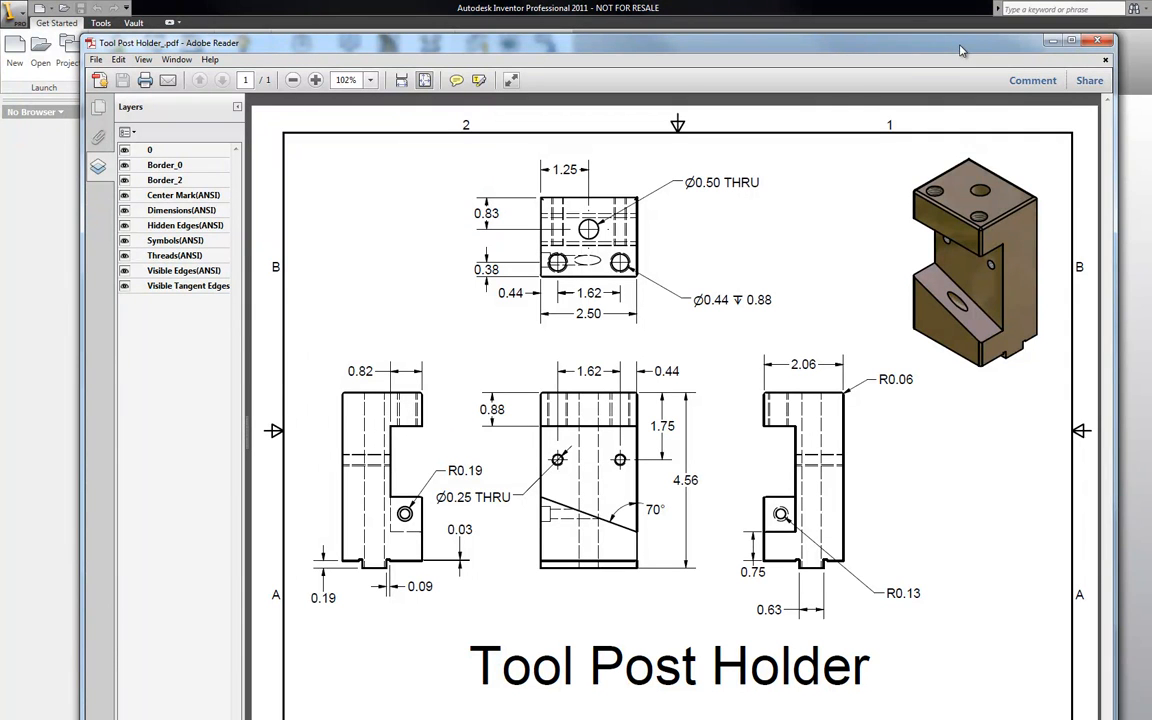
Move the tool post holder reference drawing out of view and create a new part from the English Standard (in).ipt template.
drag(1117, 110, 797, 98)
drag(618, 42, 0, 110)
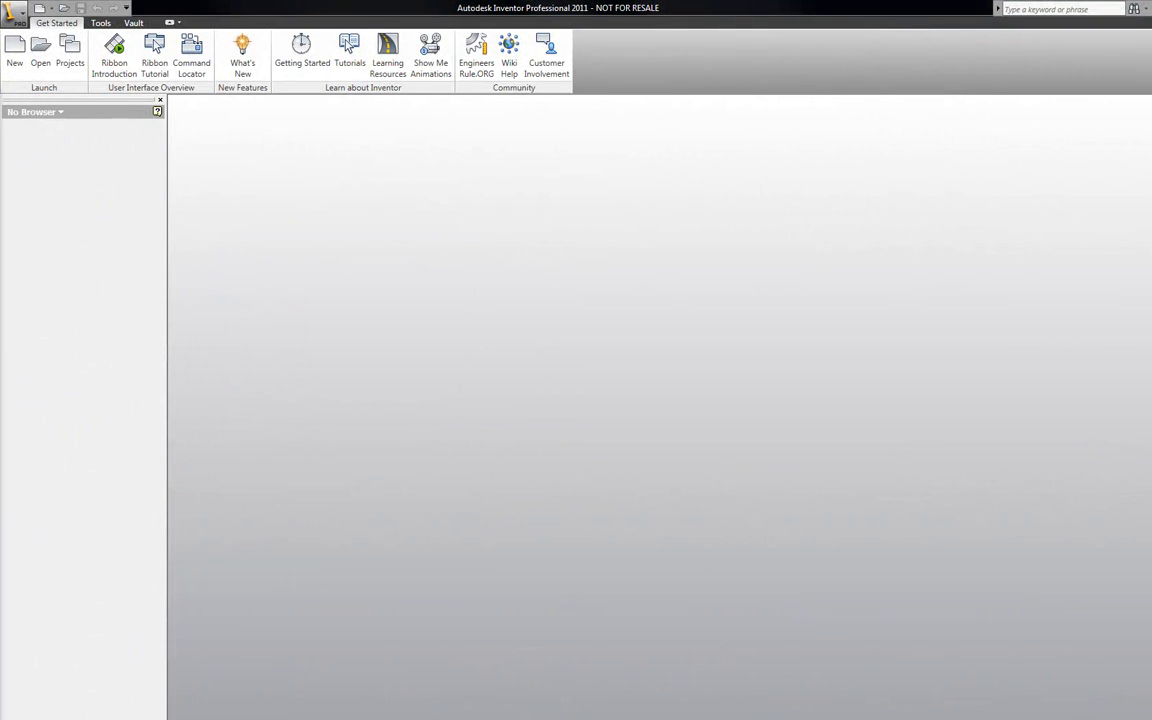
drag(0, 88, 28, 88)
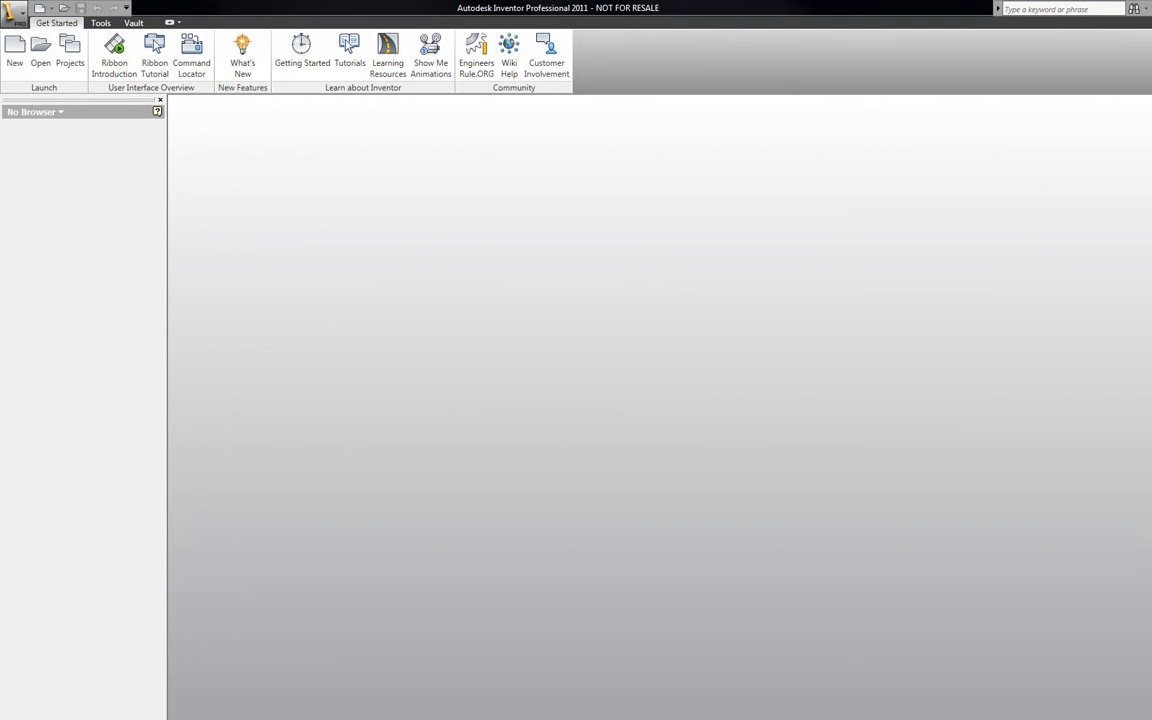
click(17, 46)
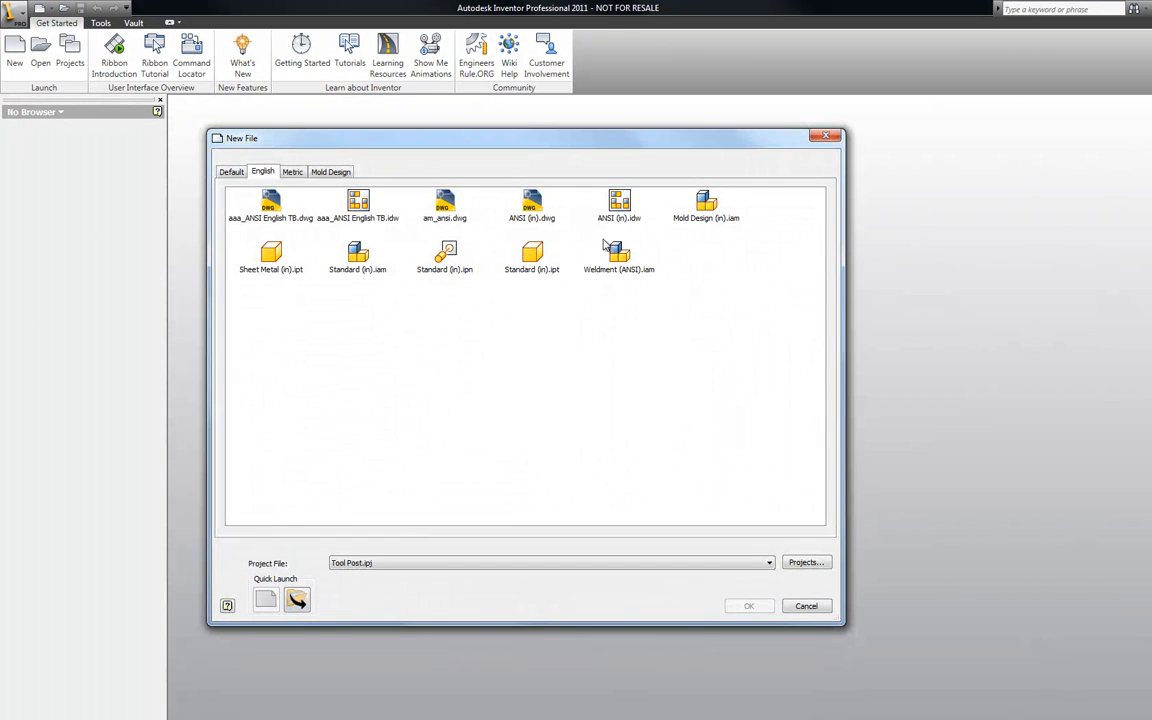
click(748, 606)
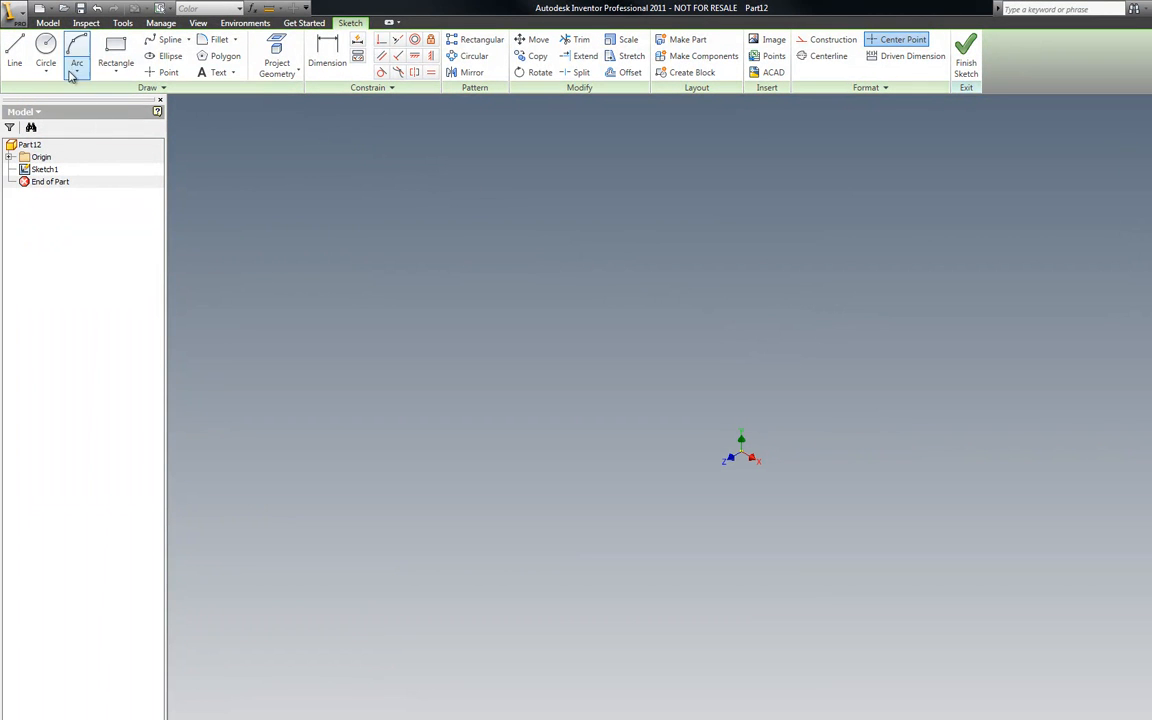
Sketch a rectangle 2.5 in wide and 4.56 in high, and finish the sketch.
click(118, 50)
click(548, 475)
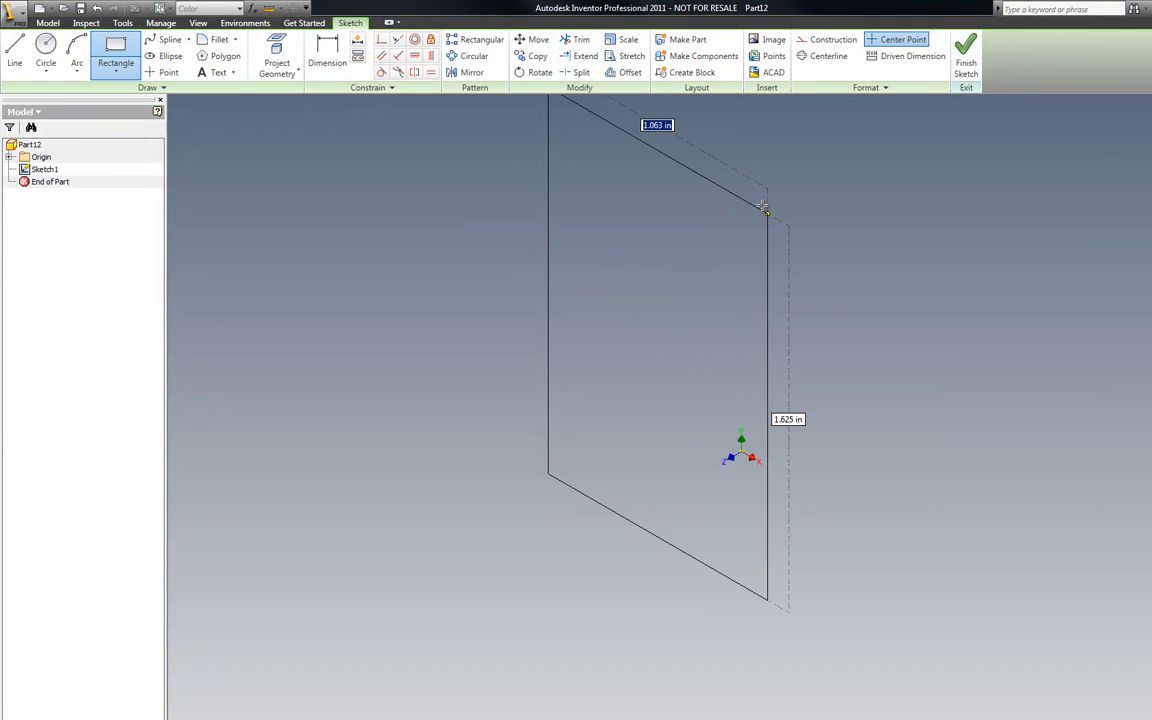
text(2.5)
key(Tab)
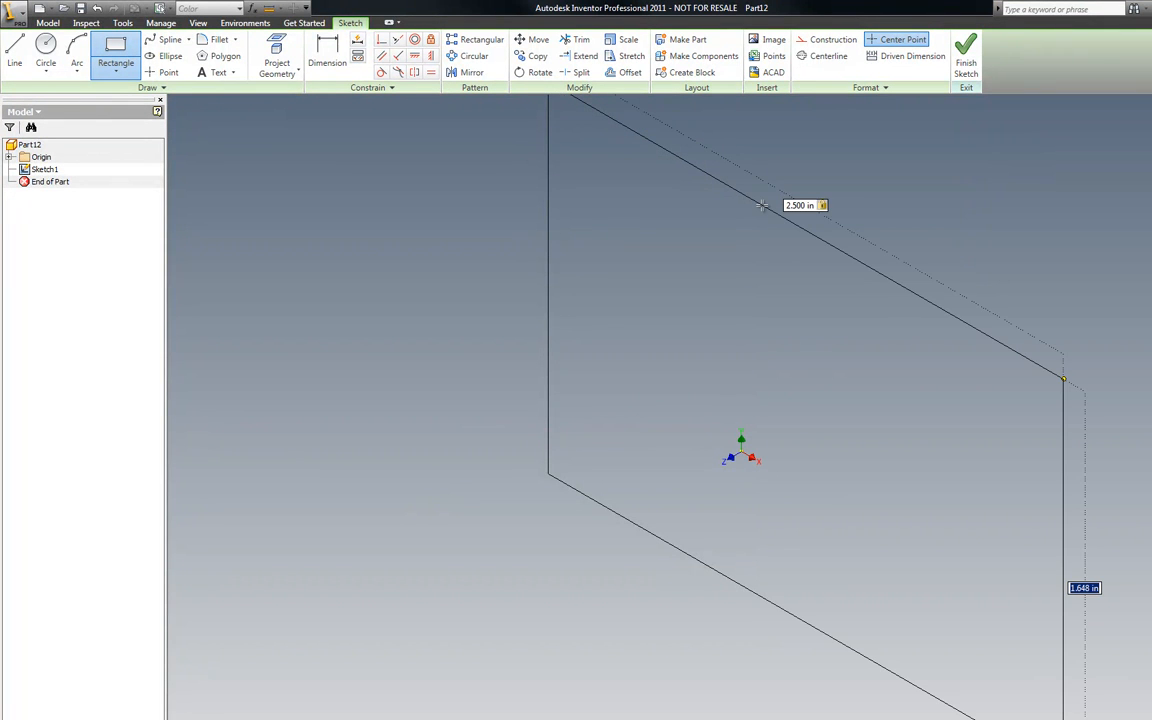
text(4.56)
key(Return)
scroll(765, 203, down, 3)
scroll(766, 291, up, 2)
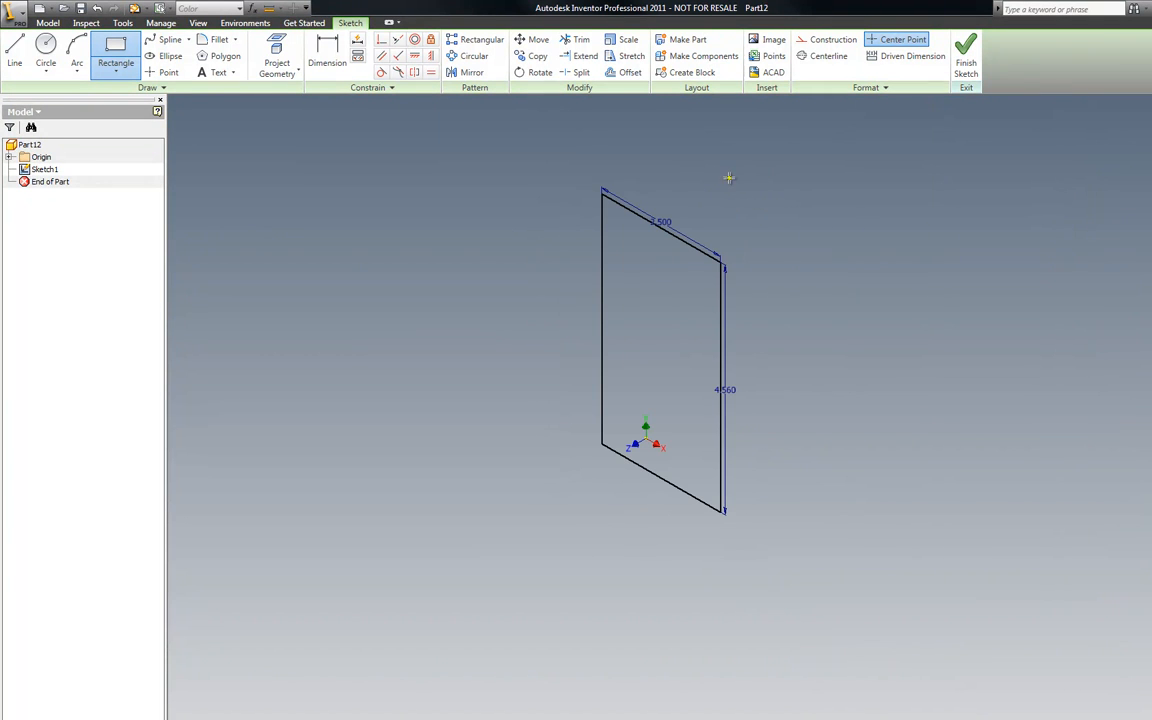
right_click(733, 176)
click(770, 200)
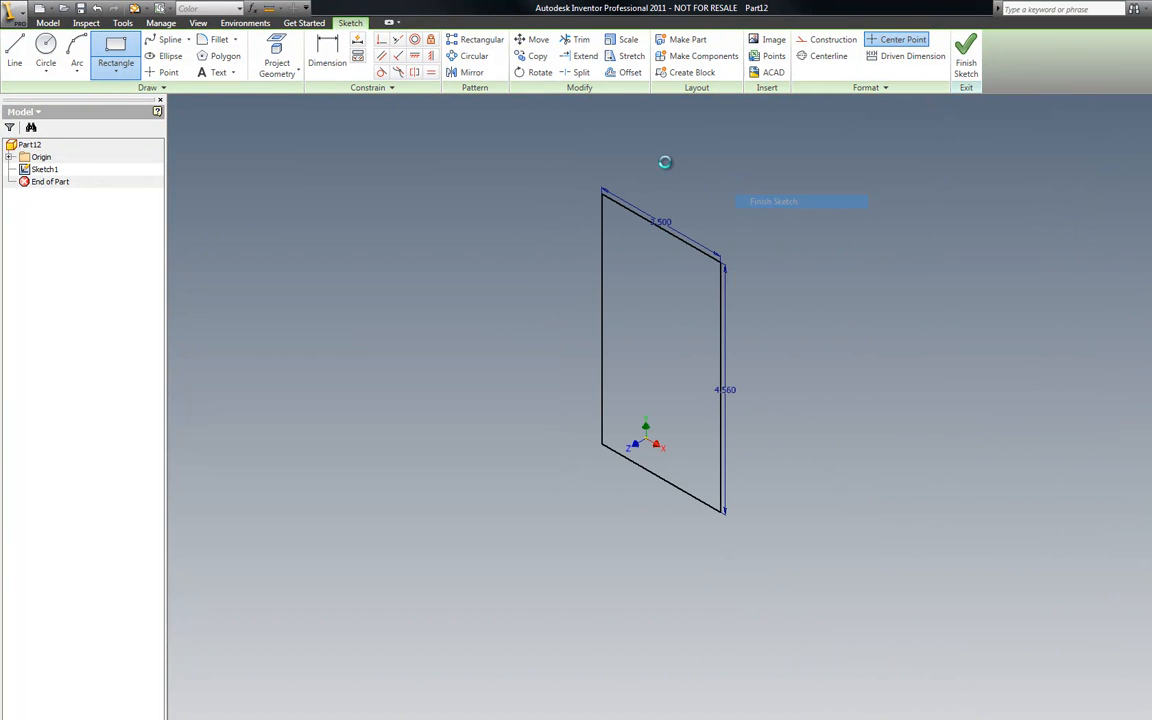
Extrude the rectangle 2.06 in into a solid block.
click(76, 48)
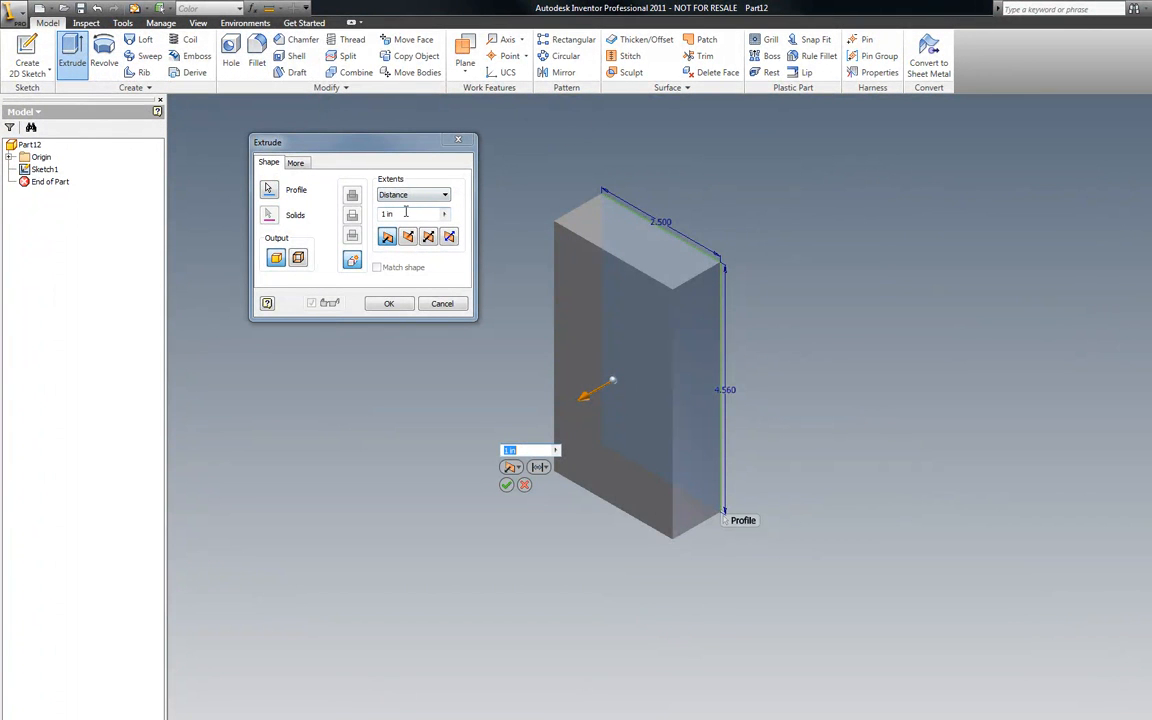
click(406, 213)
text(2.06)
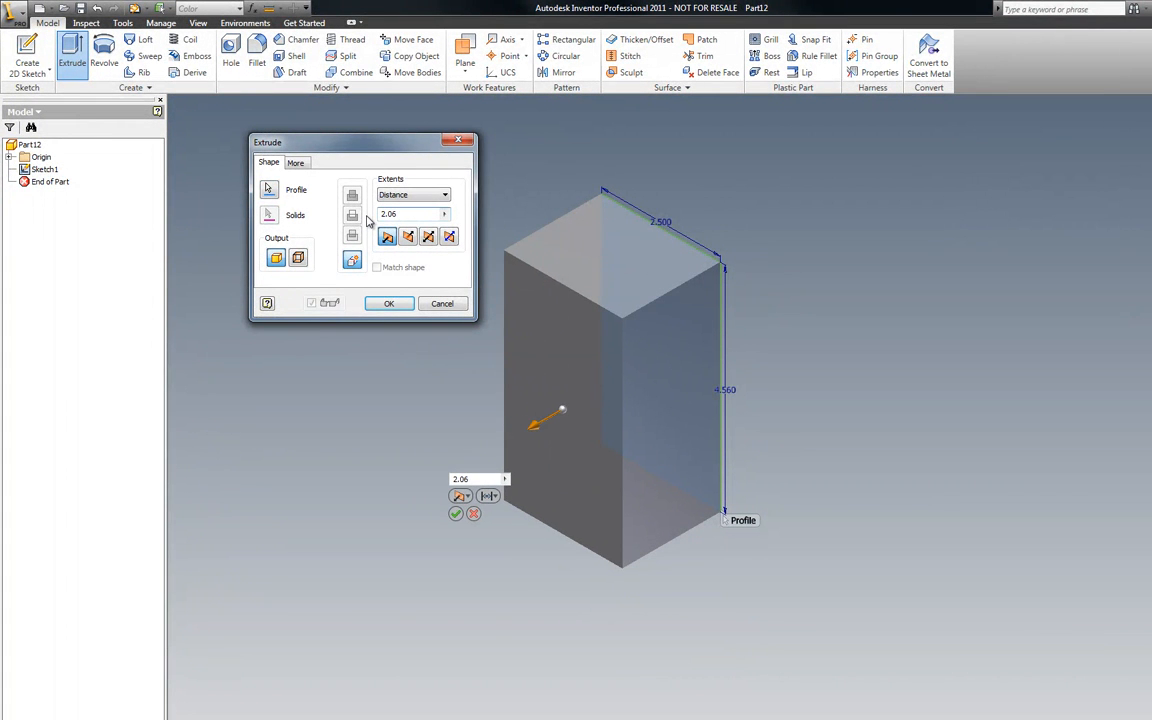
key(Return)
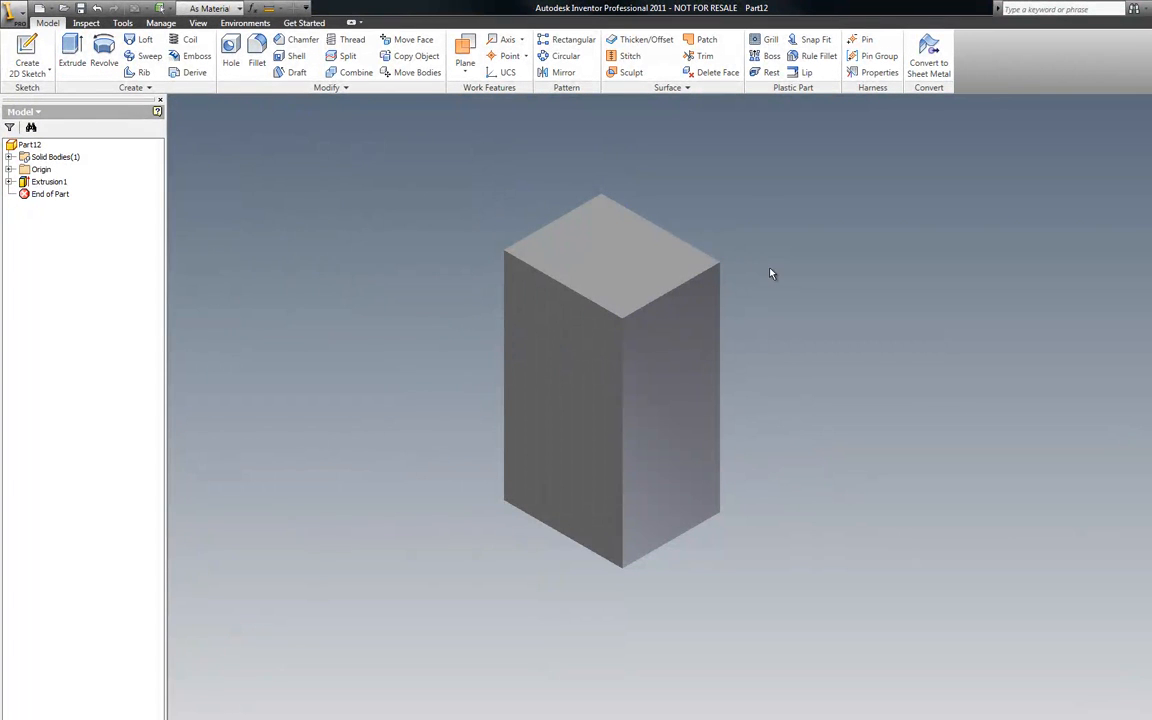
Set up a constant fillet with a 0.06 in radius on the four edges of the block's top face.
scroll(719, 189, down, 5)
scroll(721, 172, up, 4)
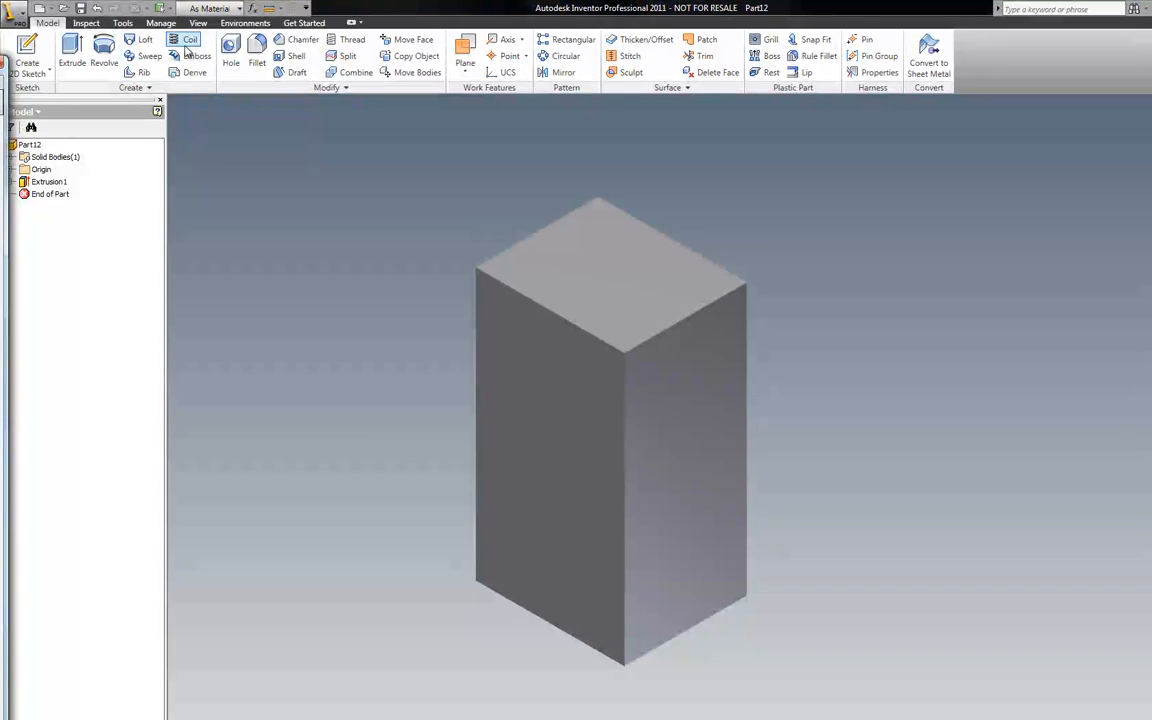
click(257, 52)
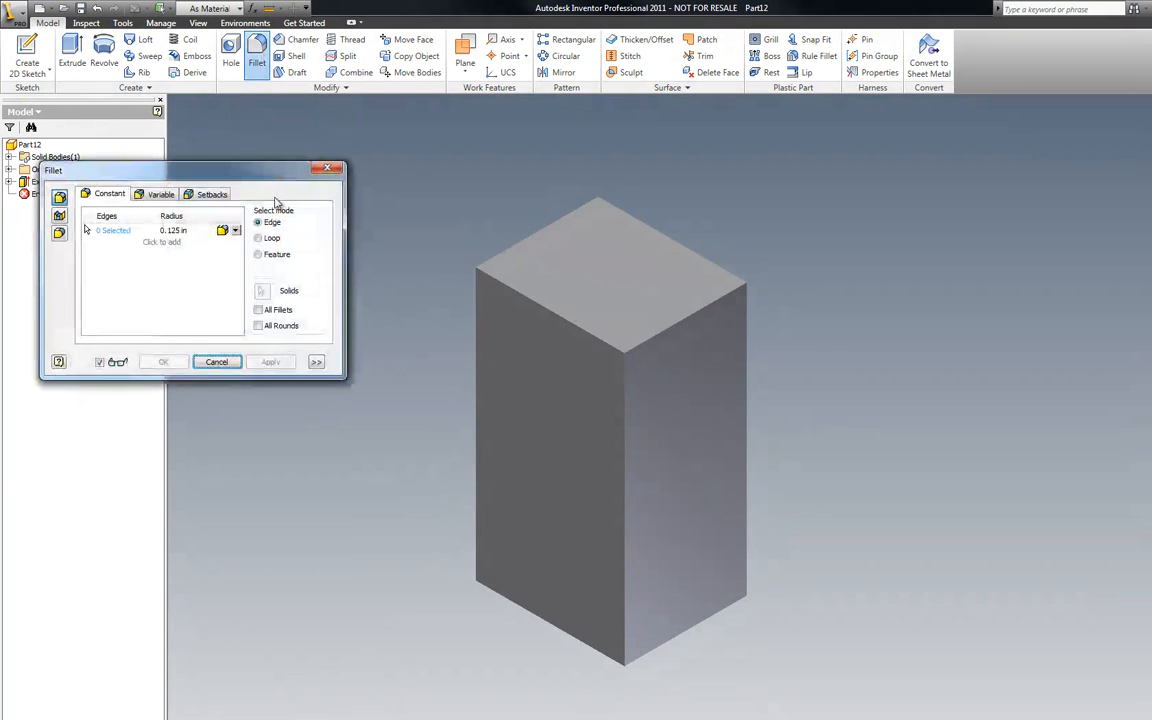
click(172, 230)
key(BackSpace)
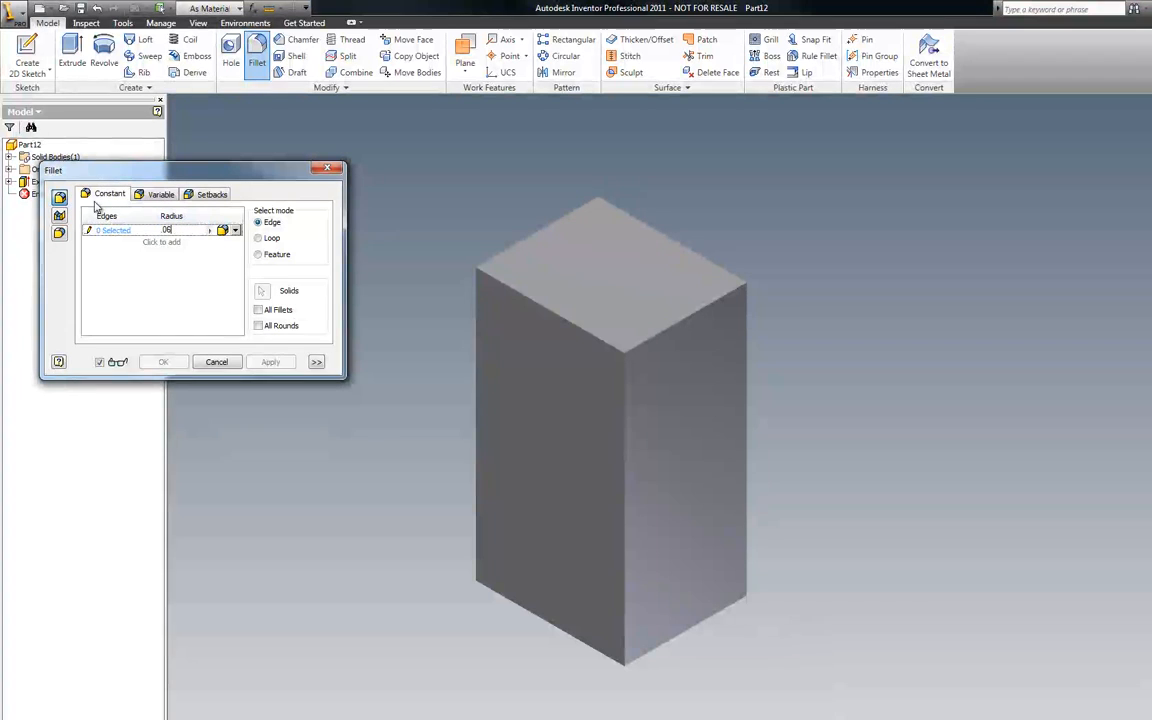
click(63, 197)
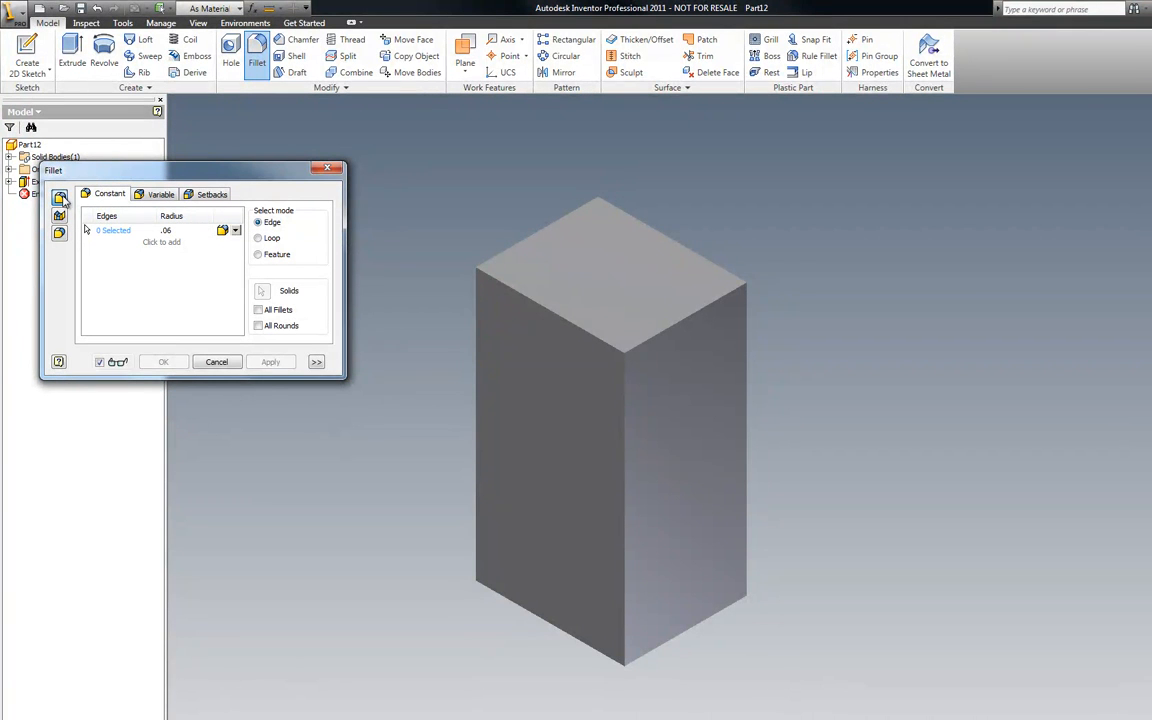
click(533, 241)
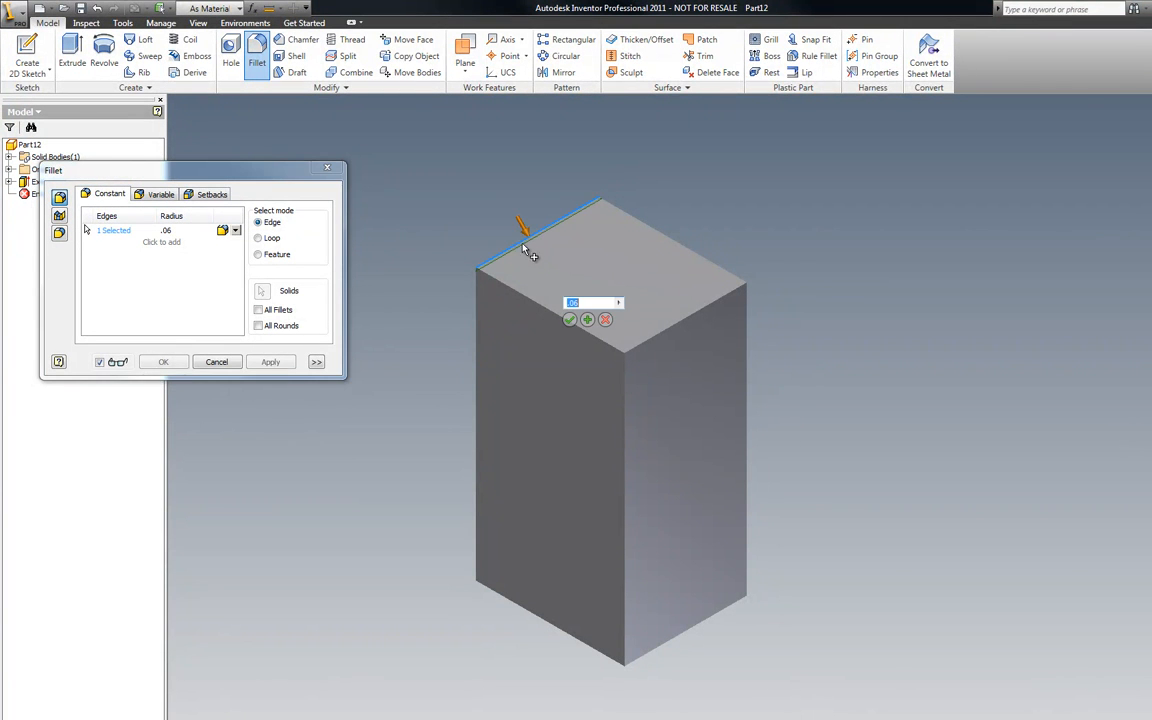
click(521, 298)
click(665, 337)
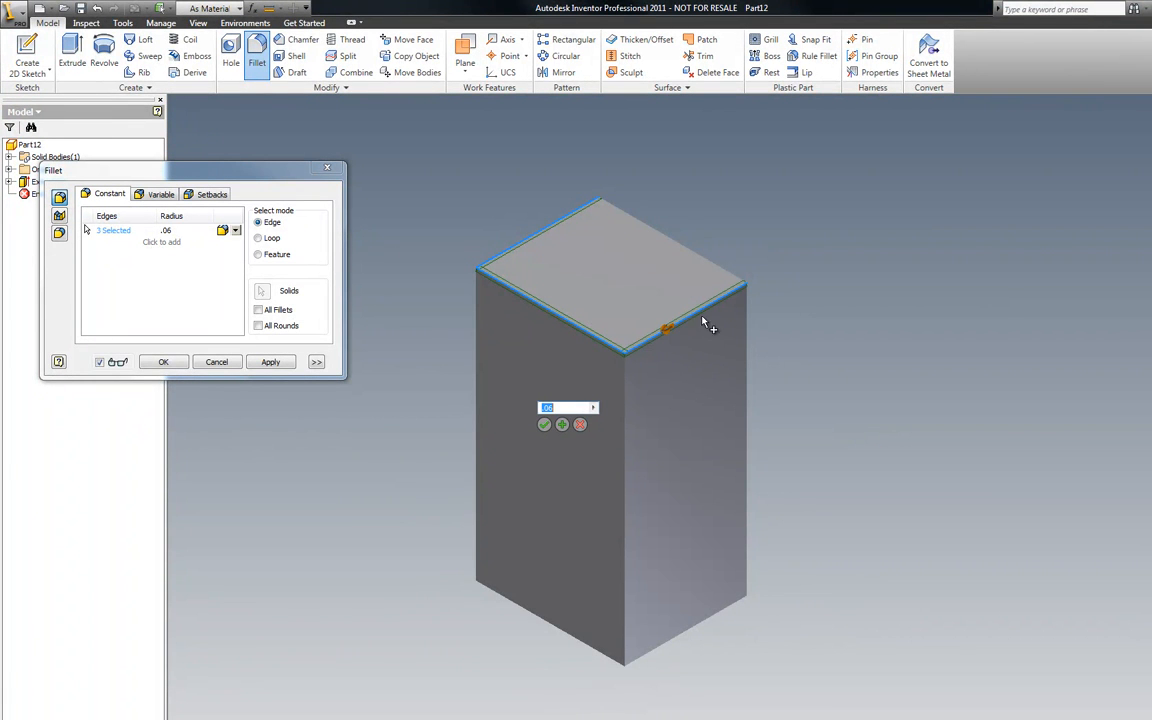
click(733, 277)
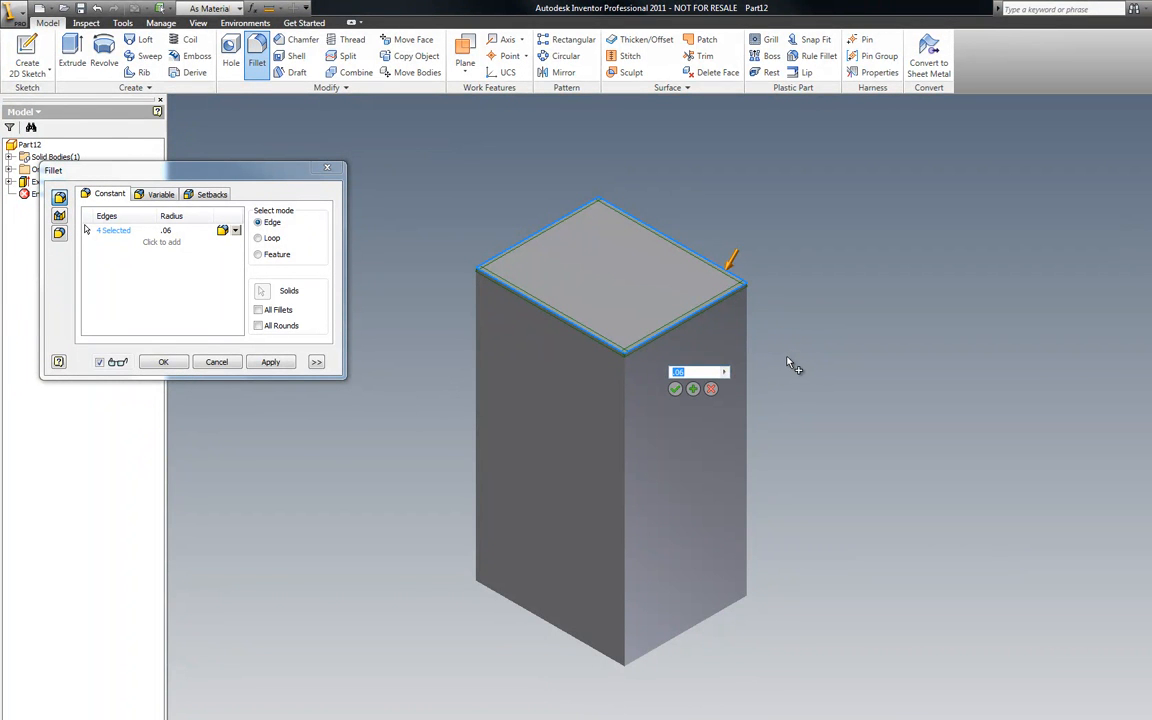
Add the block's four vertical edges to the 0.06 in fillet and apply it.
click(746, 372)
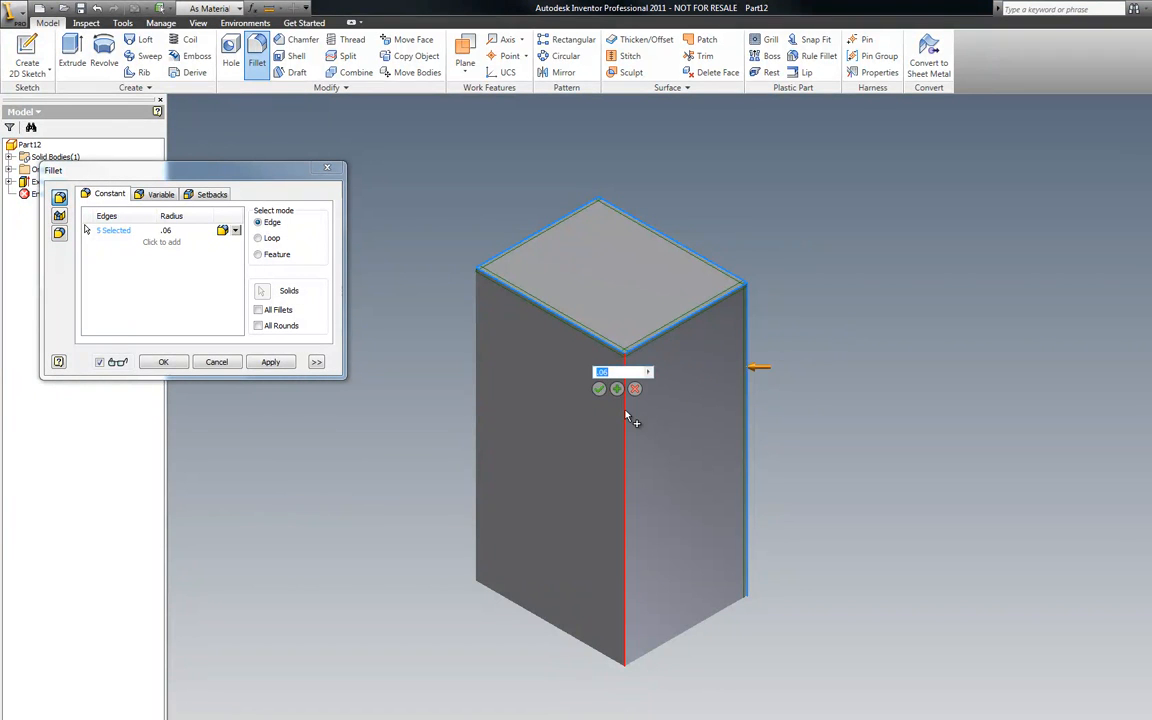
click(626, 410)
click(479, 398)
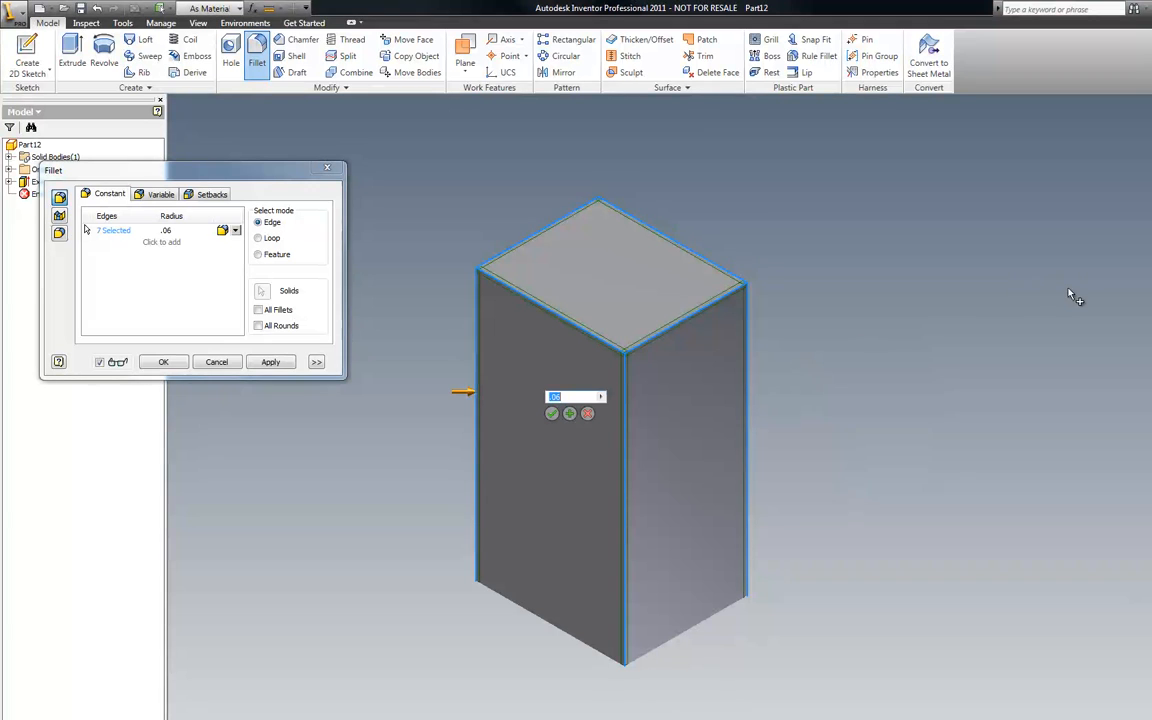
shift+middle_drag(900, 340, 1022, 337)
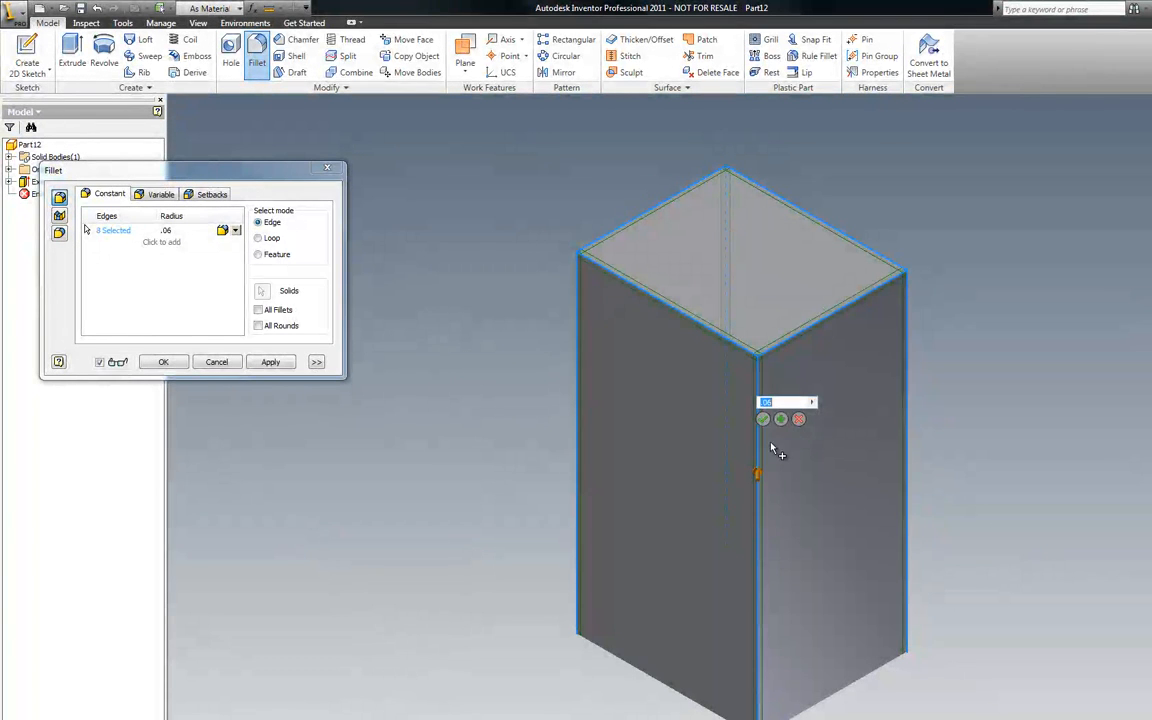
click(759, 443)
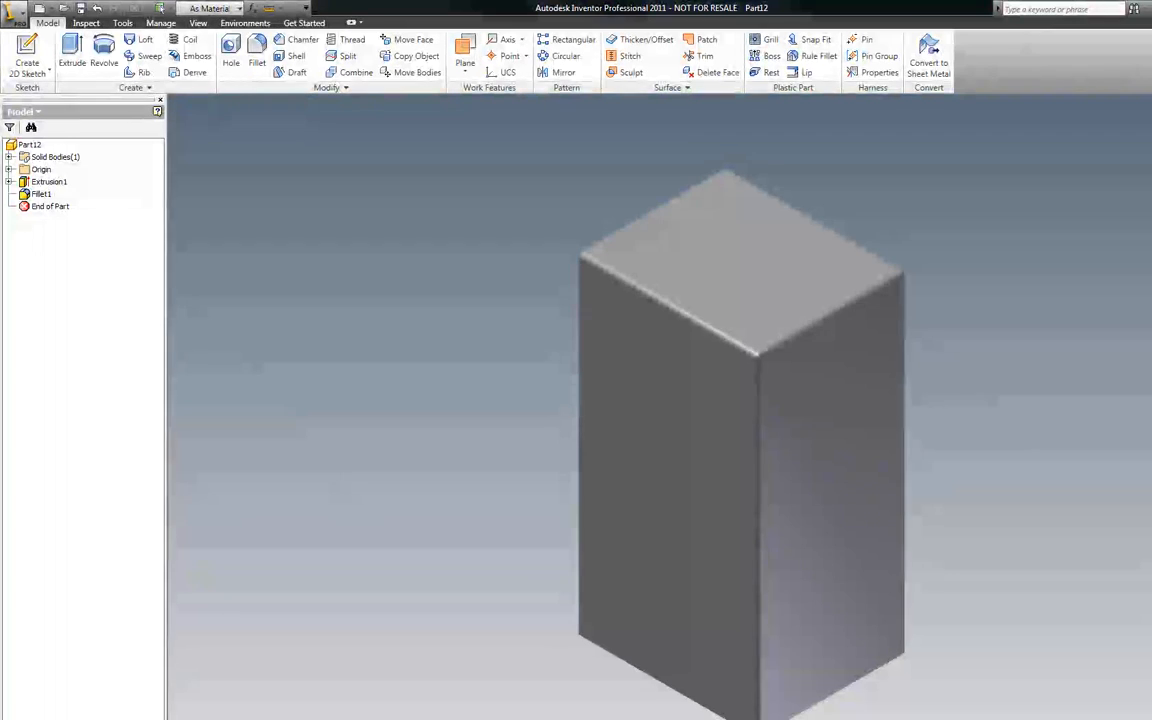
key(F6)
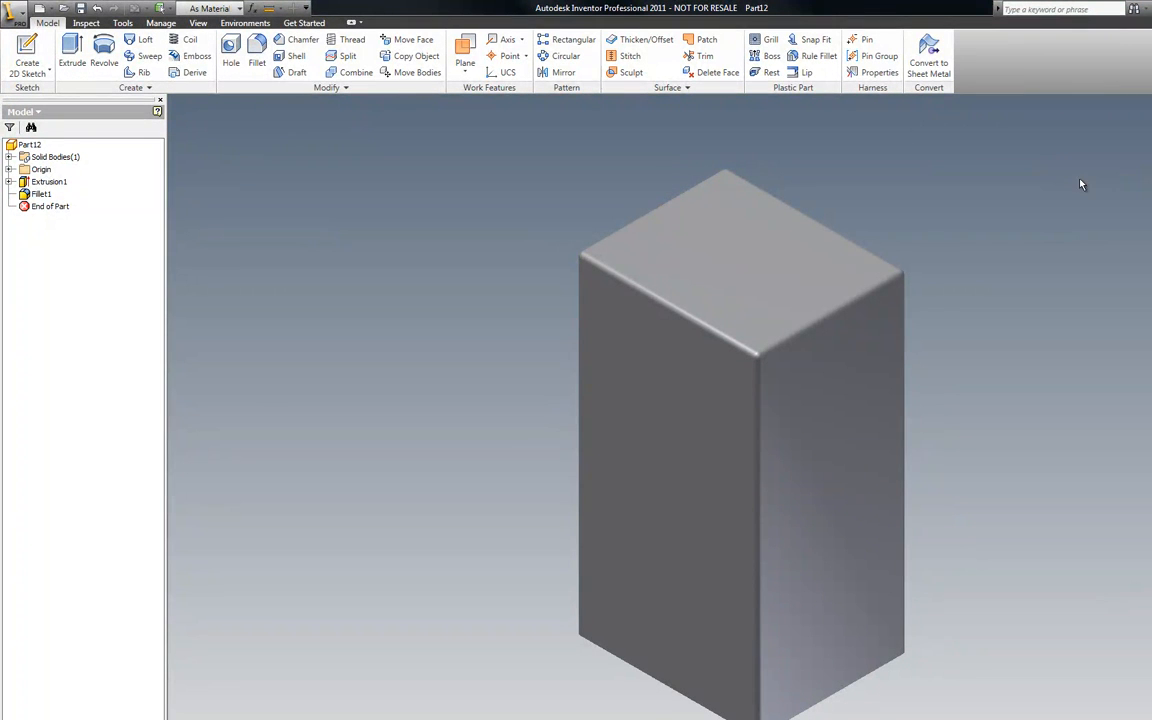
right_click(1015, 160)
click(1040, 183)
click(871, 386)
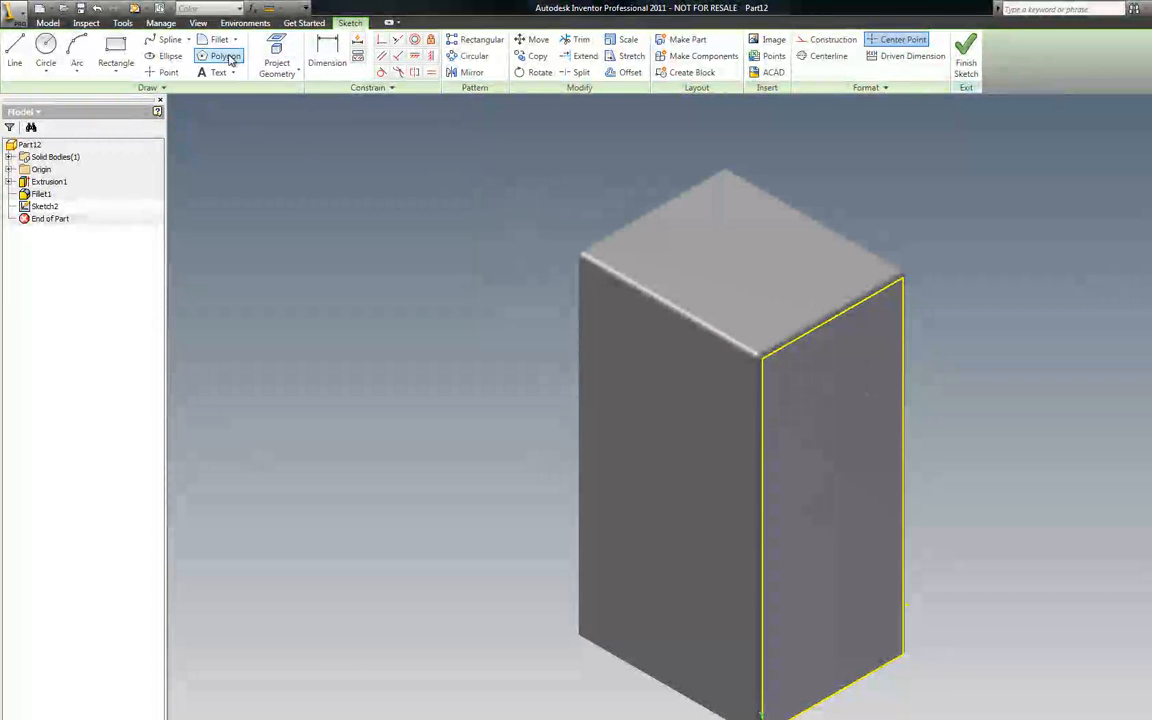
scroll(828, 429, down, 4)
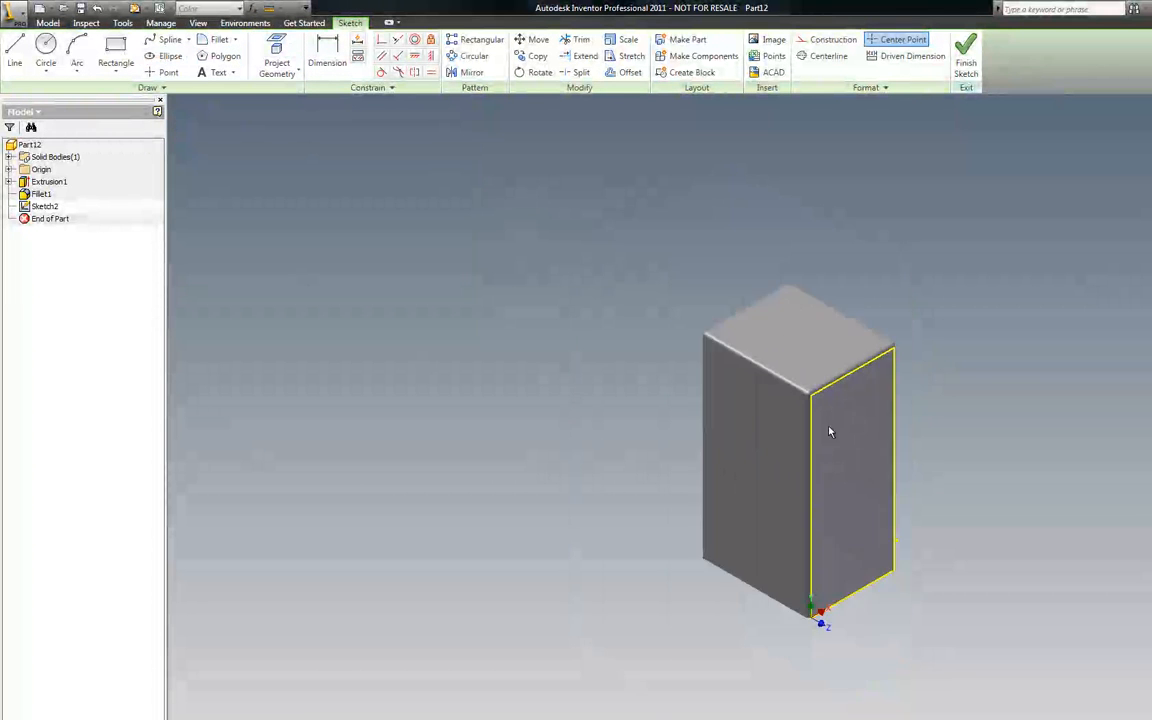
scroll(920, 437, up, 4)
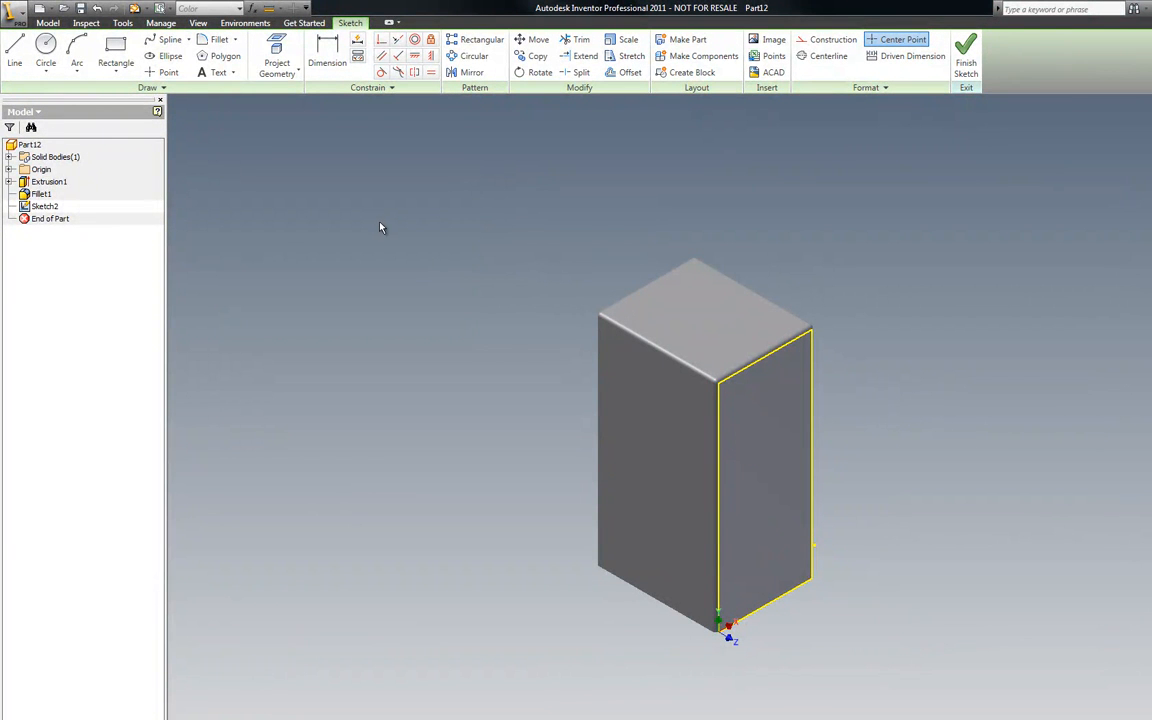
click(277, 52)
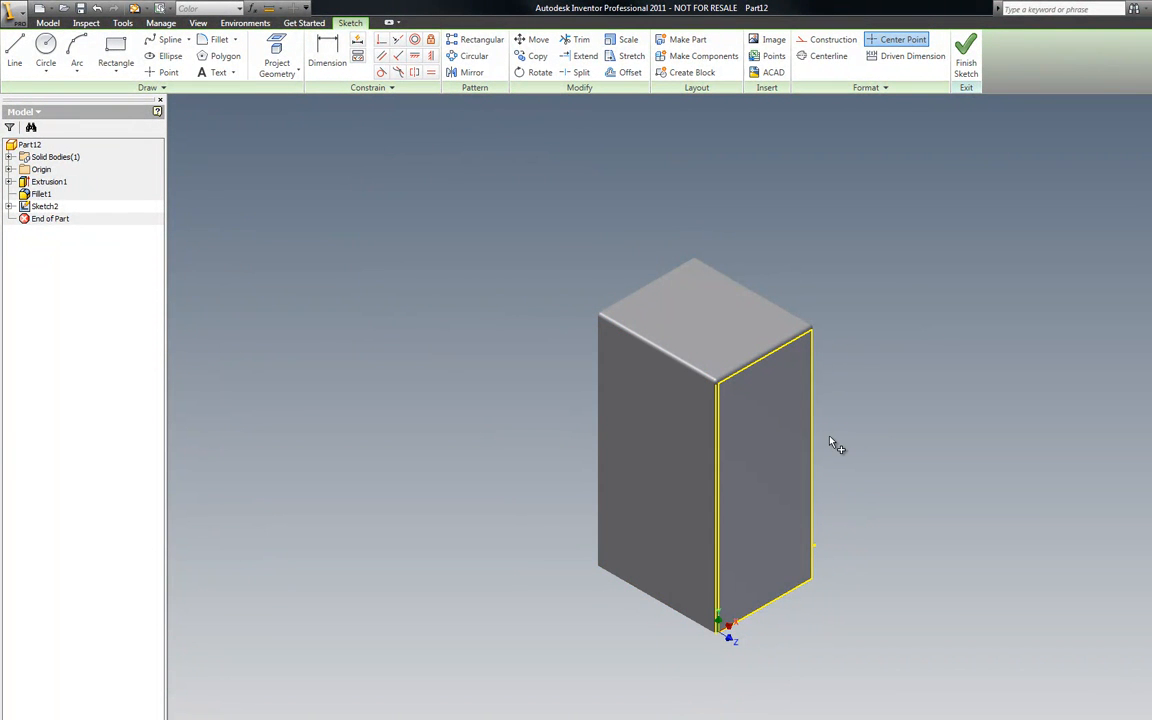
scroll(888, 555, up, 3)
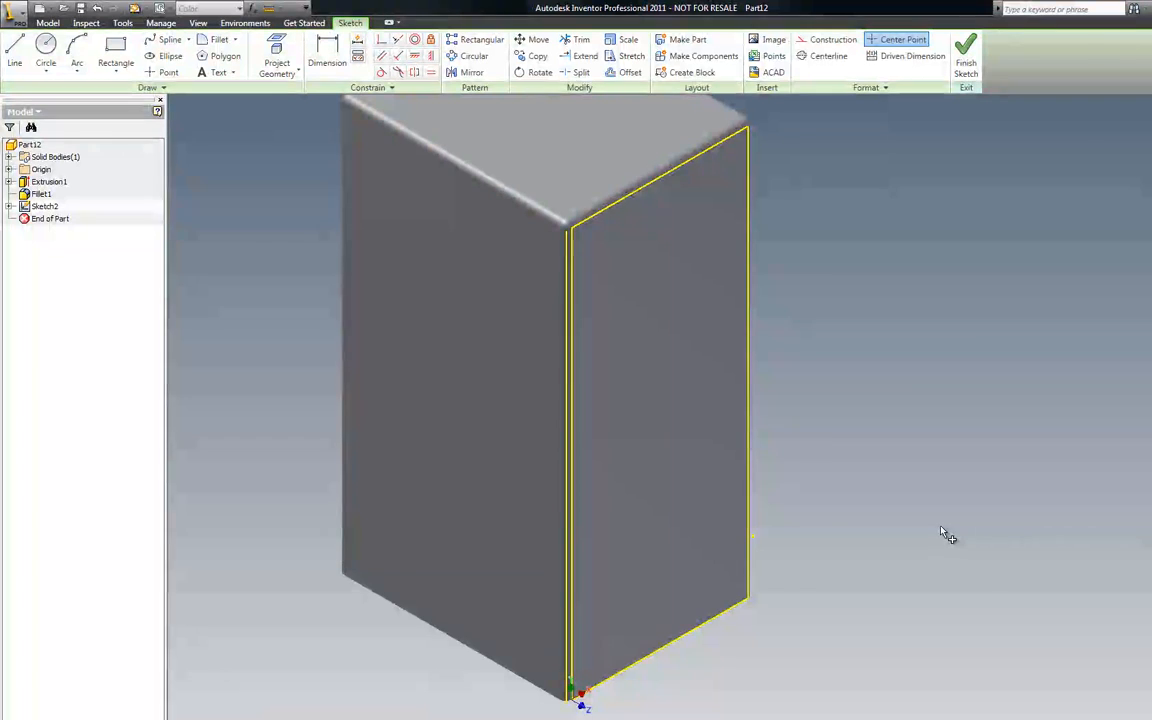
scroll(958, 524, down, 2)
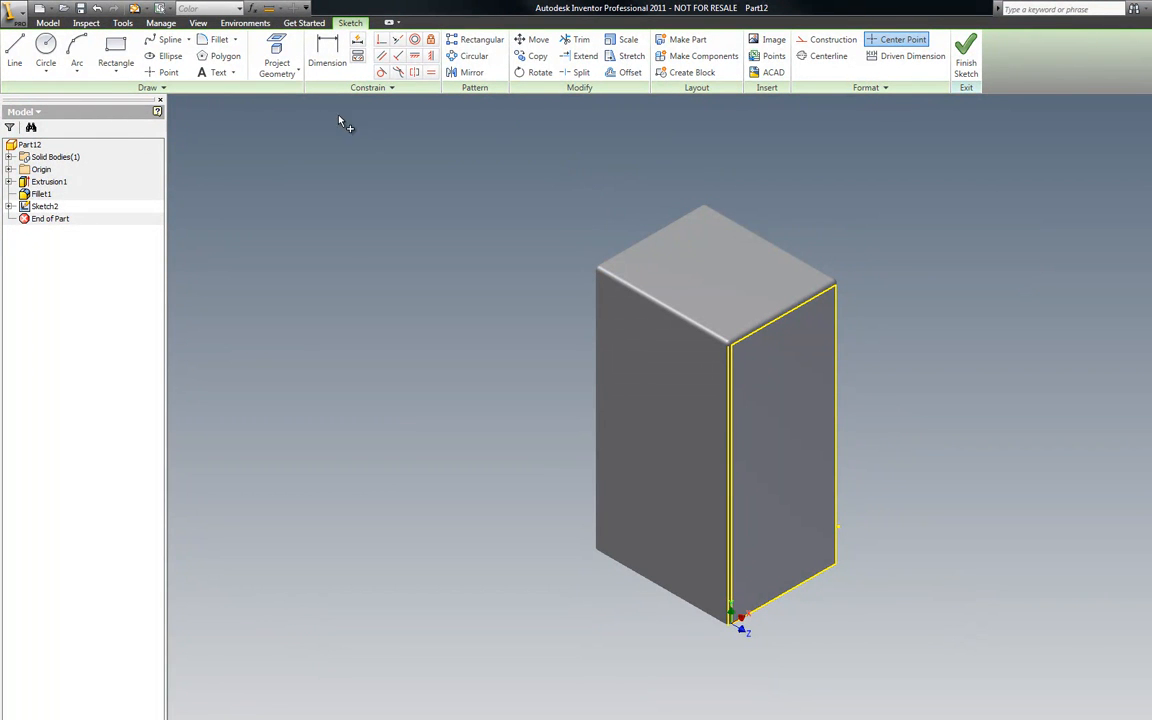
click(96, 8)
click(96, 8)
click(114, 8)
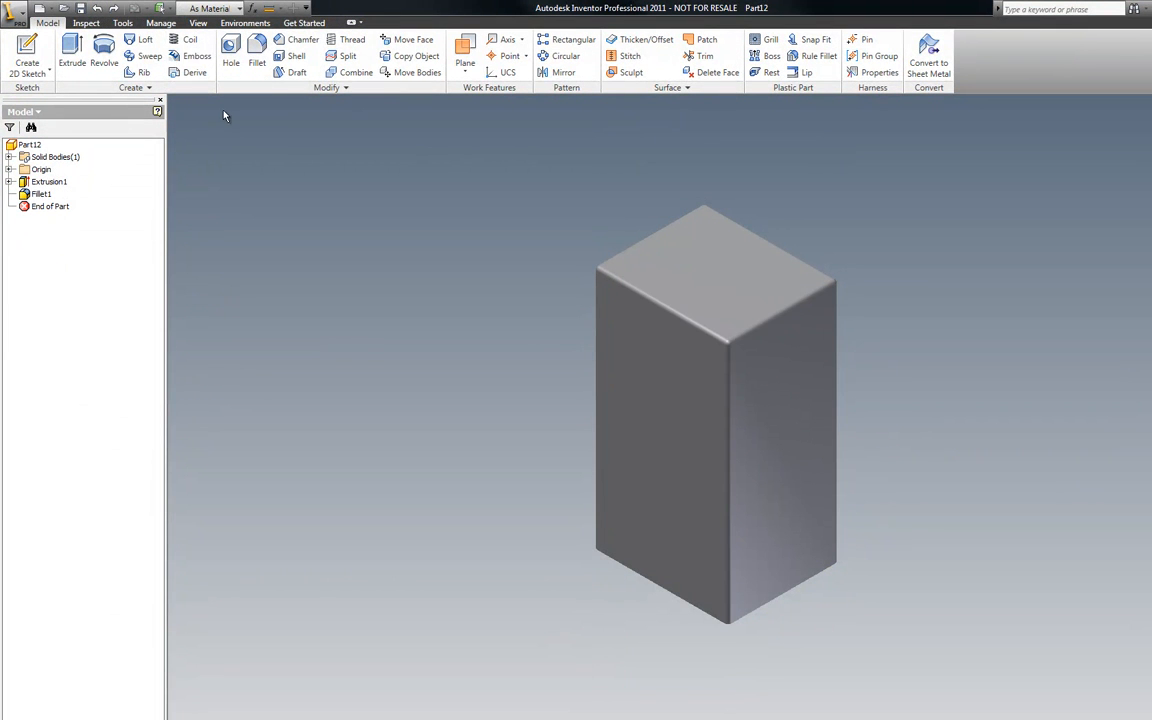
Start a sketch on the block's 2.5 in wide front face and project the outer fillet edges along its top and both vertical sides.
right_click(263, 140)
click(277, 152)
click(628, 343)
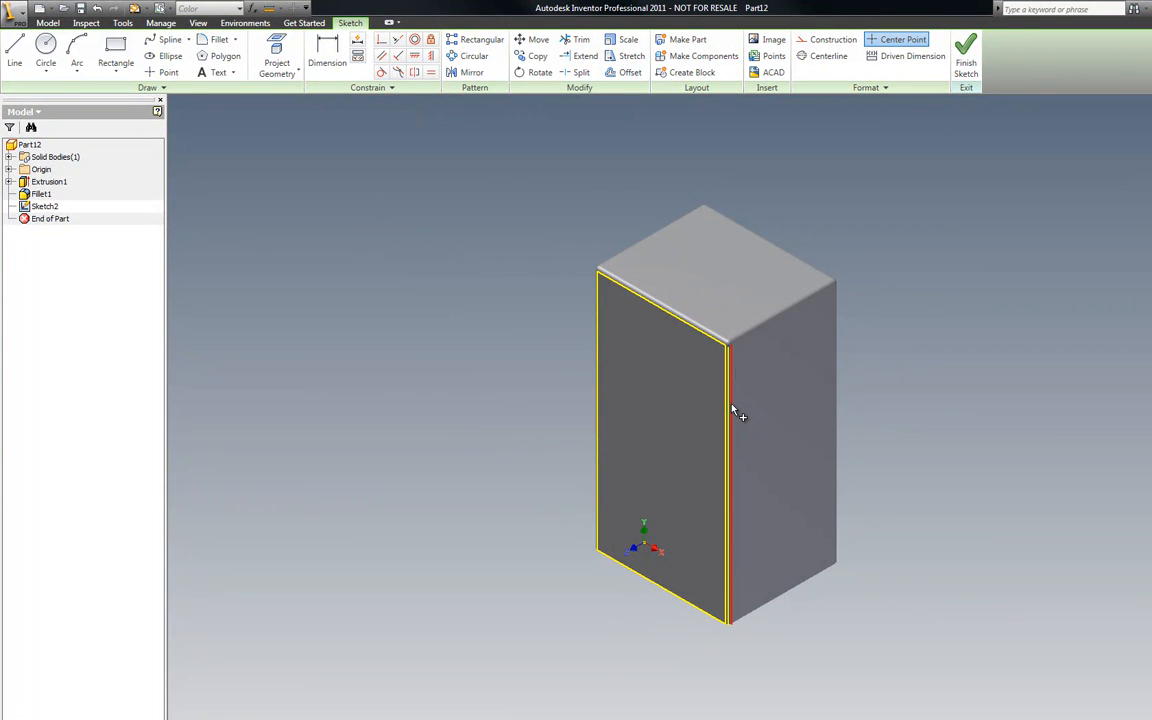
click(723, 341)
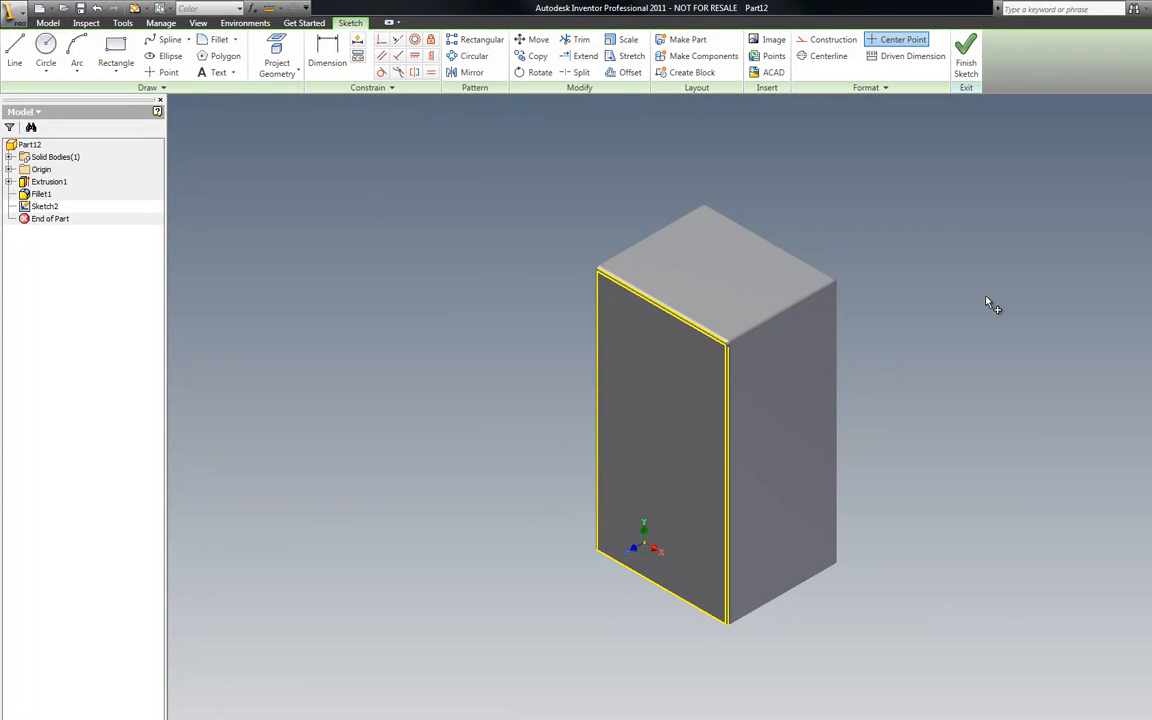
click(1150, 150)
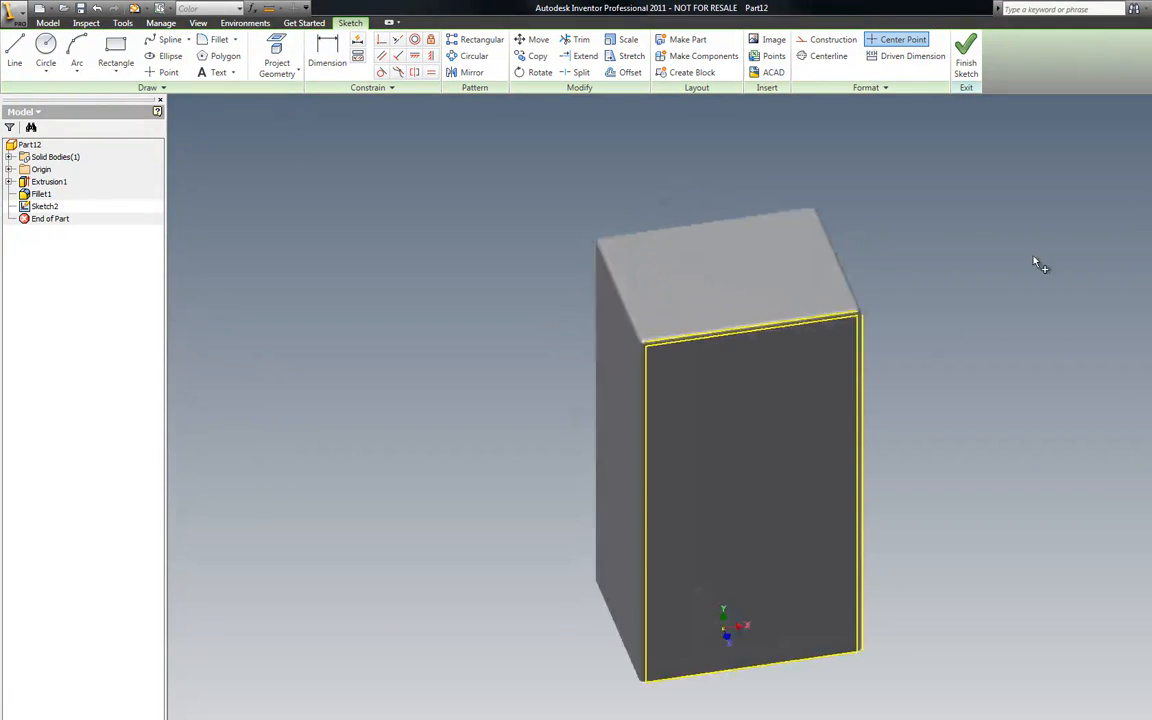
click(719, 421)
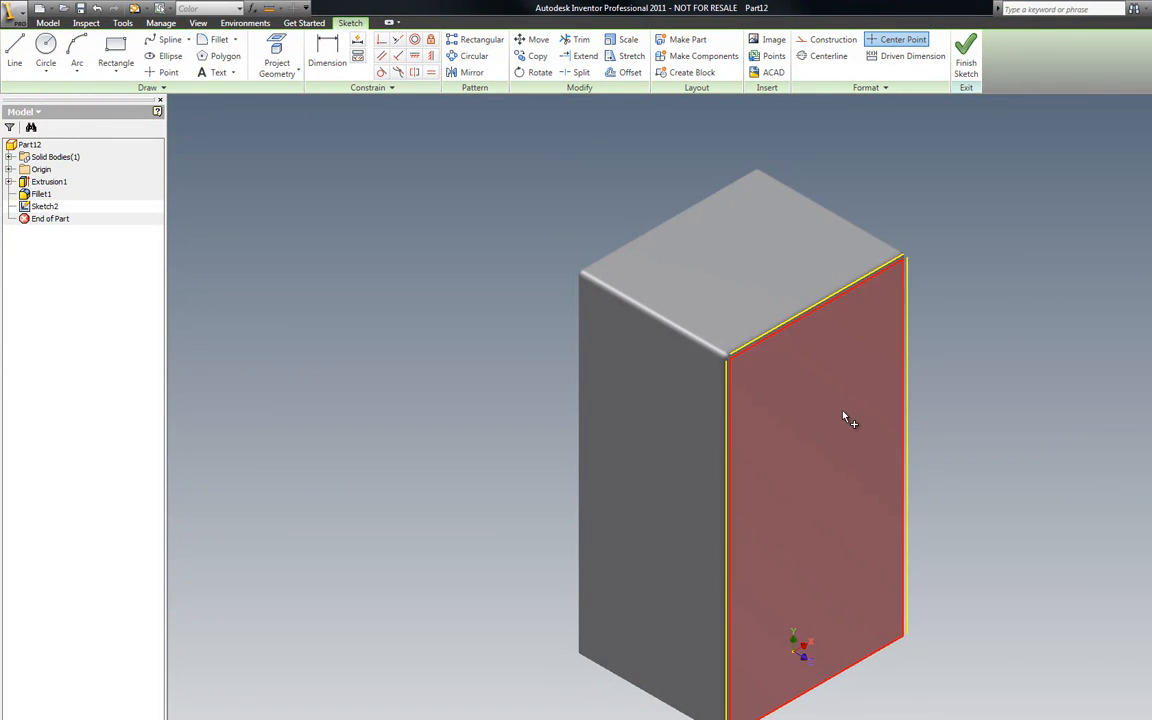
scroll(998, 414, down, 3)
scroll(998, 414, up, 5)
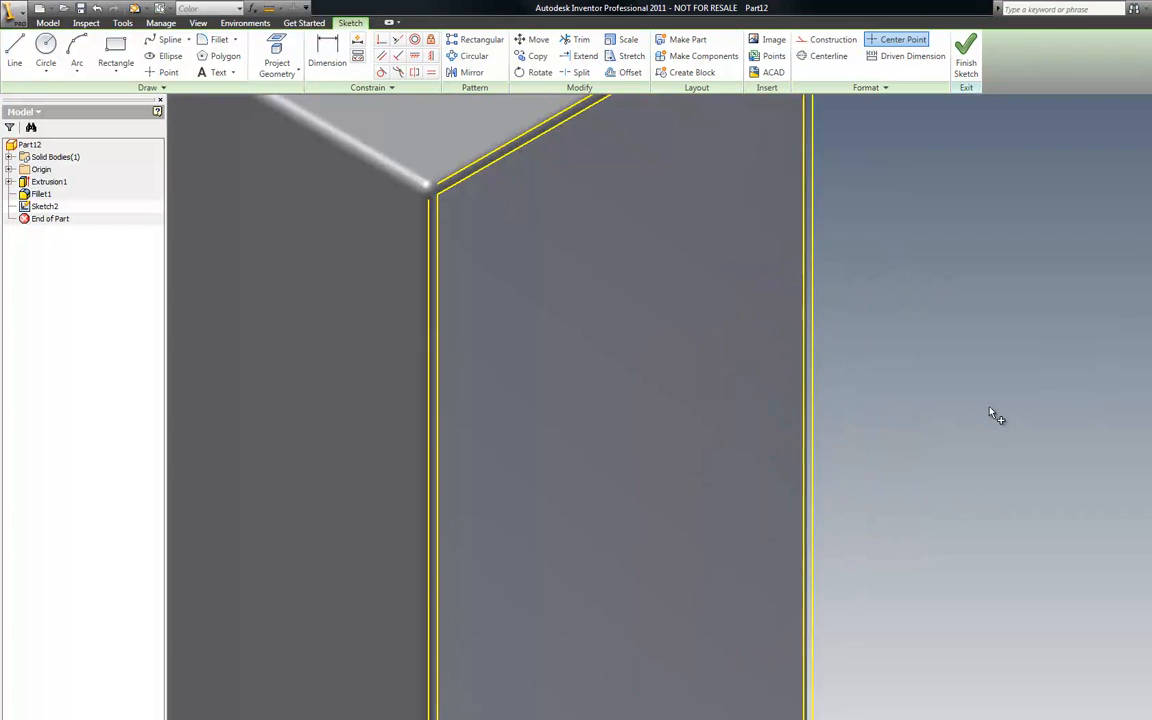
Draw two lines across the front face between its outer projected vertical edges: a sloped one and a horizontal one above it.
scroll(914, 407, down, 2)
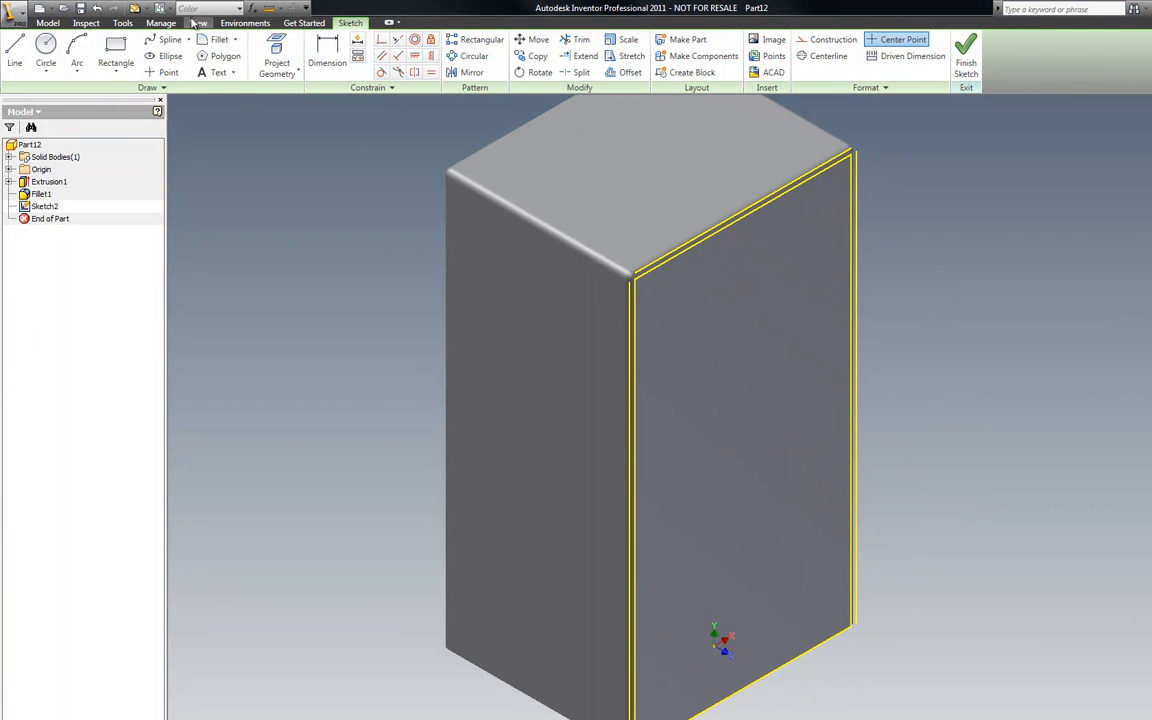
click(15, 50)
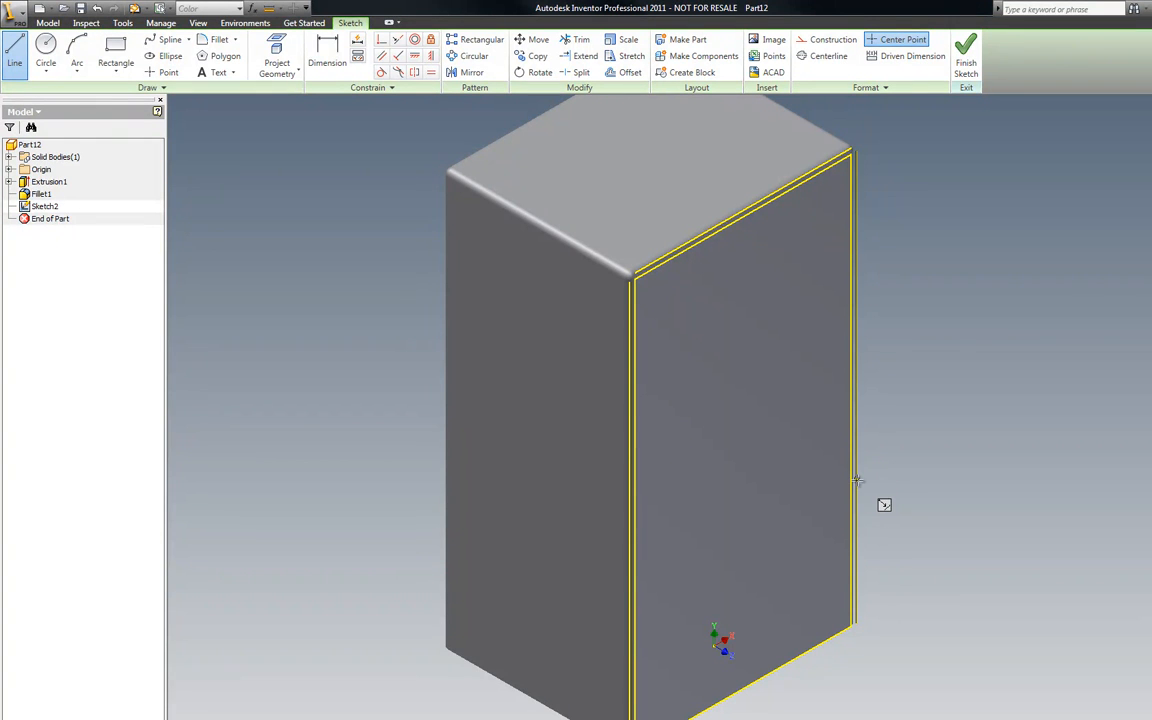
click(858, 474)
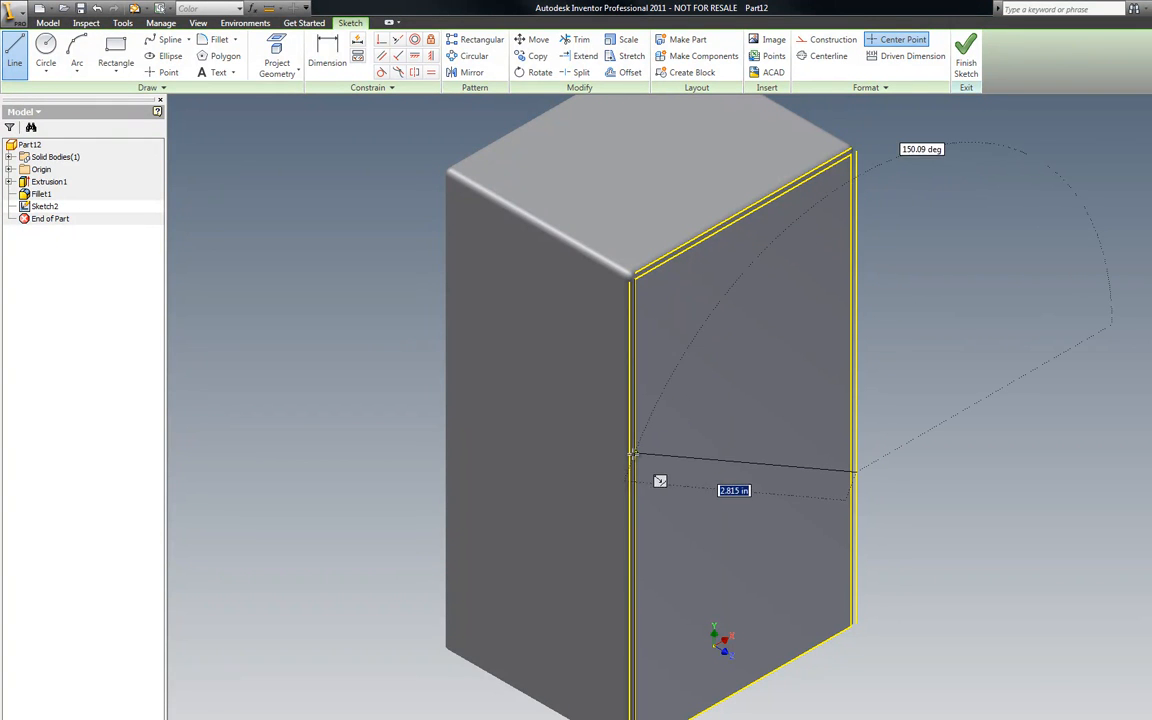
click(655, 480)
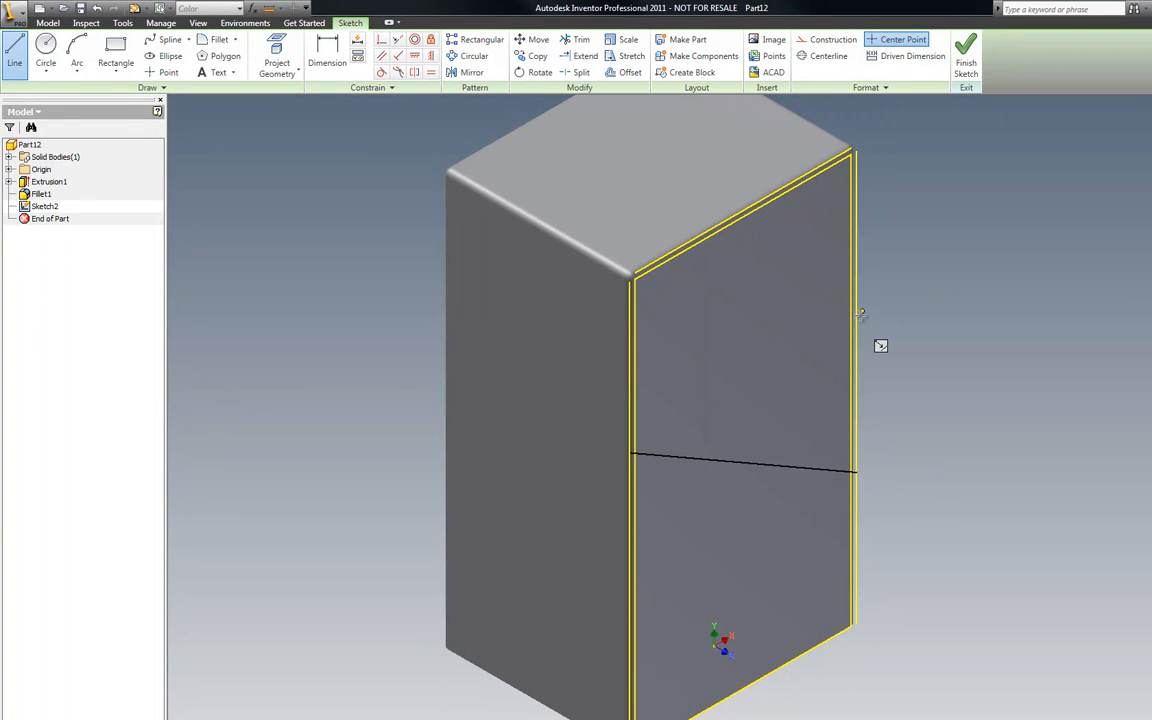
click(856, 278)
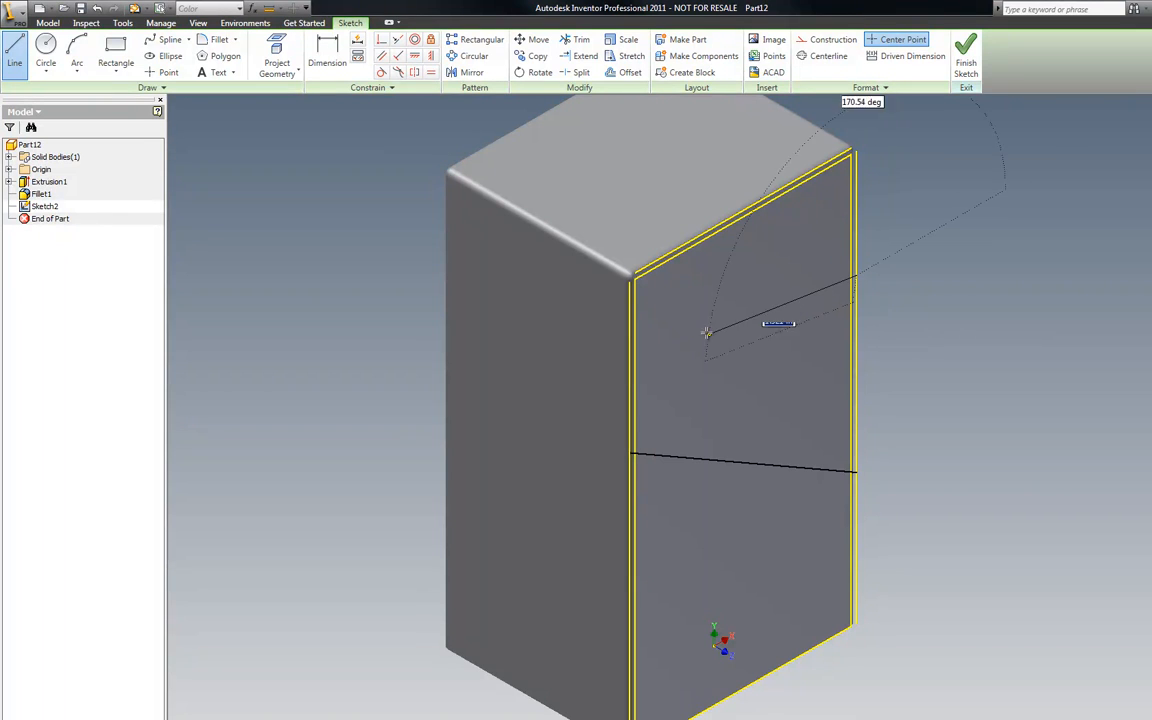
click(630, 404)
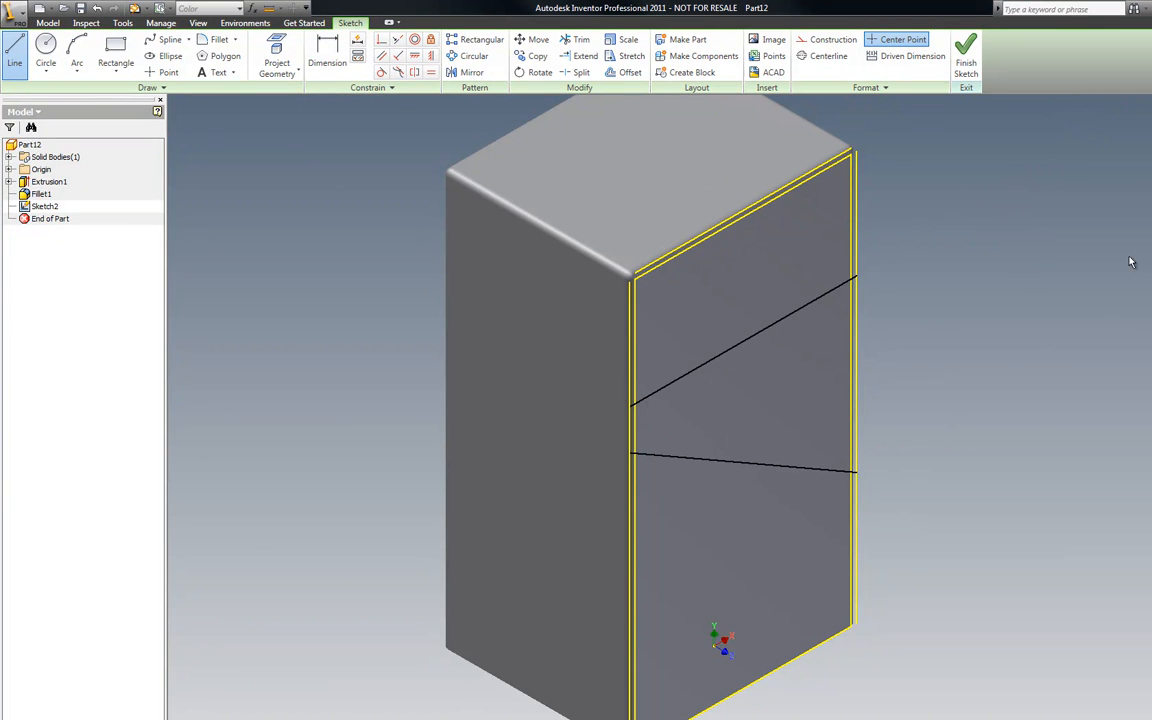
key(Escape)
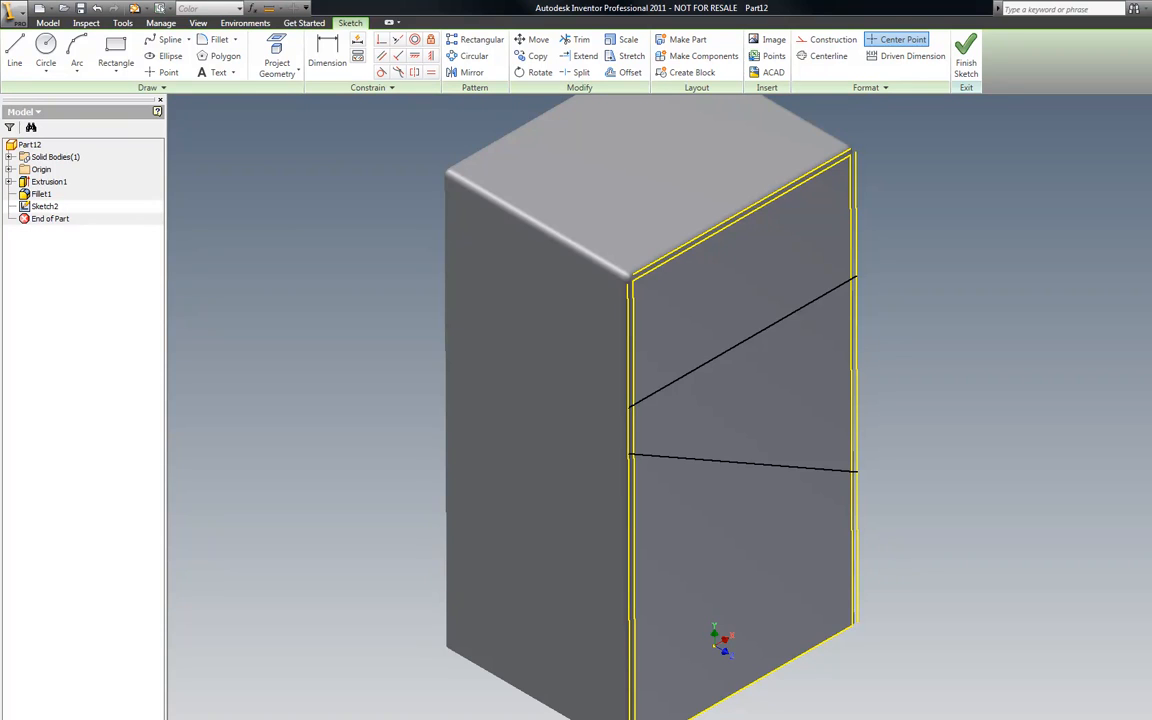
Apply a perpendicular constraint between the upper horizontal line and the projected outer vertical edge.
key(Page_Up)
scroll(847, 296, up, 3)
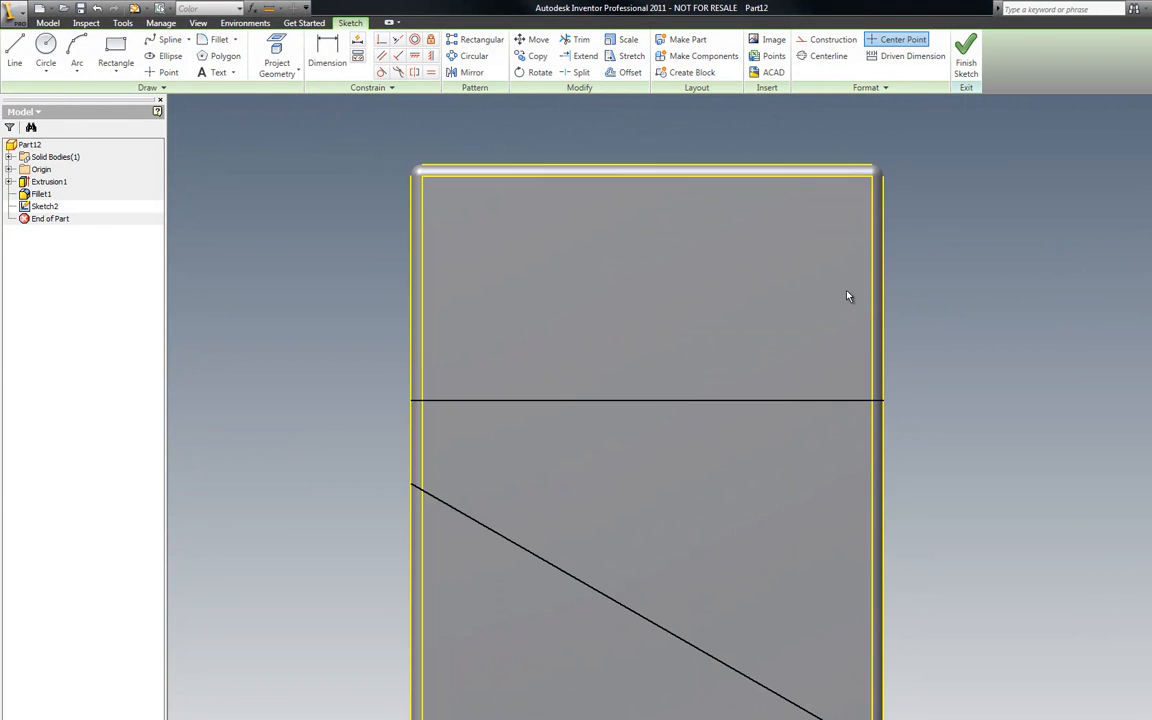
click(398, 55)
click(774, 401)
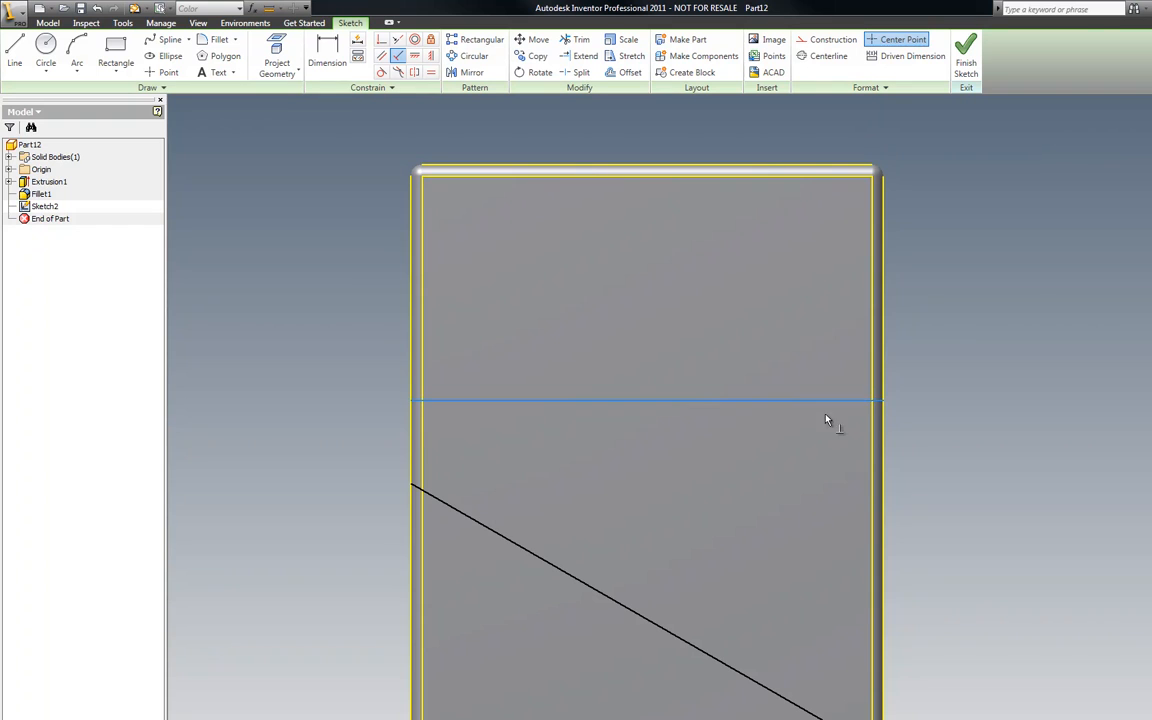
click(885, 424)
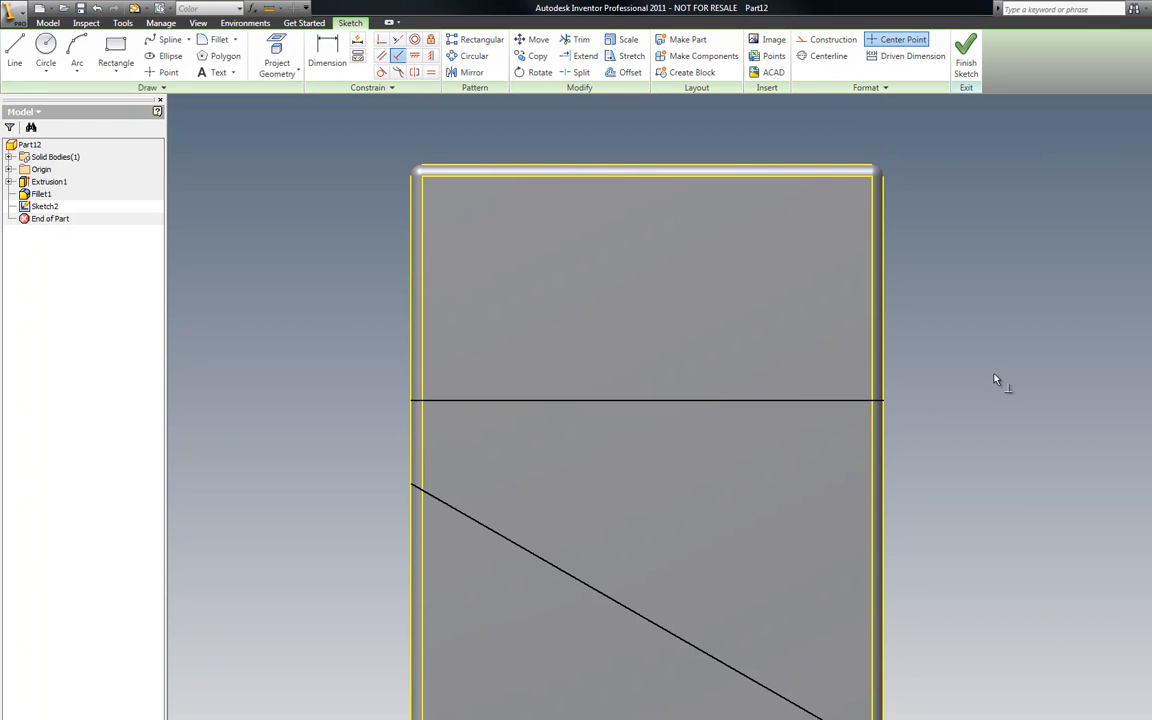
key(Escape)
Dimension the angle between the sloped line and the outer vertical edge as 70 degrees.
scroll(796, 314, down, 3)
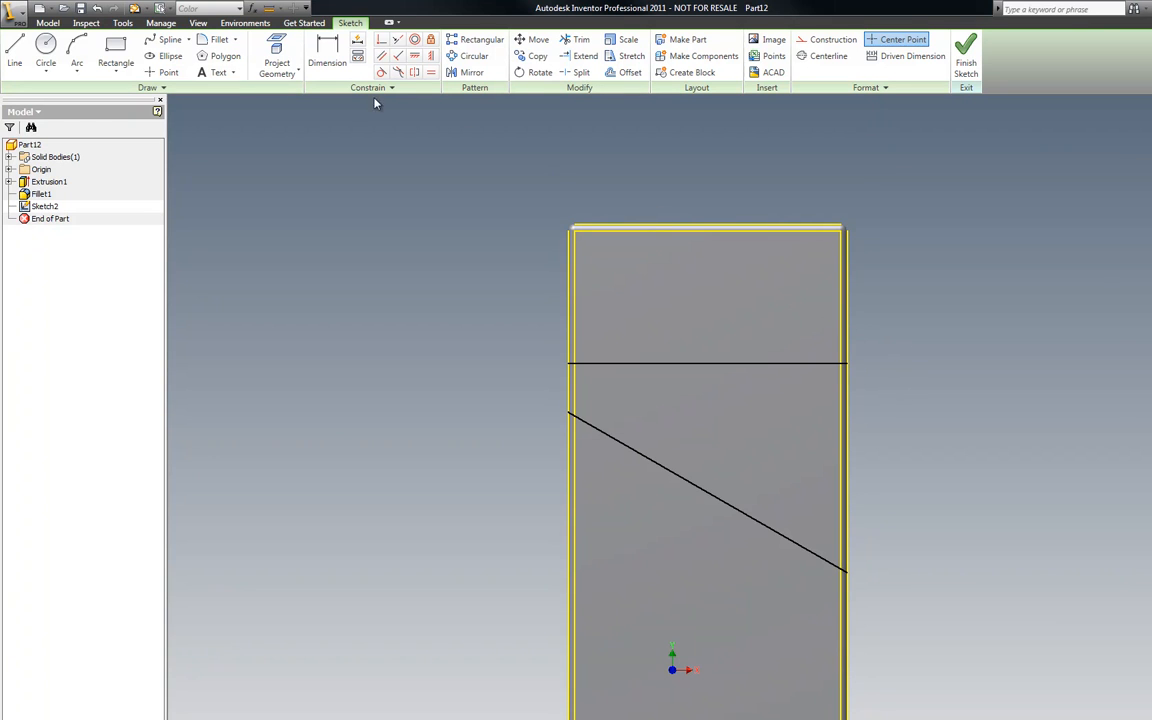
click(327, 50)
click(847, 465)
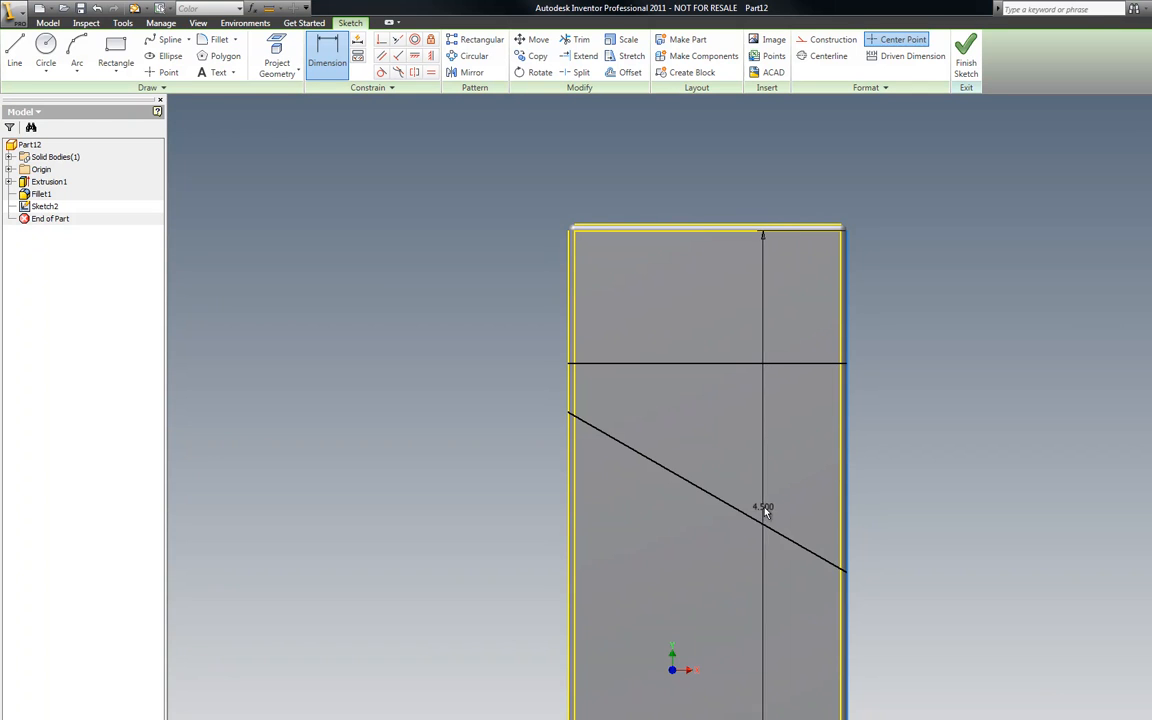
click(759, 522)
click(763, 458)
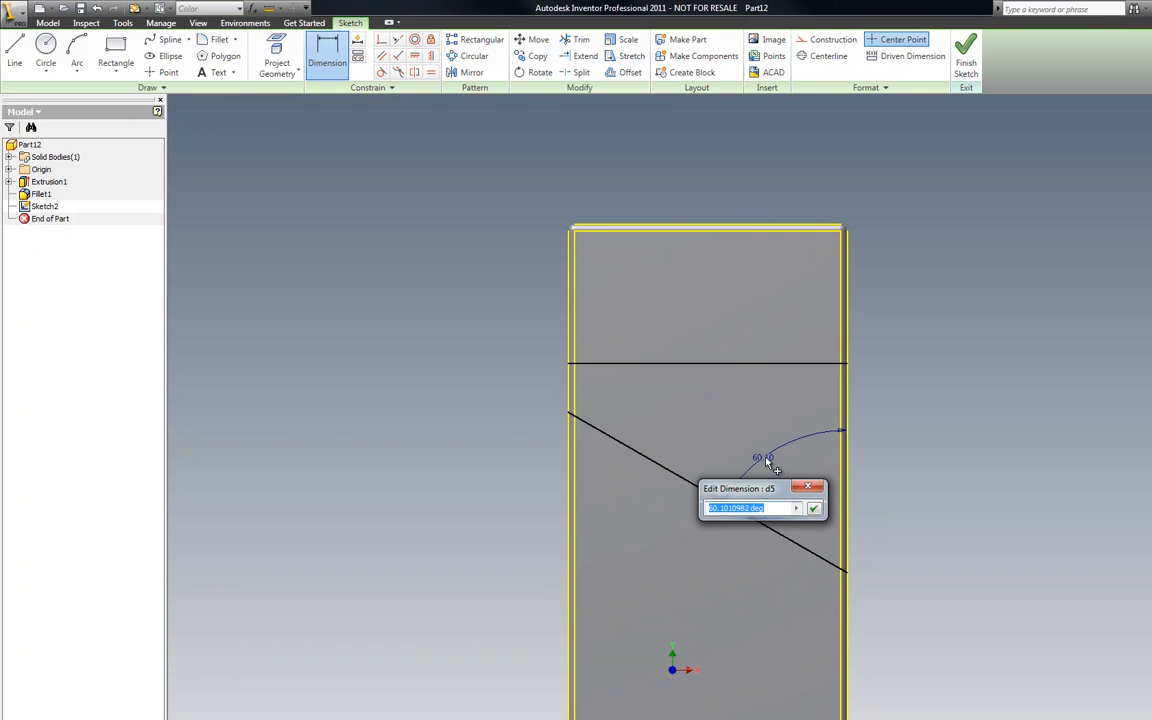
text(70)
key(Return)
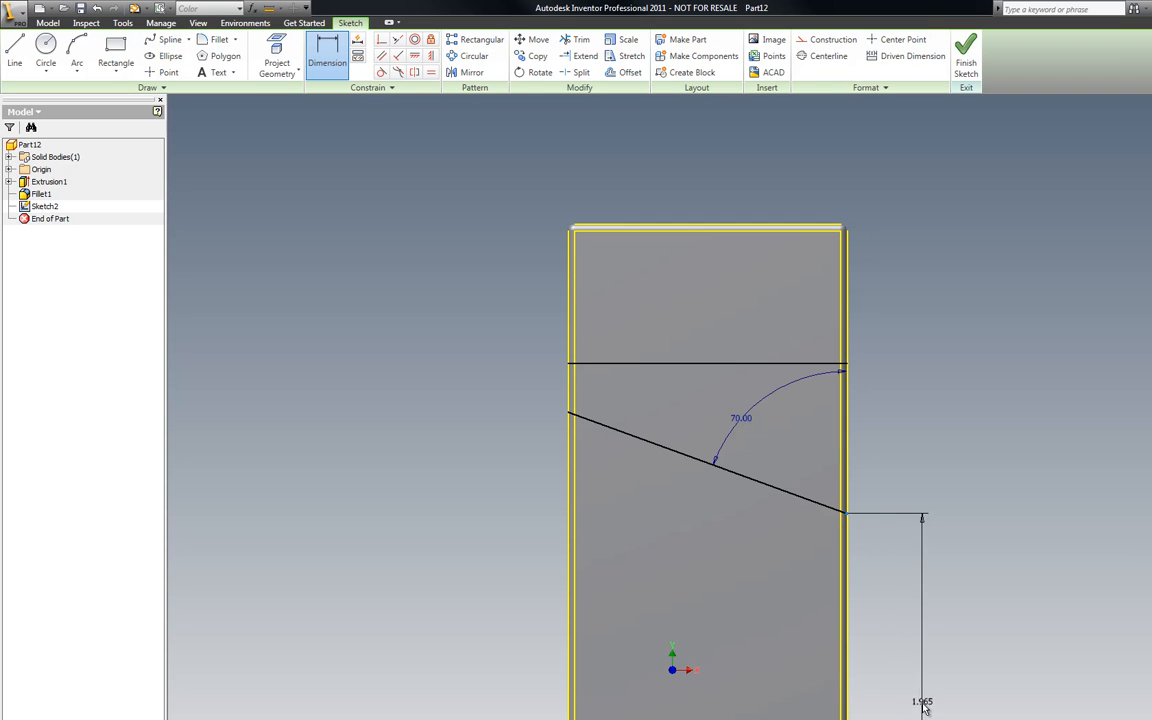
Dimension the sloped line's lower end 0.75 in above the bottom of the block.
click(920, 652)
text(.75)
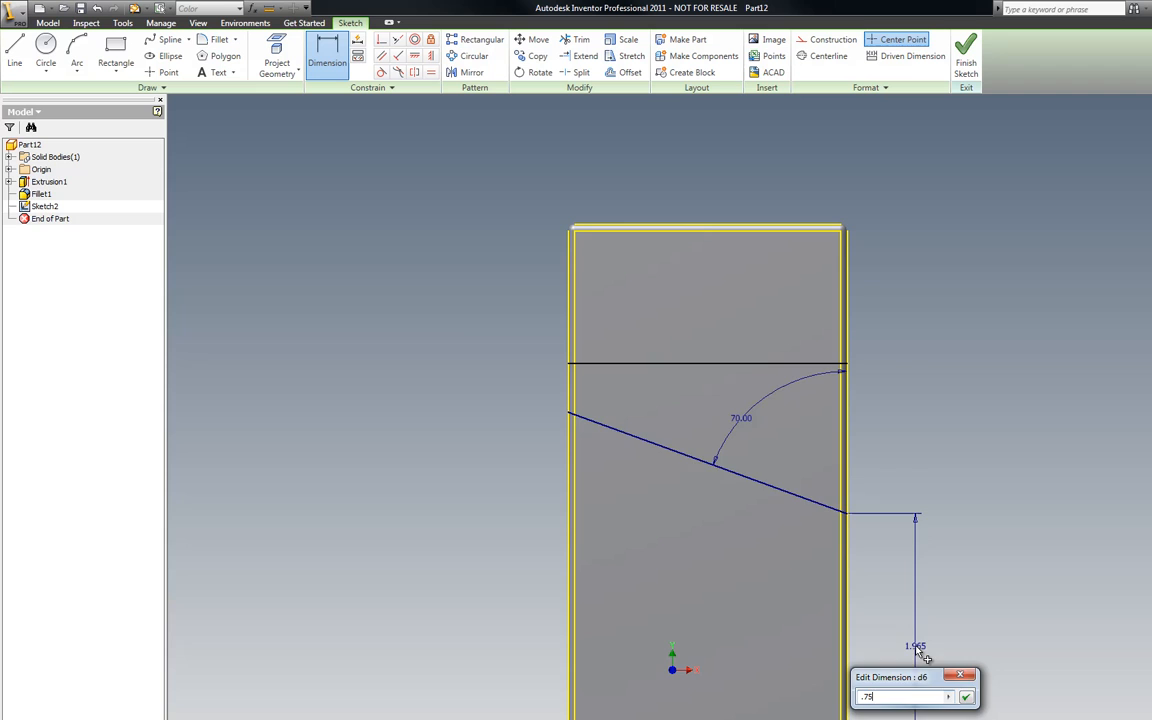
key(Return)
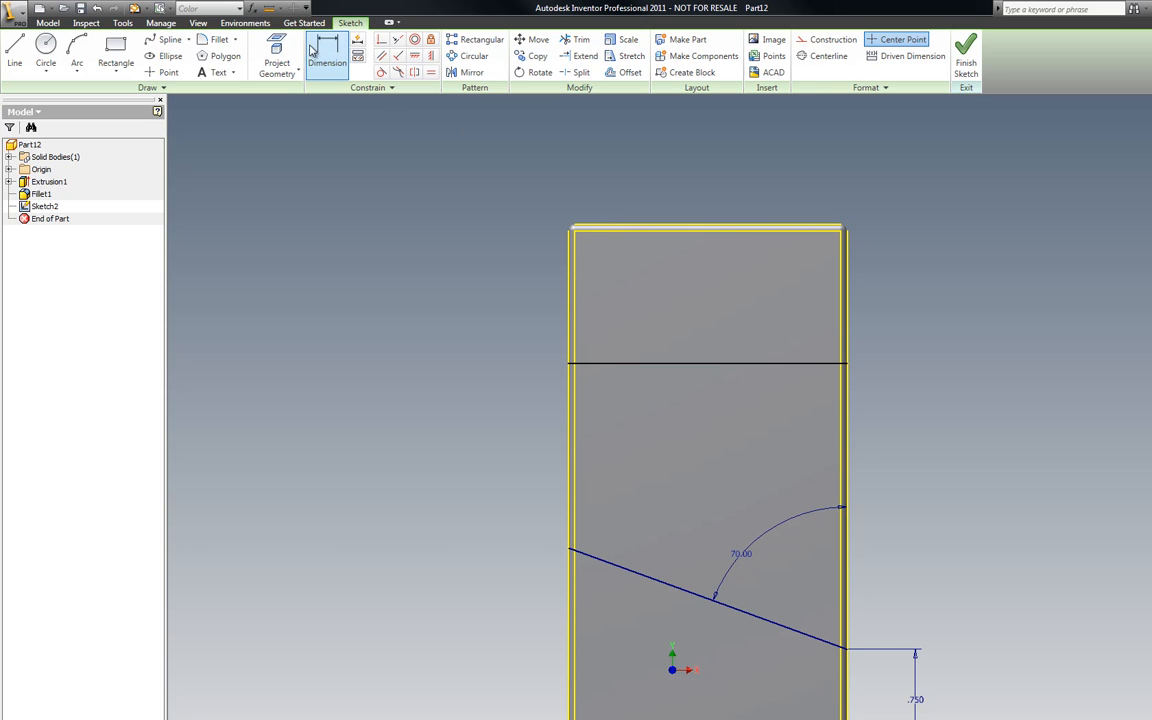
Dimension the horizontal line 0.88 in below the block's top edge and finish the sketch.
click(582, 229)
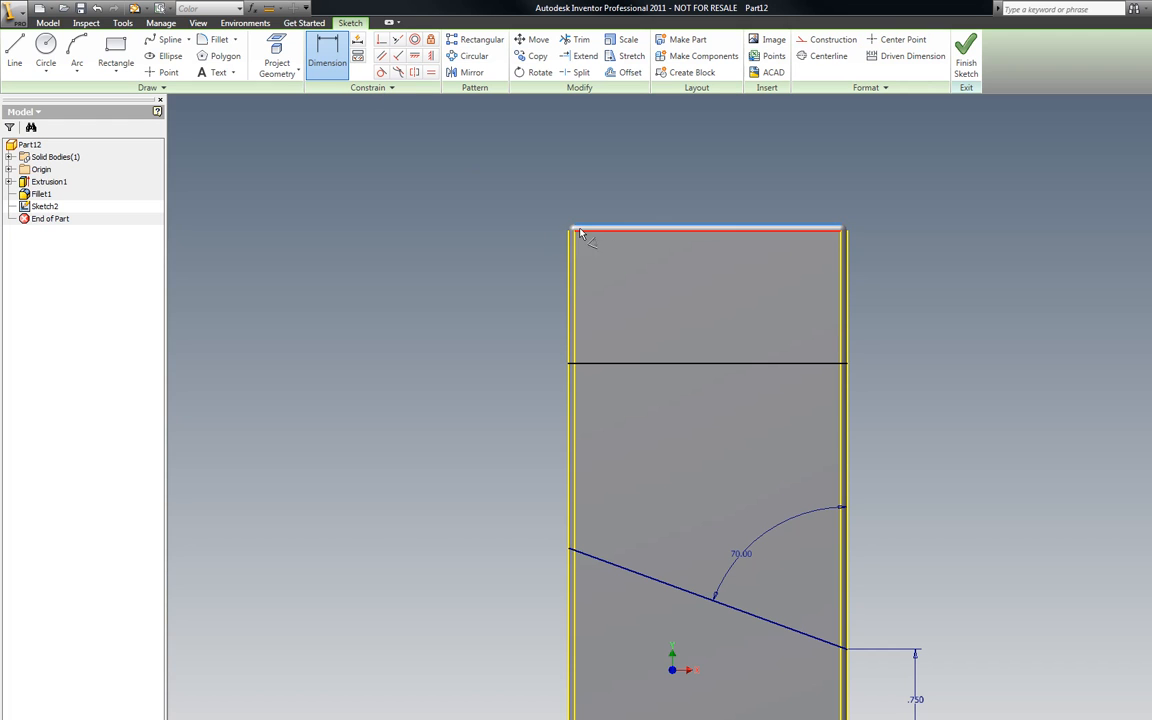
click(567, 361)
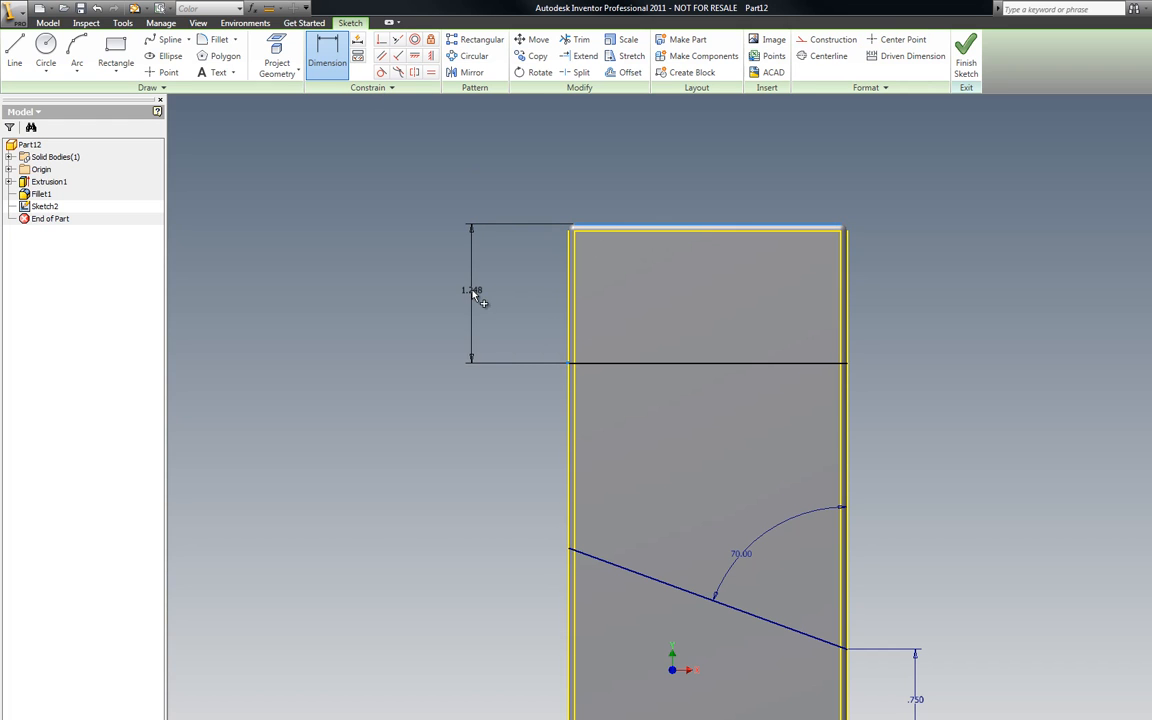
click(474, 291)
text(.88)
key(Return)
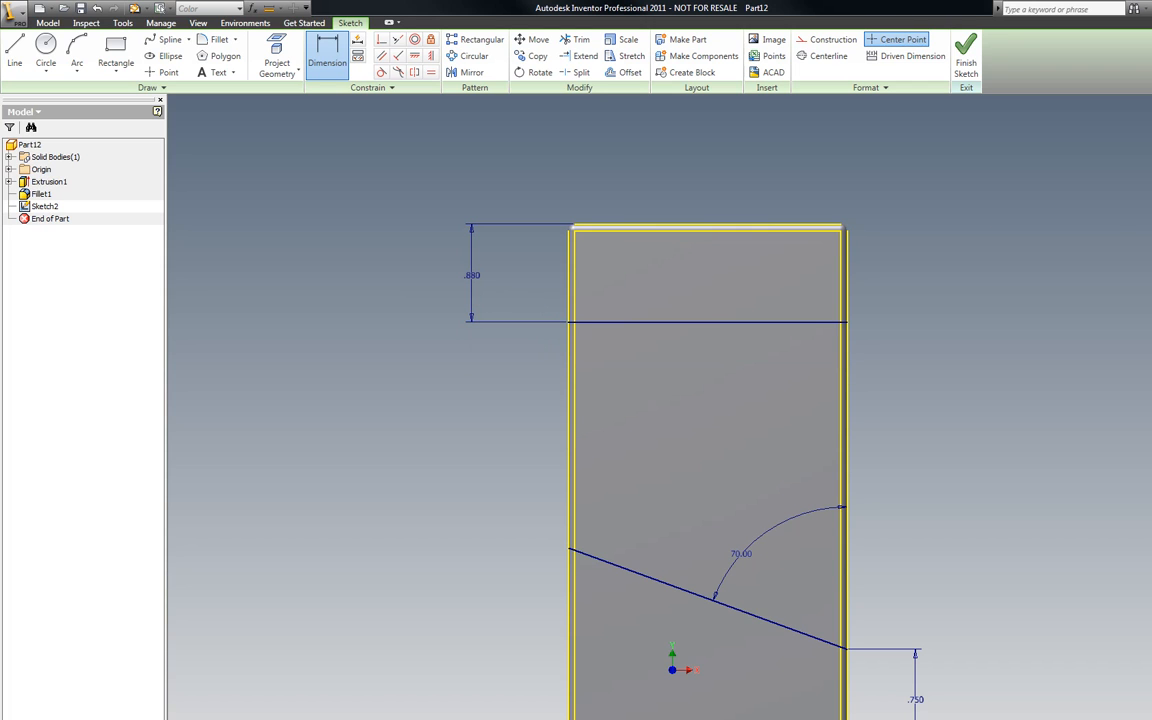
key(F6)
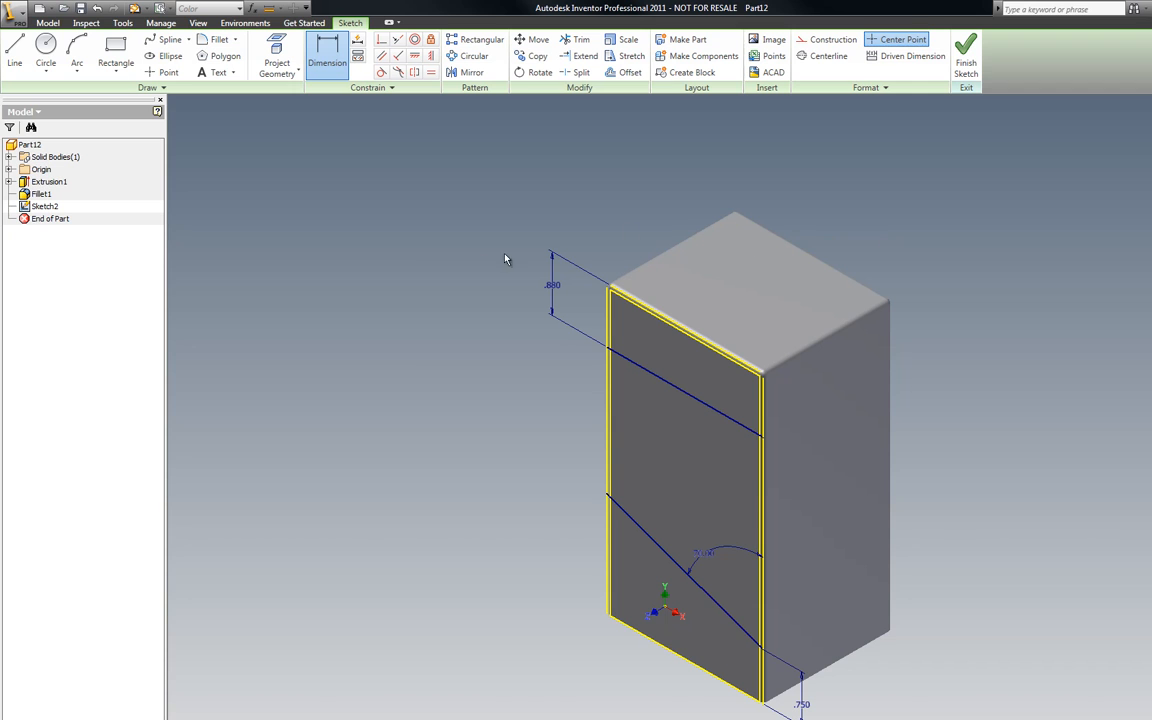
right_click(408, 263)
click(440, 266)
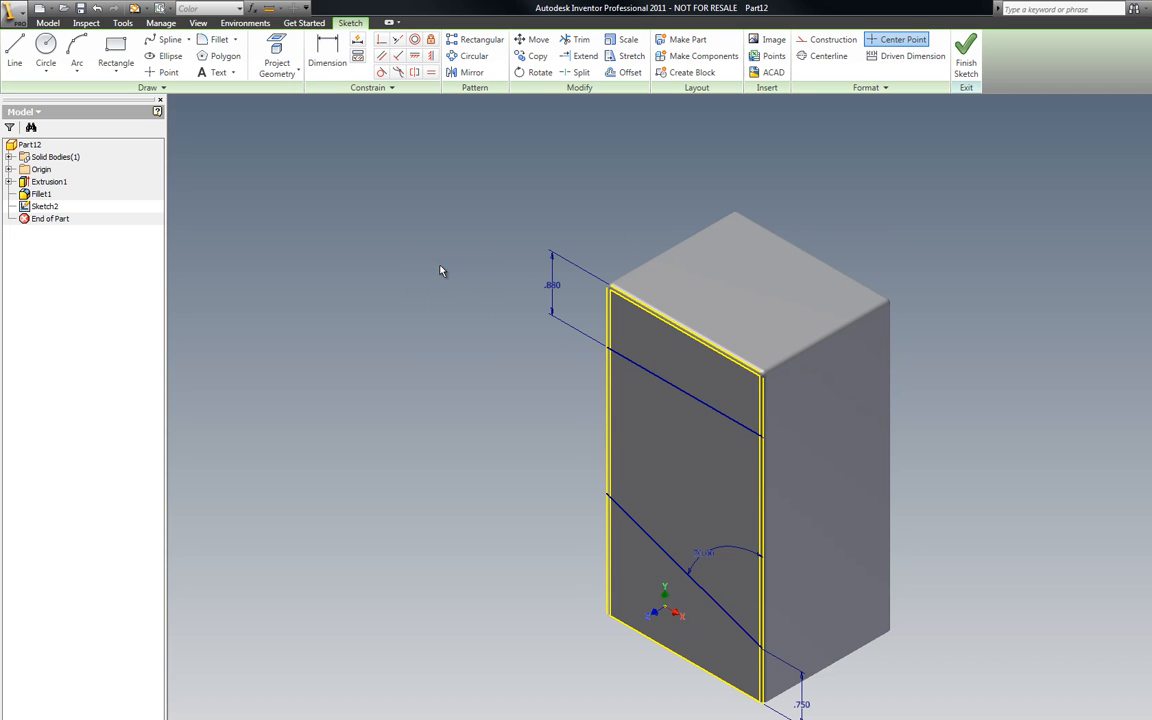
right_click(437, 272)
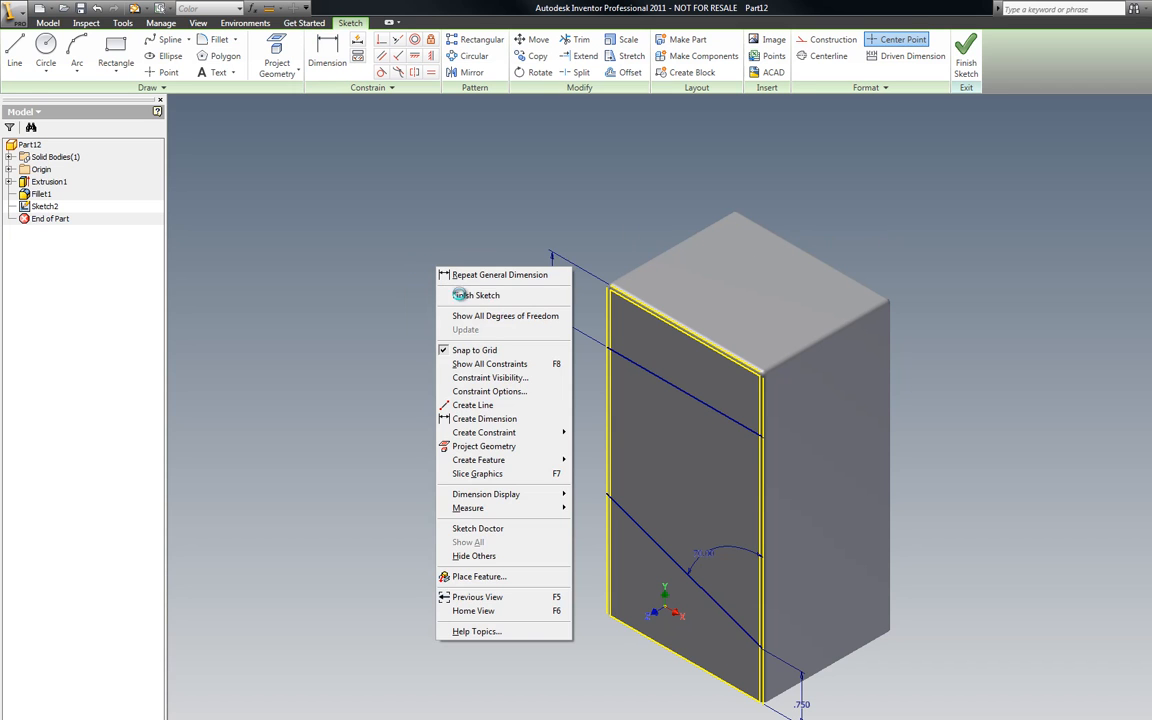
click(461, 296)
Extrude the region between the two lines as a cut 0.82 in deep into the block.
click(72, 52)
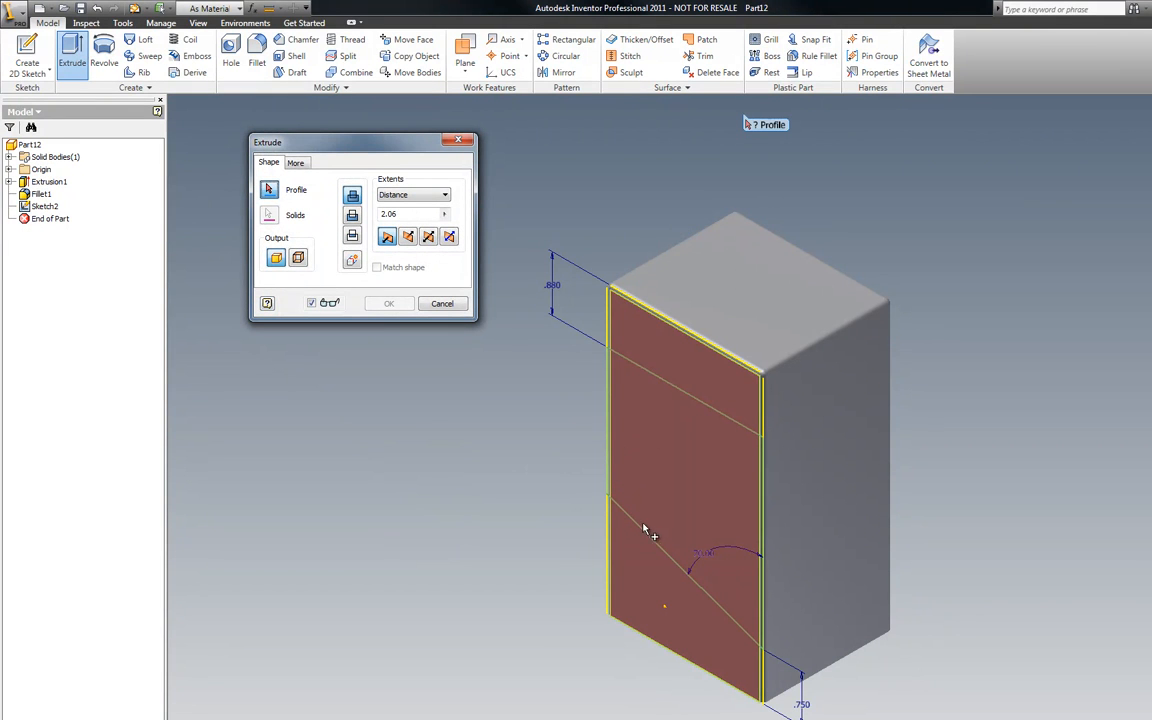
click(757, 524)
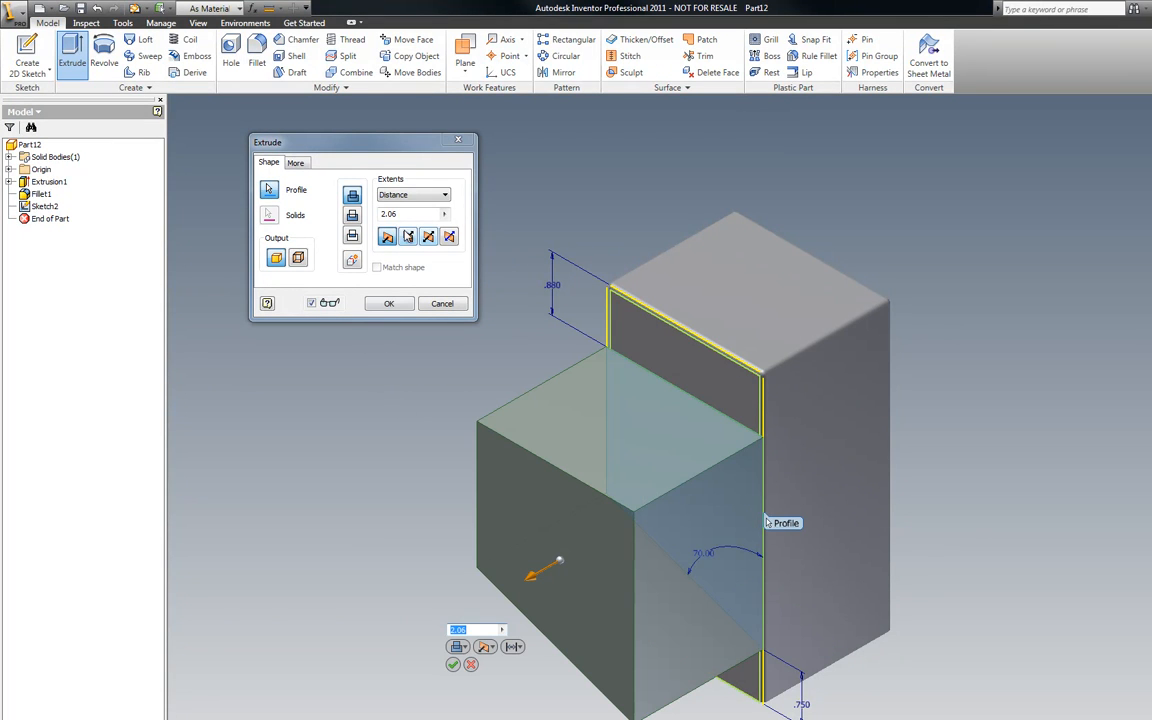
click(352, 215)
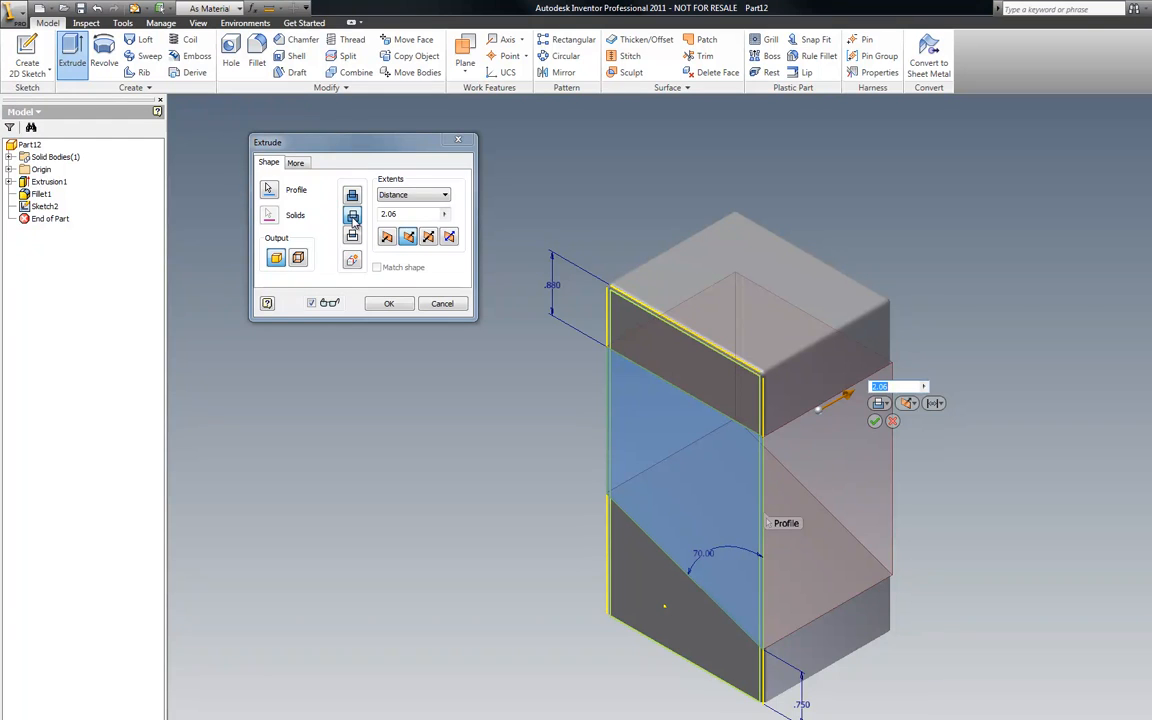
click(369, 218)
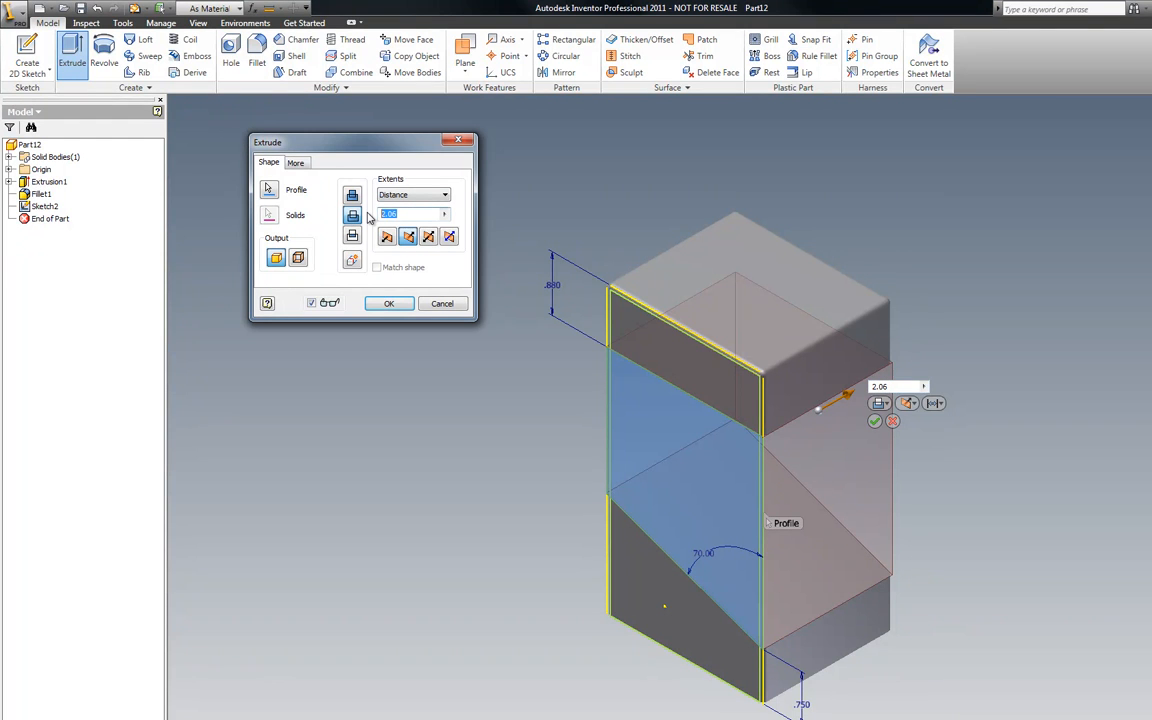
key(BackSpace)
text(.82)
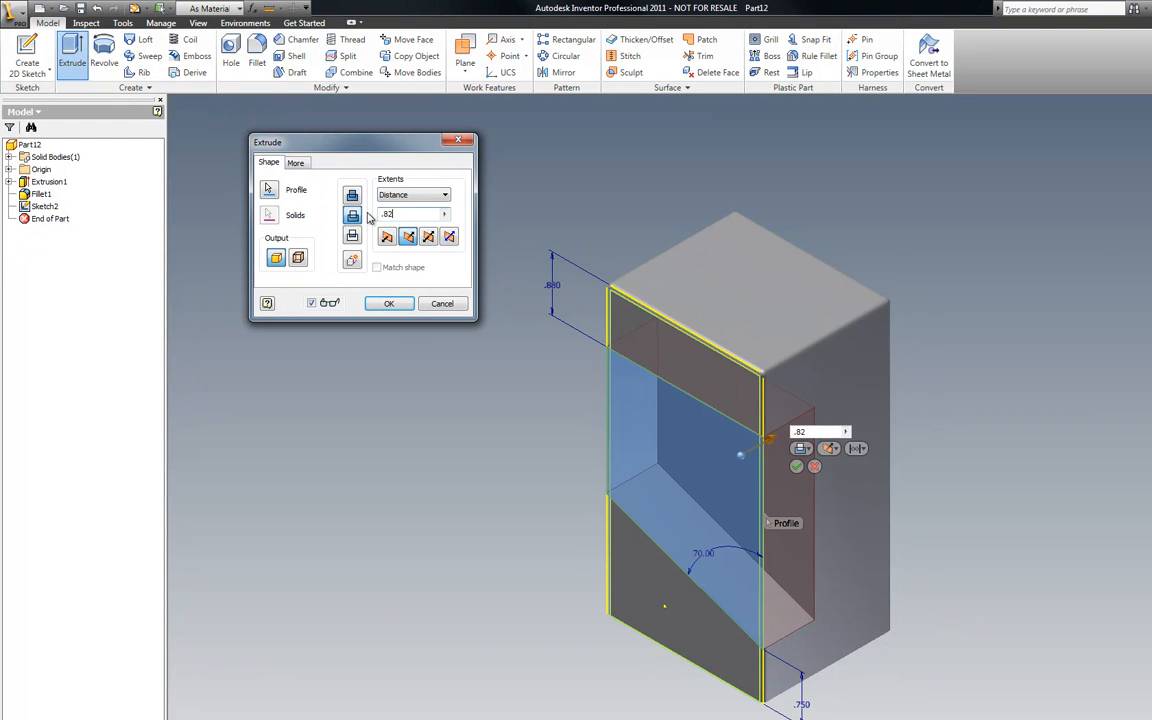
click(386, 303)
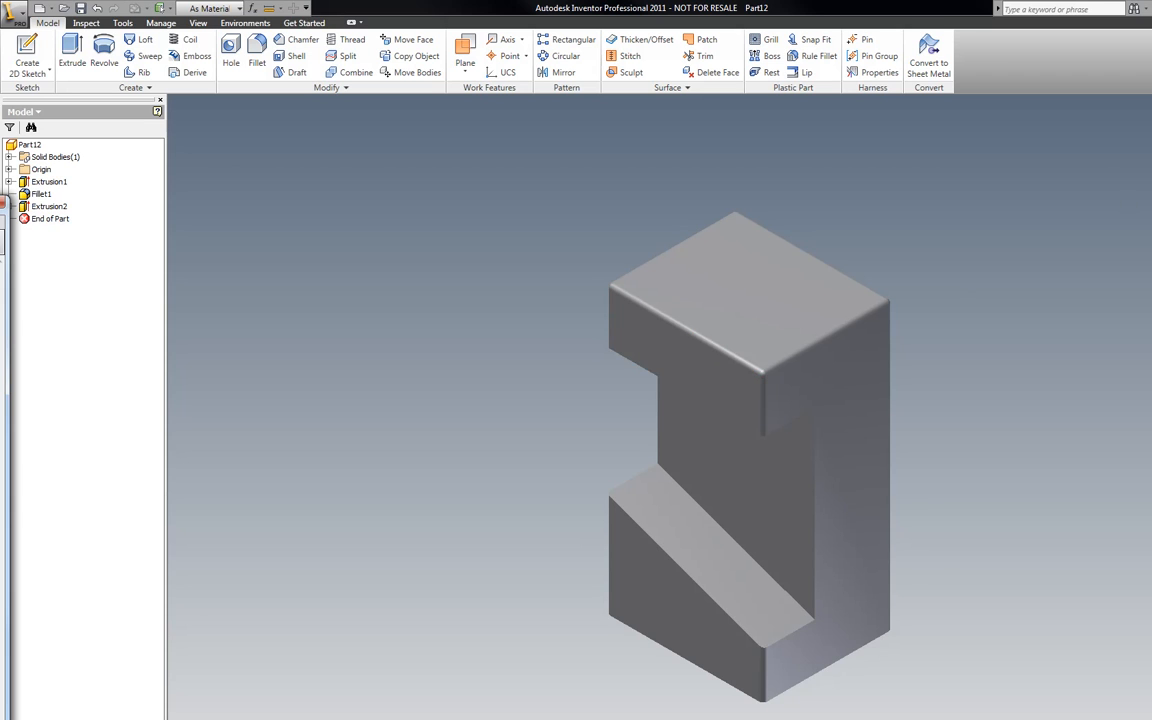
Consult the Tool Post Holder drawing, start a sketch on the C-shaped side face and place a point on its lower foot.
key(F6)
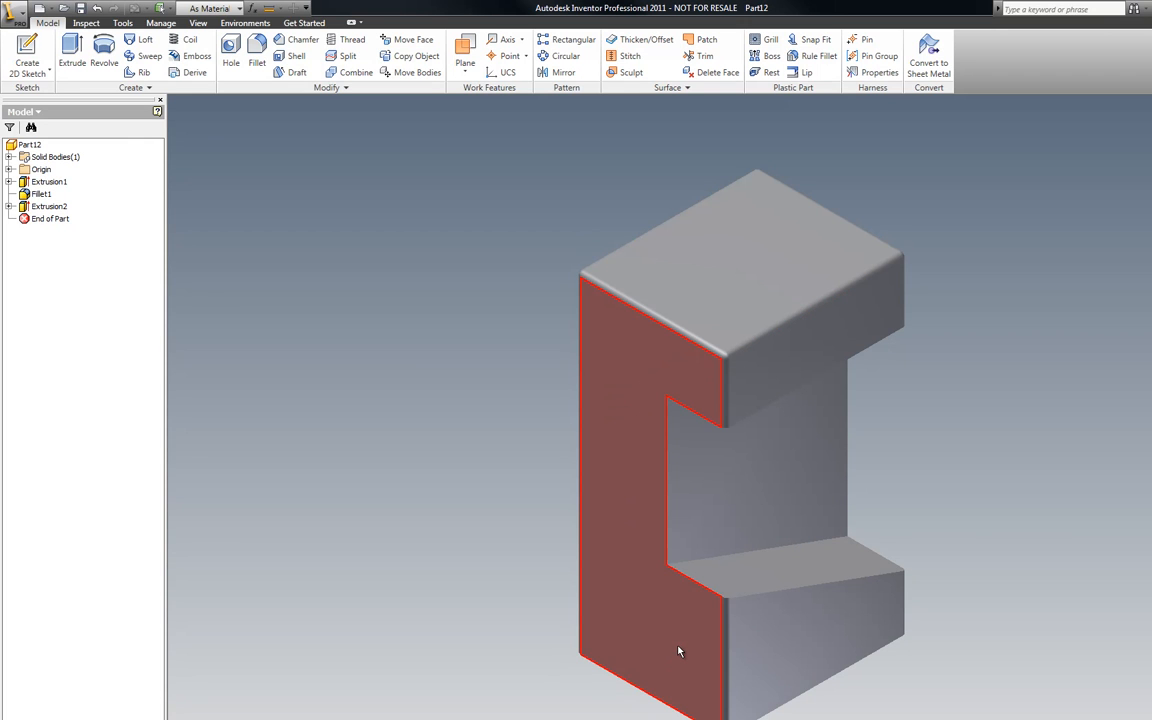
mouse_move(677, 652)
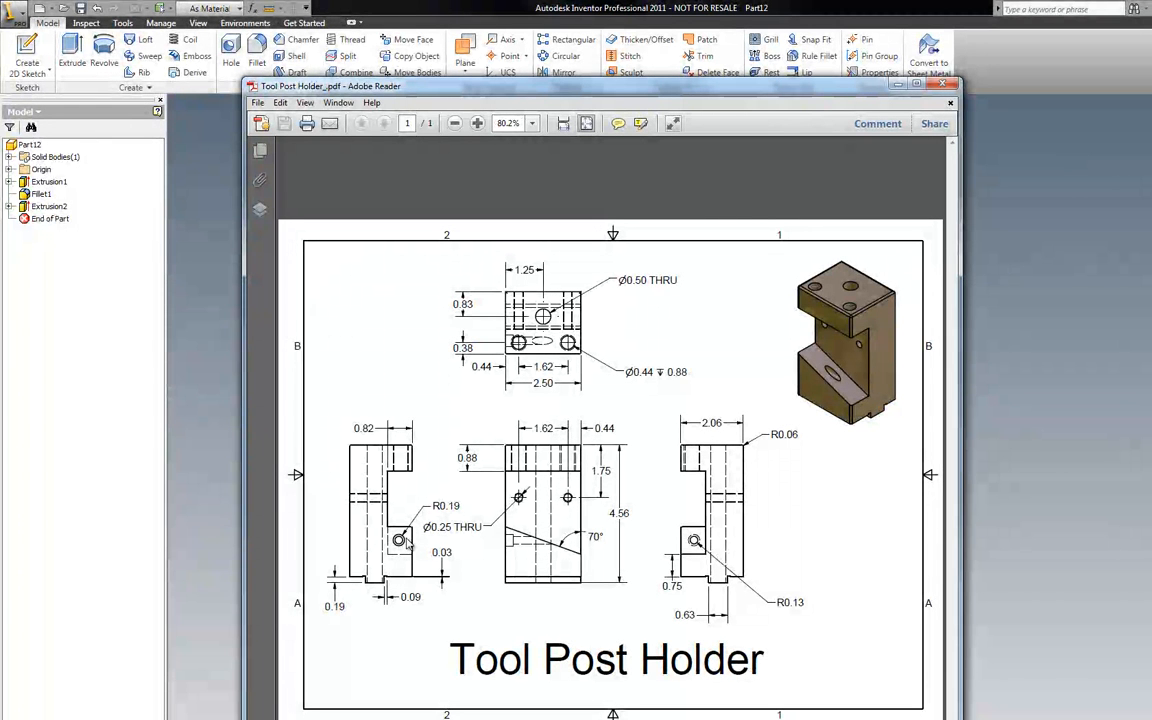
drag(677, 90, 0, 100)
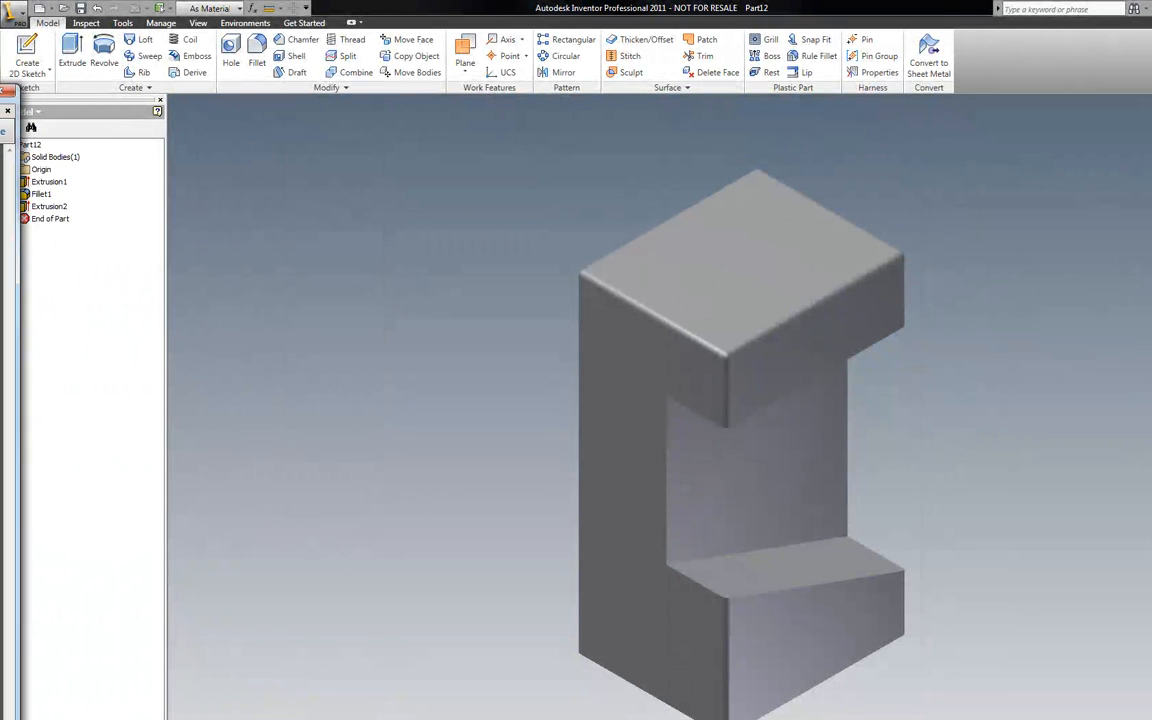
right_click(293, 135)
click(312, 159)
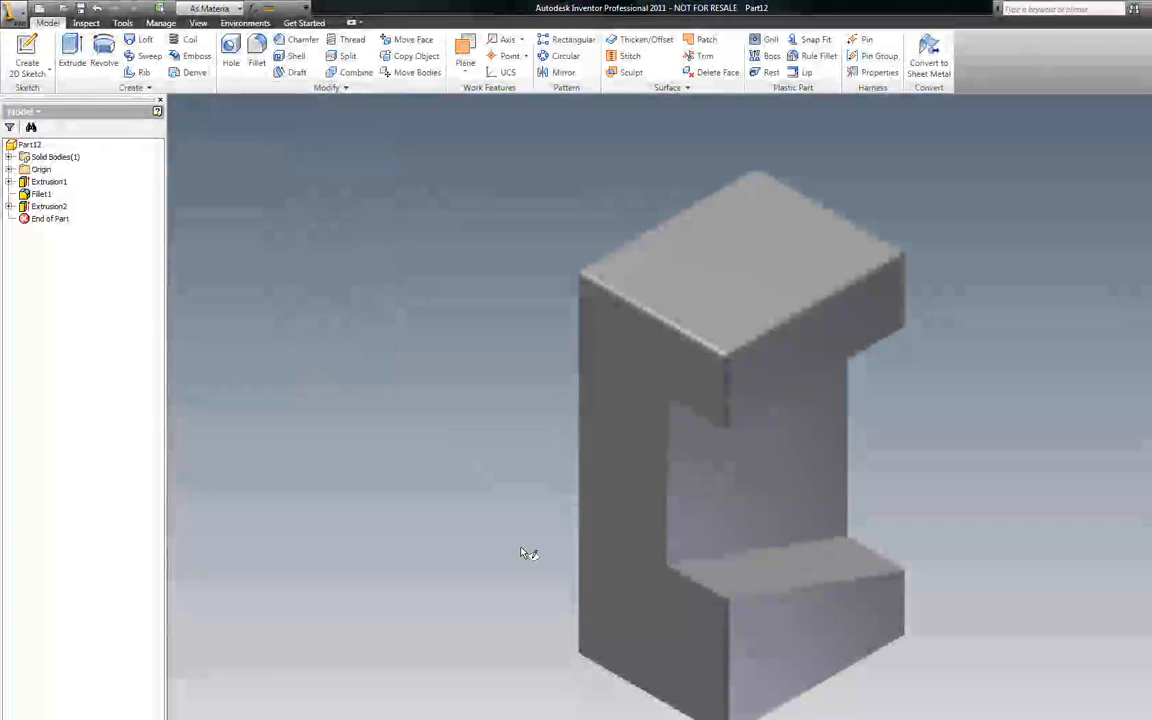
click(609, 613)
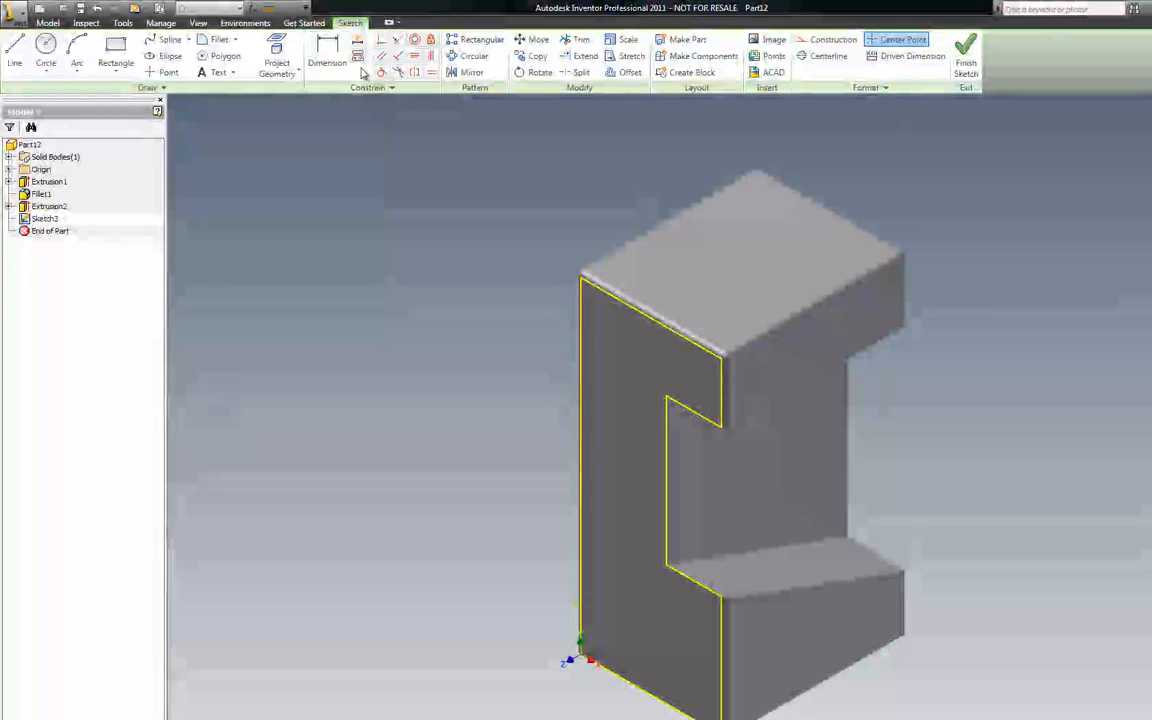
click(163, 72)
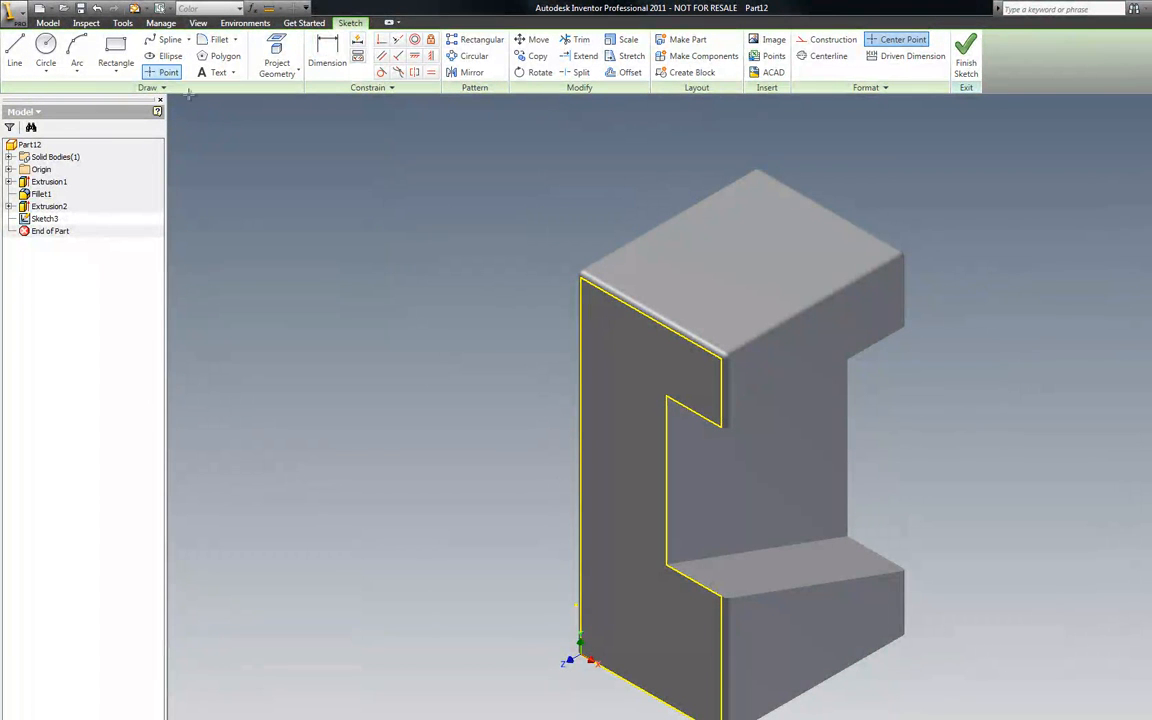
click(689, 636)
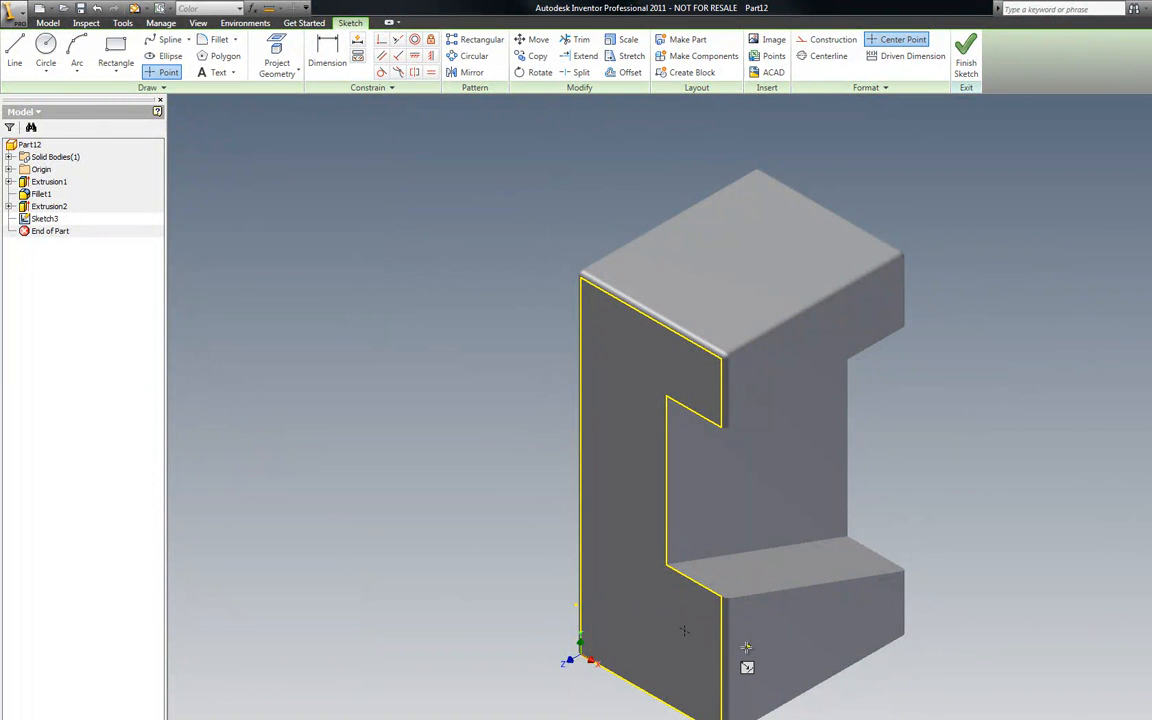
Project the outer vertical edge of the lower foot, beyond the rounded corner, into the side-face sketch.
click(296, 73)
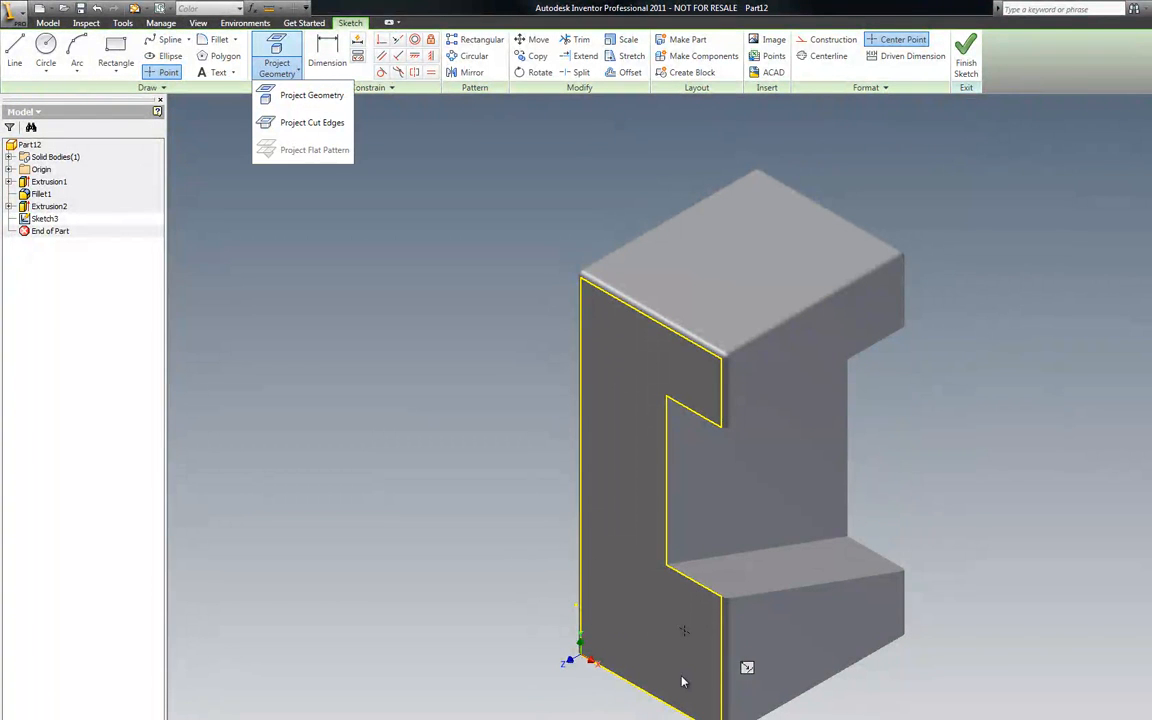
click(755, 620)
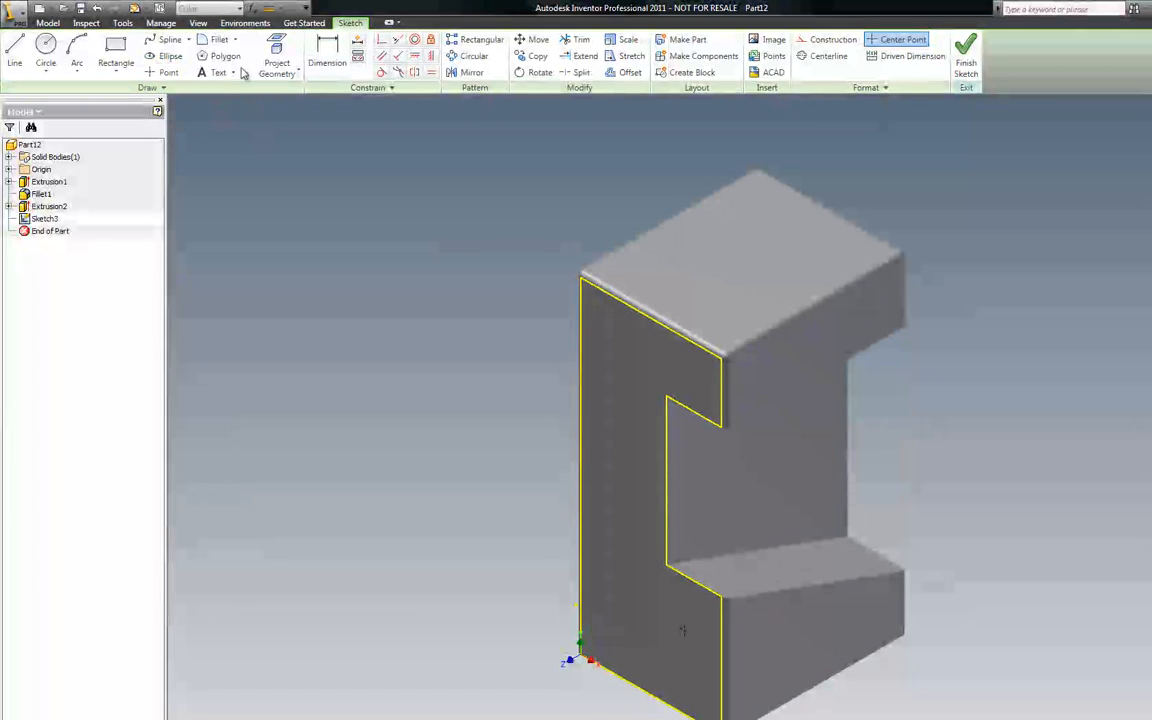
click(285, 73)
click(299, 98)
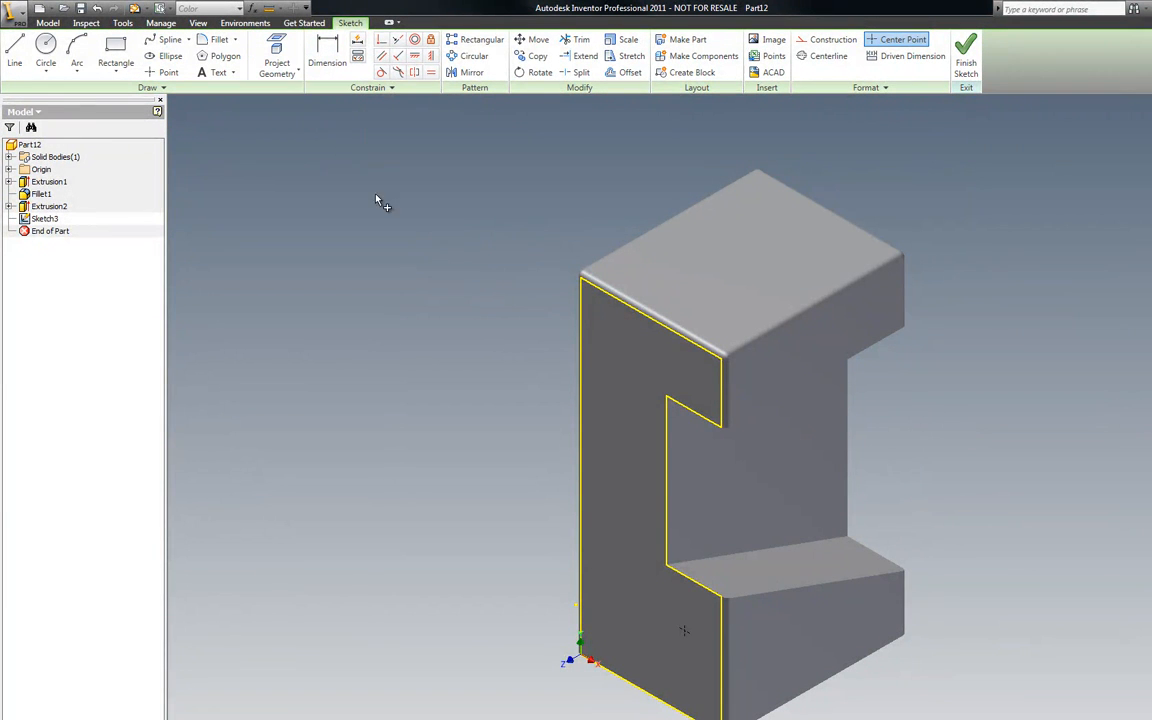
click(730, 646)
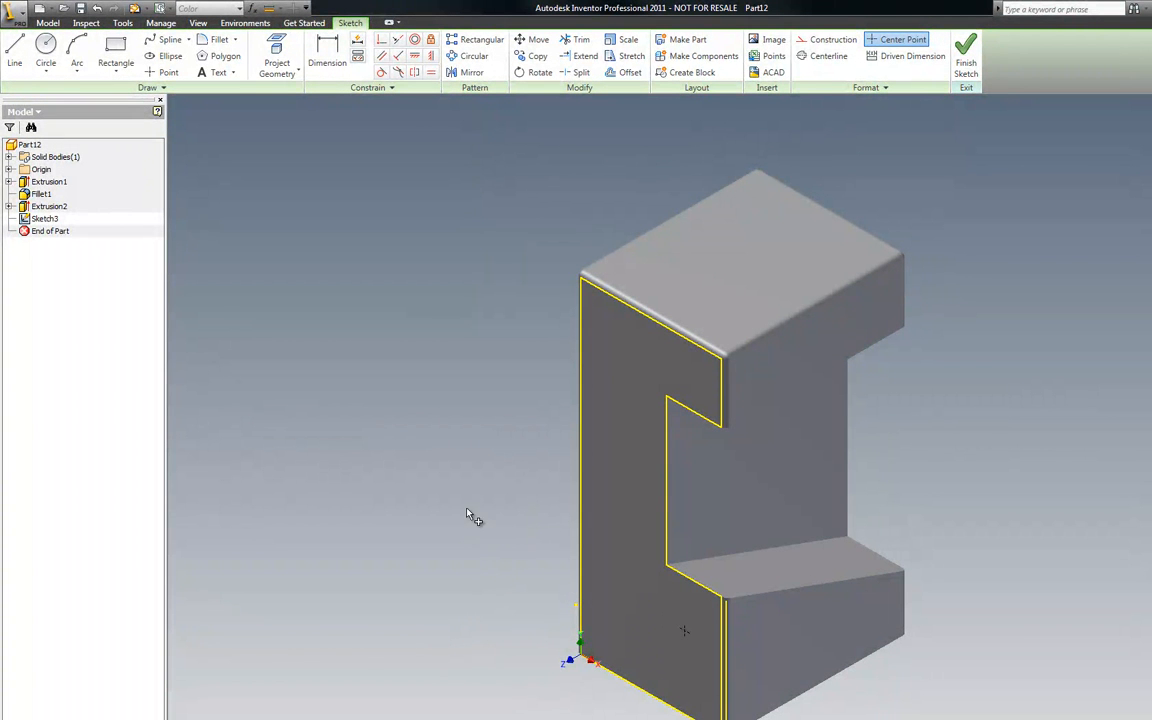
key(d)
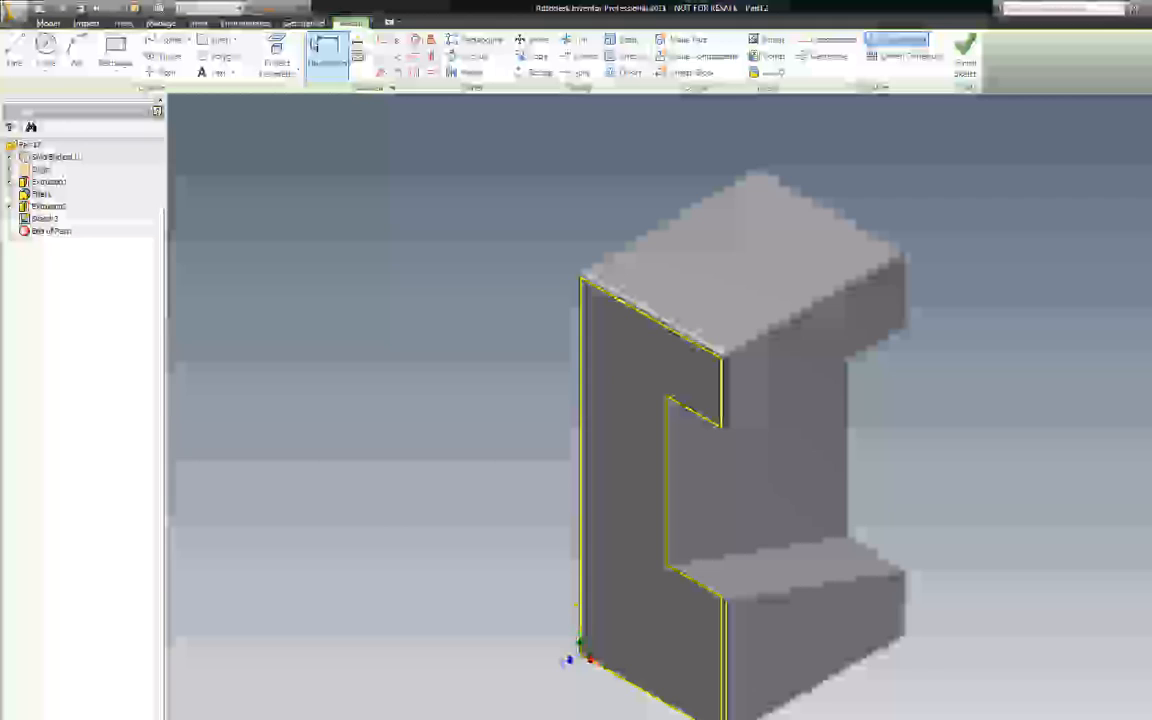
click(686, 632)
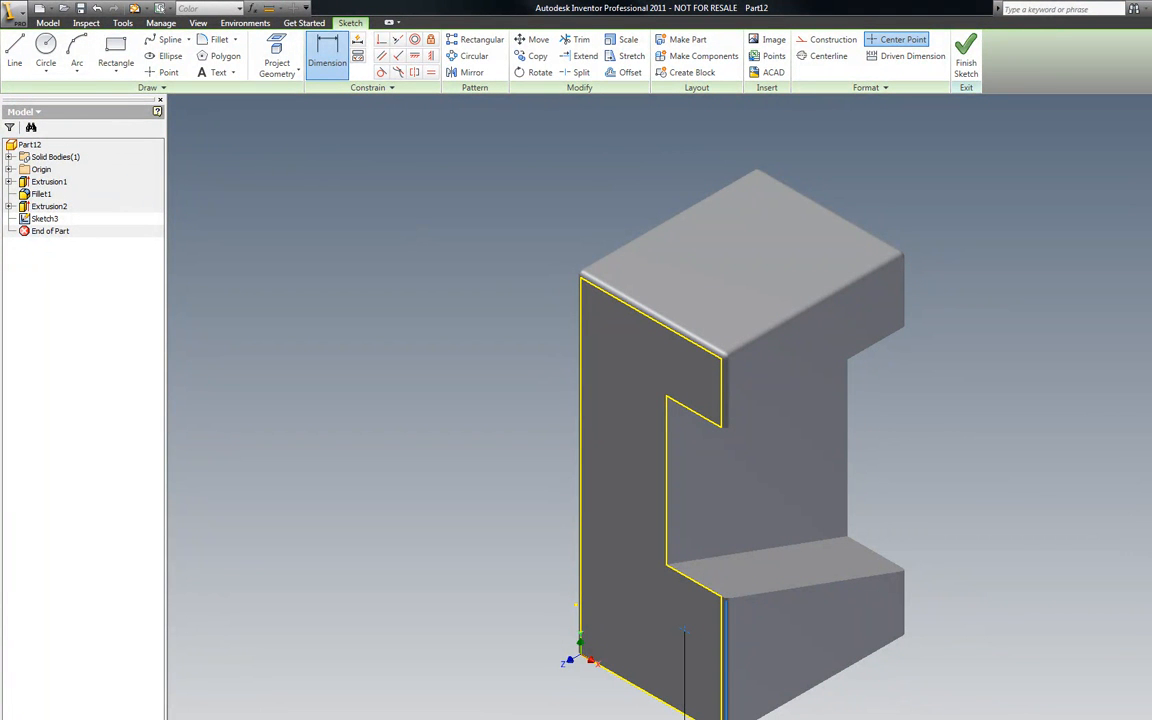
key(Escape)
Measure the distance from the projected outer edge of the lower foot to the notch's inner lower corner.
scroll(635, 437, up, 3)
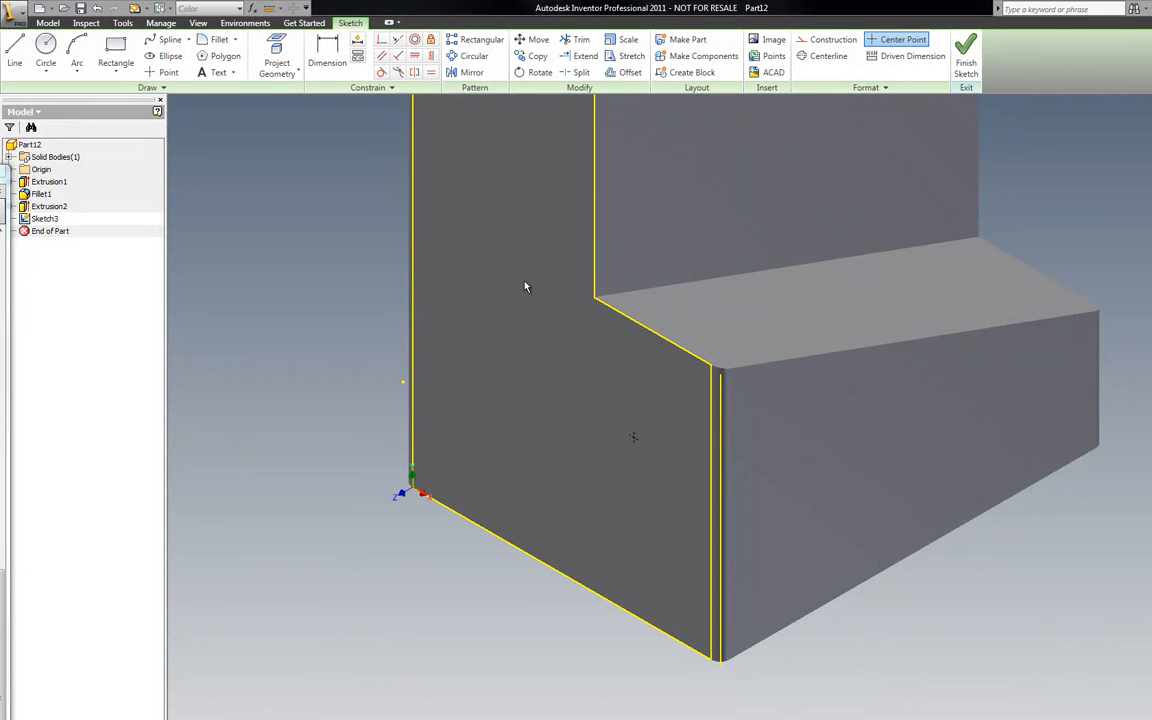
key(m)
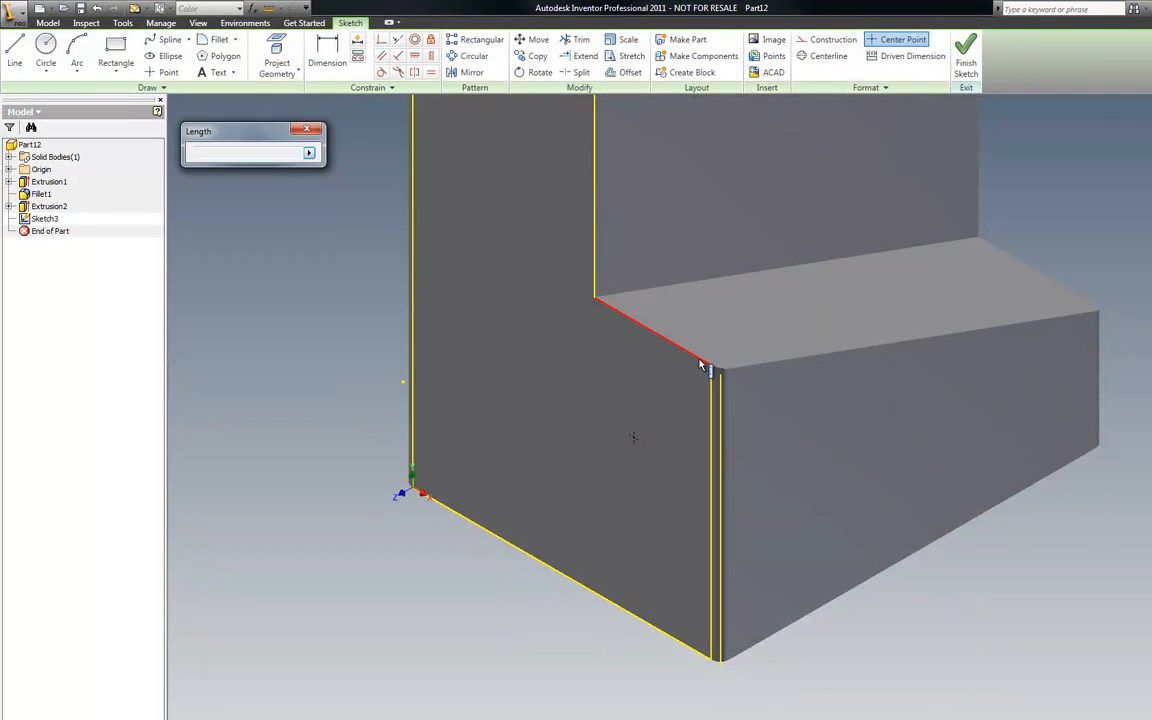
click(721, 392)
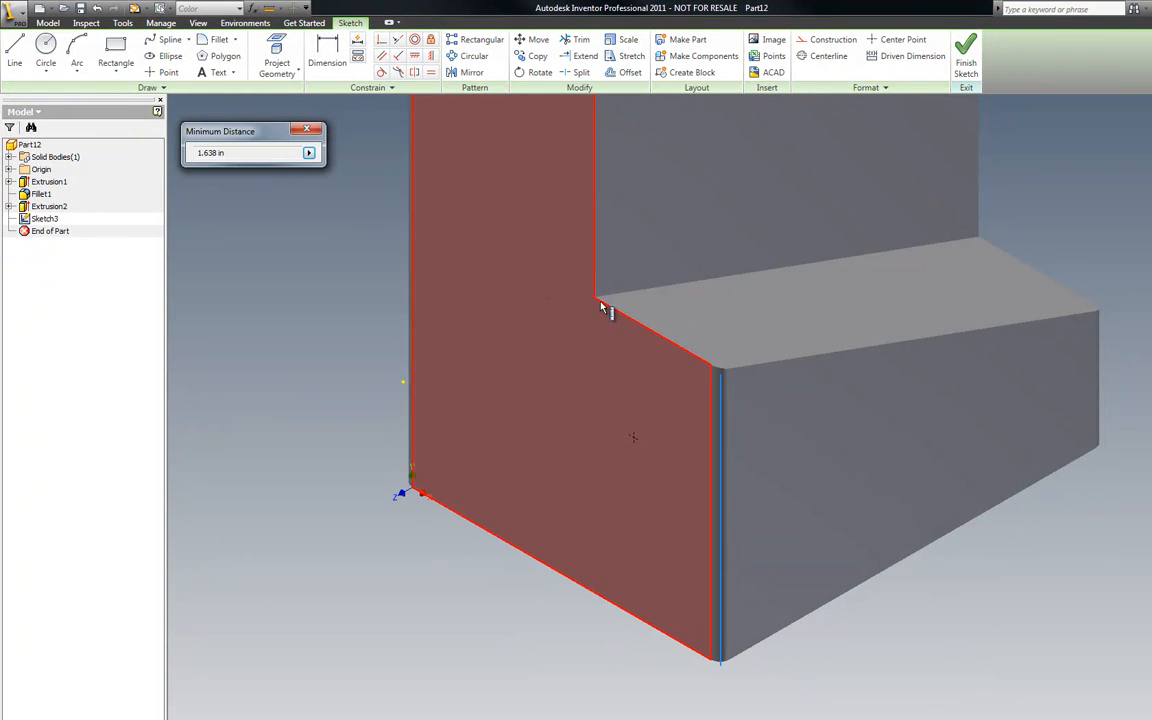
click(596, 300)
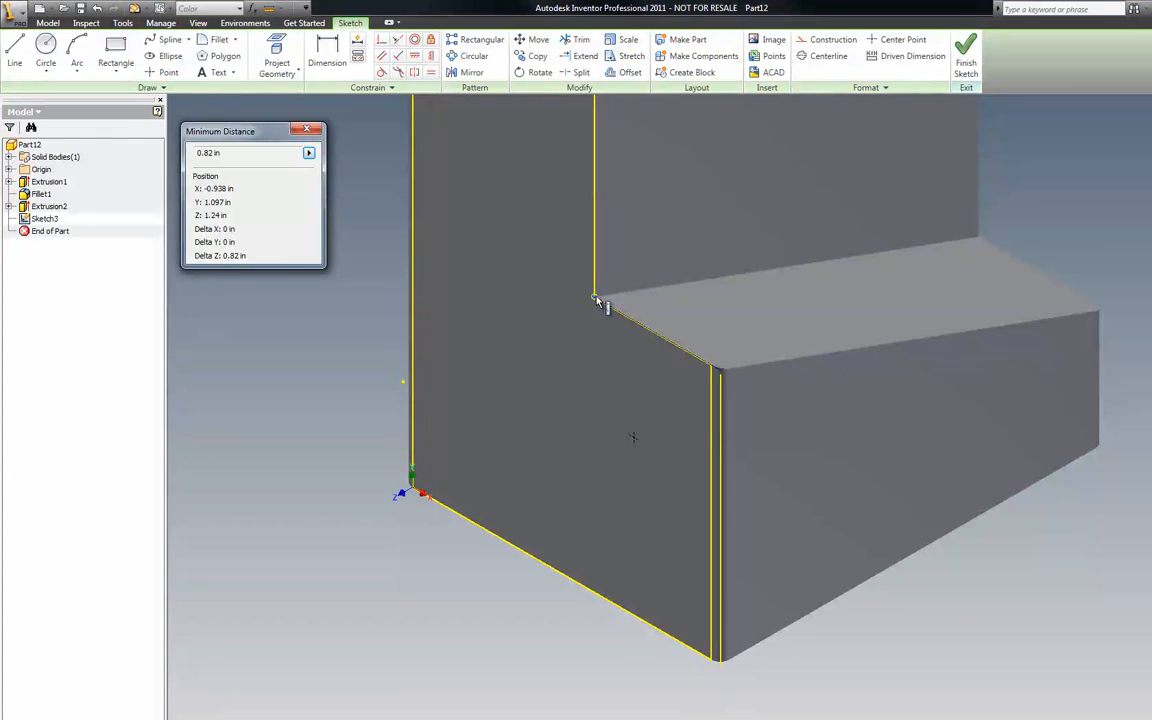
click(309, 131)
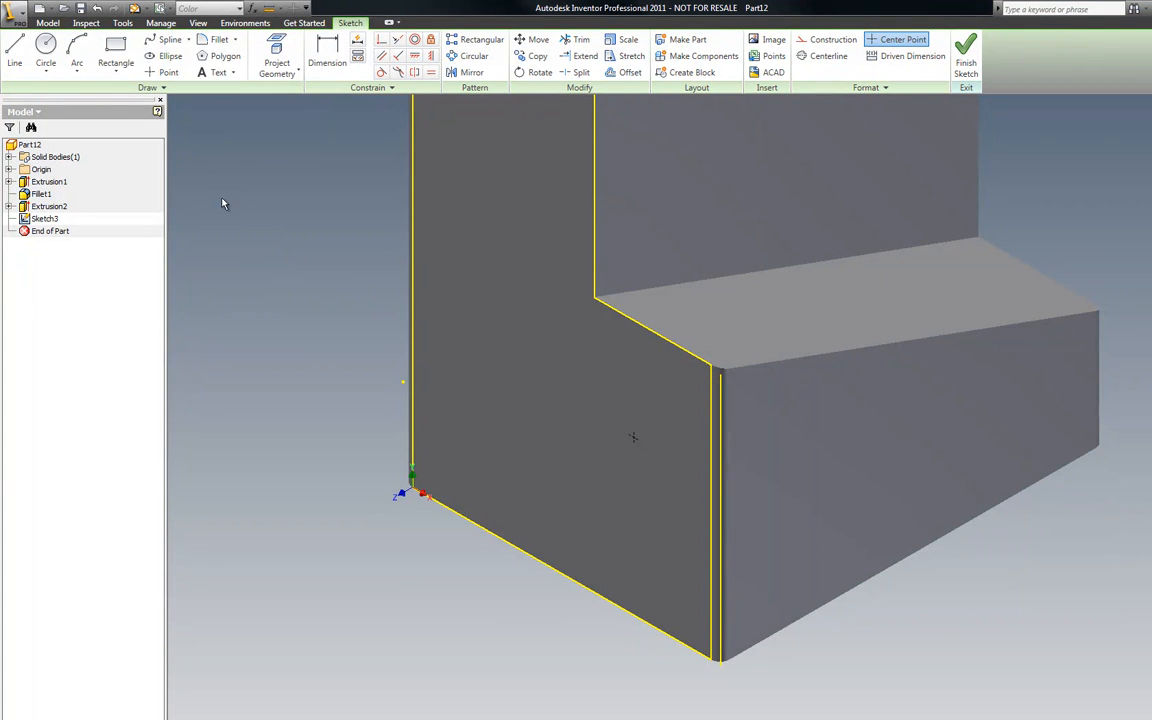
Dimension the sketch point 0.41 in horizontally from the notch's inner lower corner.
click(327, 55)
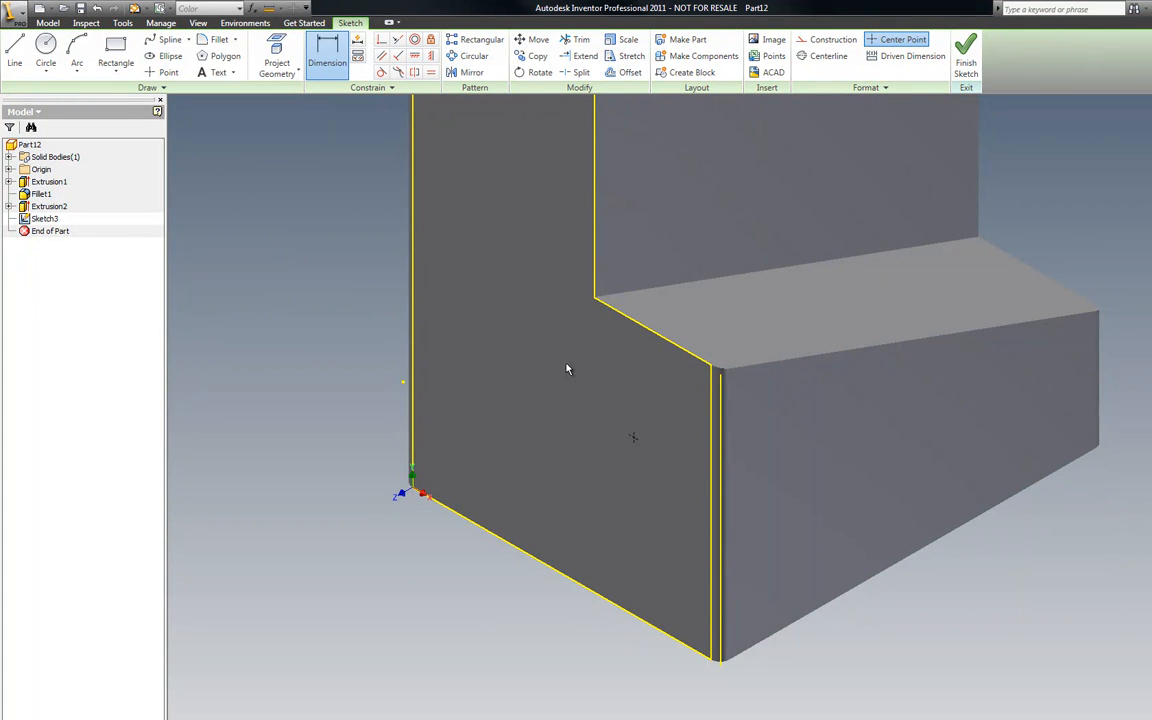
click(595, 304)
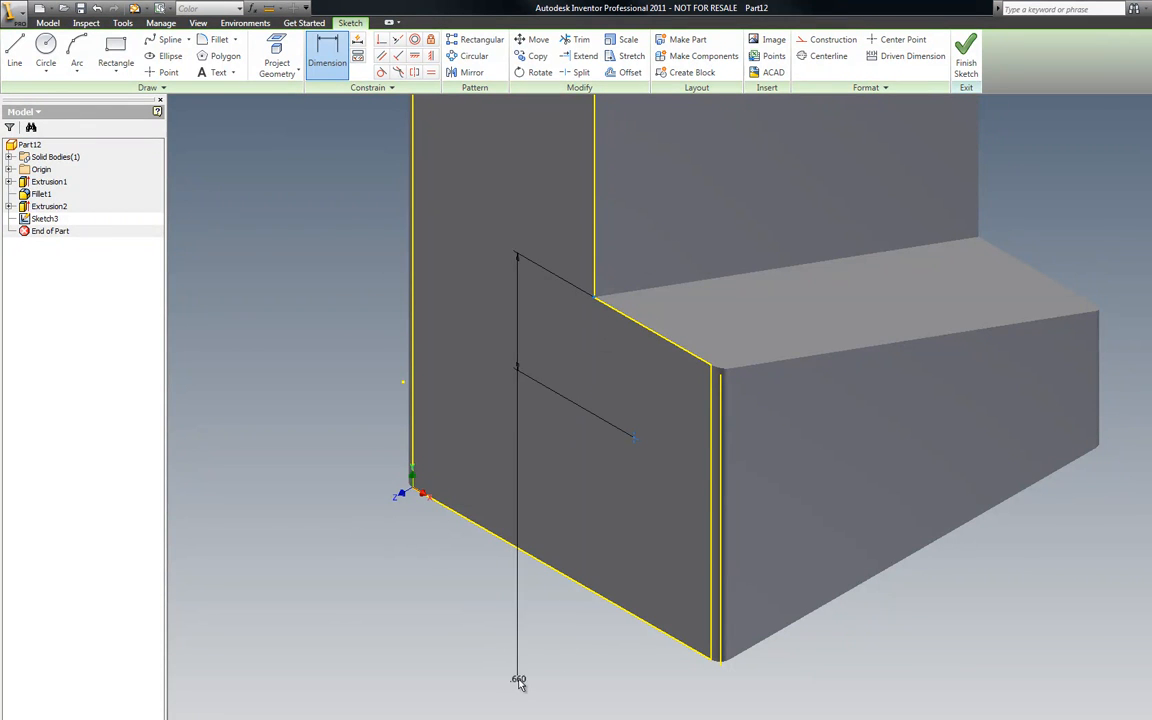
key(F5)
scroll(607, 643, up, 2)
scroll(647, 650, down, 5)
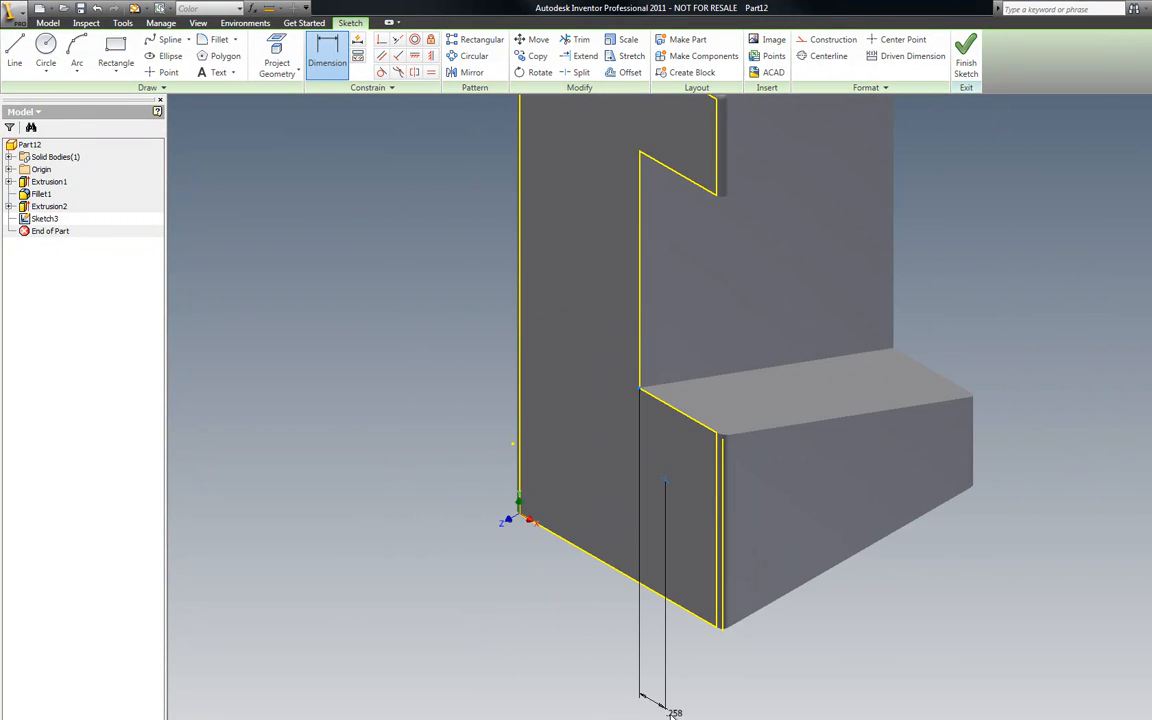
click(480, 543)
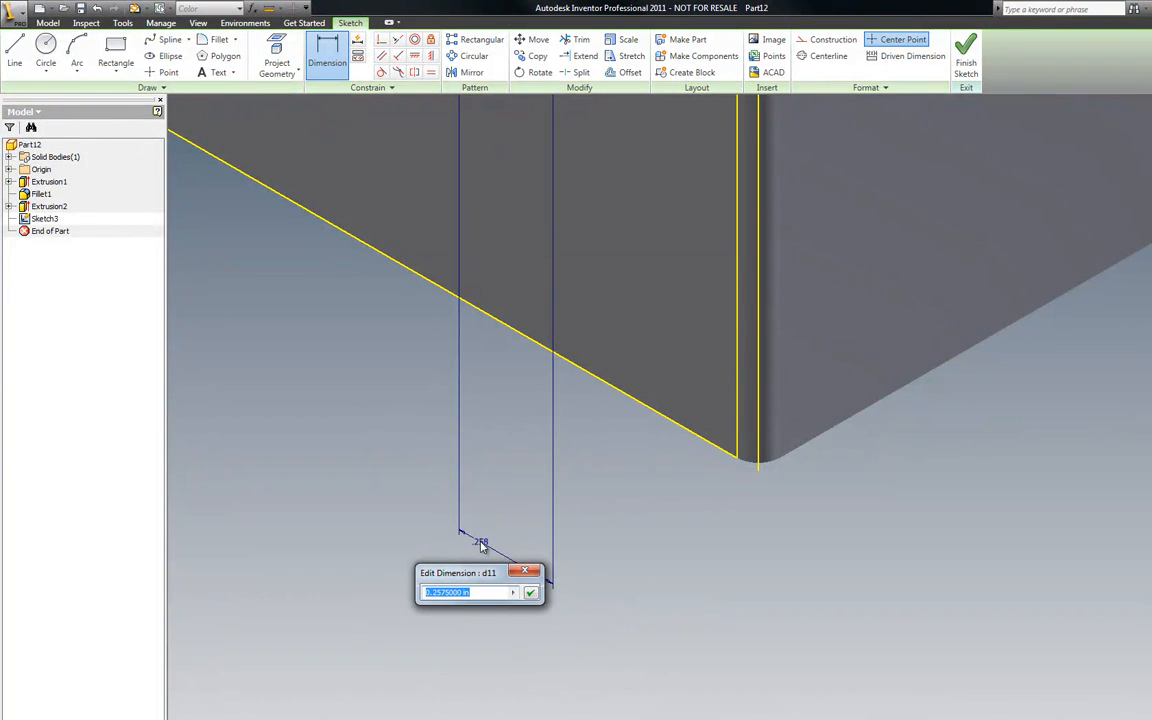
text(.41)
key(Return)
Dimension the sketch point 0.5 in vertically below the lower foot's upper outer corner.
scroll(527, 505, up, 4)
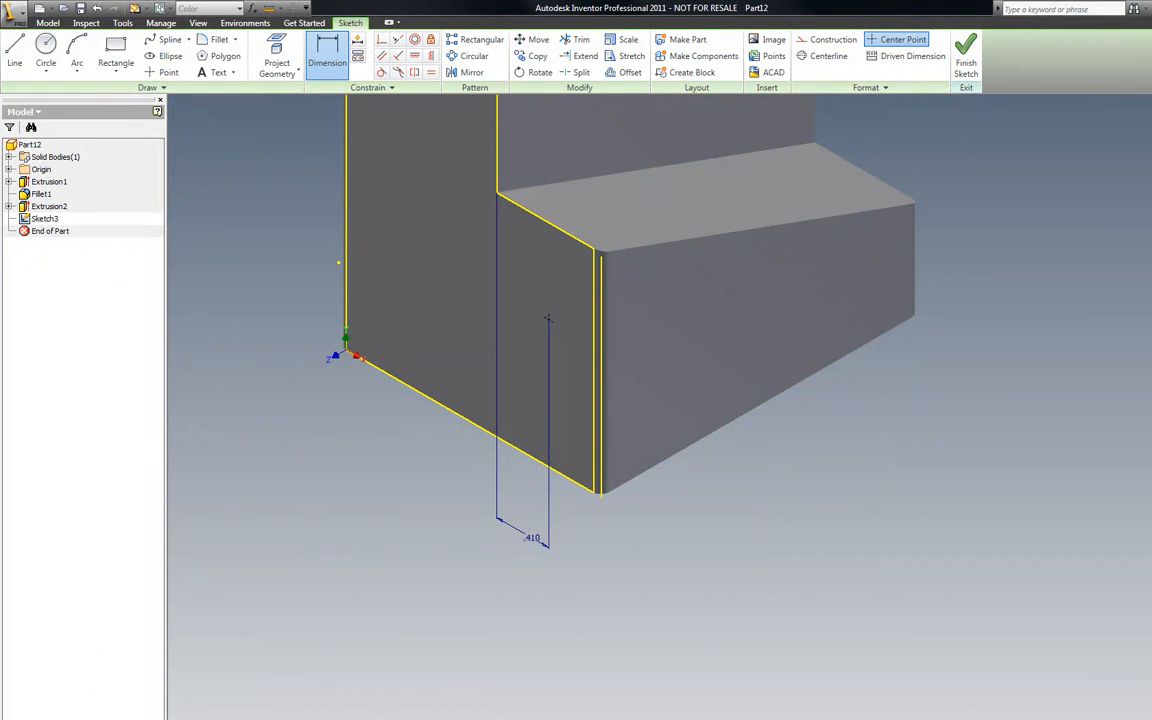
scroll(660, 407, up, 3)
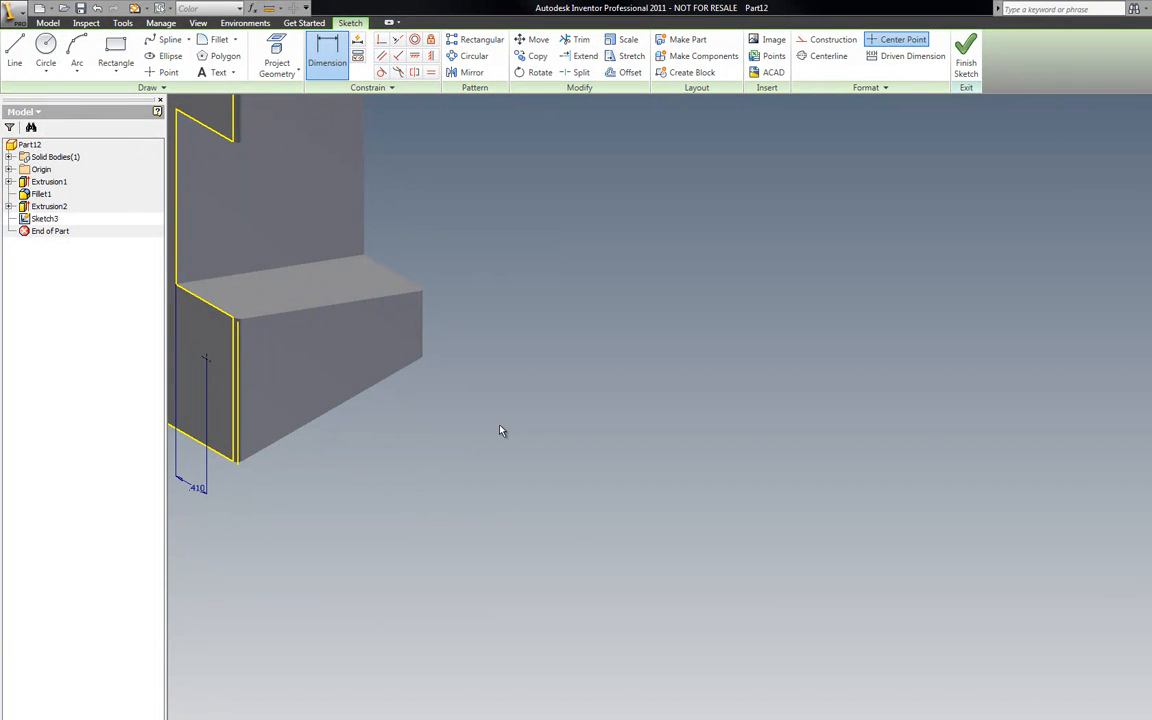
scroll(684, 483, down, 3)
scroll(684, 483, up, 4)
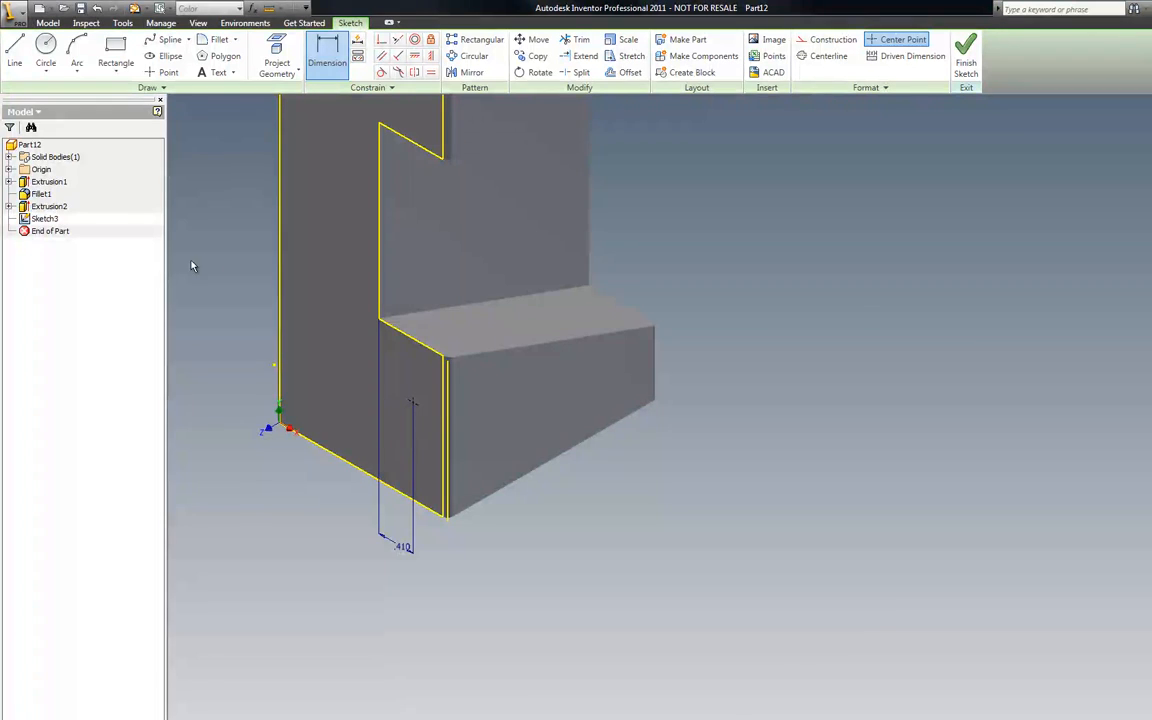
scroll(222, 245, up, 3)
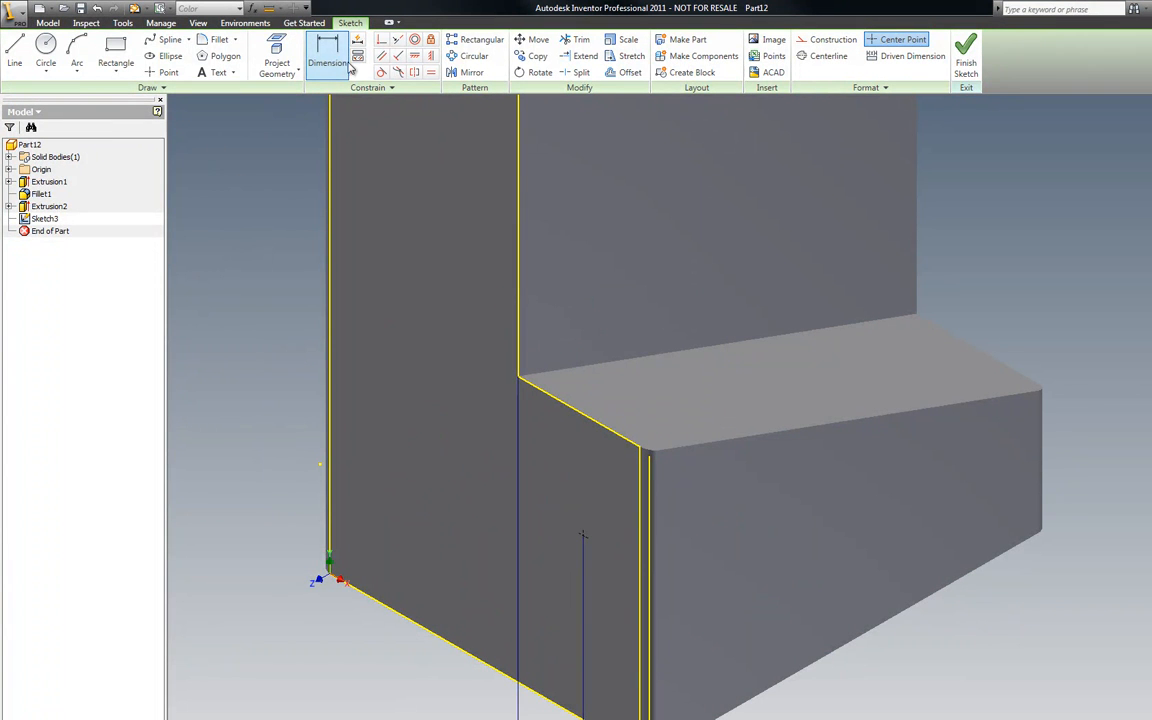
click(645, 457)
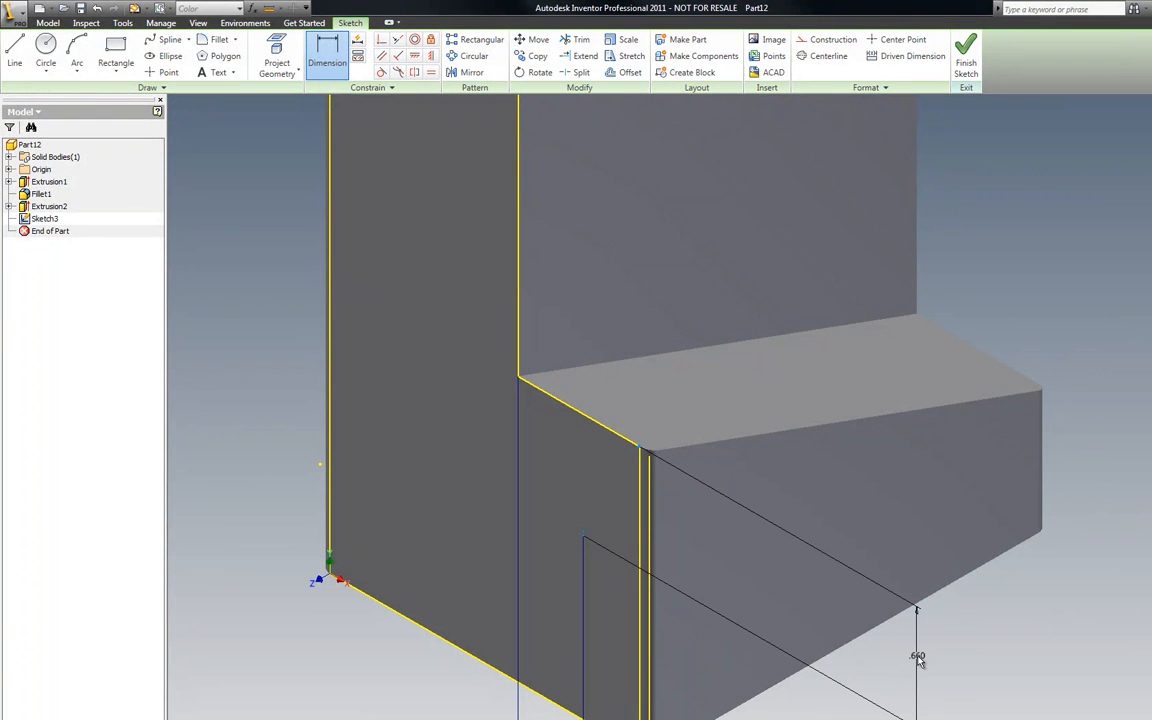
click(917, 657)
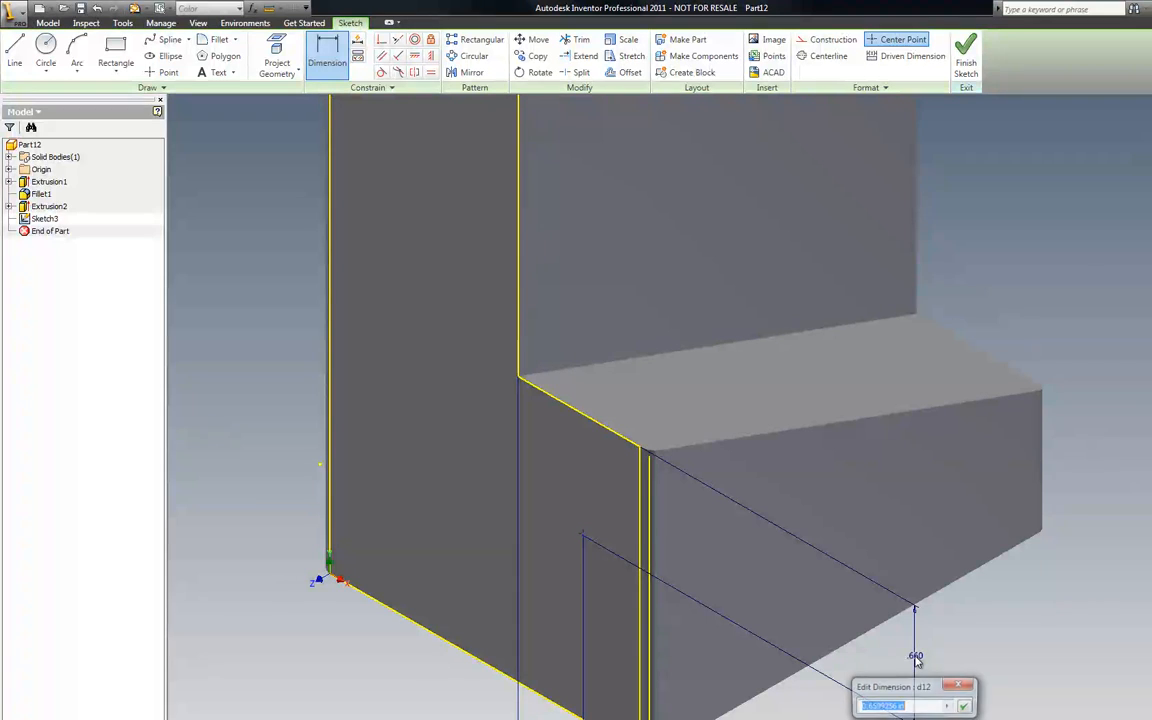
text(.5)
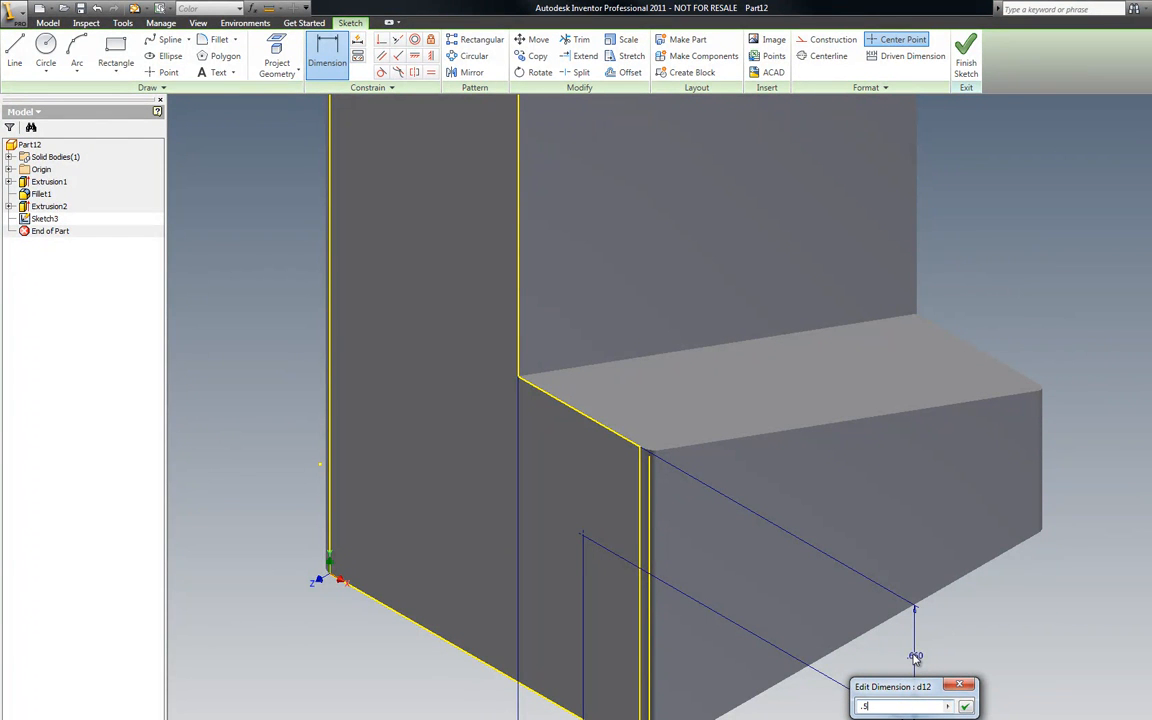
click(965, 707)
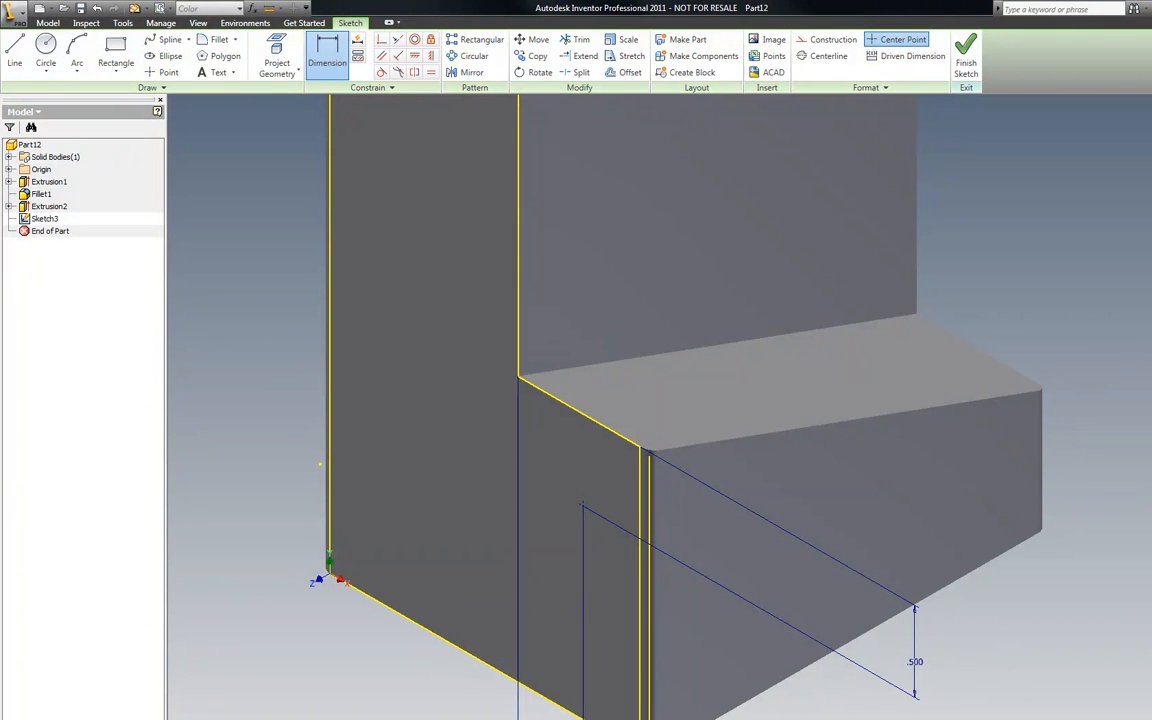
Finish the sketch and start a counterbored hole centred on the sketched point.
key(F5)
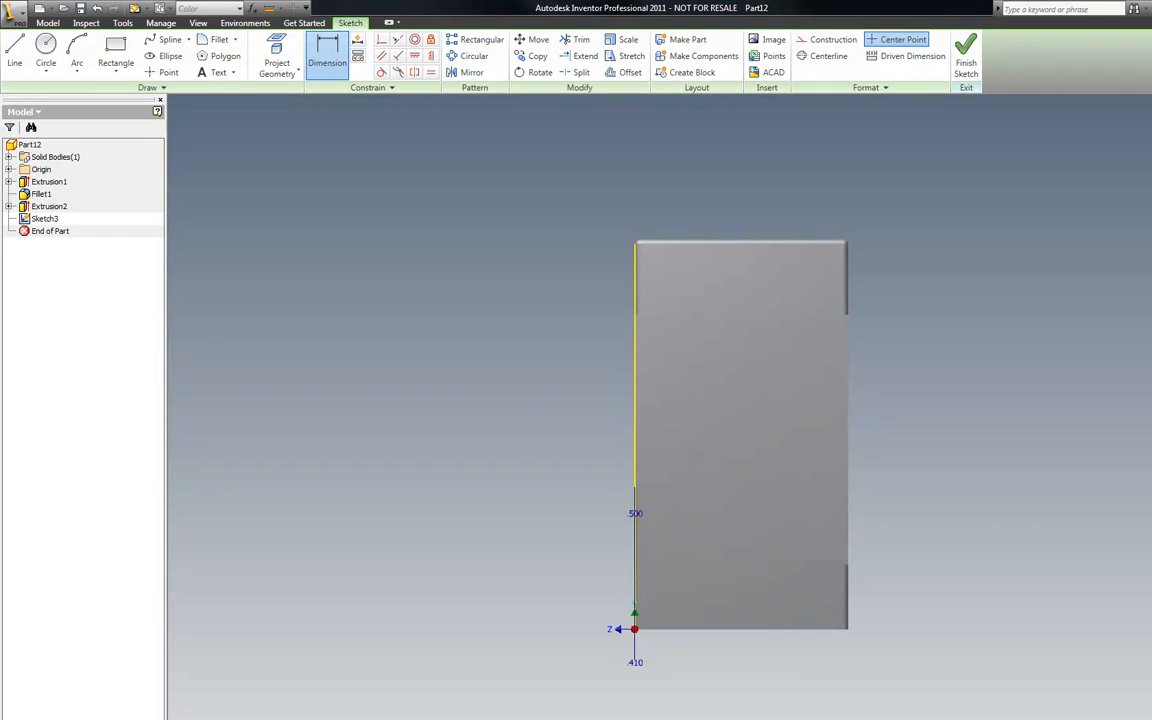
key(F6)
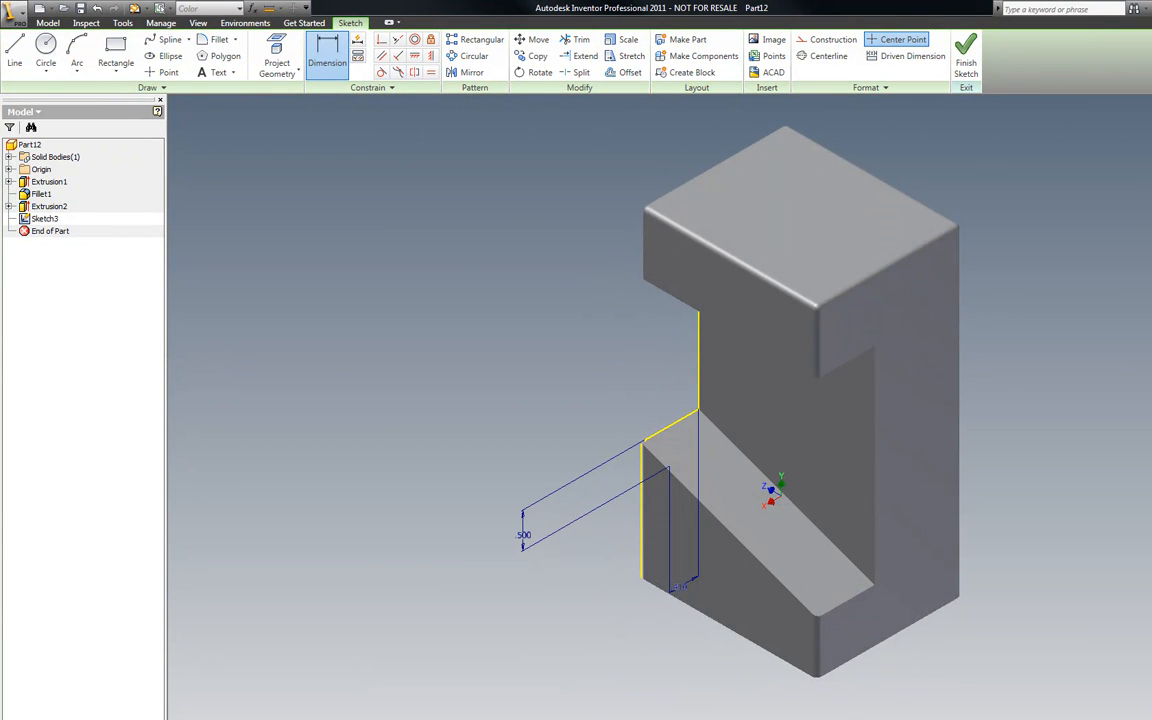
key(F5)
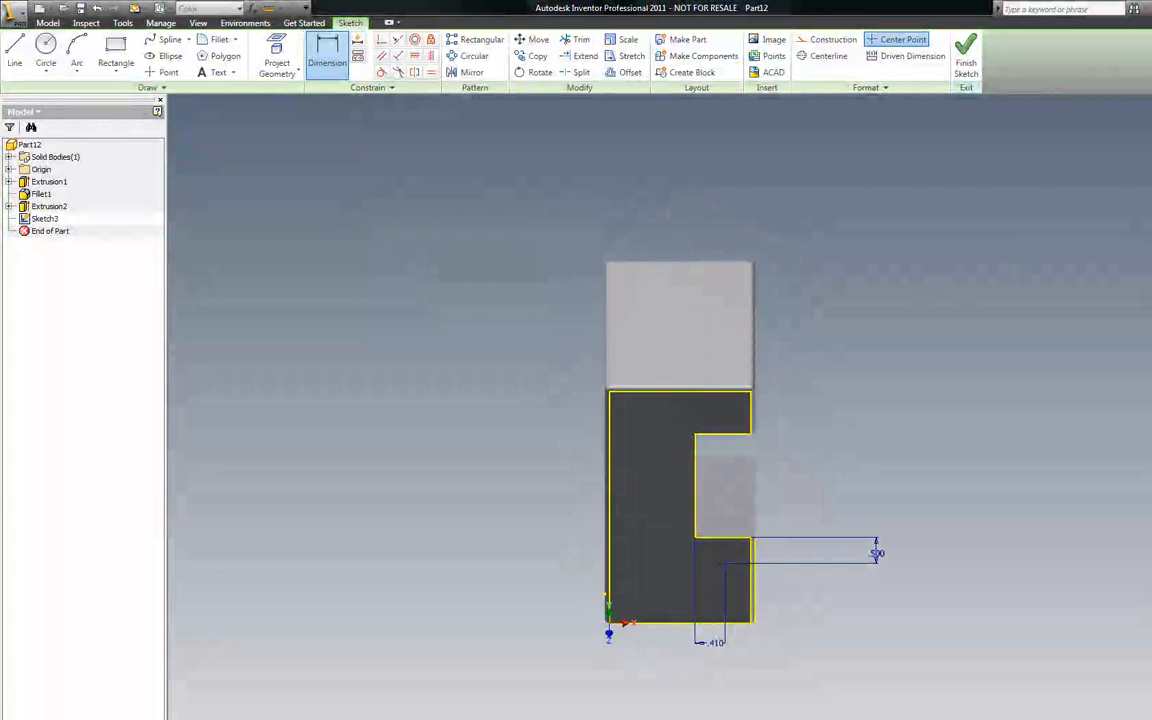
key(F6)
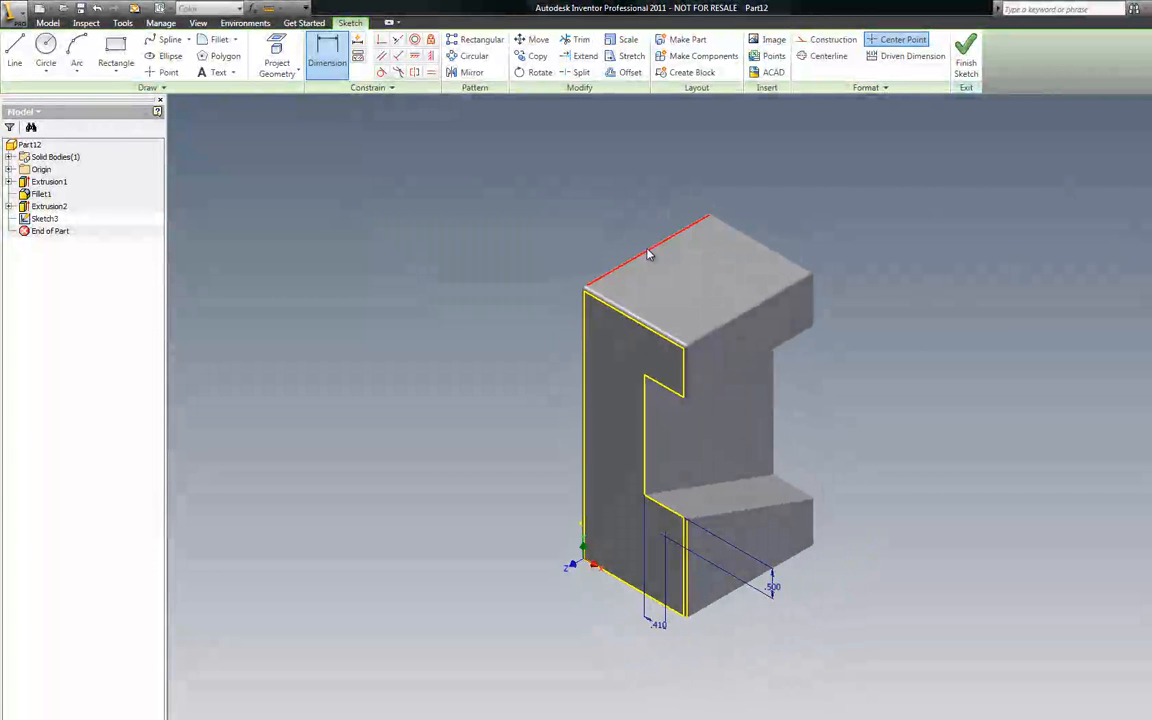
right_click(445, 262)
click(455, 268)
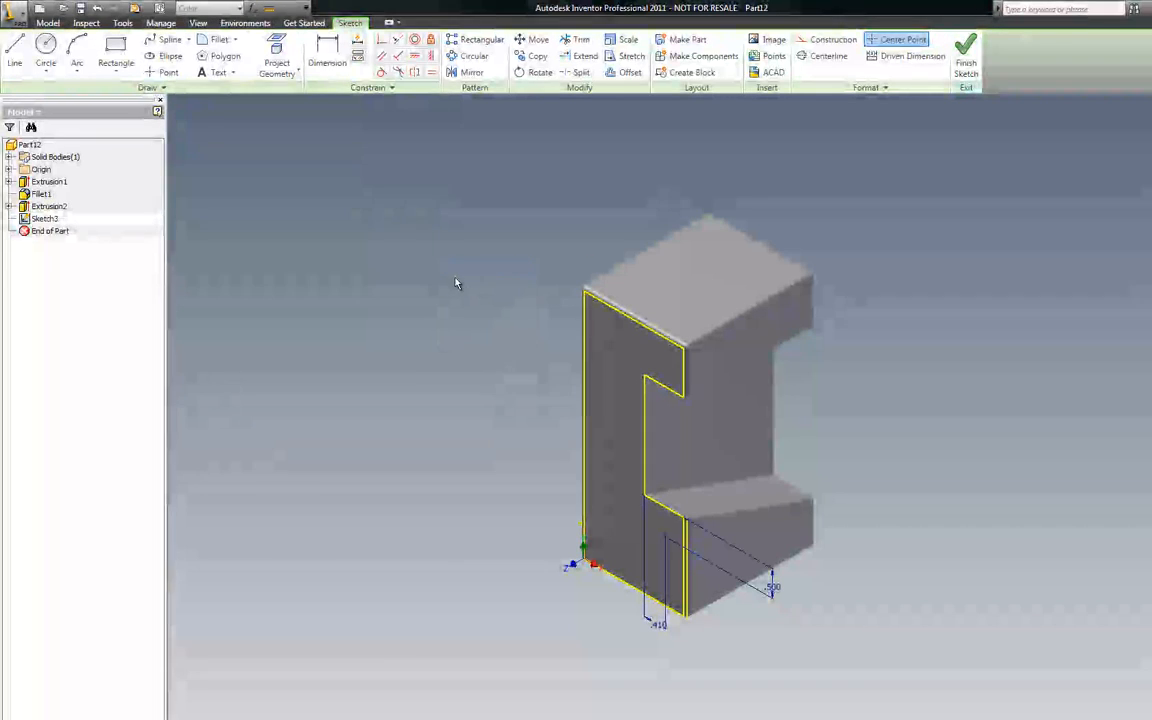
right_click(457, 283)
click(470, 306)
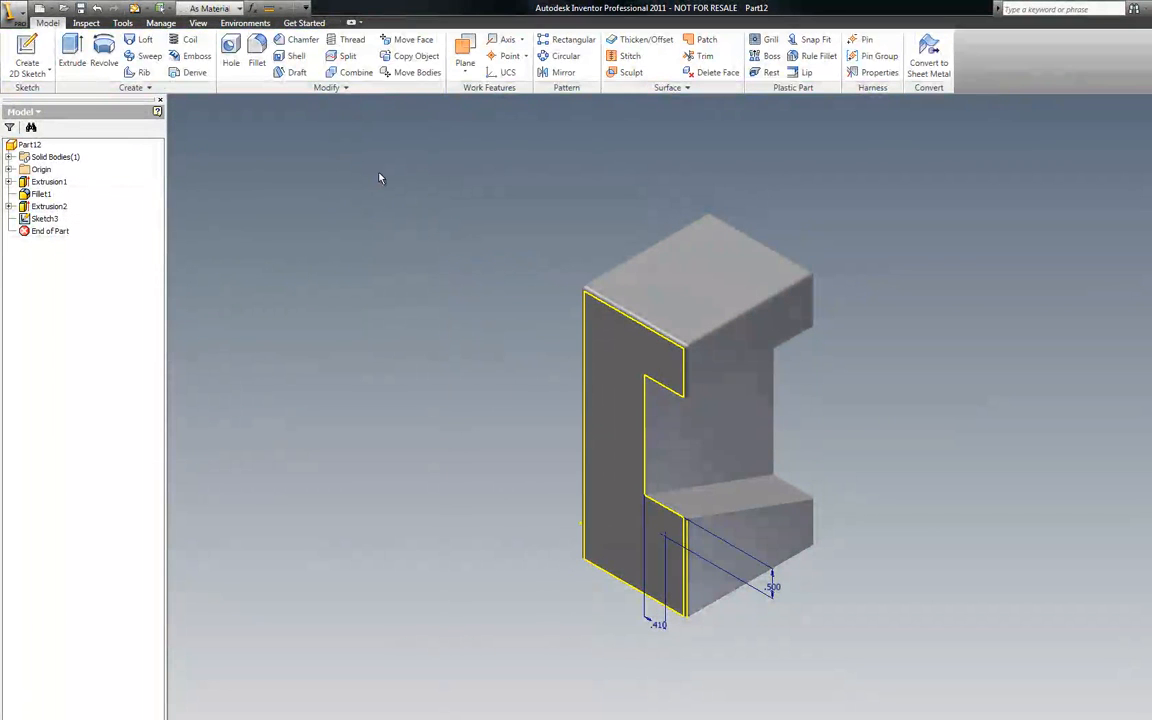
click(231, 52)
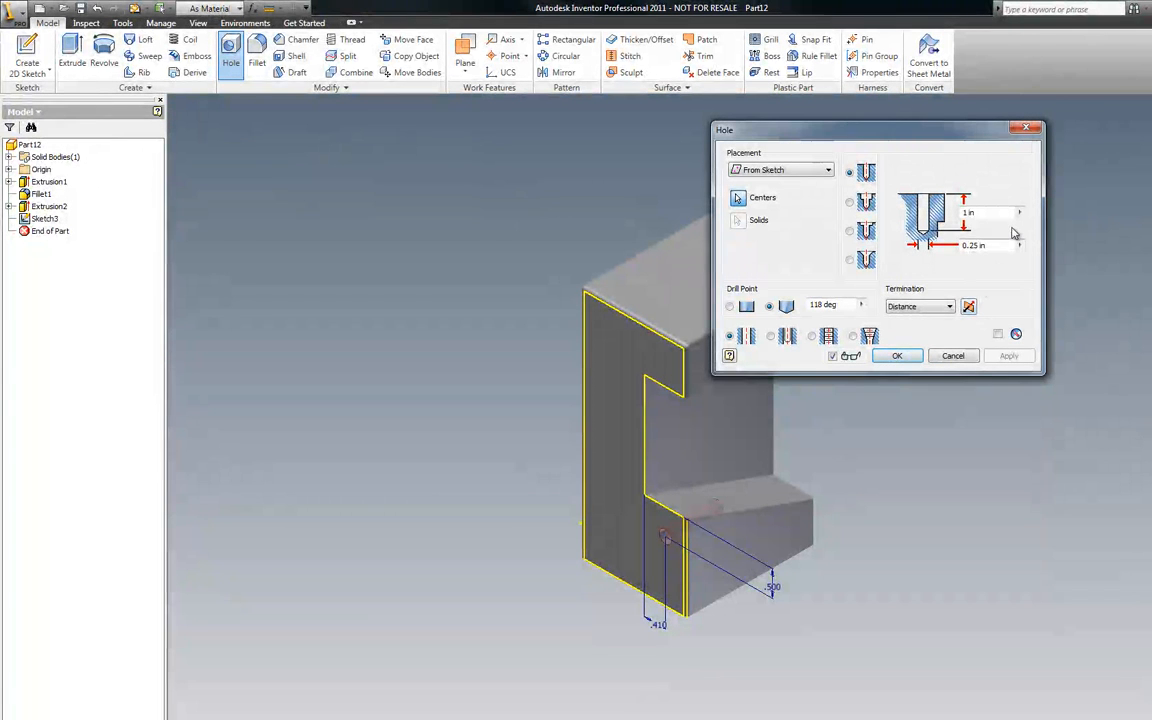
click(867, 203)
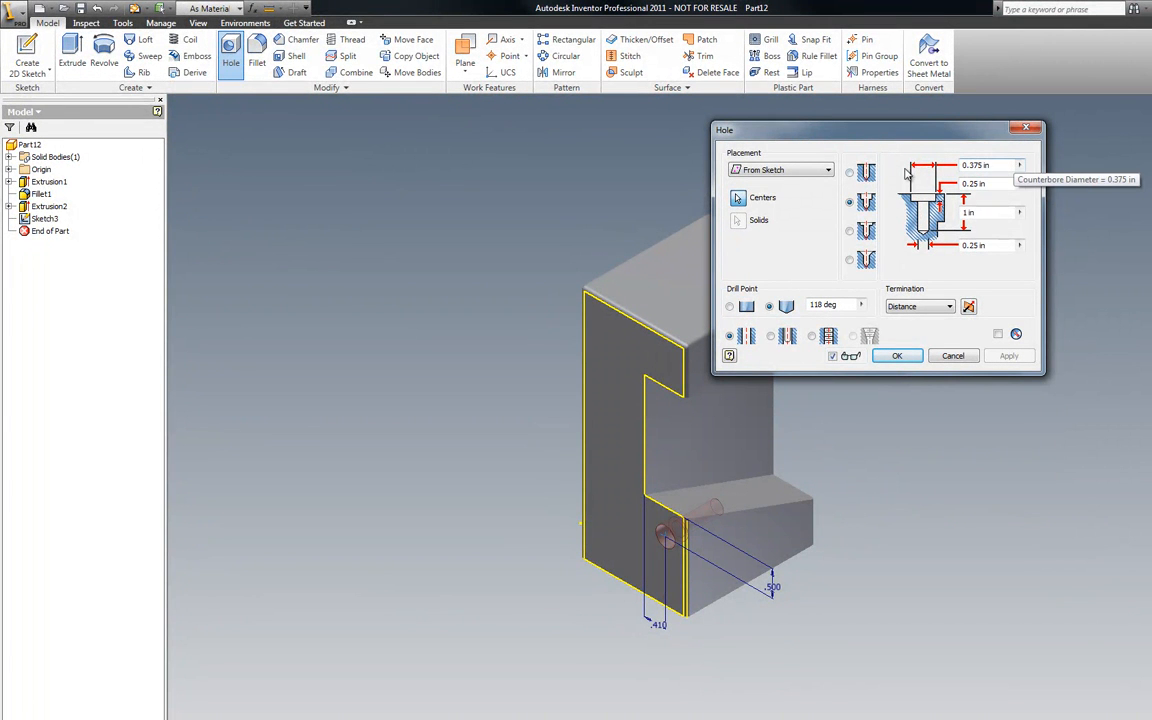
Switch to the Adjusting Screw drawing in Adobe Reader and examine the screw head's length and diameter for the counterbore.
key(alt+Tab)
mouse_move(0, 124)
mouse_down()
mouse_move(157, 98)
mouse_move(16, 103)
mouse_move(0, 127)
mouse_move(533, 112)
mouse_up()
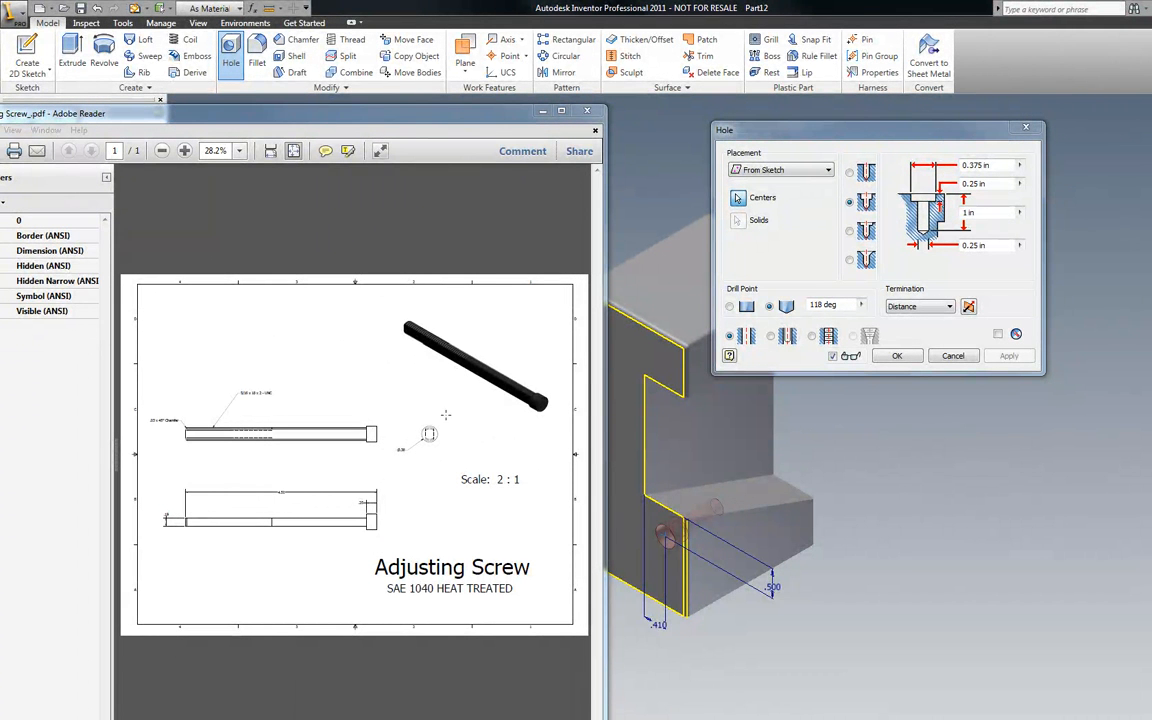
click(184, 150)
click(184, 150)
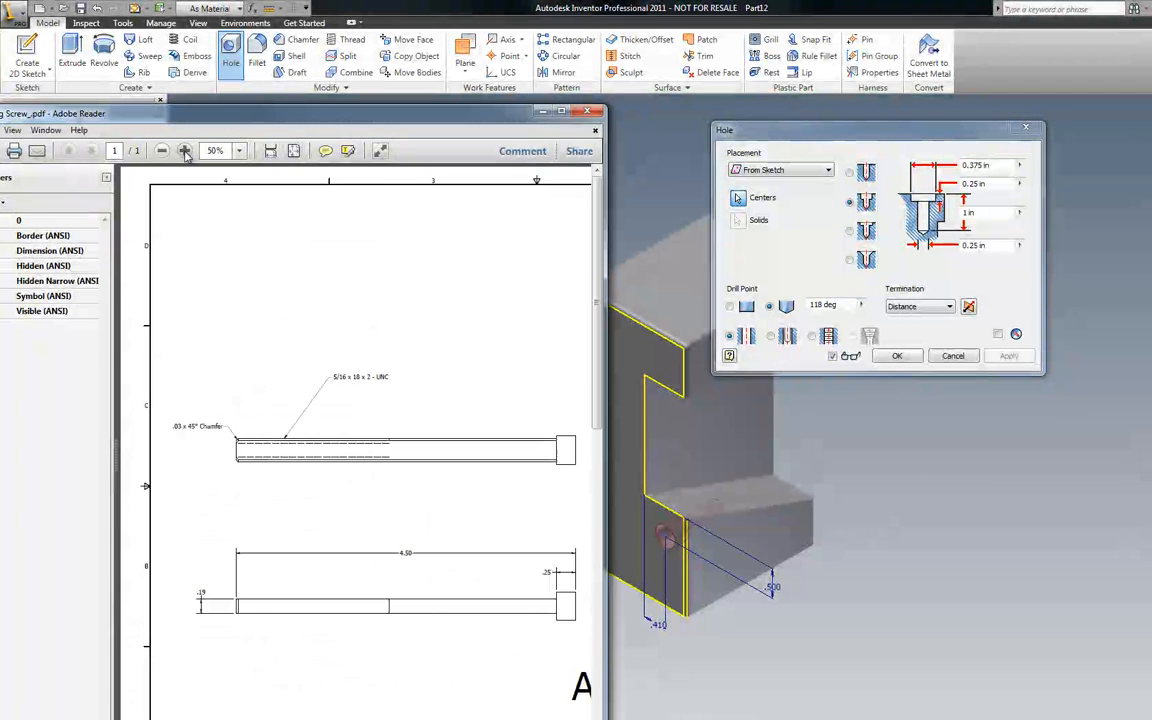
click(184, 150)
drag(155, 718, 354, 718)
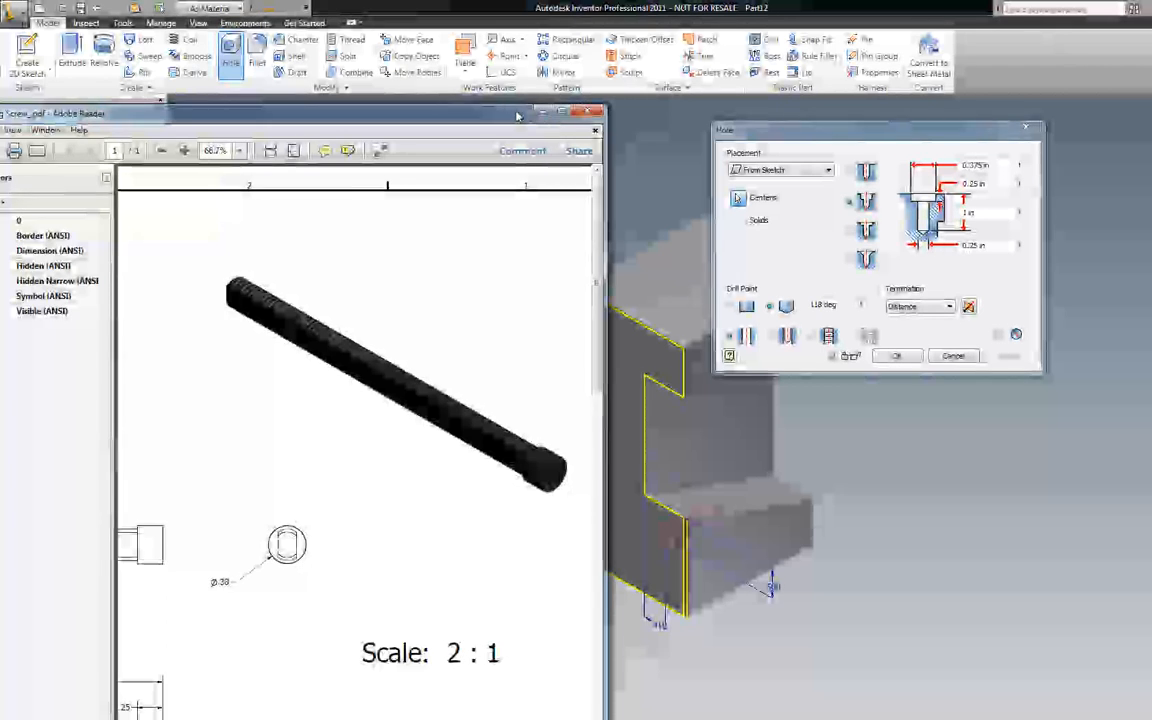
drag(562, 117, 508, 128)
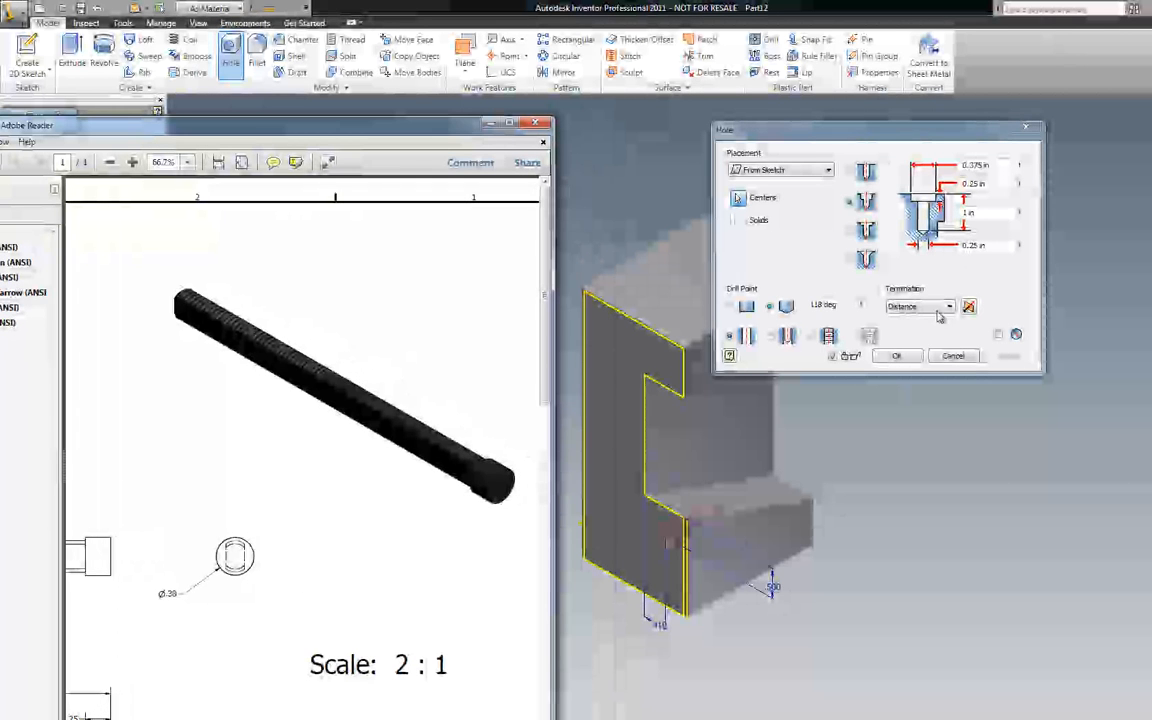
Set the counterbore diameter of the adjusting-screw hole to 0.385 in.
click(997, 165)
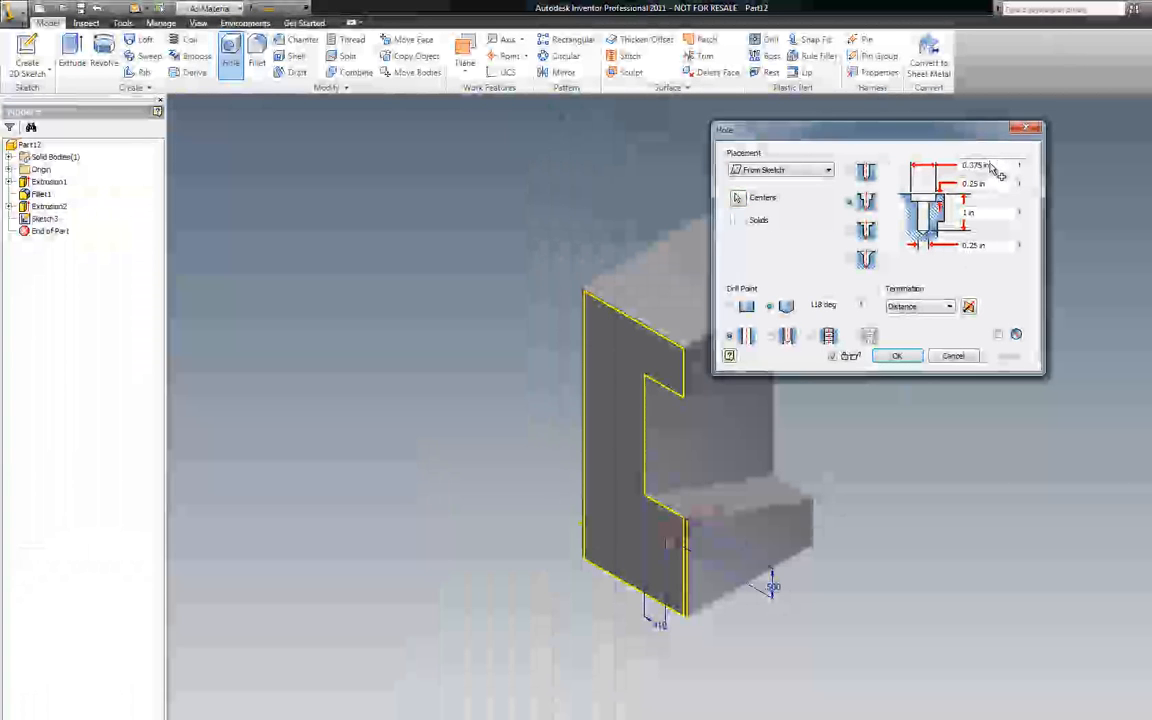
key(BackSpace)
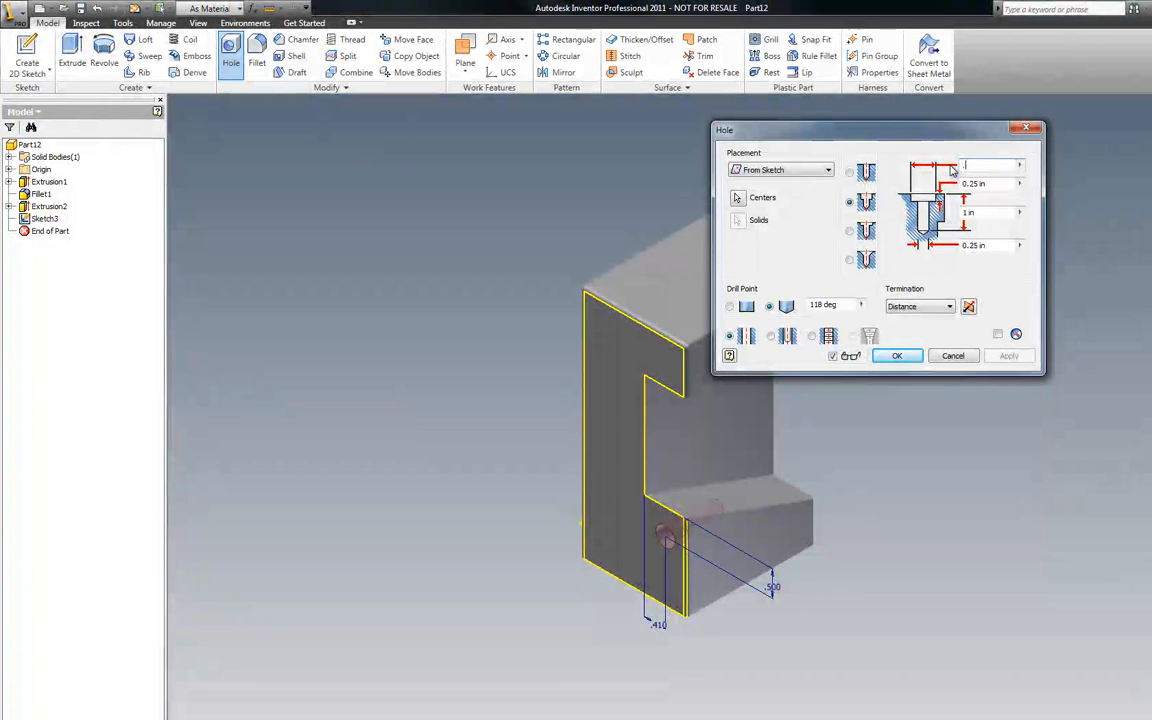
text(.385)
Check the Adjusting Screw and Tool Post Holder drawings, and set the hole diameter to 0.13 in with Through All termination.
key(alt+Tab)
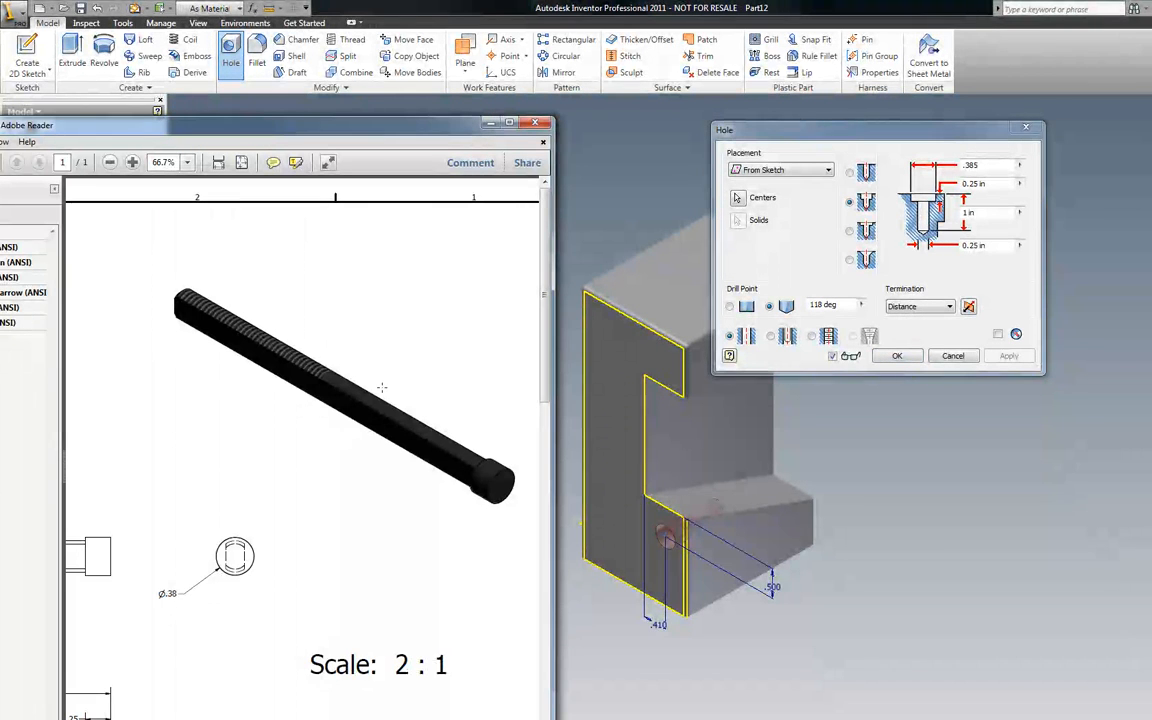
drag(356, 125, 479, 113)
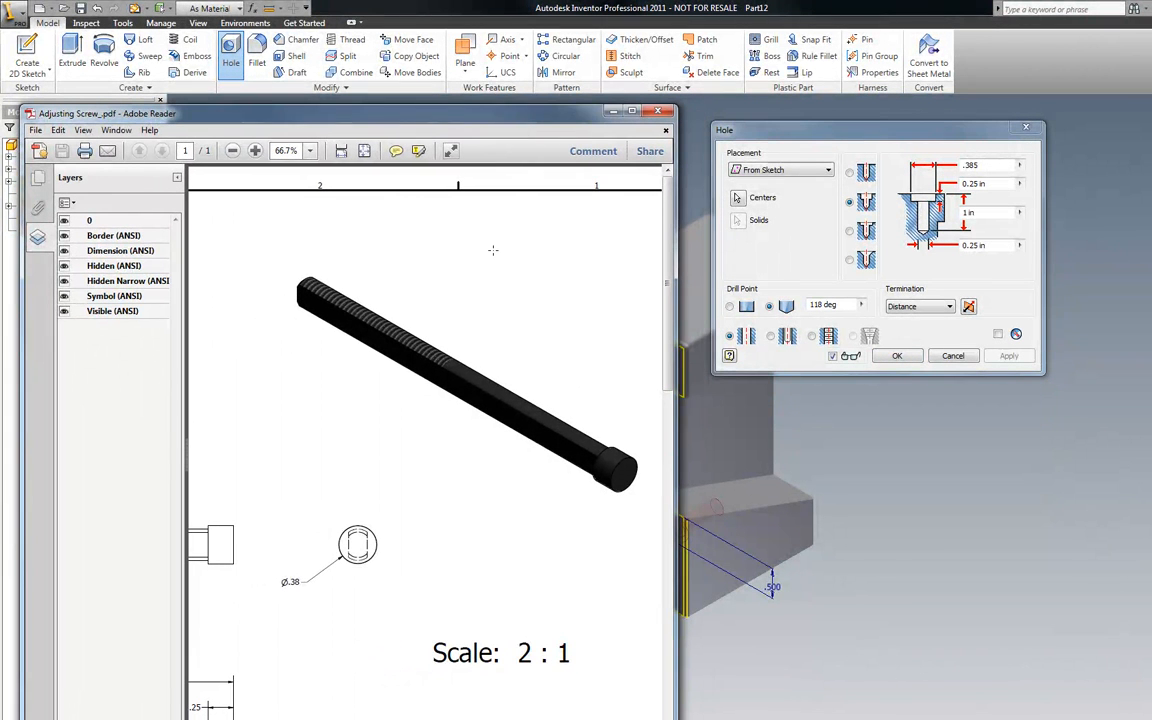
scroll(425, 440, left, 8)
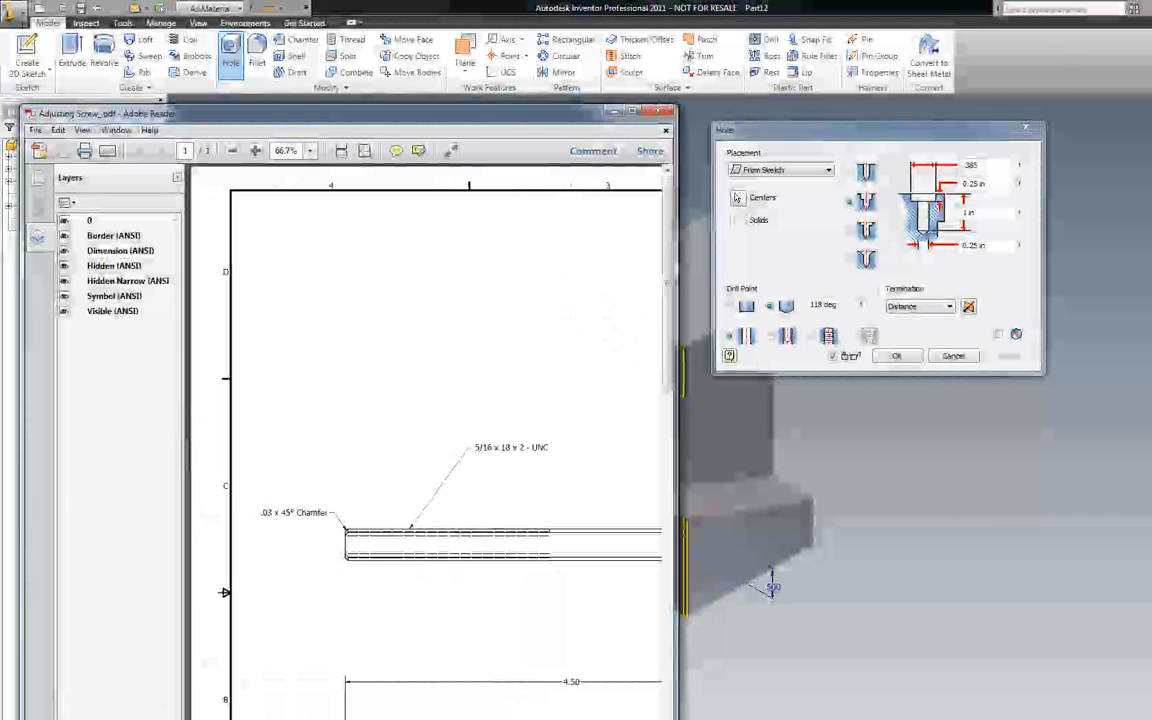
mouse_move(2, 100)
mouse_down()
mouse_move(97, 98)
mouse_move(202, 63)
mouse_up()
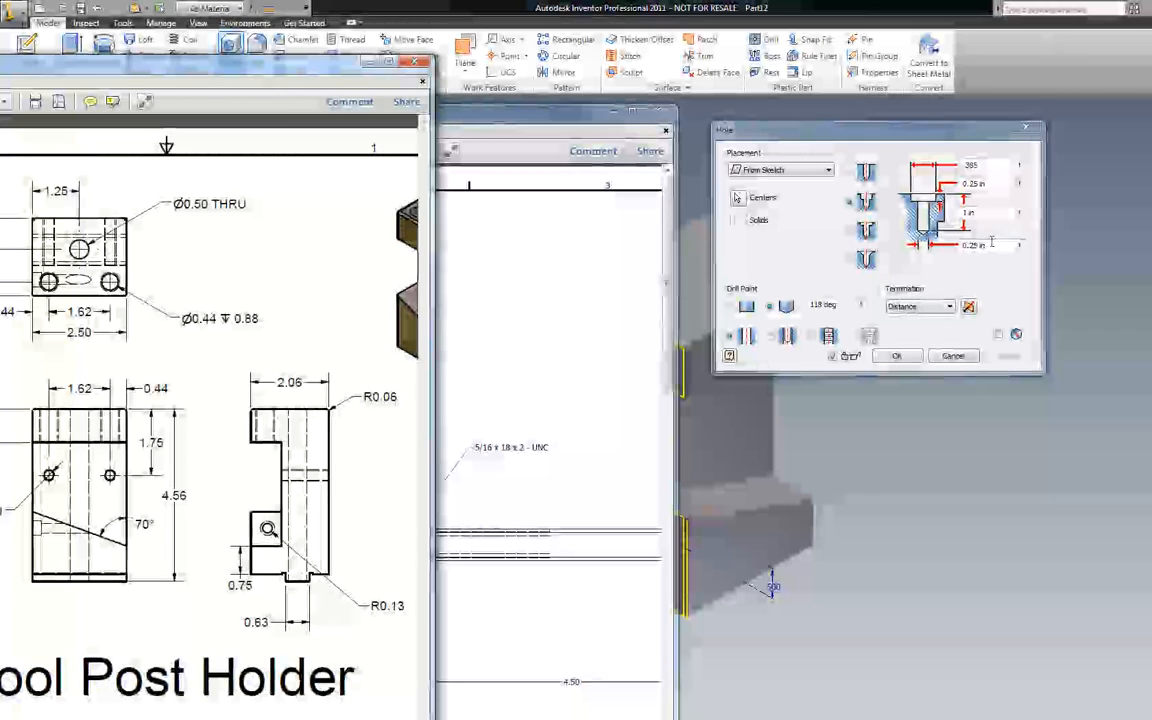
click(975, 245)
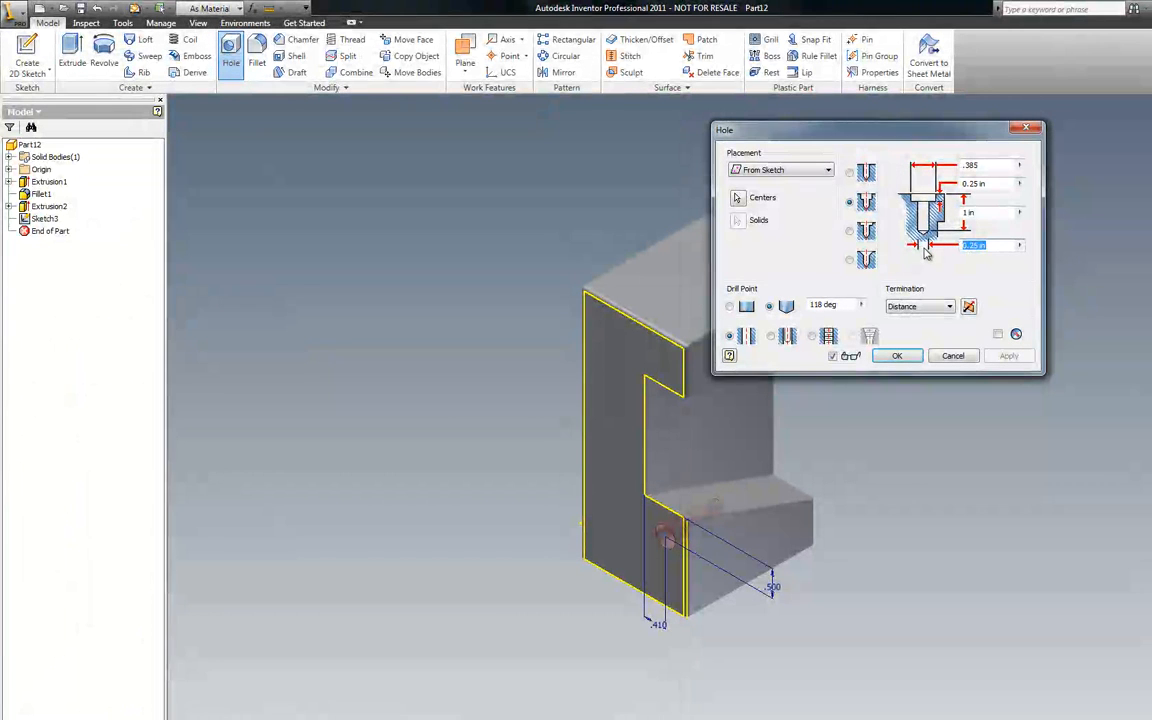
text(.13)
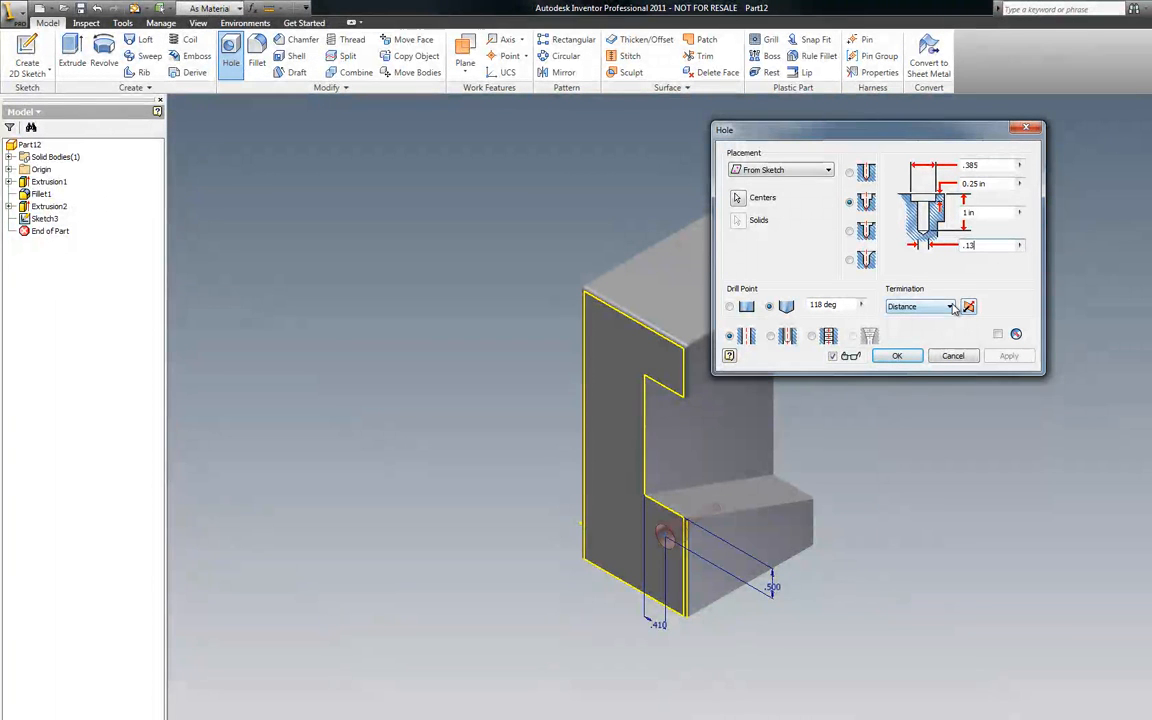
click(940, 306)
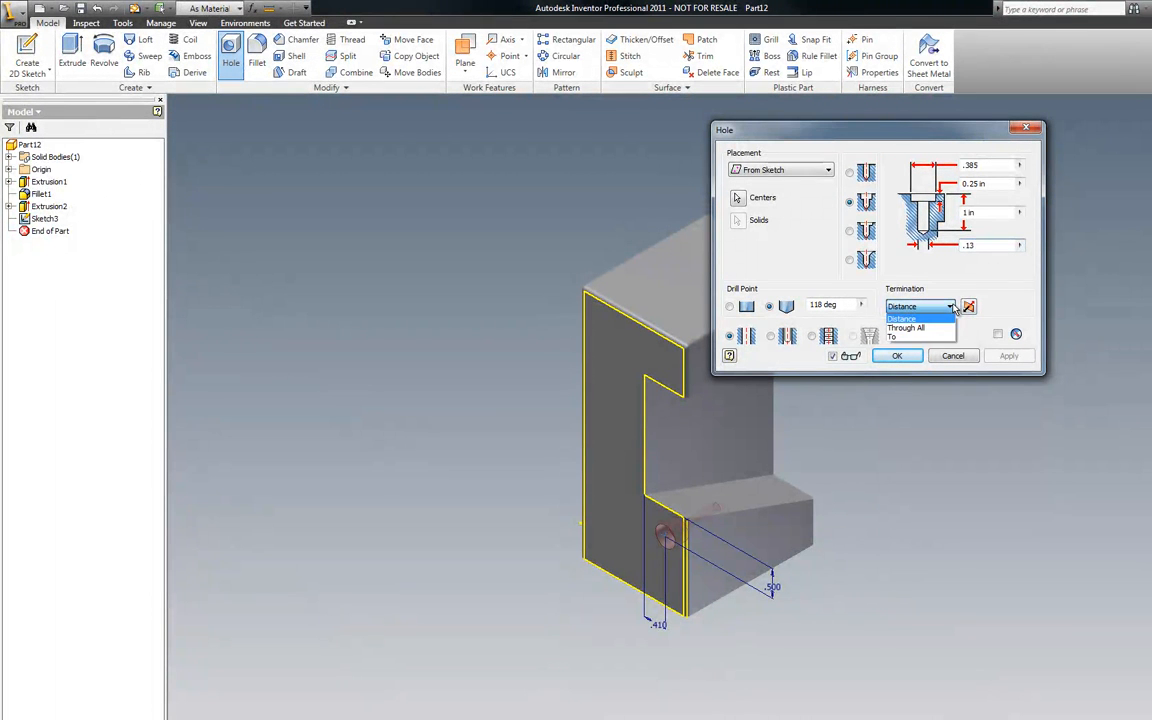
click(906, 328)
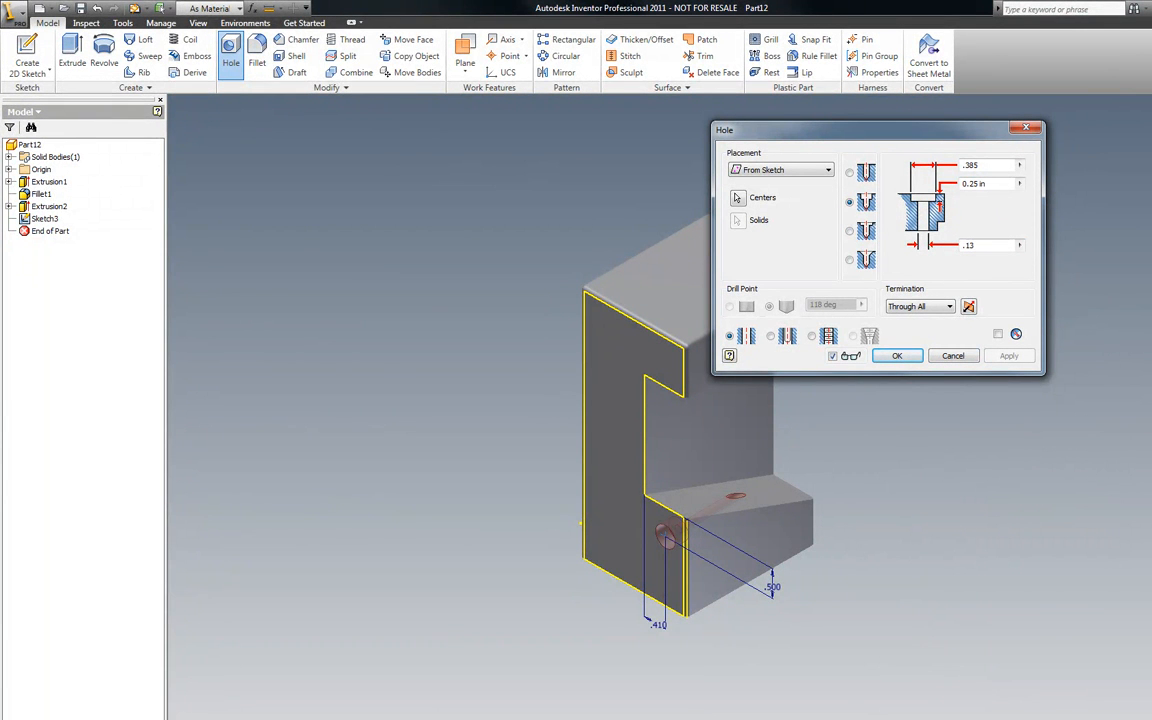
Edit the counterbore depth to suit the screw head in the Adjusting Screw drawing, and create the hole.
key(alt+Tab)
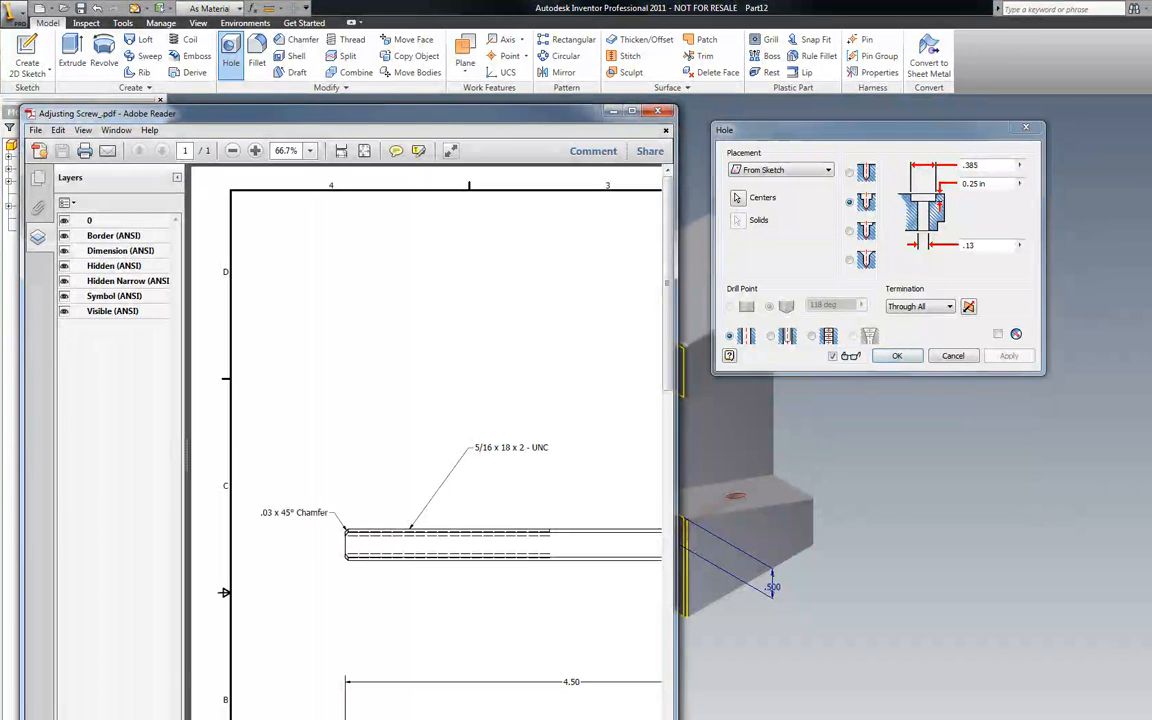
drag(678, 533, 1037, 531)
scroll(805, 600, down, 1)
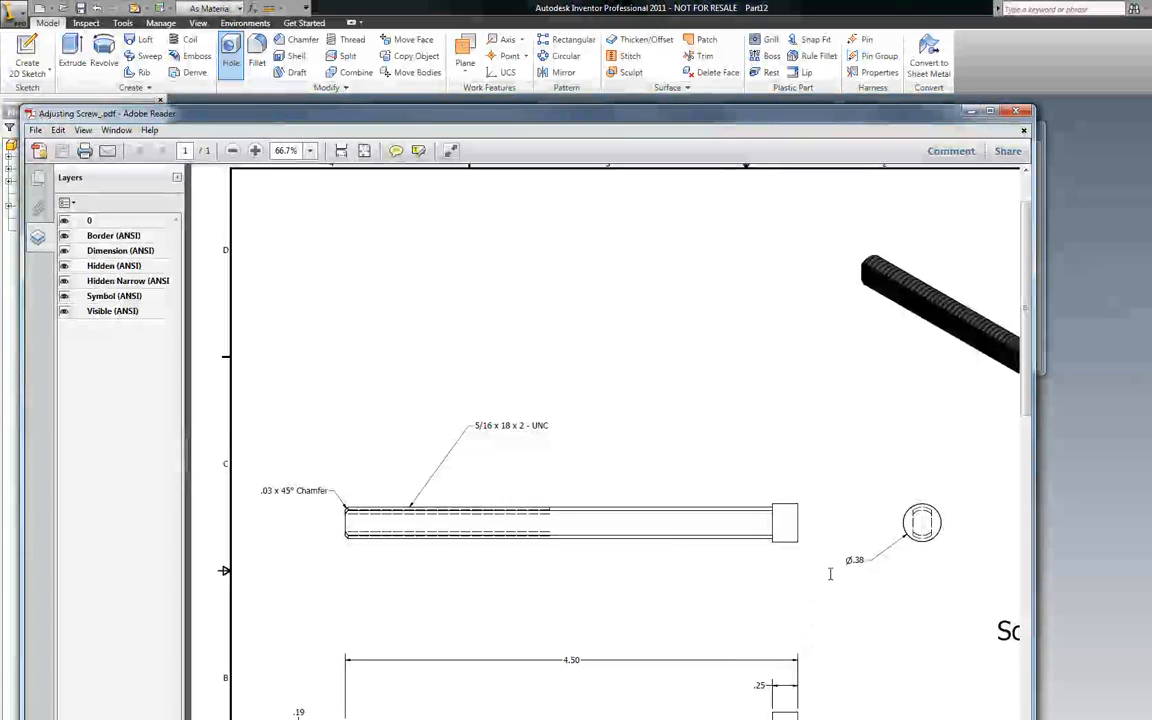
click(971, 112)
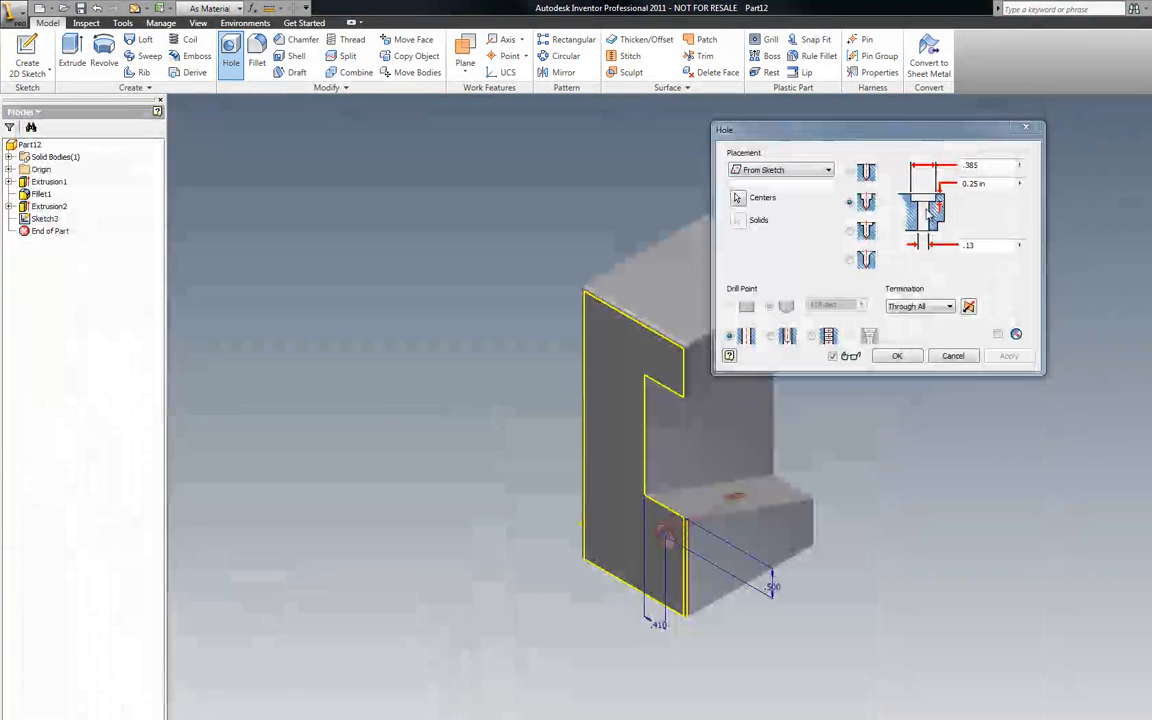
click(997, 183)
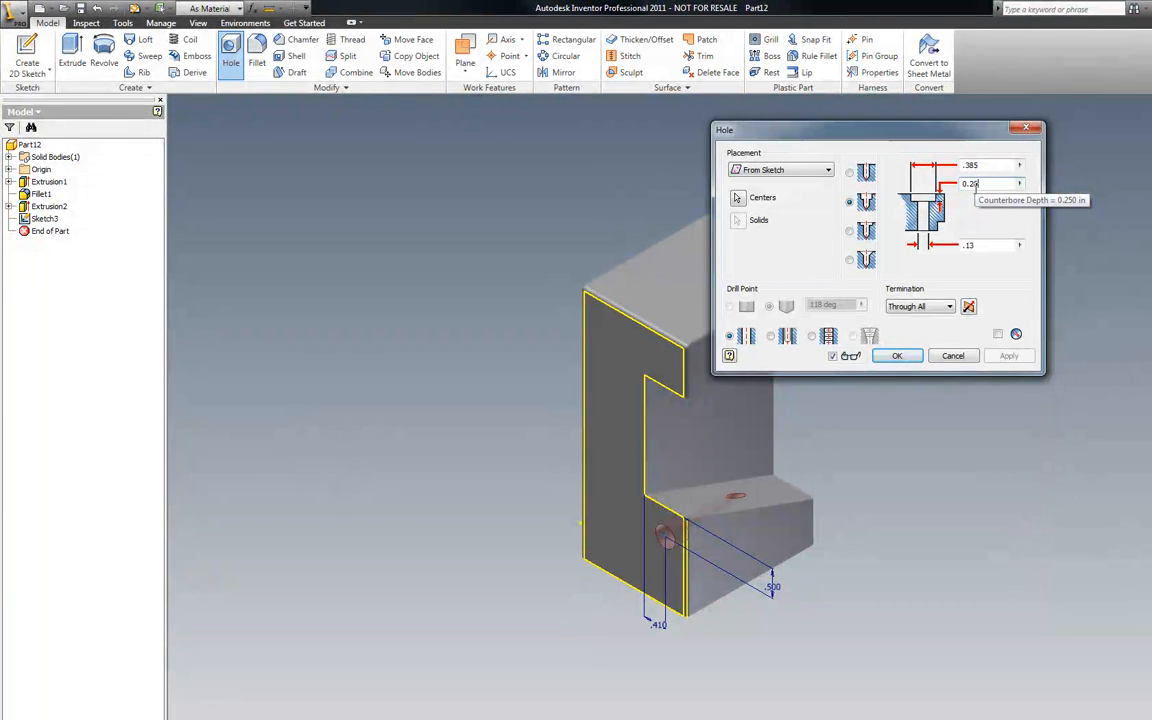
click(897, 356)
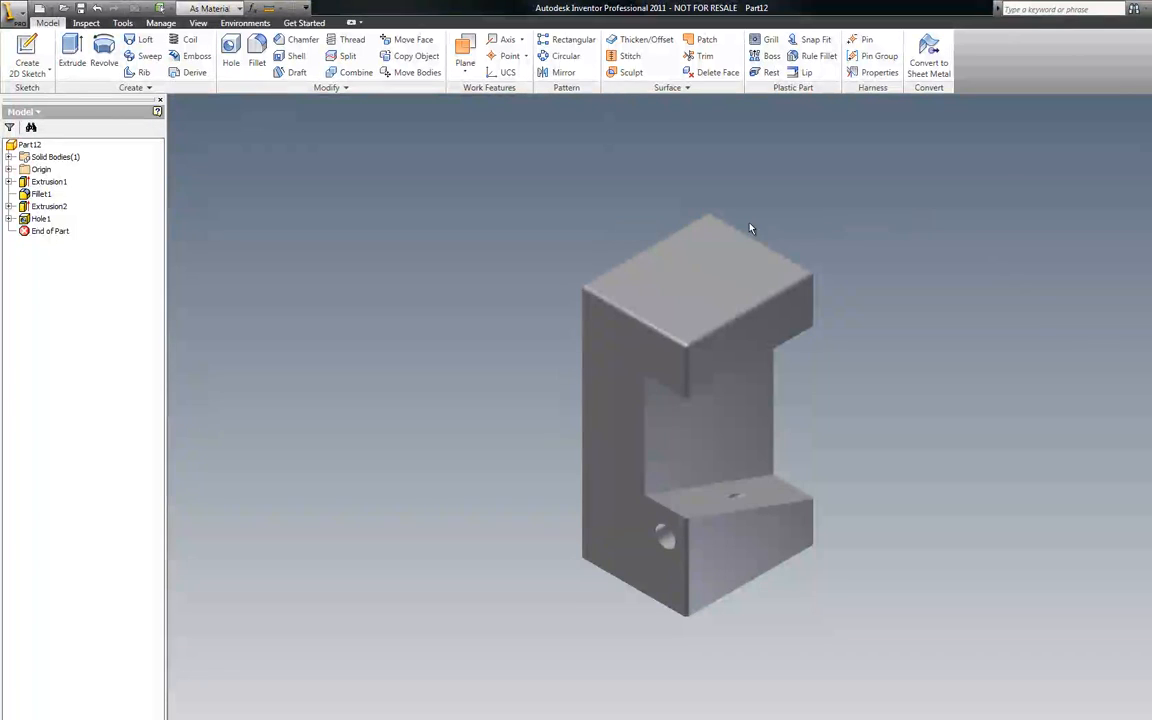
Start a new sketch on the side face opposite the counterbored hole.
scroll(467, 225, up, 2)
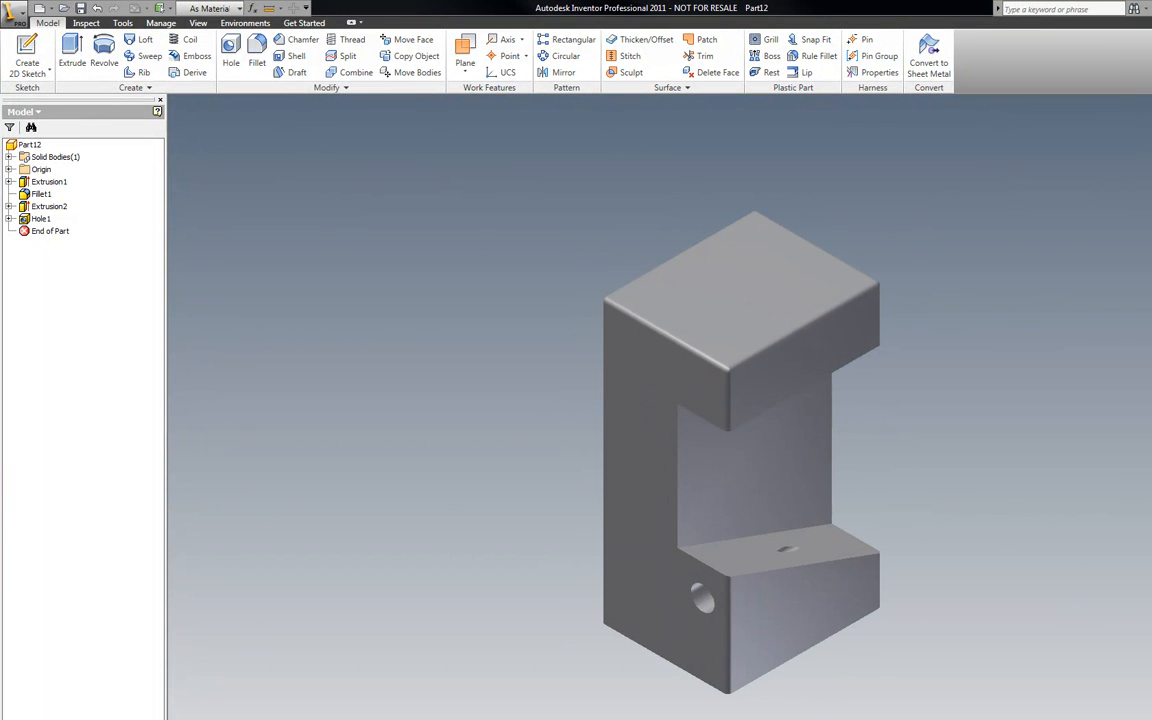
key(F6)
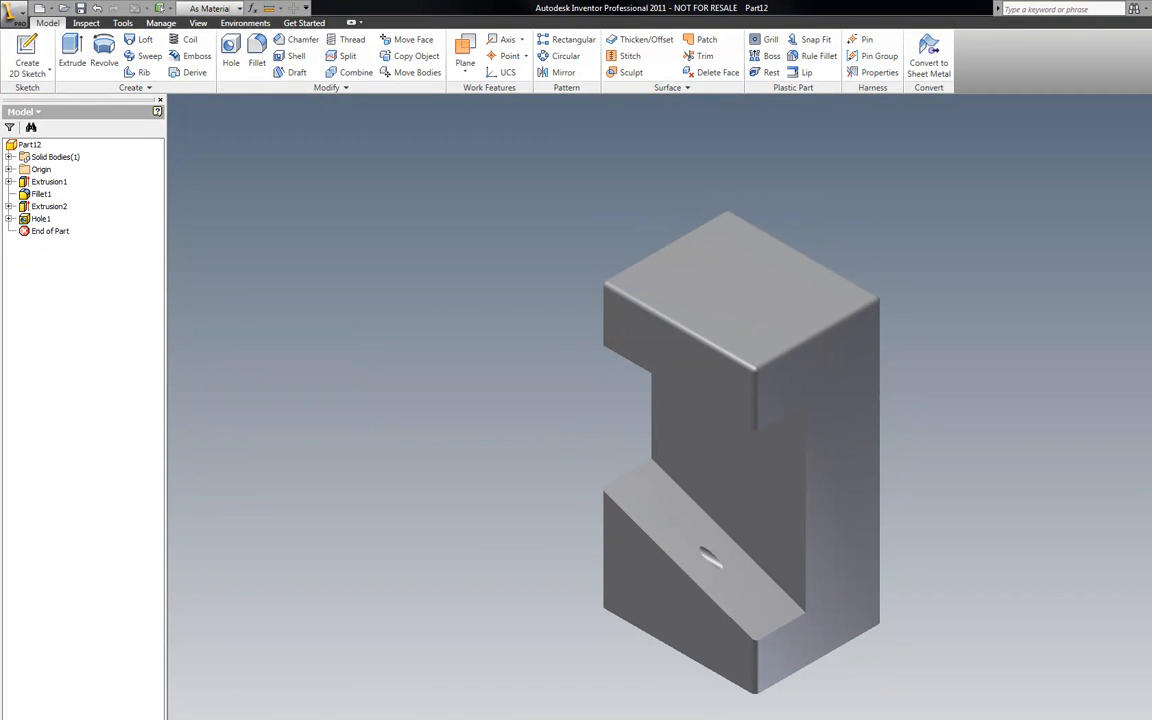
drag(0, 130, 221, 111)
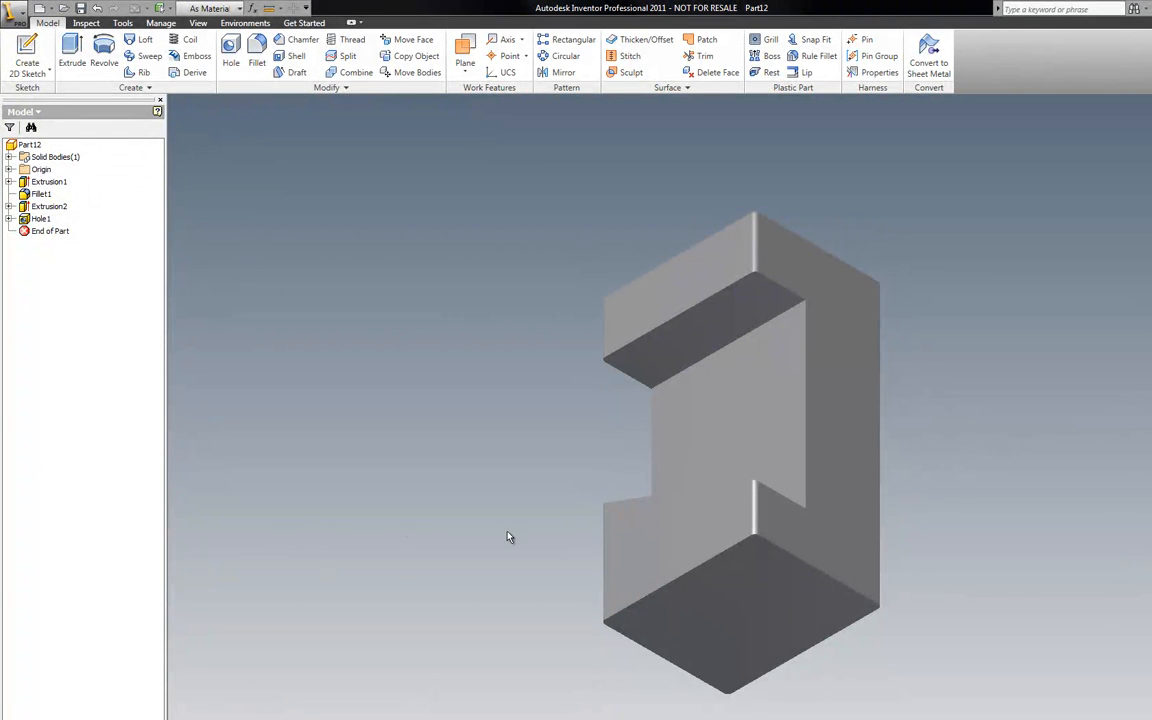
right_click(1005, 328)
click(1040, 355)
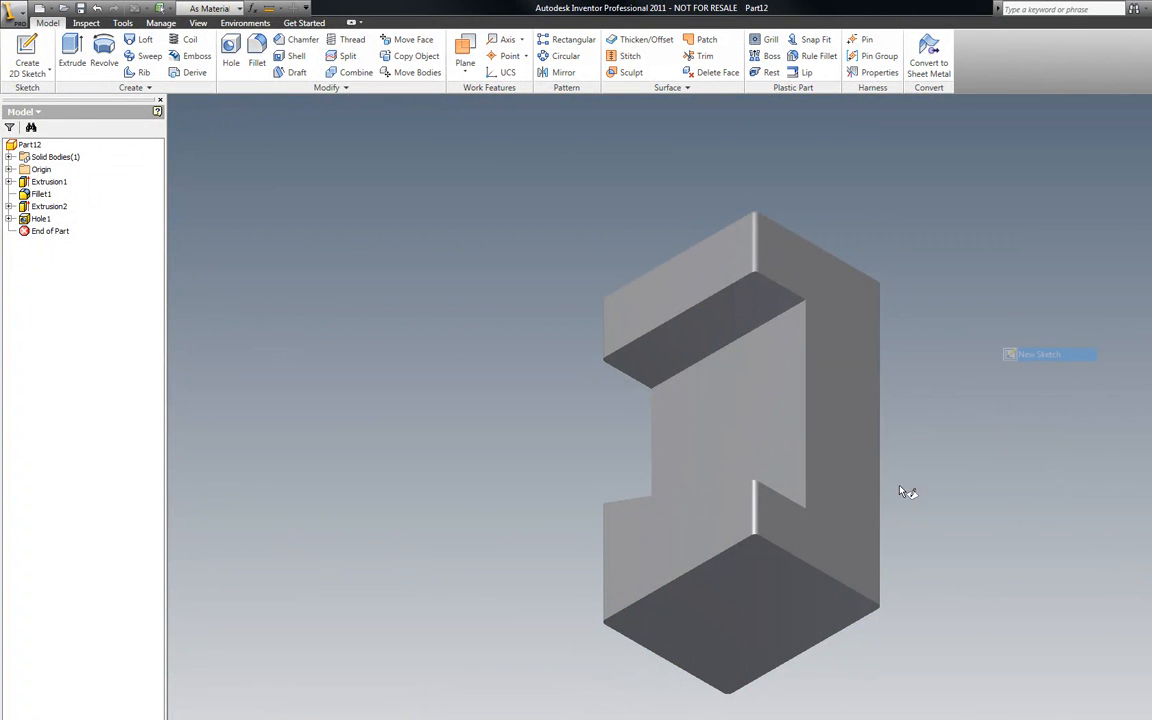
click(825, 562)
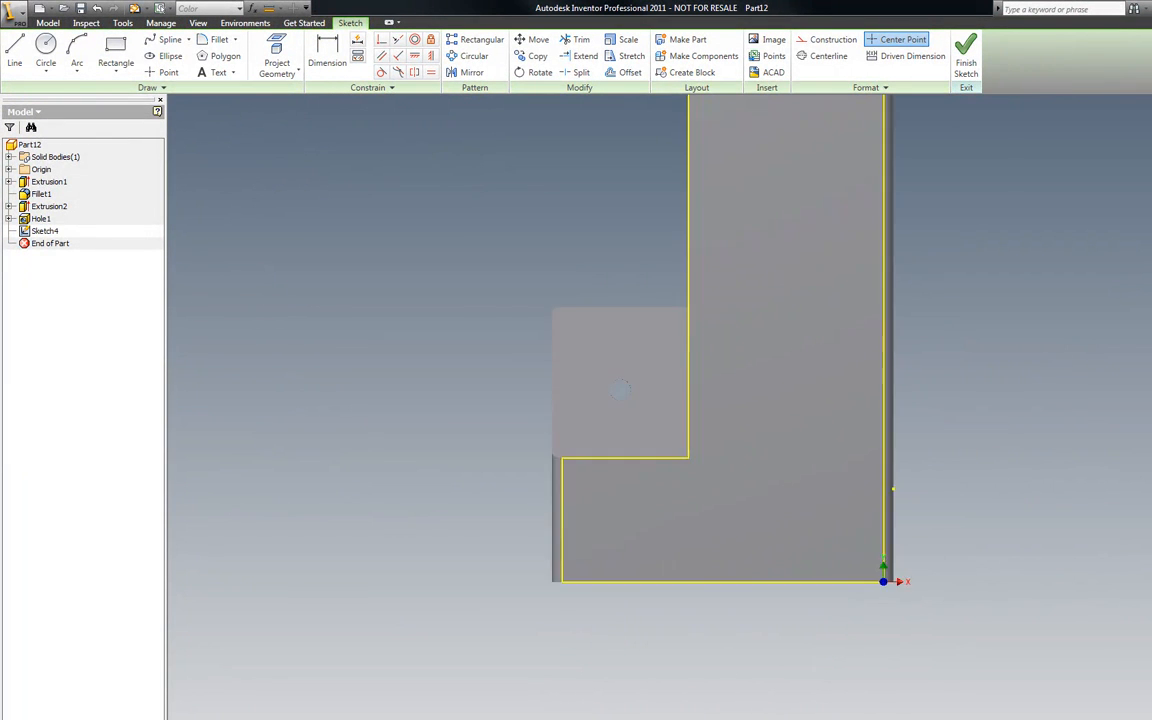
Sketch a rectangle 0.63 in wide and 0.19 in high directly below the face's bottom edge.
scroll(777, 695, up, 3)
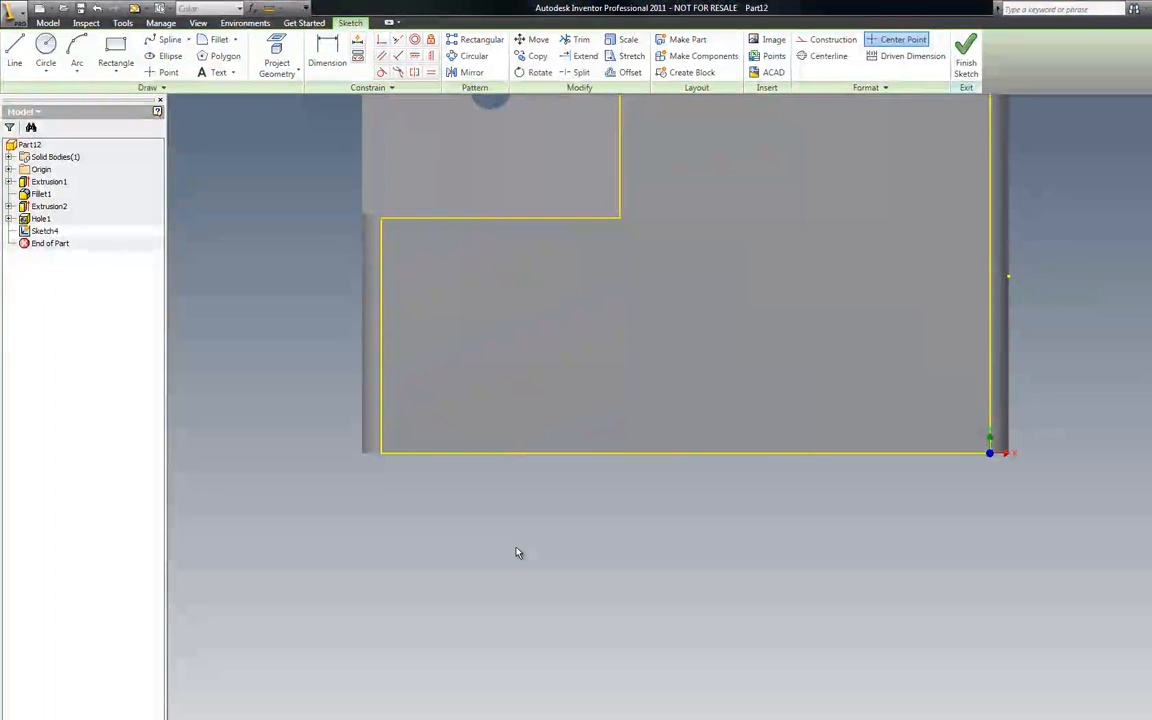
click(115, 50)
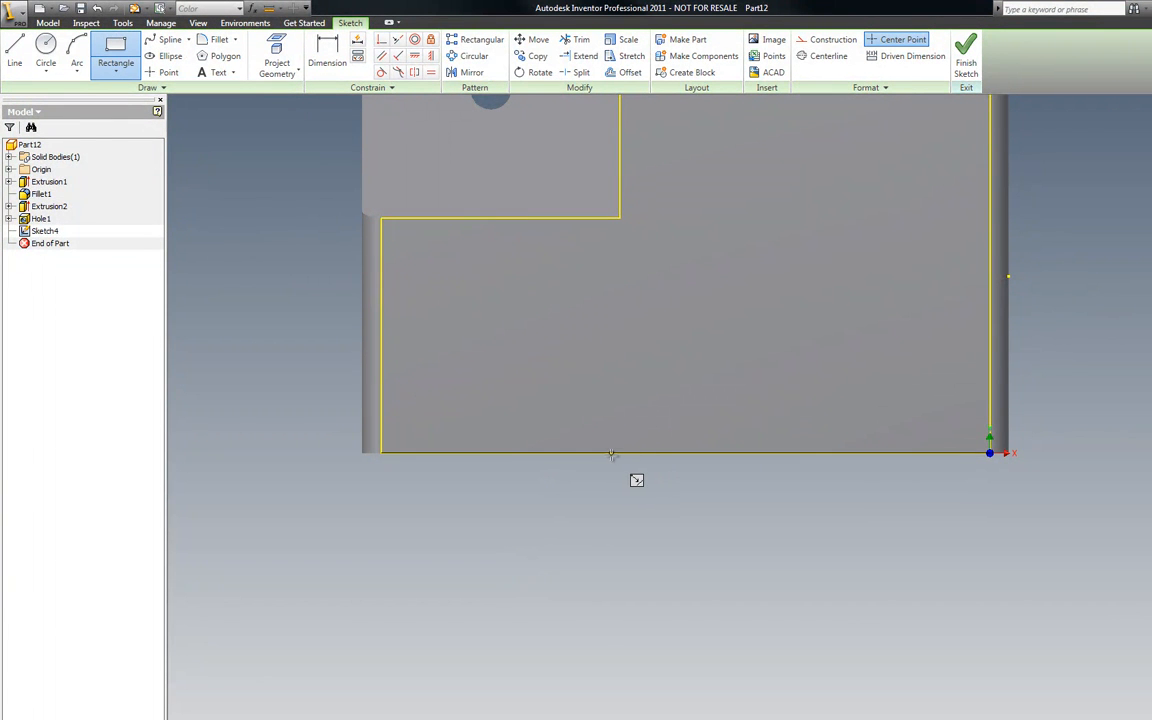
click(735, 453)
click(607, 453)
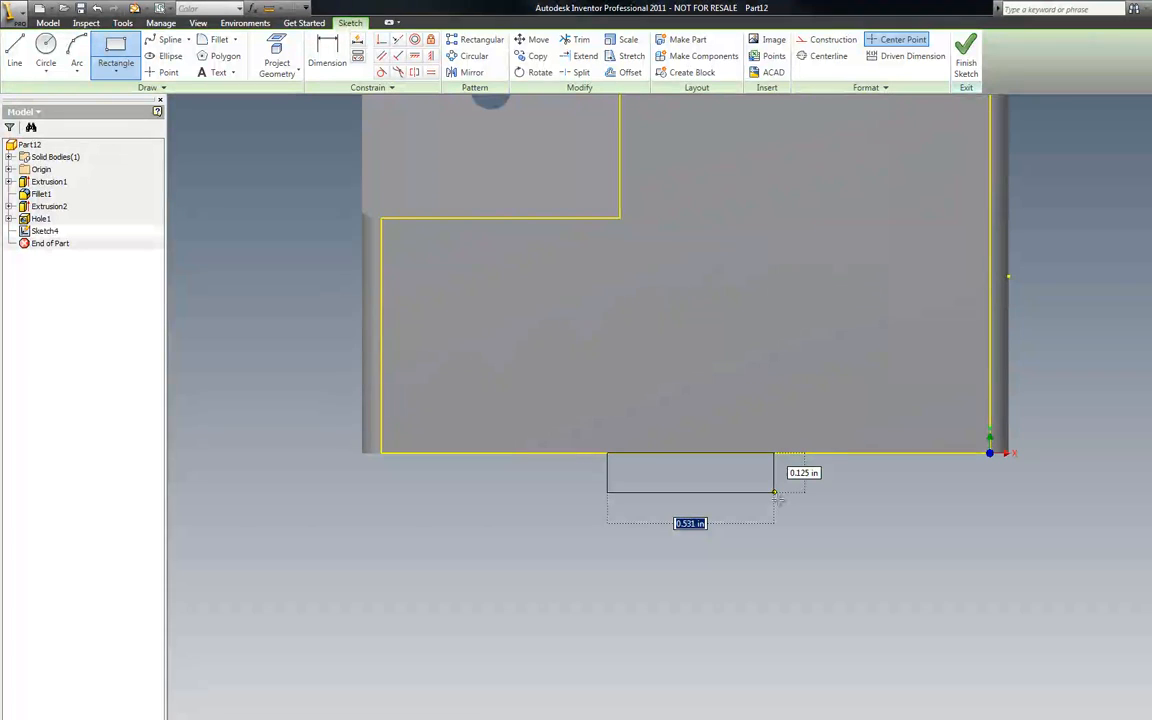
text(.63)
key(Tab)
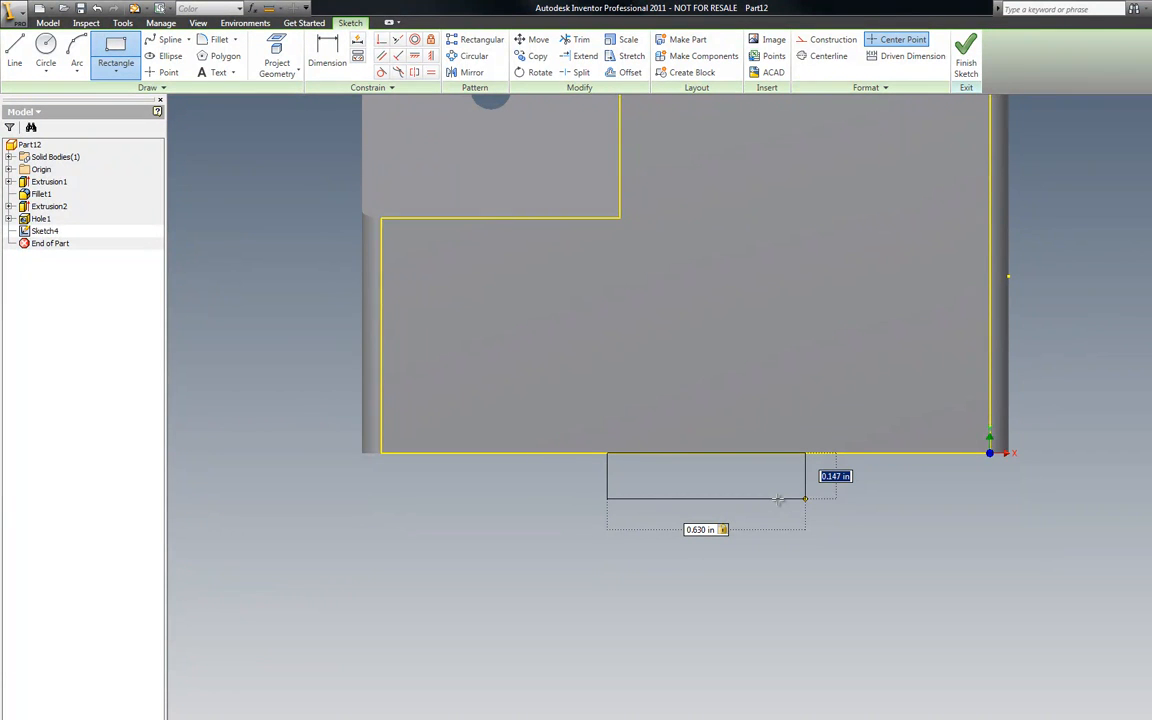
text(.19)
key(Return)
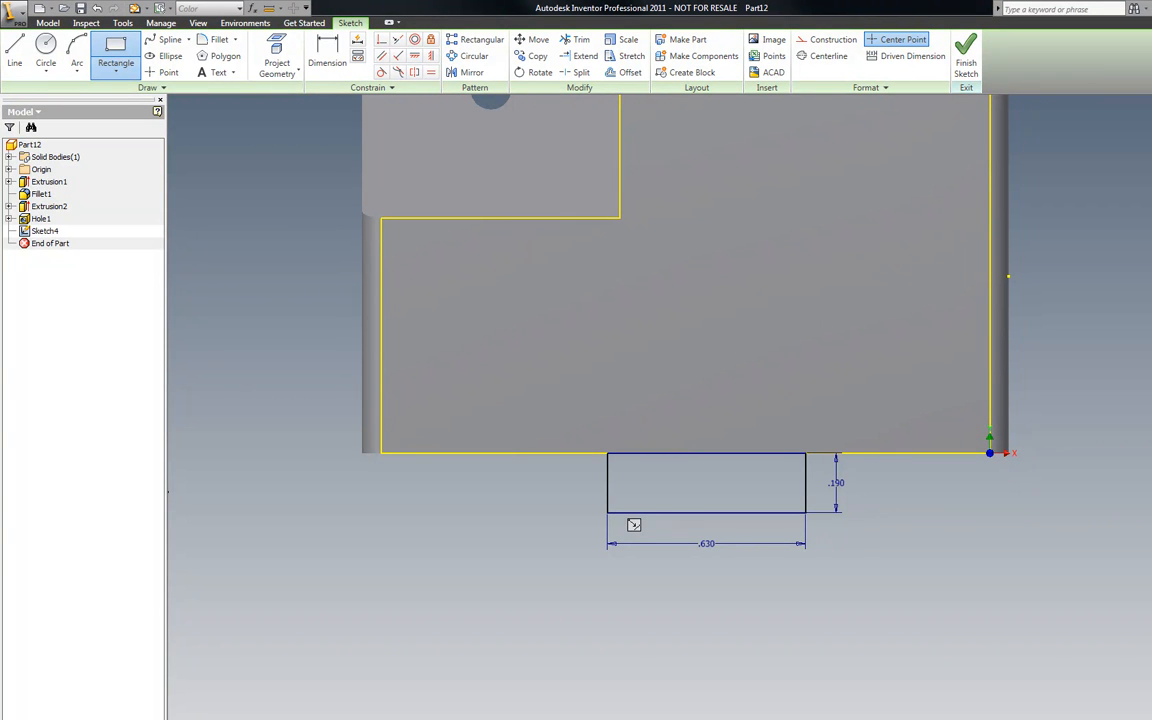
Switch to the Tool Post Holder drawing in Adobe Reader and examine the bottom tongue's dimensions in the 0.82 side view.
key(alt+Tab)
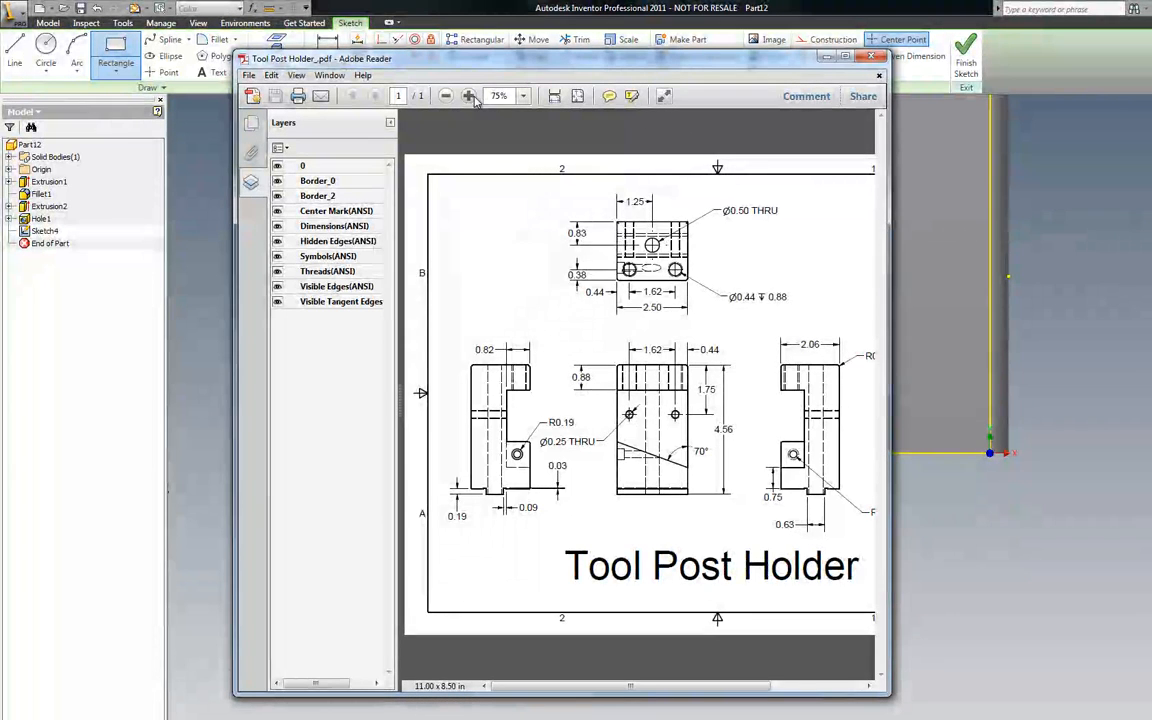
ctrl+scroll(584, 248, up, 3)
scroll(584, 248, down, 6)
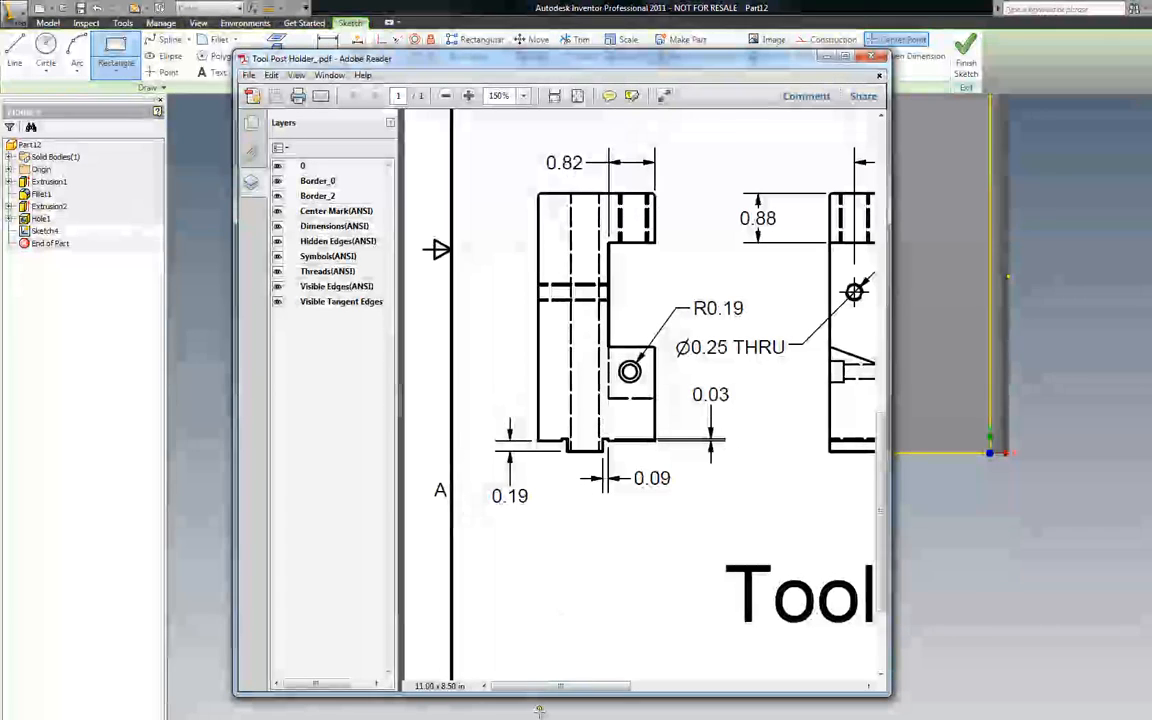
mouse_move(545, 694)
mouse_down()
mouse_move(597, 687)
mouse_move(548, 690)
mouse_up()
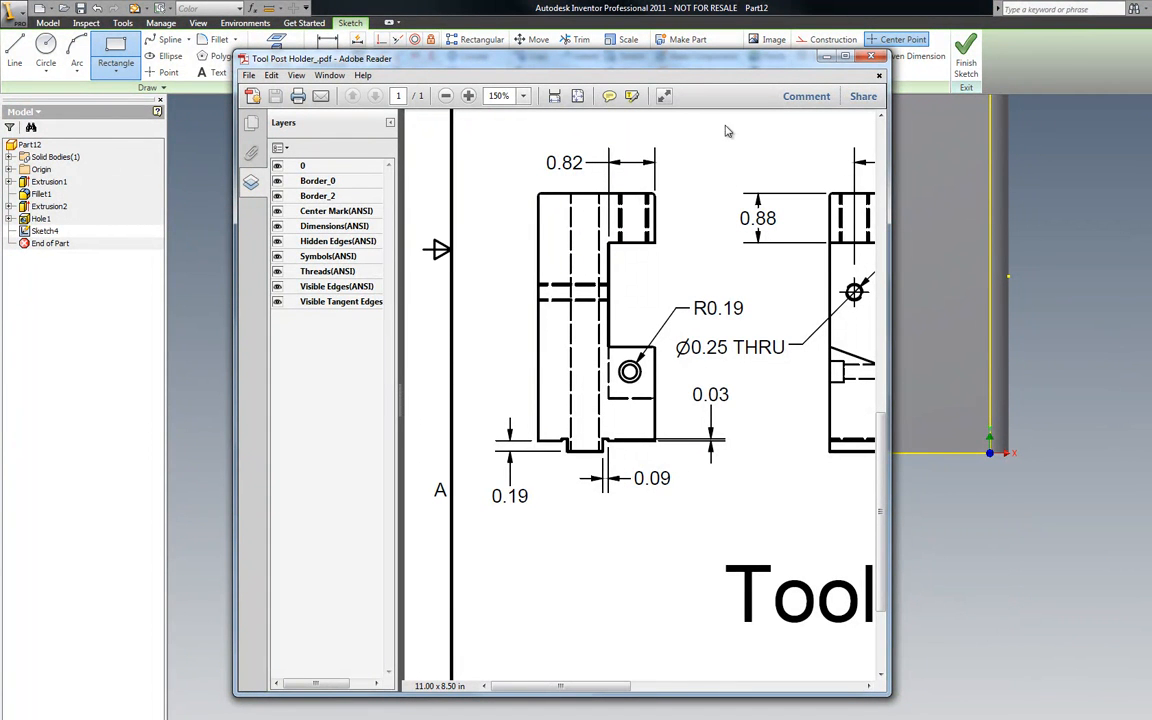
Examine the 2.06 side view for the width and horizontal location of the bottom tongue.
mouse_move(752, 66)
mouse_down()
mouse_move(162, 169)
mouse_move(313, 76)
mouse_move(266, 145)
mouse_move(190, 60)
mouse_move(352, 53)
mouse_up()
drag(180, 664, 352, 679)
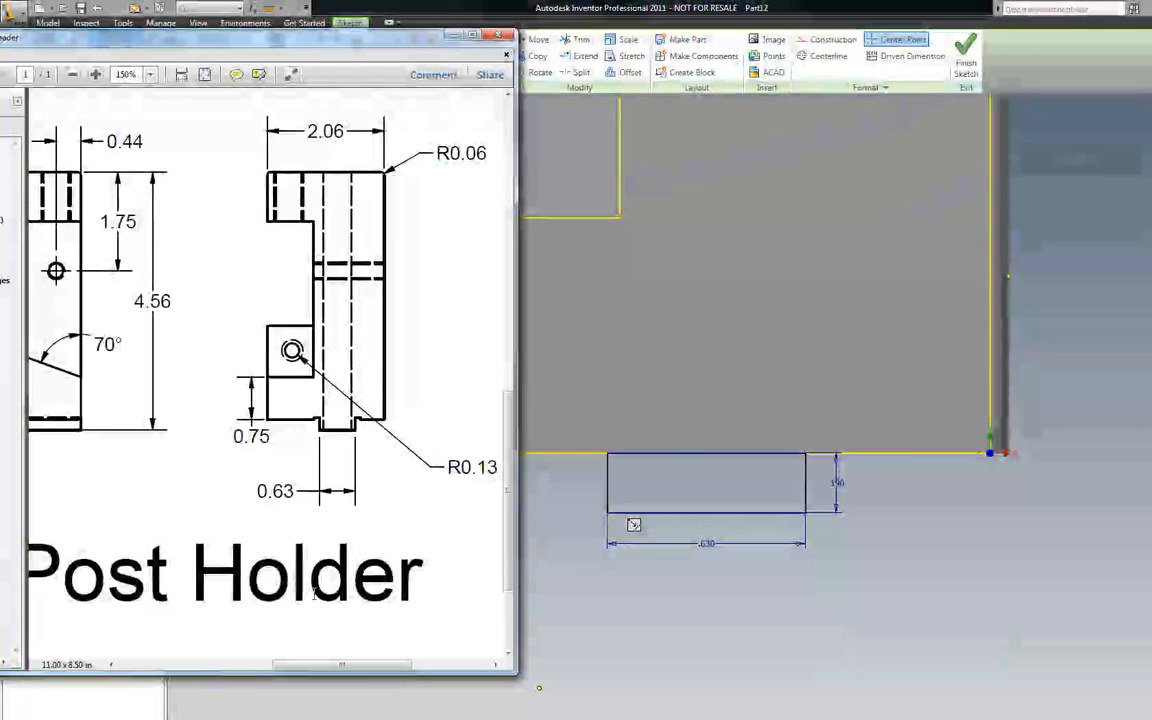
mouse_move(326, 676)
mouse_down()
mouse_move(271, 676)
mouse_move(322, 676)
mouse_up()
scroll(378, 578, up, 2)
scroll(378, 578, up, 4)
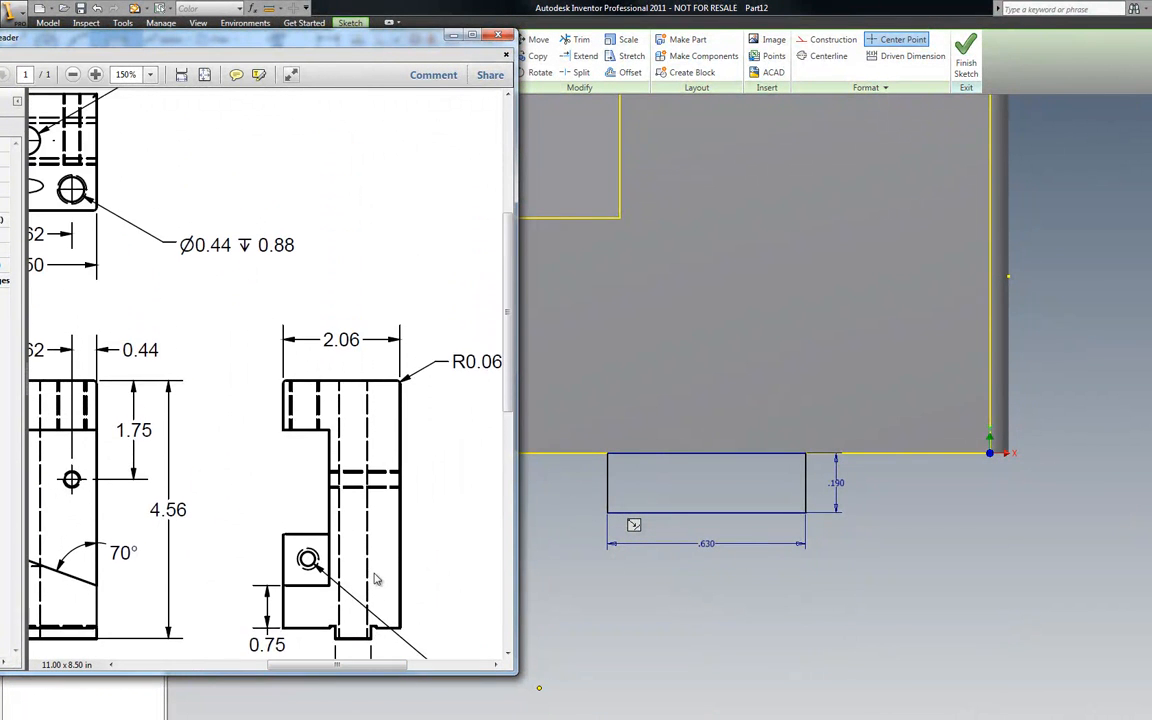
mouse_move(362, 682)
mouse_down()
mouse_move(226, 680)
mouse_move(305, 680)
mouse_move(272, 679)
mouse_move(327, 676)
mouse_move(365, 657)
mouse_up()
scroll(382, 600, down, 5)
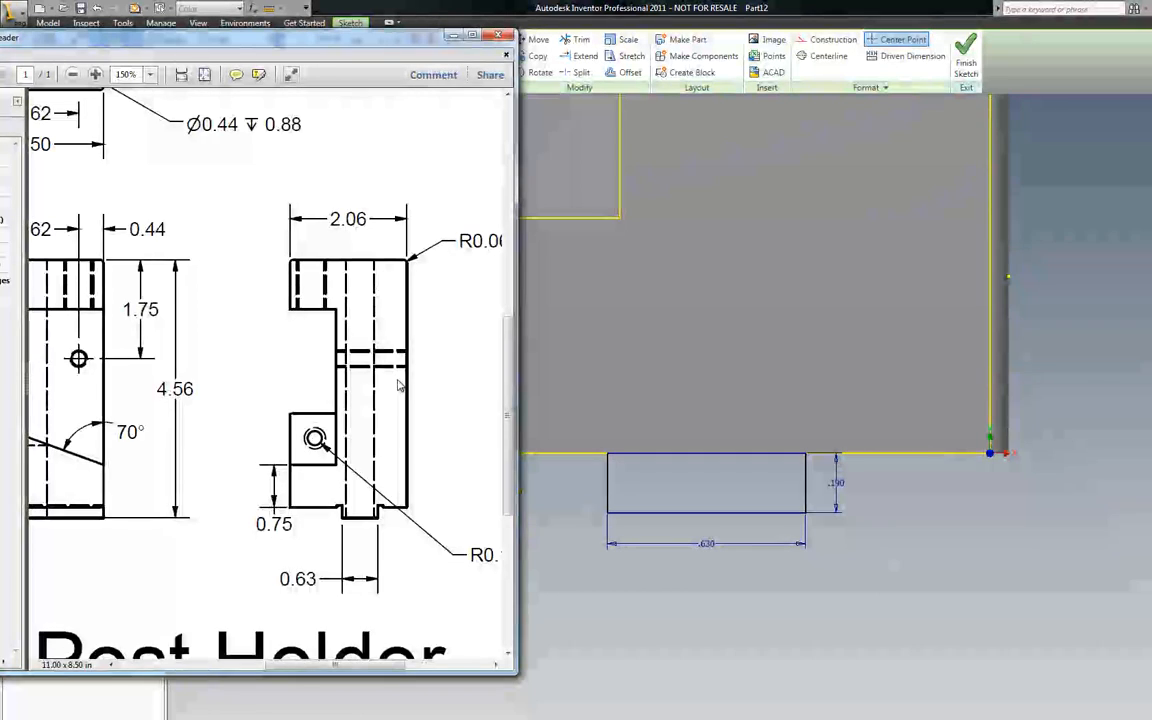
Examine the drawing's top view for the through hole's location, and return to the rectangle sketch in Inventor.
scroll(414, 410, up, 4)
scroll(417, 412, up, 2)
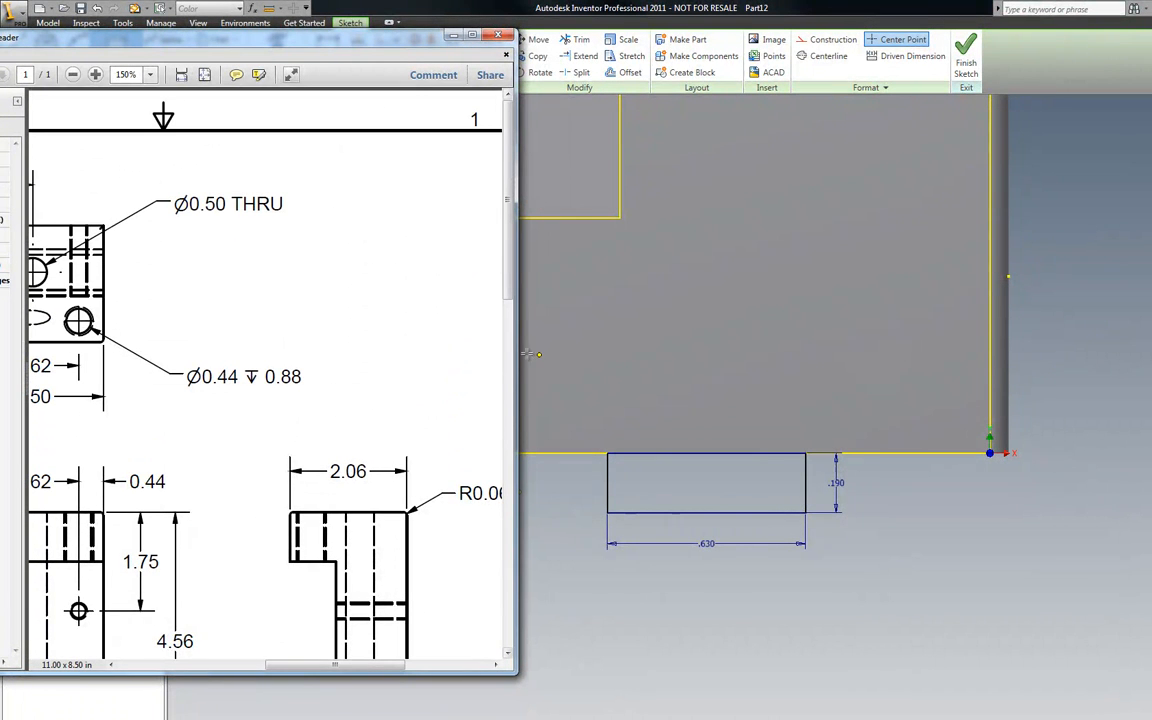
drag(380, 47, 600, 89)
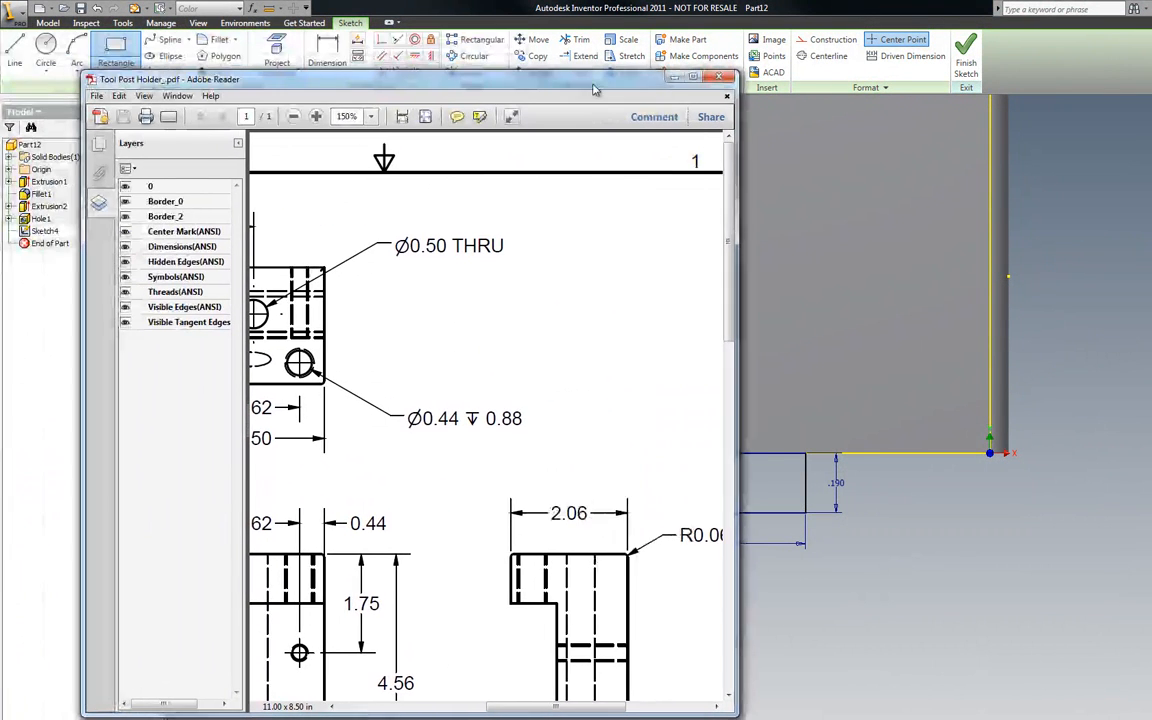
drag(507, 704, 439, 712)
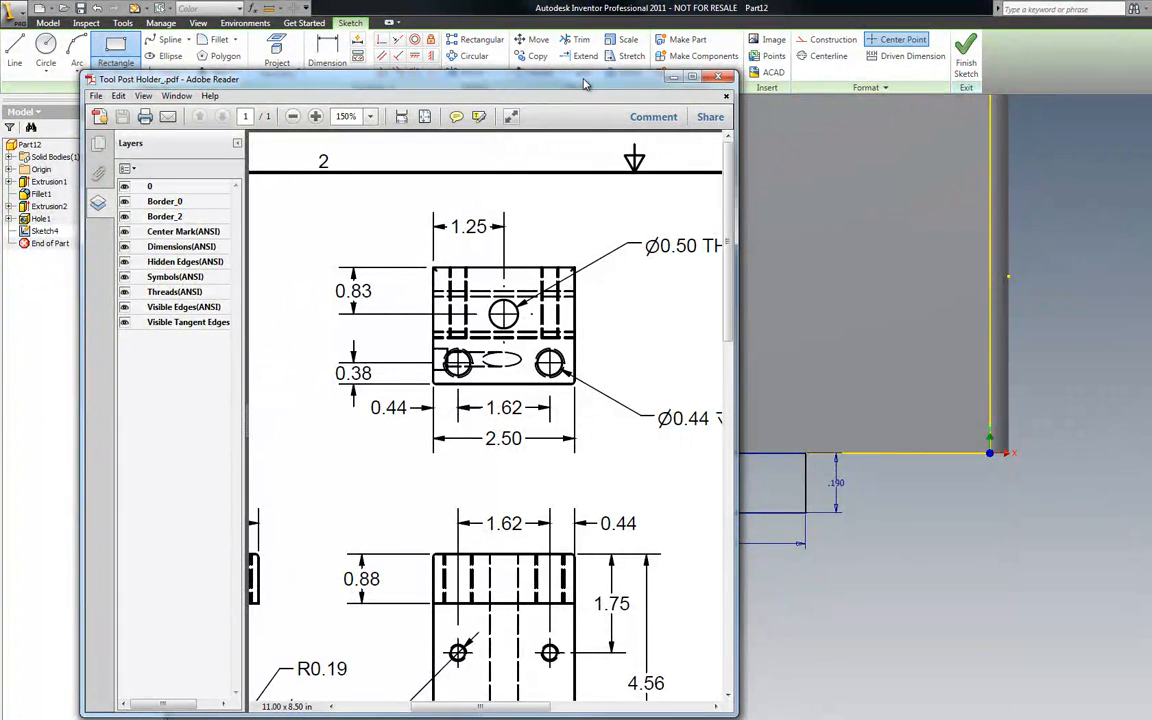
click(673, 77)
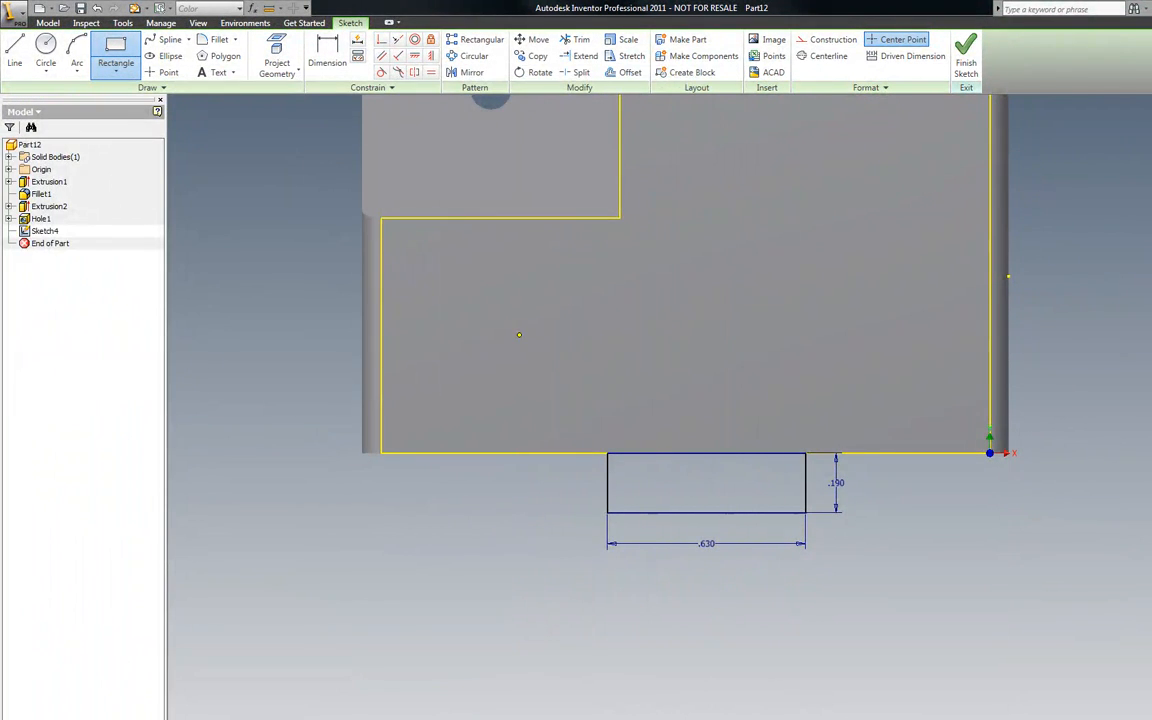
click(327, 52)
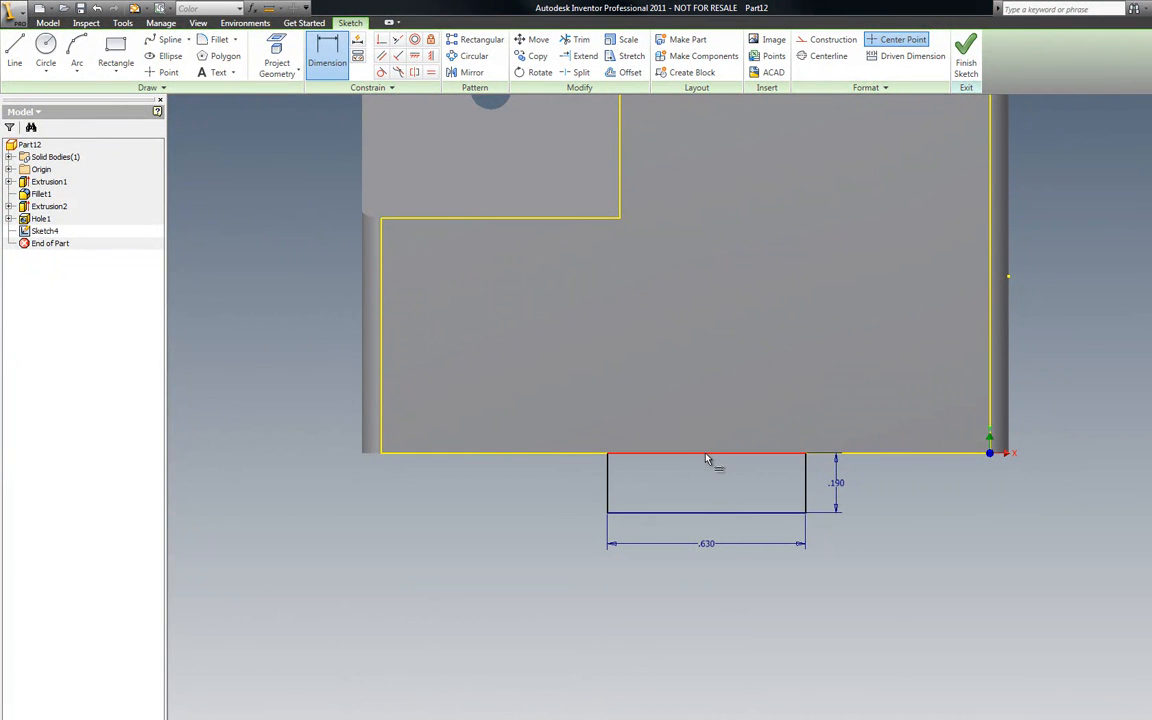
click(715, 513)
click(1010, 452)
key(Escape)
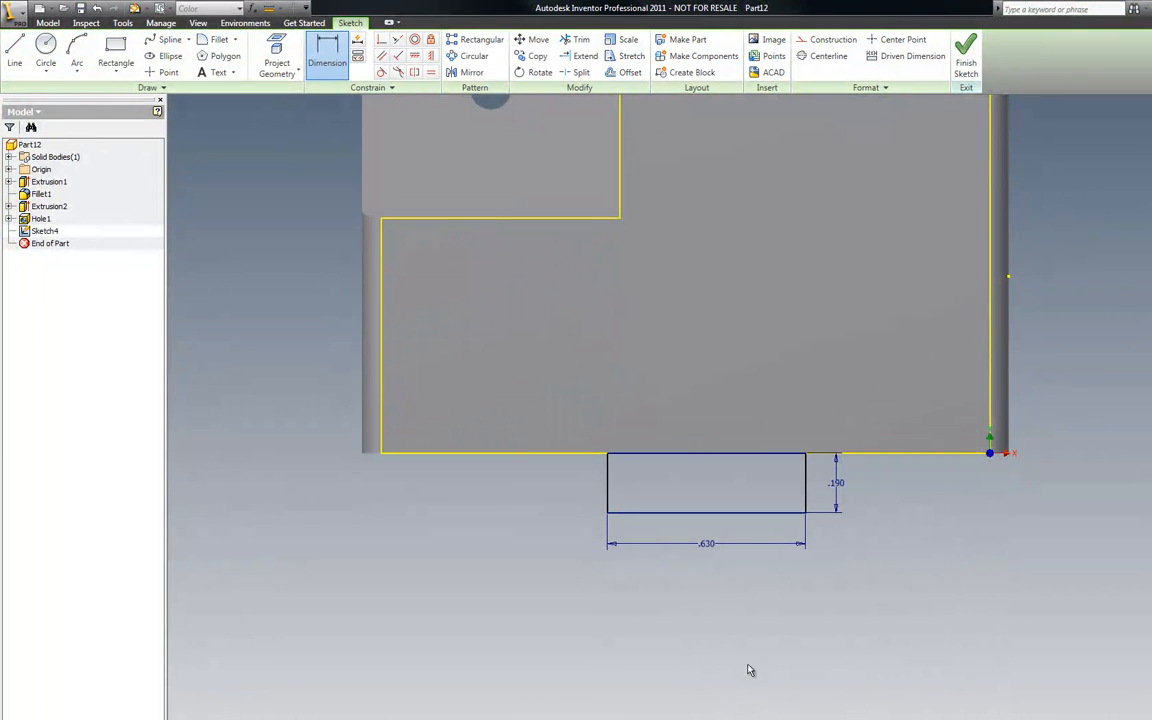
key(Escape)
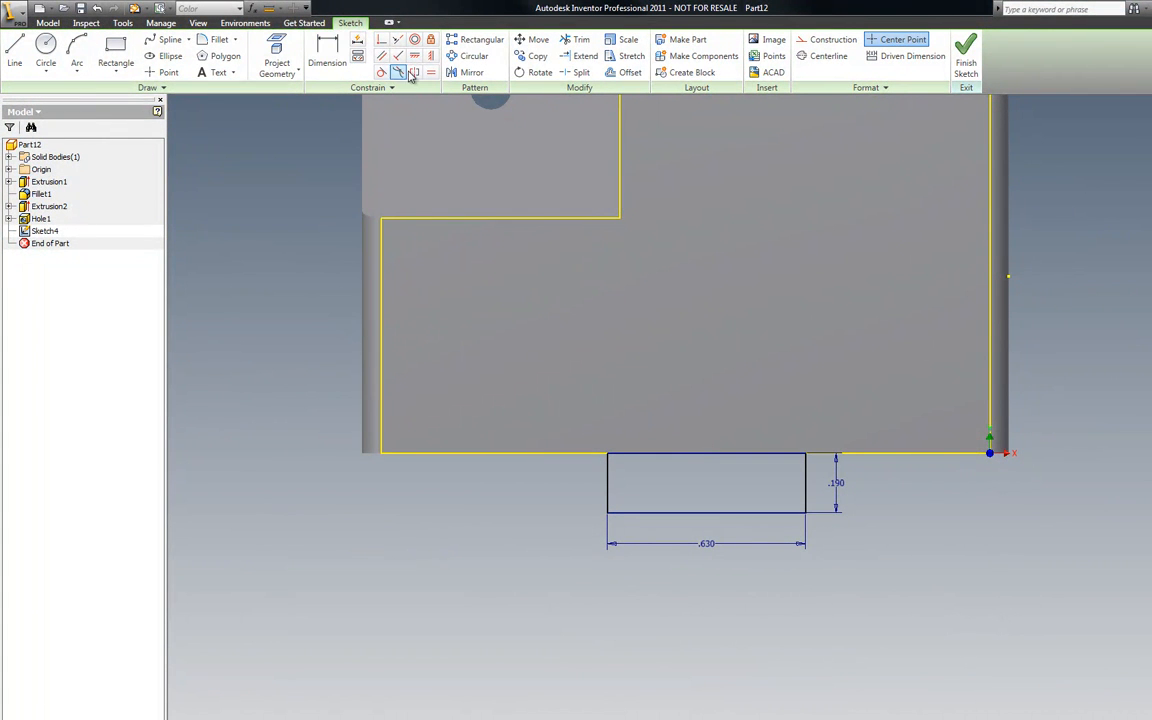
Project the block's outer vertical edge beside the sketch origin into the tongue sketch.
click(277, 55)
click(1009, 402)
click(327, 52)
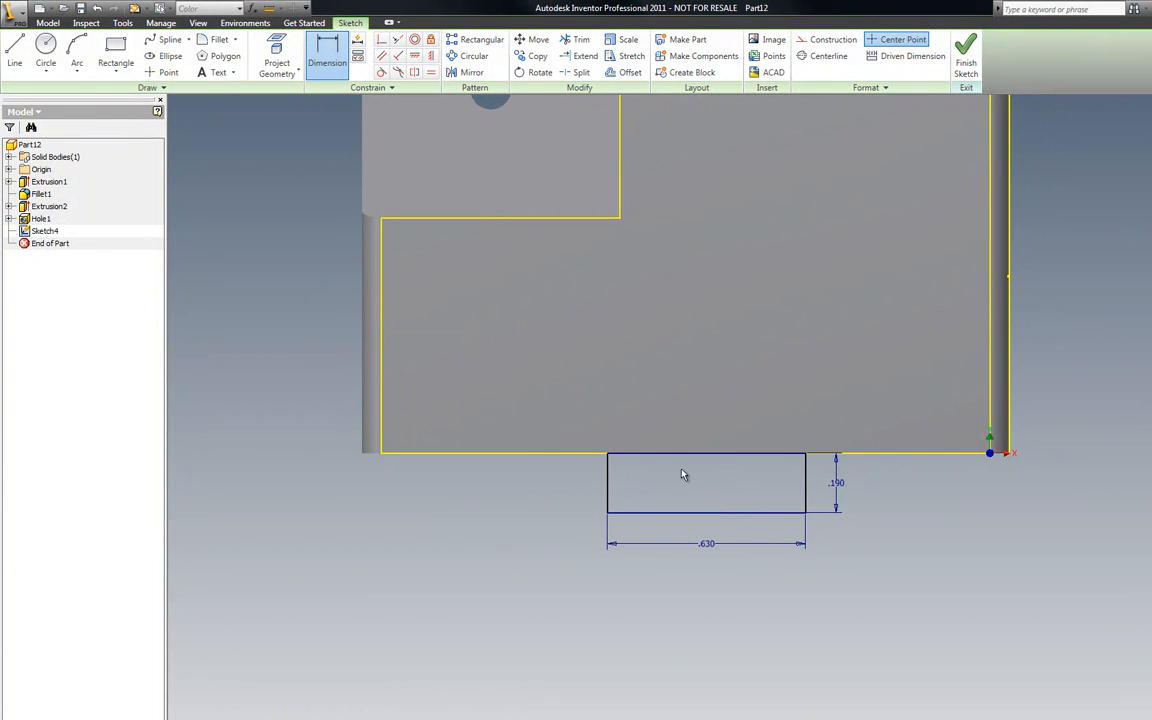
Draw a vertical line between the midpoints of the rectangle's horizontal sides and convert it to construction geometry.
click(14, 50)
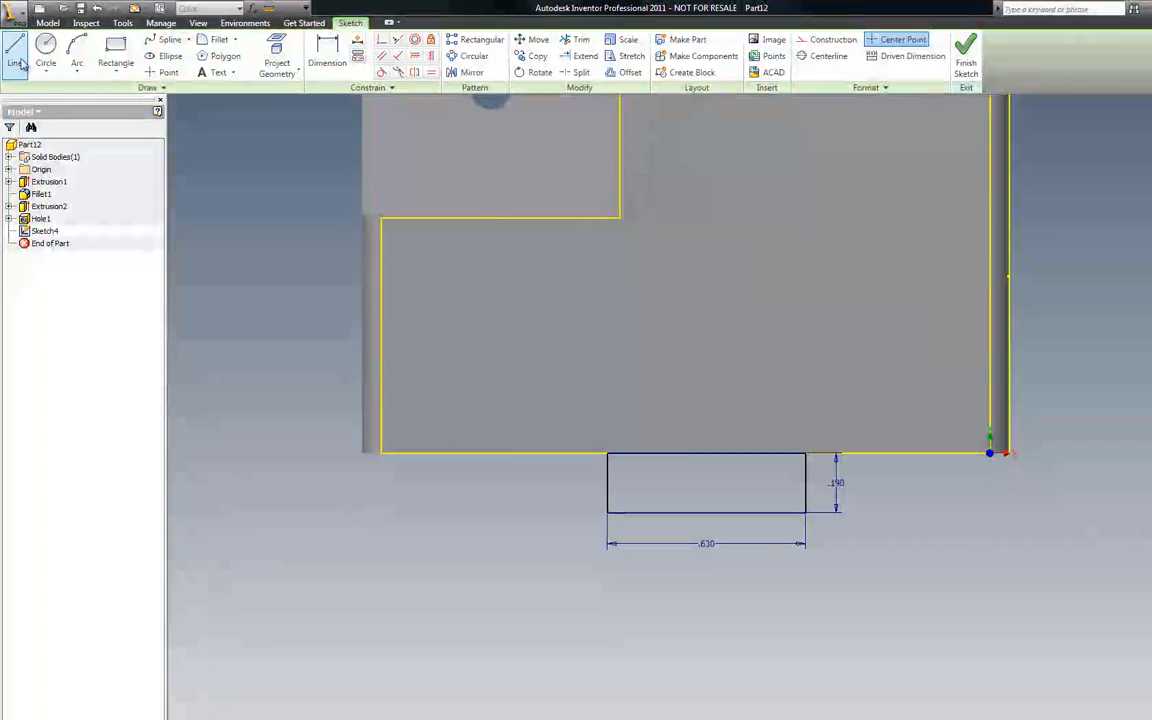
click(706, 455)
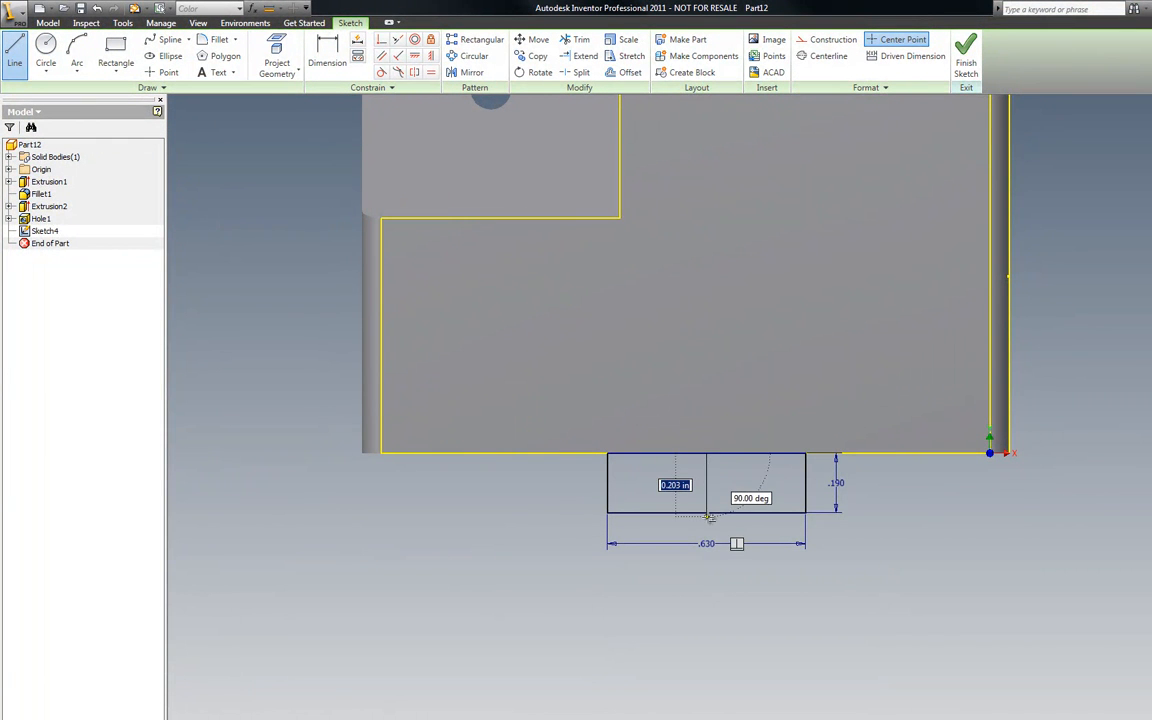
click(706, 512)
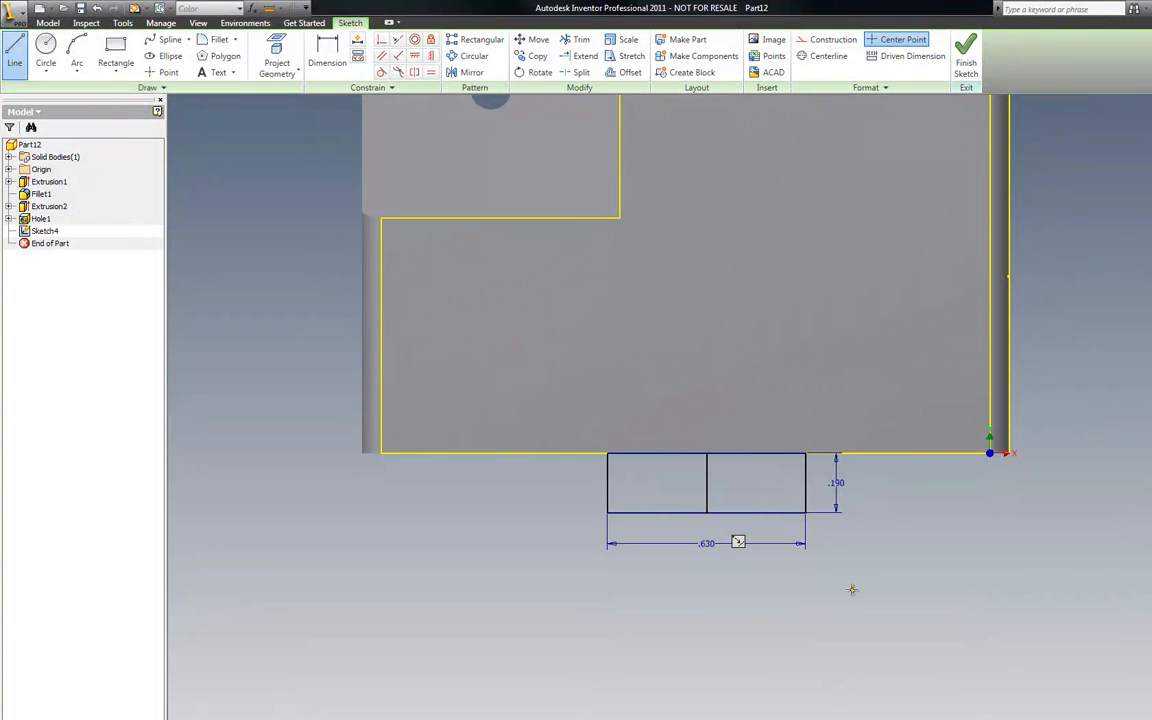
key(Escape)
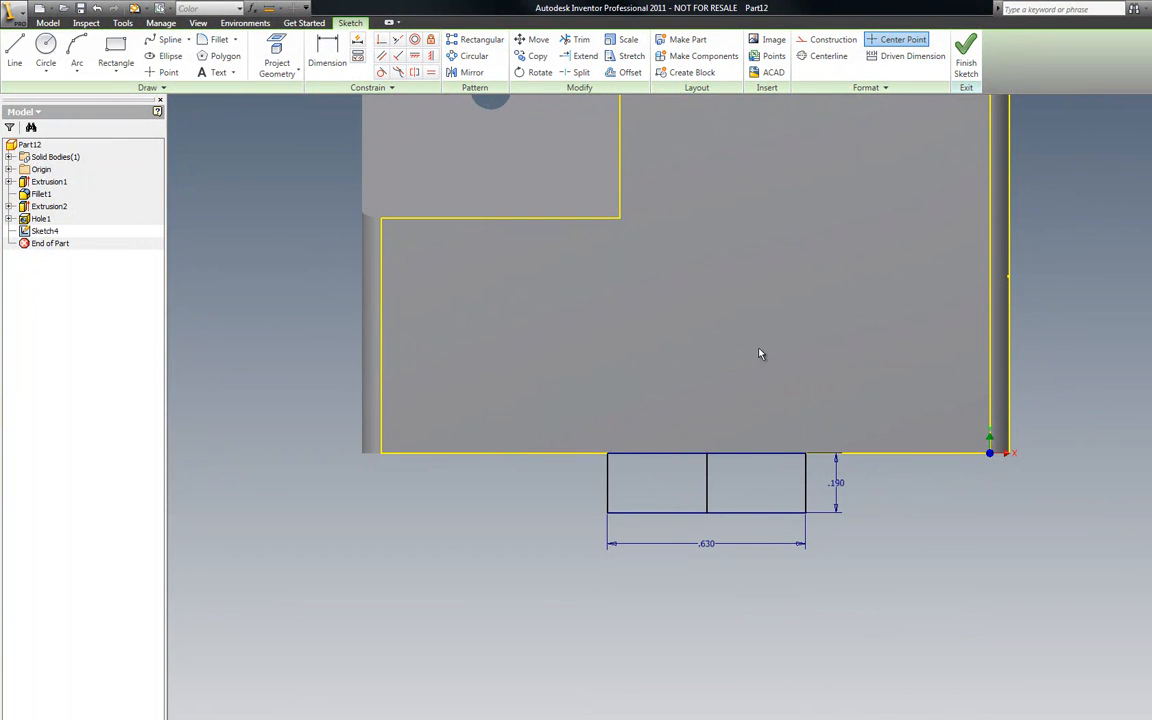
click(707, 475)
click(826, 40)
Dimension the rectangle's construction centerline 0.83 in from the projected outer edge and finish the sketch.
click(327, 52)
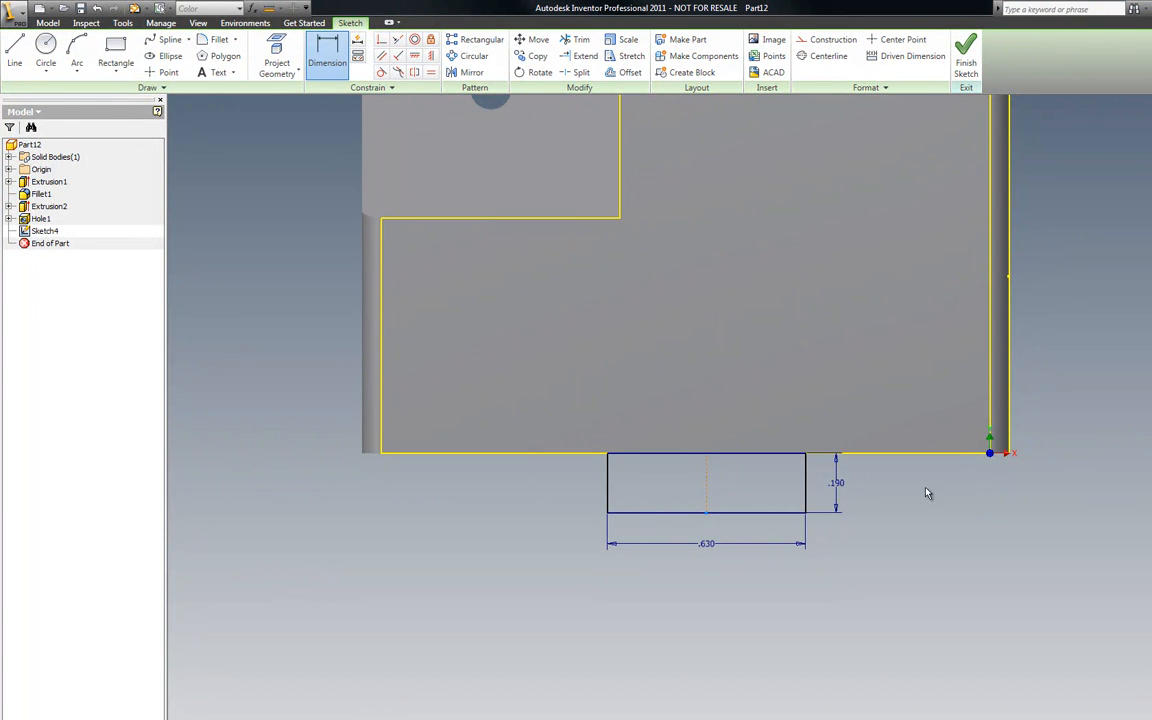
click(1011, 449)
click(881, 634)
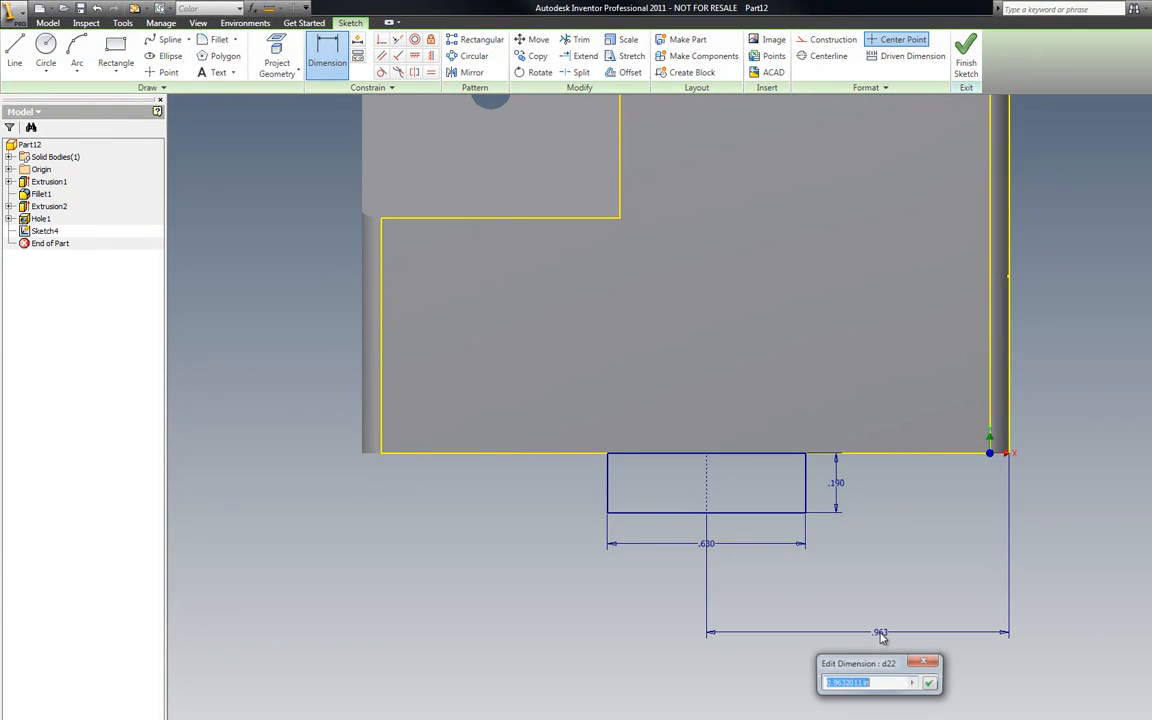
text(.83)
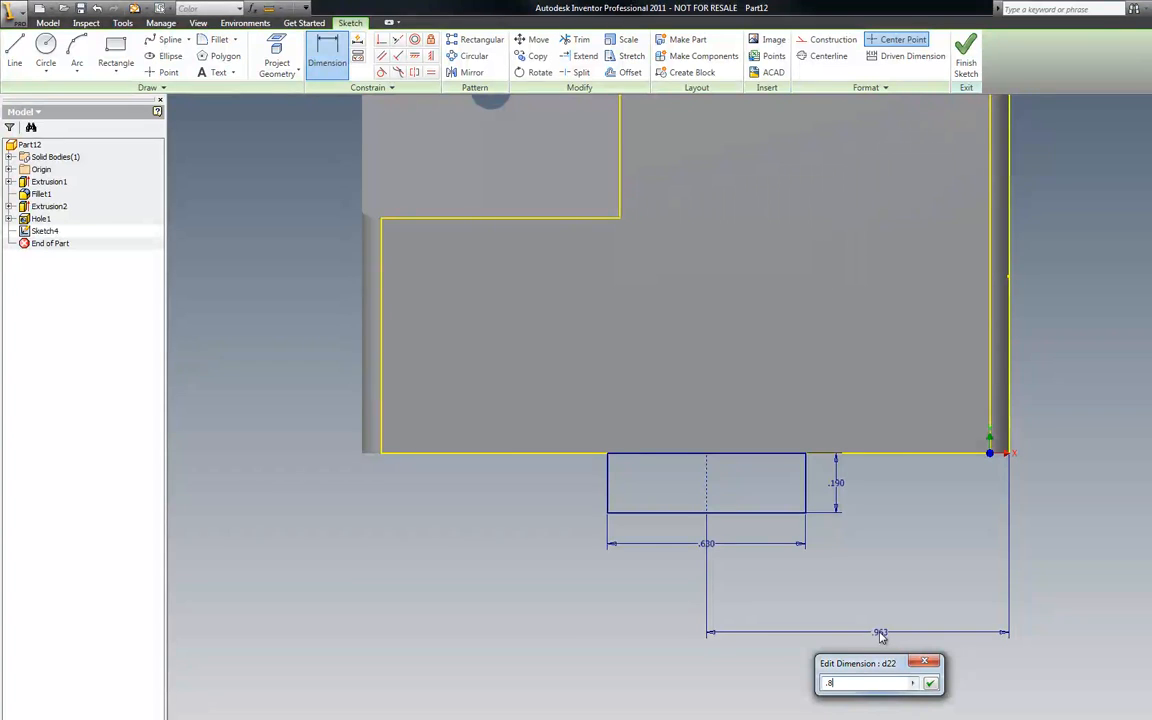
click(930, 685)
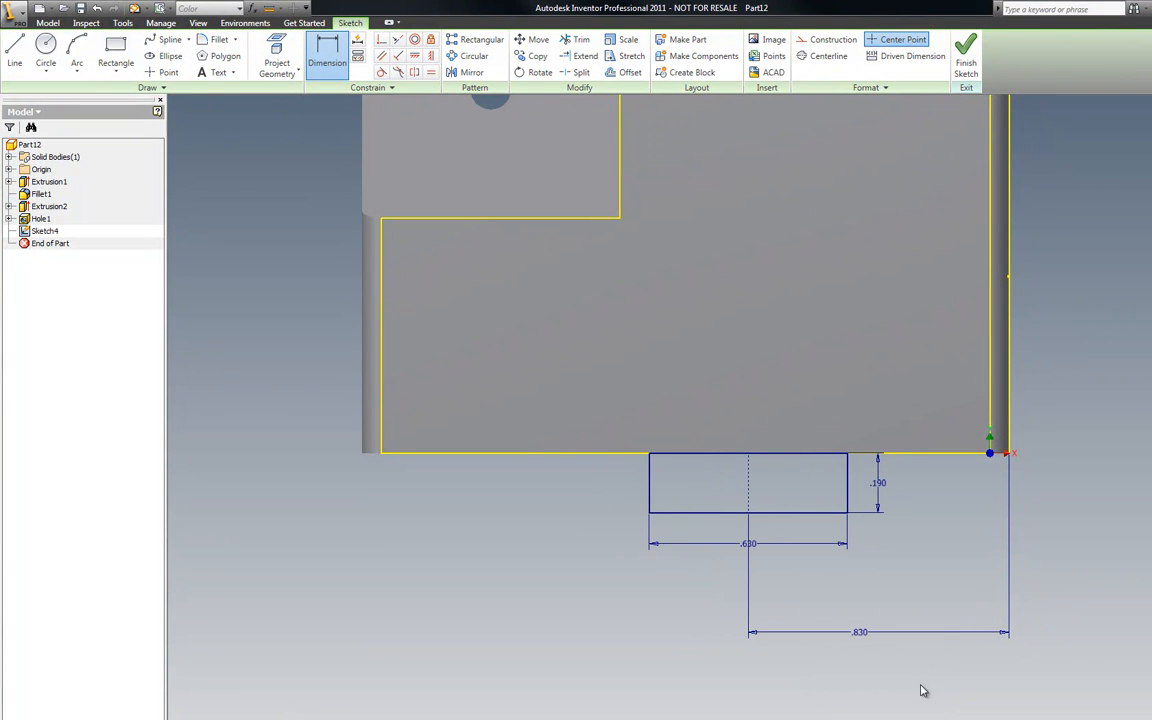
right_click(566, 537)
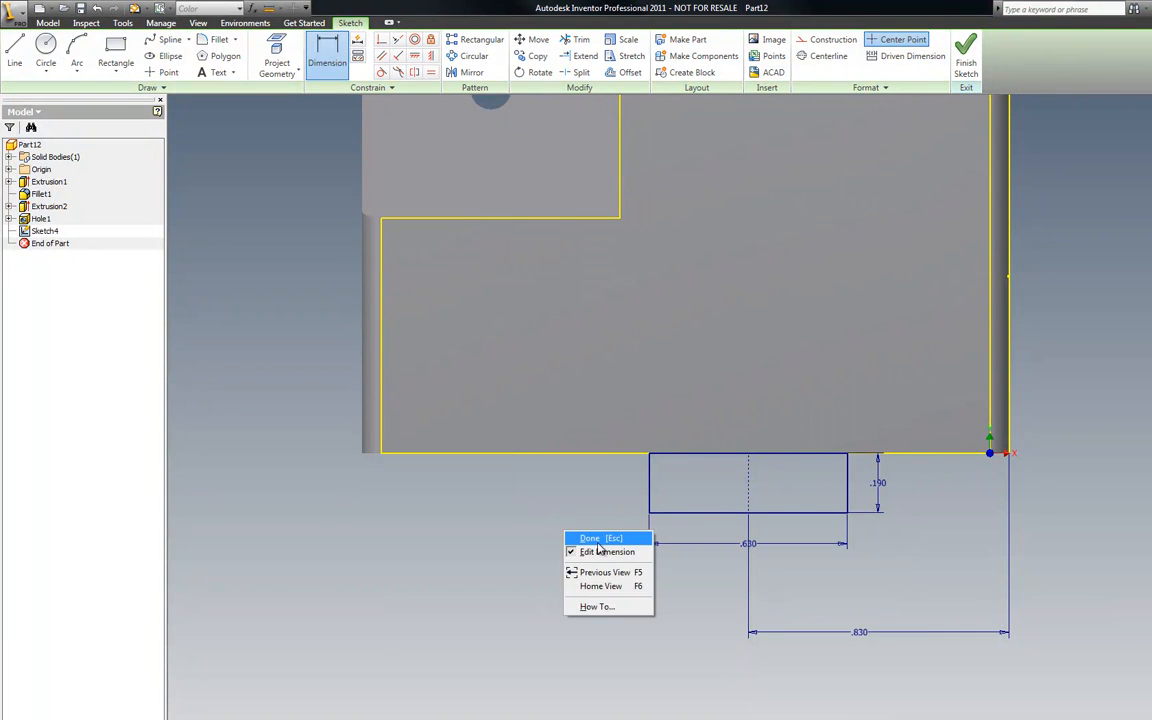
click(575, 535)
right_click(575, 541)
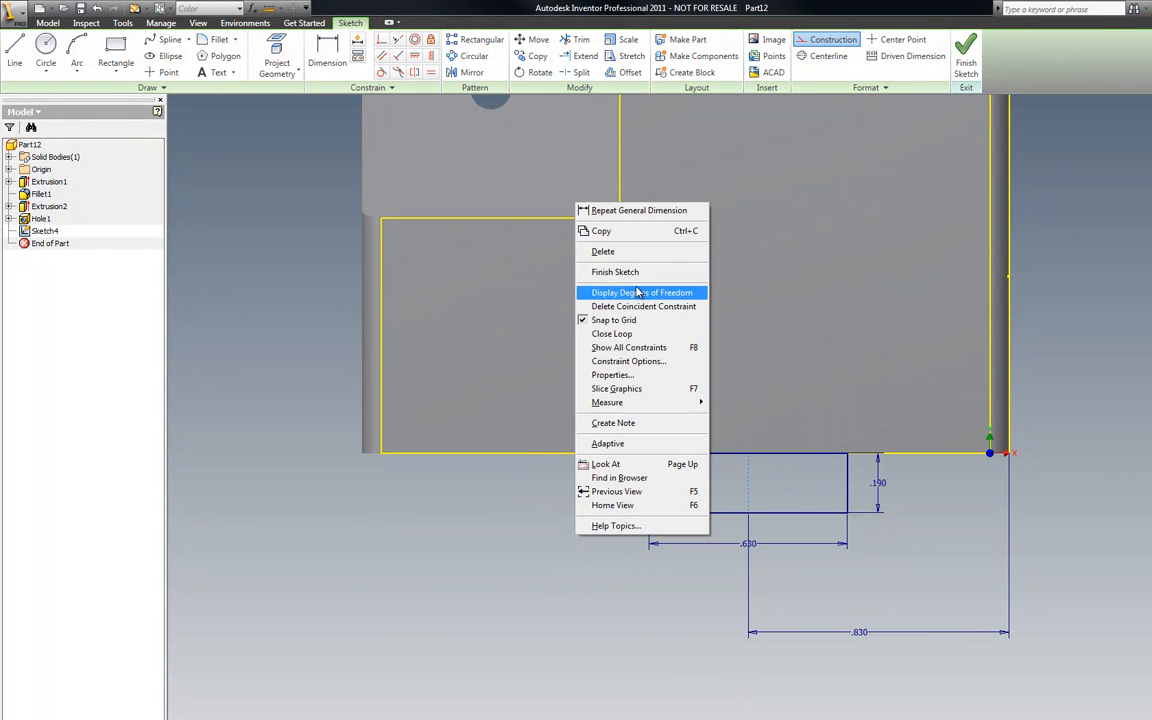
click(600, 271)
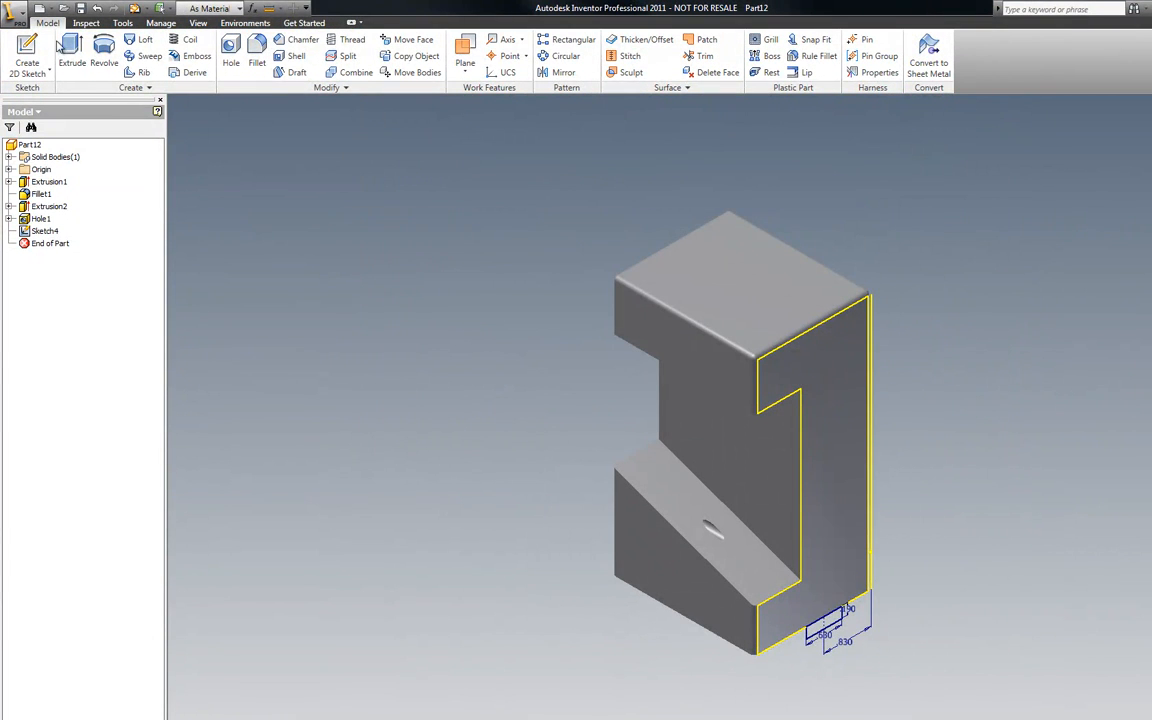
Extrude the tongue rectangle as a join up to the block's opposite side face containing the counterbore.
click(68, 48)
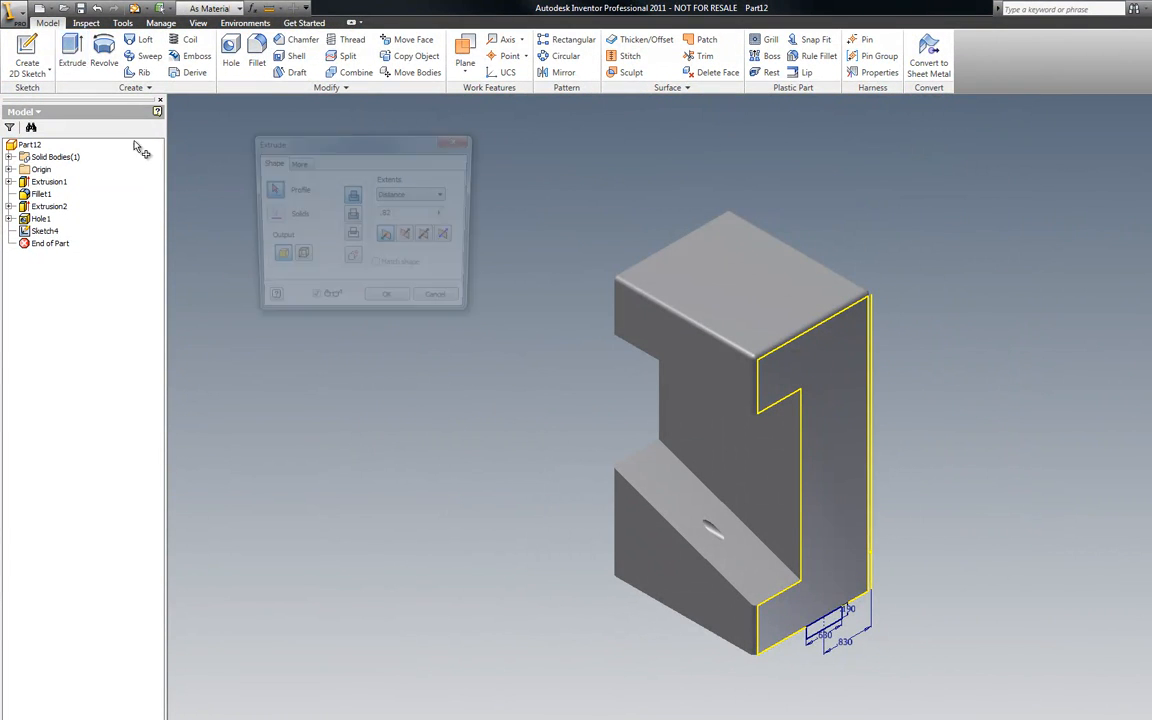
click(843, 622)
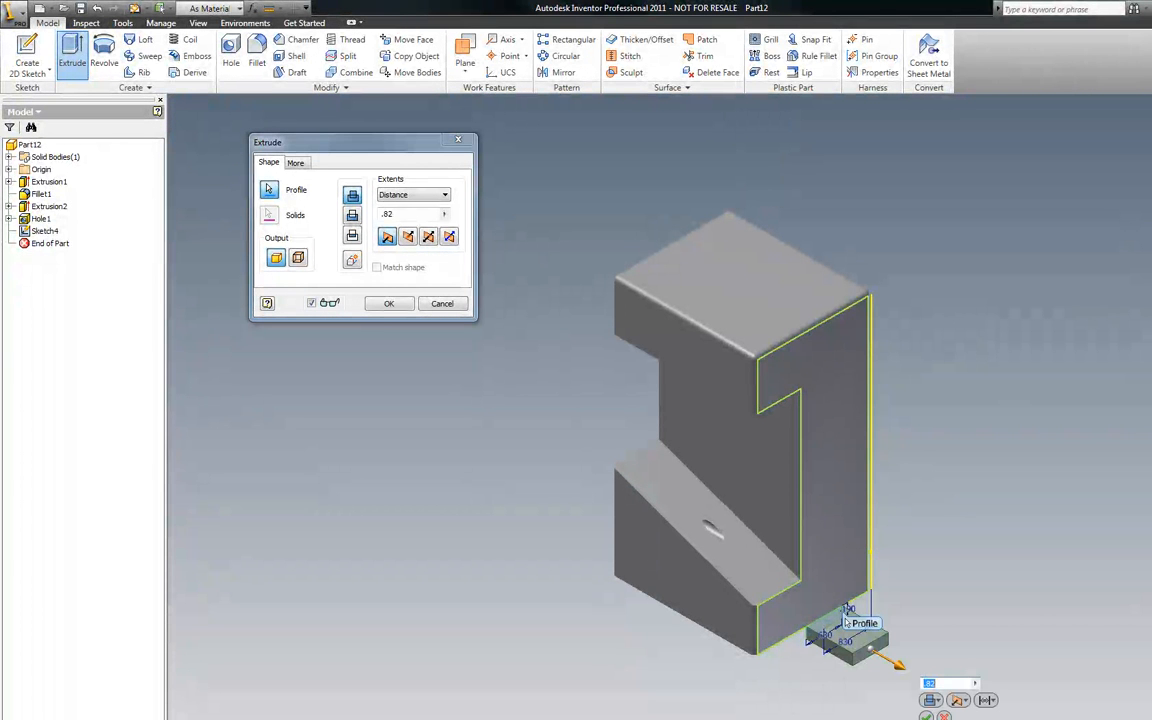
key(F6)
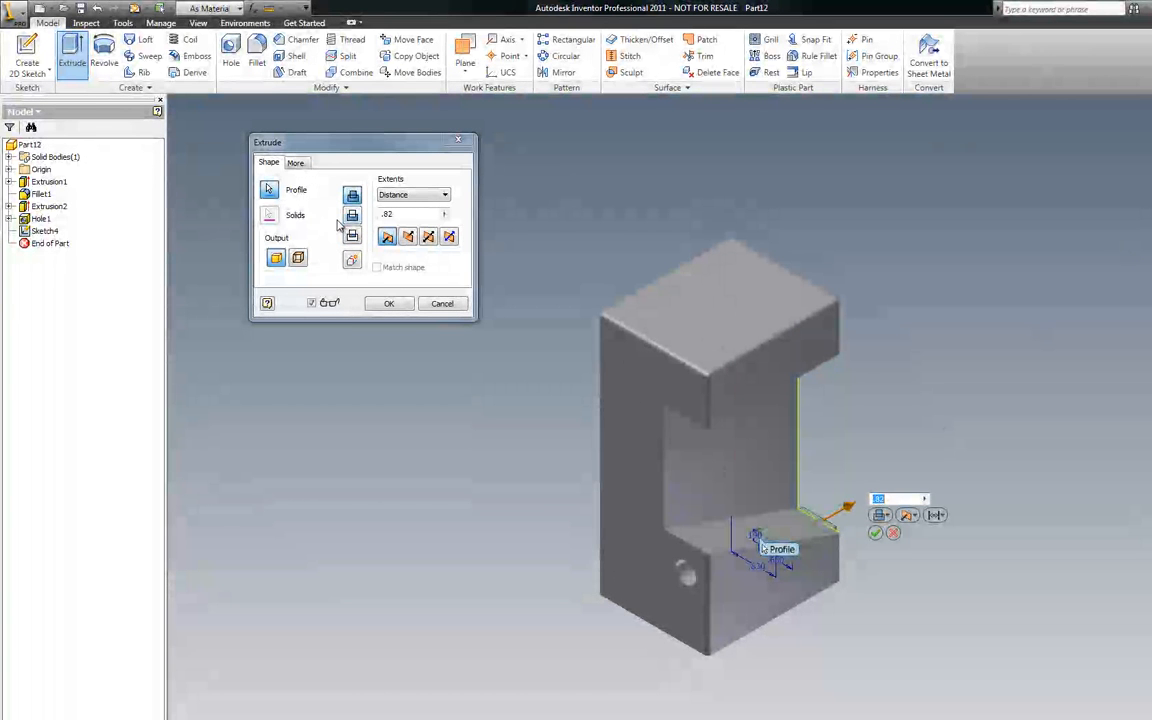
click(445, 196)
click(372, 220)
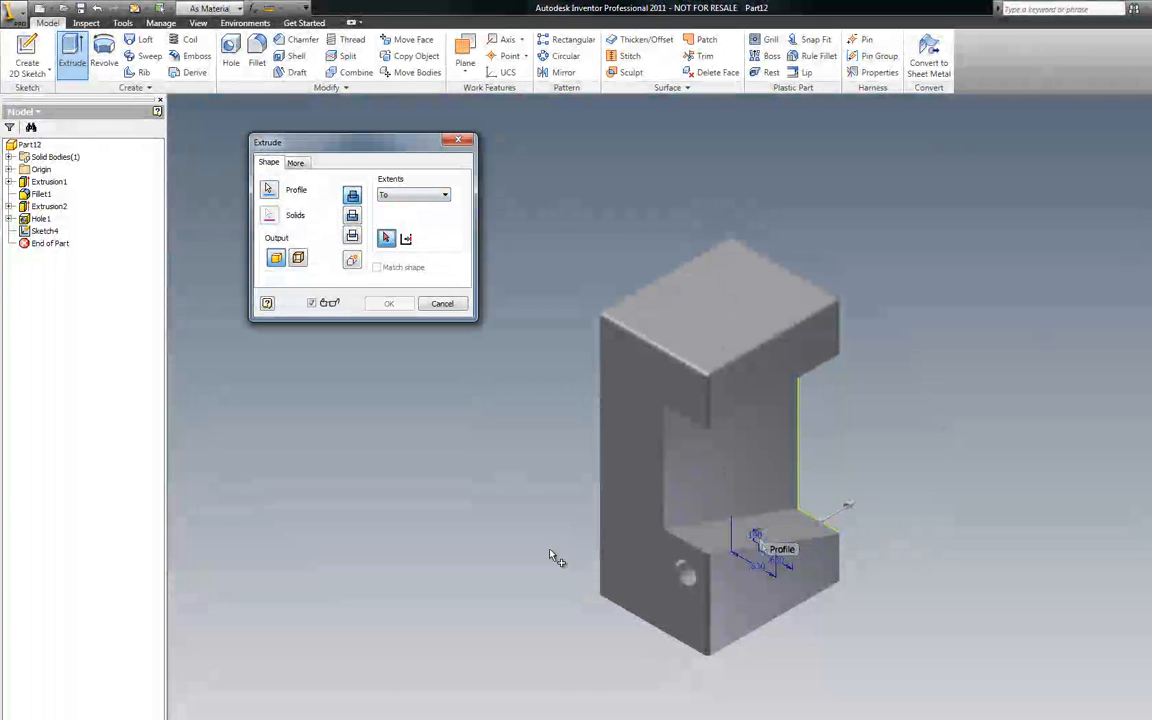
click(626, 592)
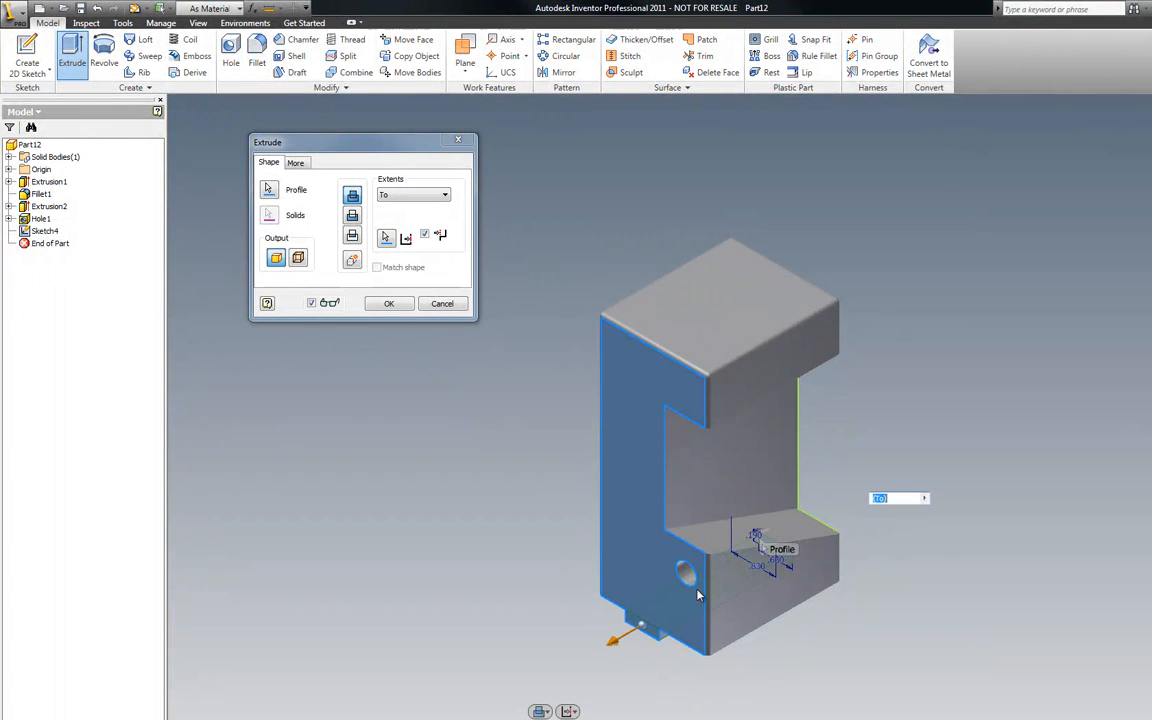
scroll(637, 650, up, 5)
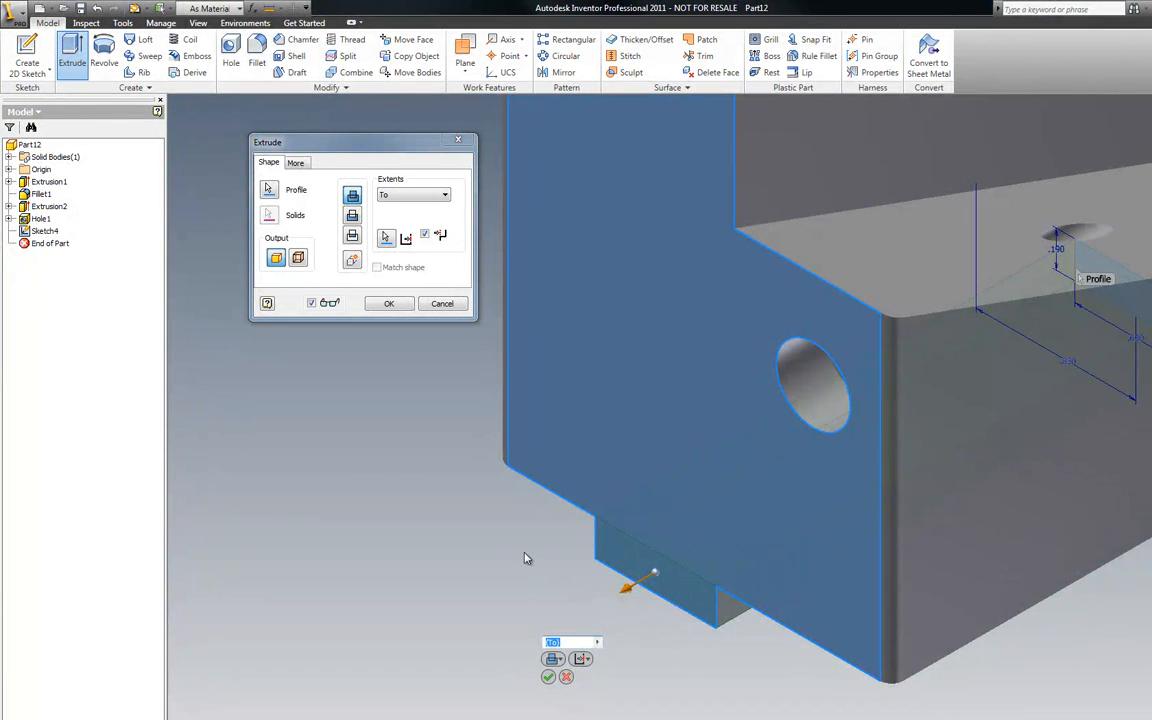
click(389, 304)
key(F6)
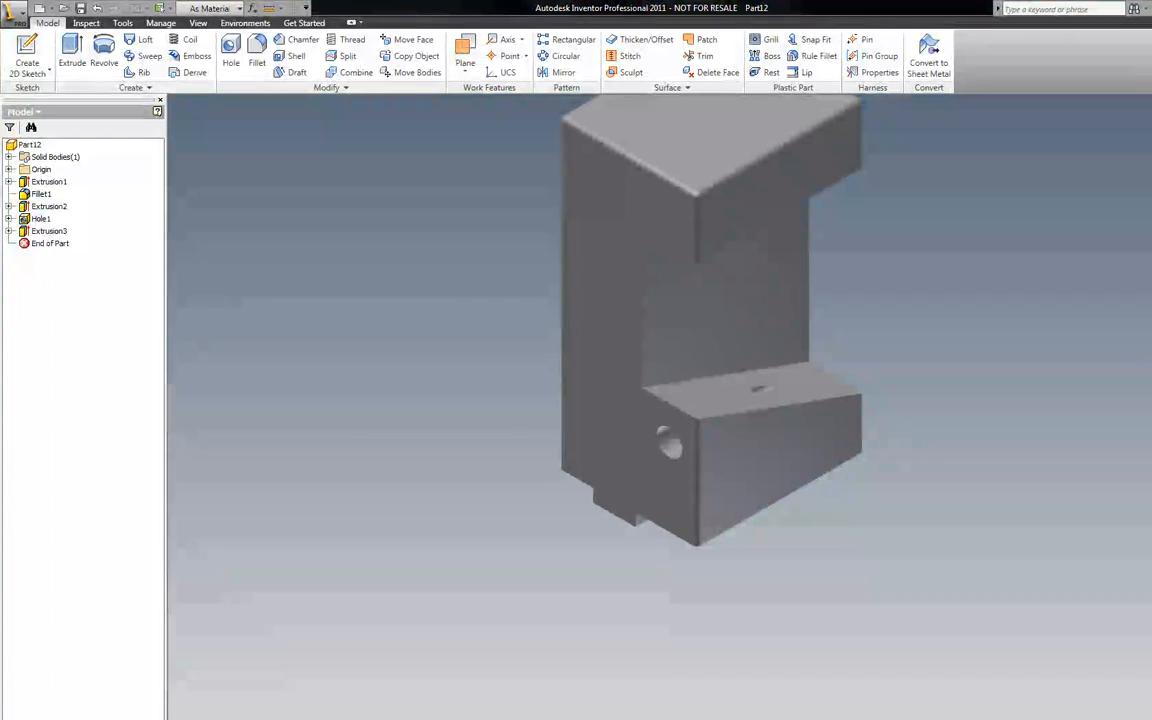
Switch to the drawing in Adobe Reader, examine the relief dimensions beside the tongue in the 0.82 side view, and return to Inventor.
key(alt+Tab)
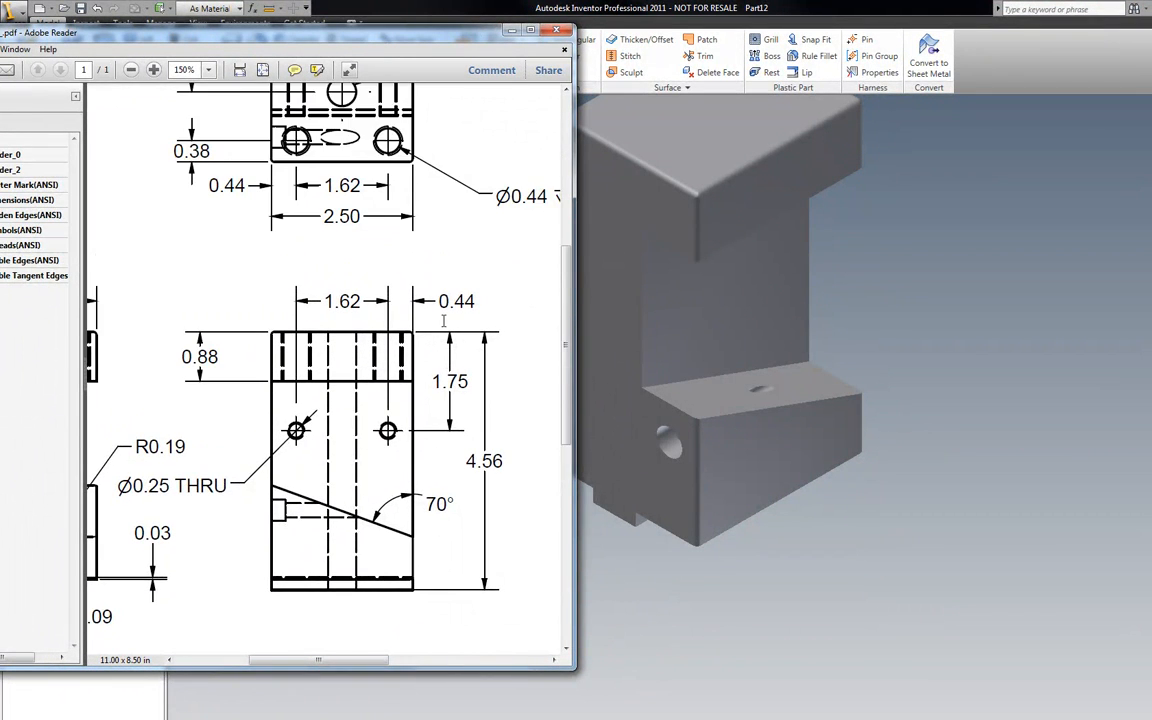
scroll(380, 450, down, 1)
drag(350, 666, 273, 662)
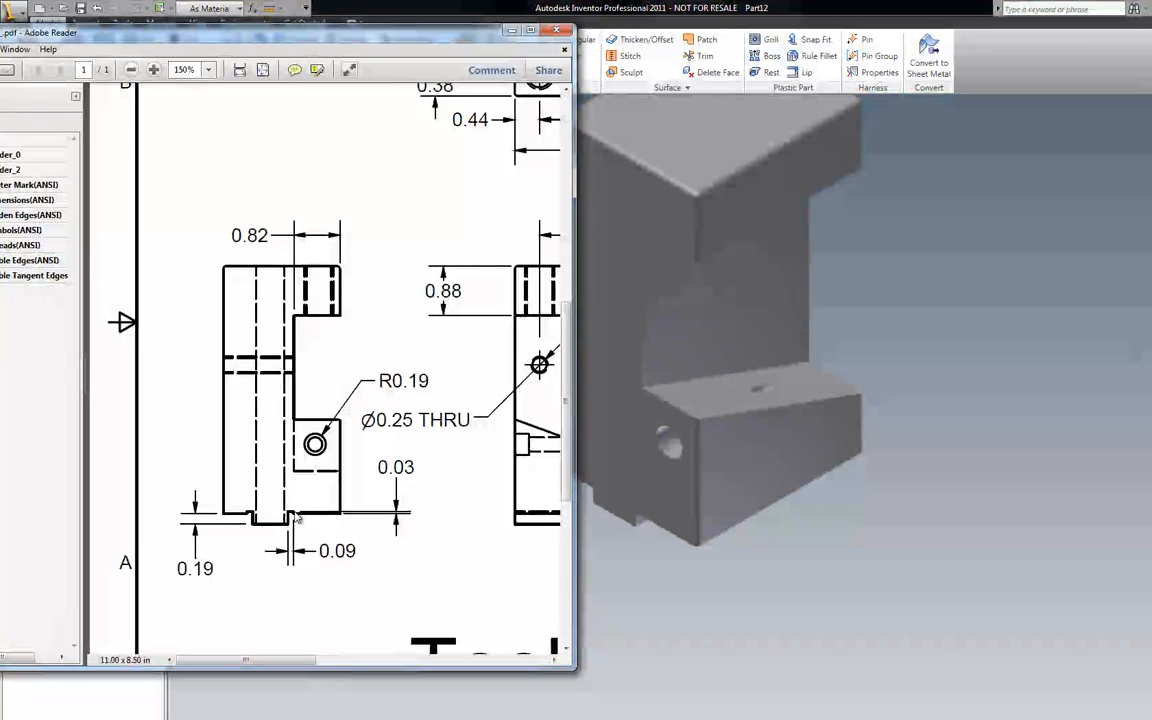
drag(416, 39, 0, 95)
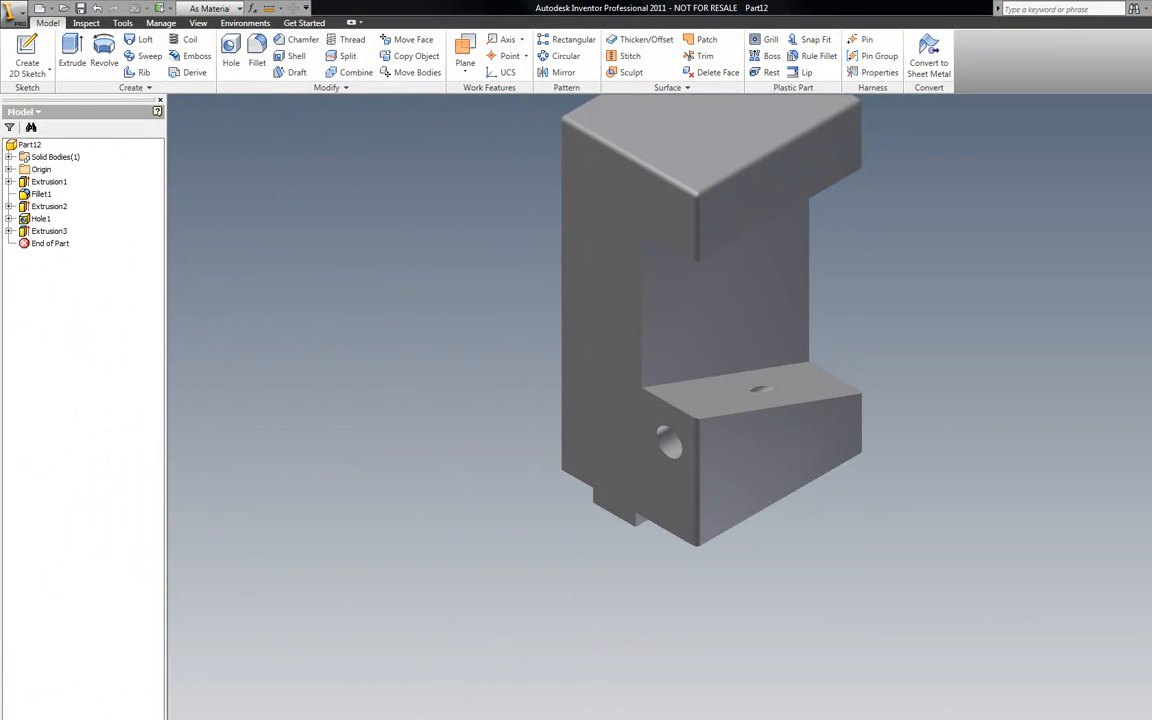
Start a new sketch on the block's side face containing the counterbored hole.
scroll(726, 706, down, 5)
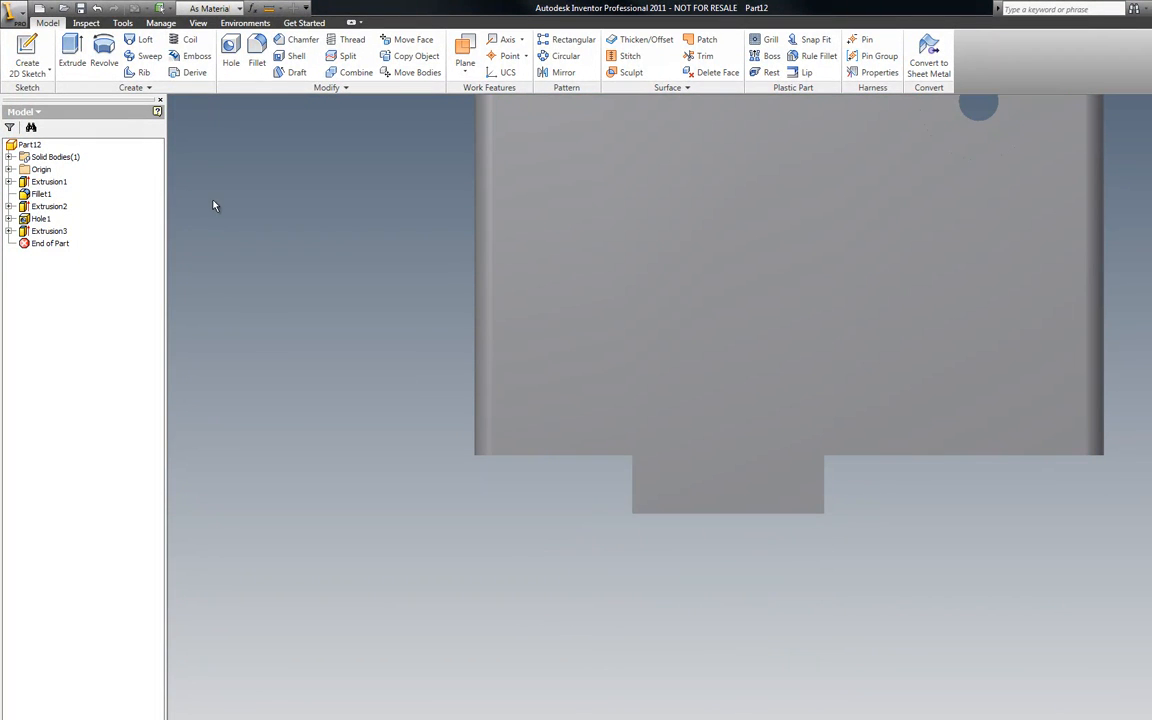
right_click(213, 205)
click(249, 229)
click(602, 272)
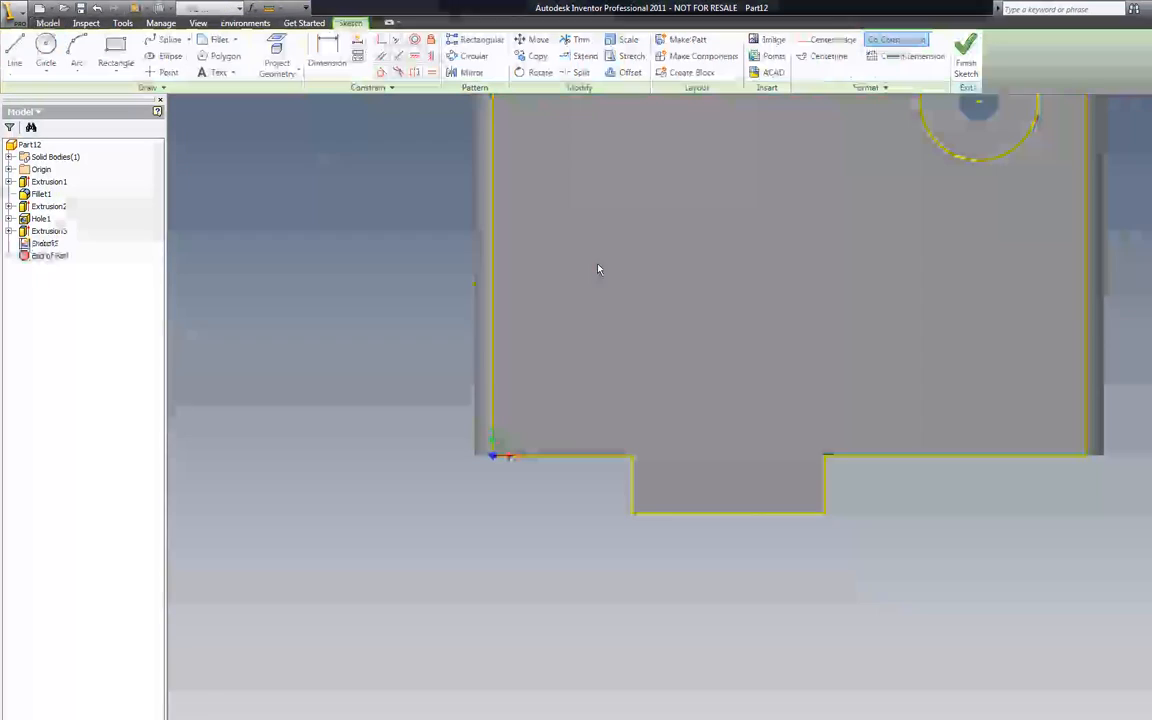
Sketch a rectangle 0.09 in wide and 0.03 in high below the base edge, starting at the tongue's left inner corner.
click(110, 50)
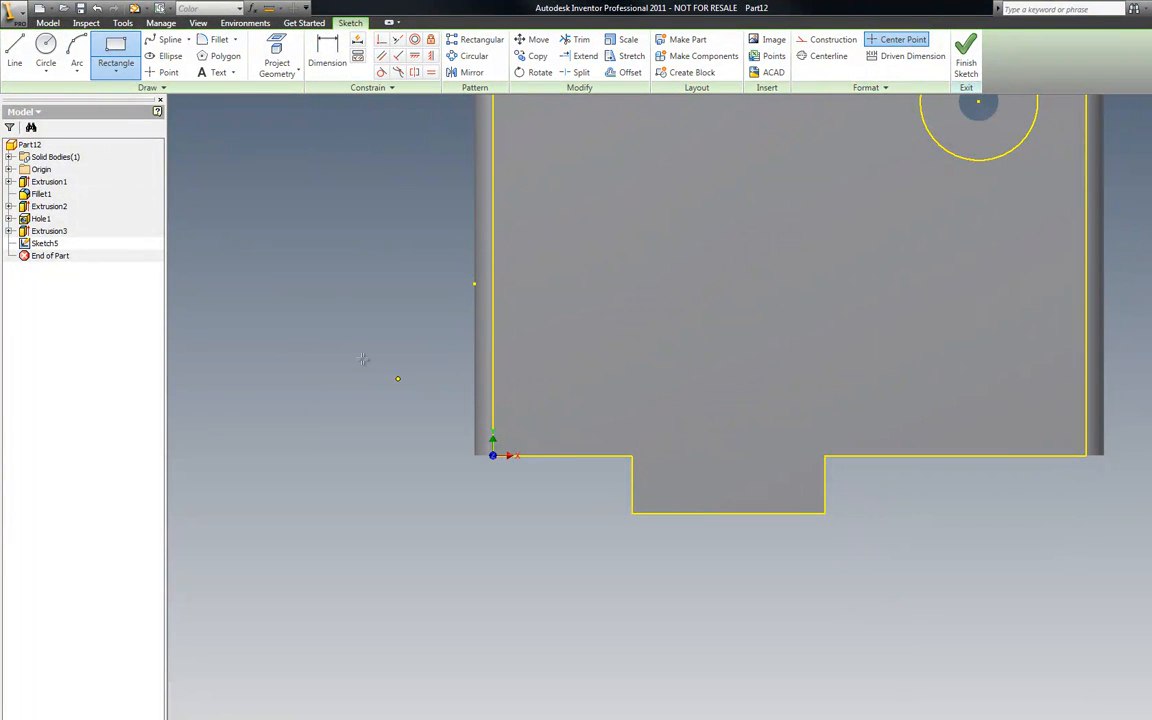
click(632, 455)
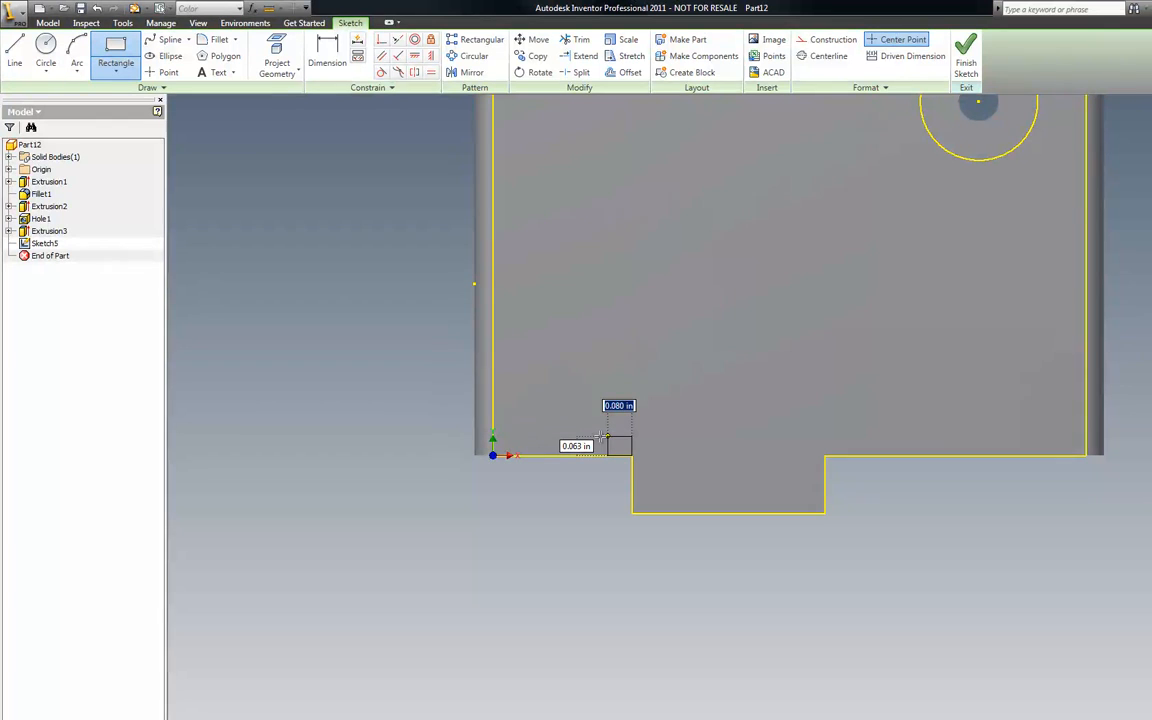
text(.09)
key(Tab)
text(.)
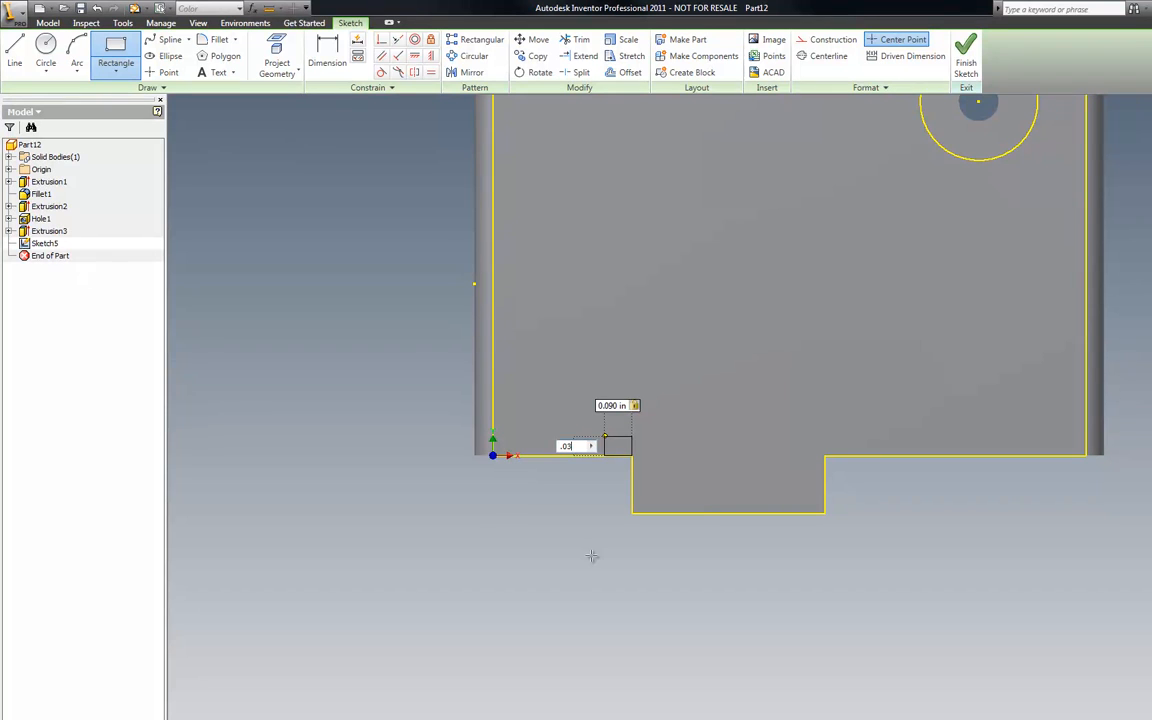
text(03)
key(Return)
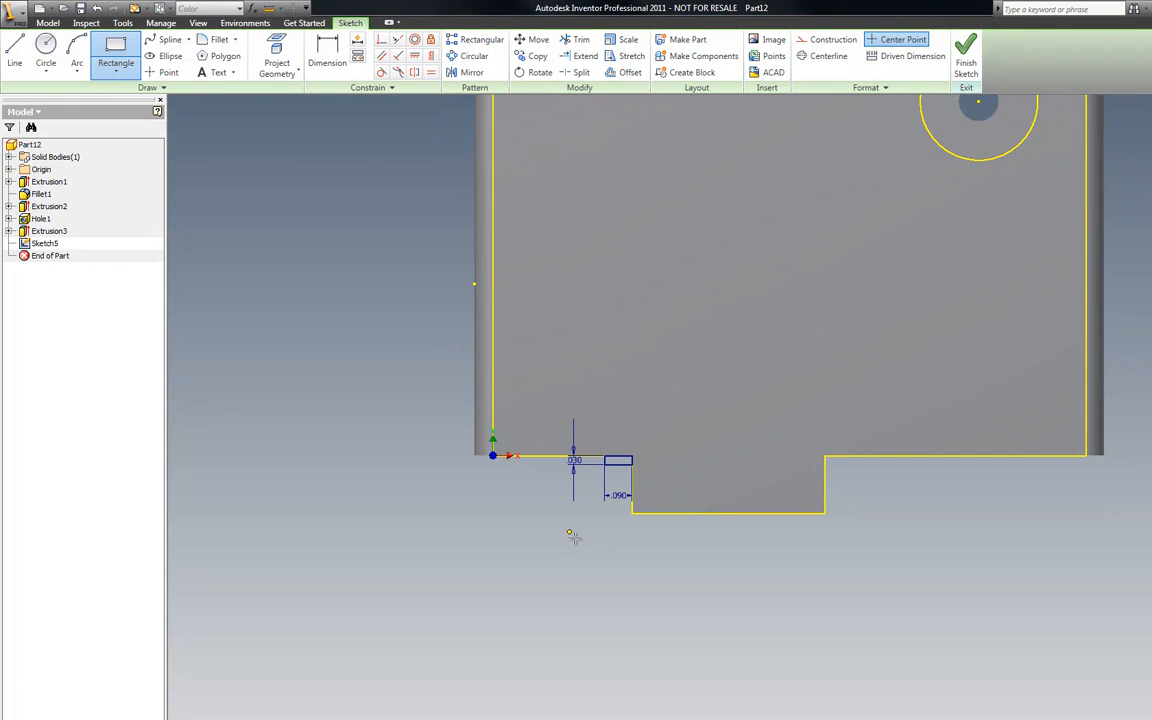
scroll(624, 451, up, 5)
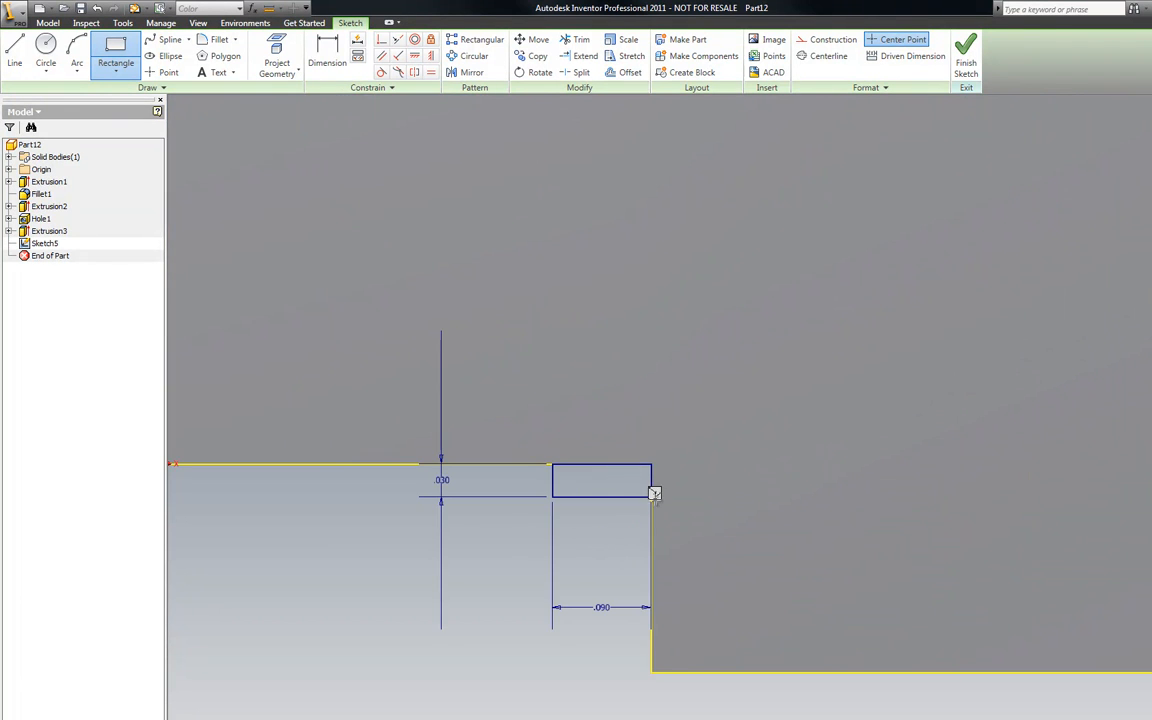
key(Escape)
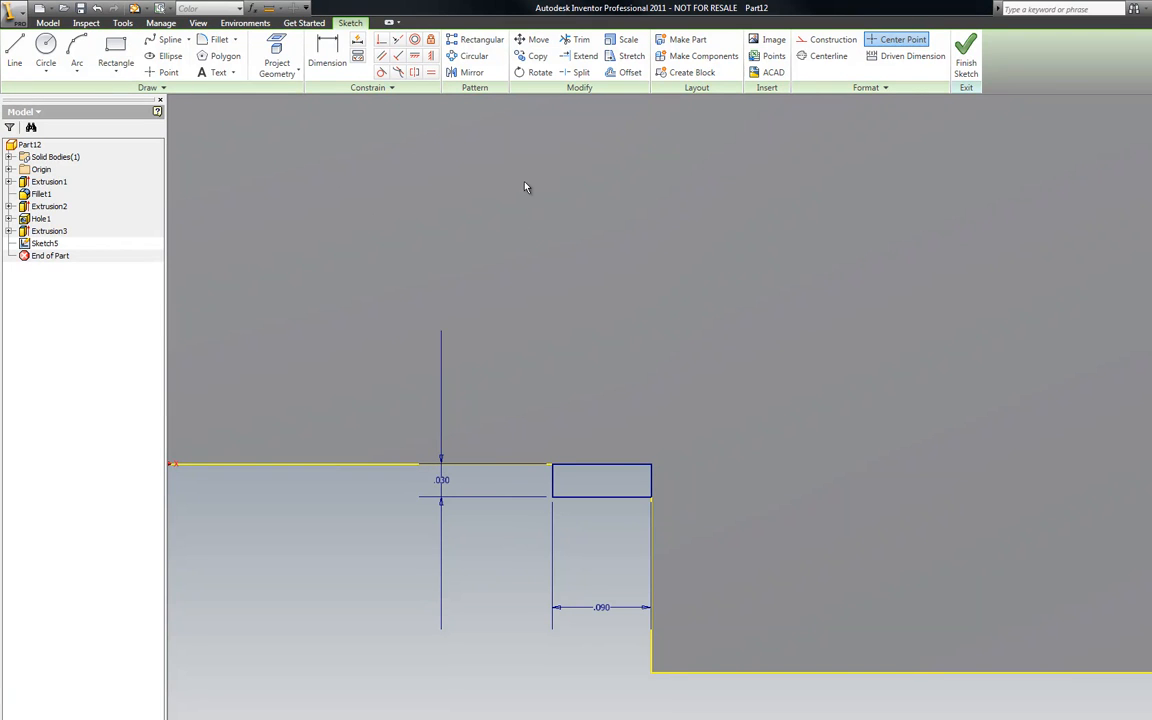
Move the small relief rectangle up so its lower right corner meets the inner corner between the tongue and base edge, removing its conflicting constraints.
click(532, 40)
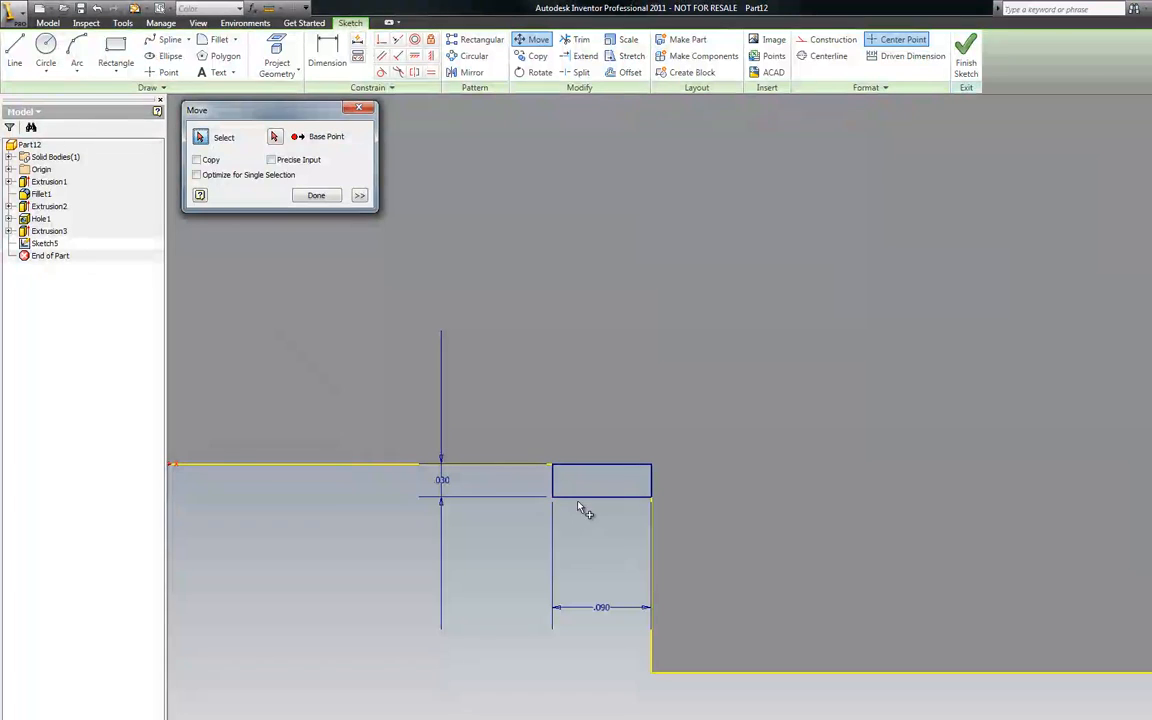
drag(545, 455, 692, 548)
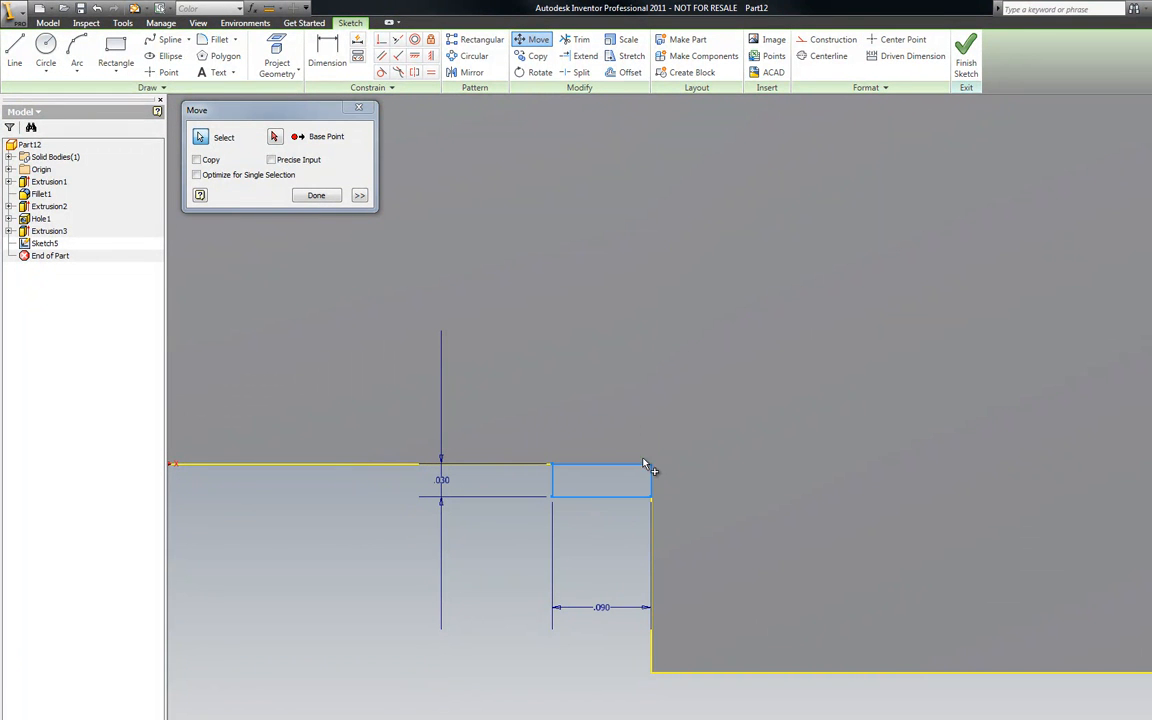
click(275, 136)
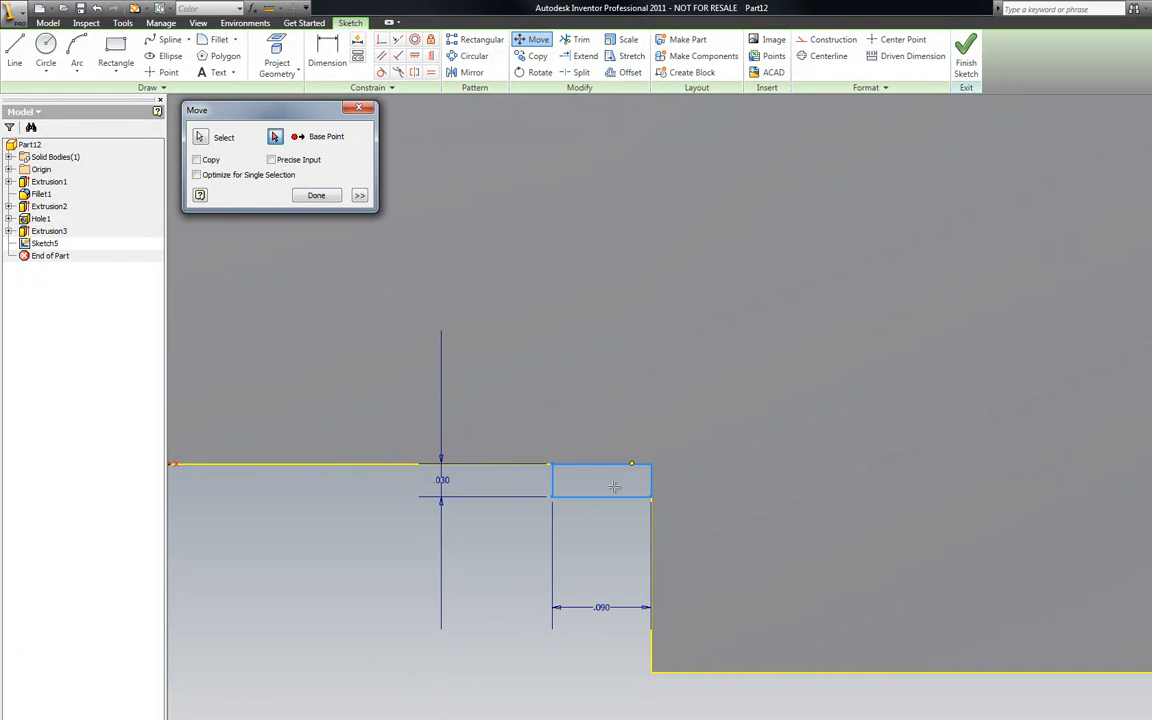
click(652, 465)
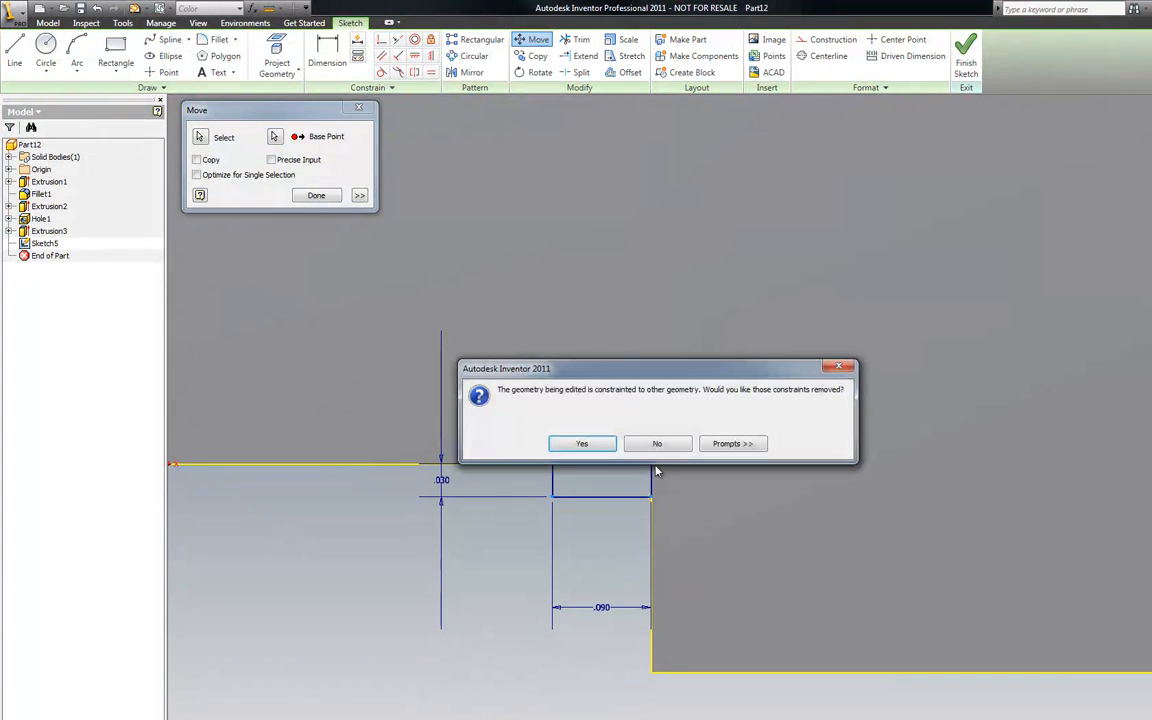
click(605, 446)
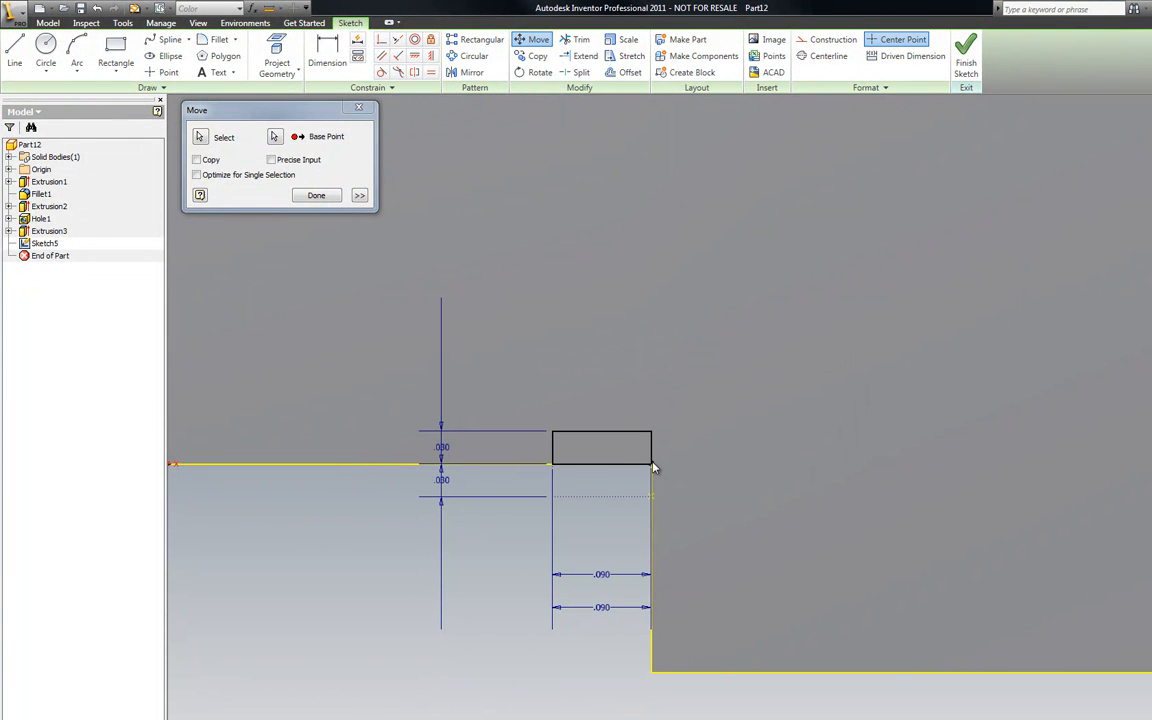
key(Escape)
scroll(398, 520, down, 4)
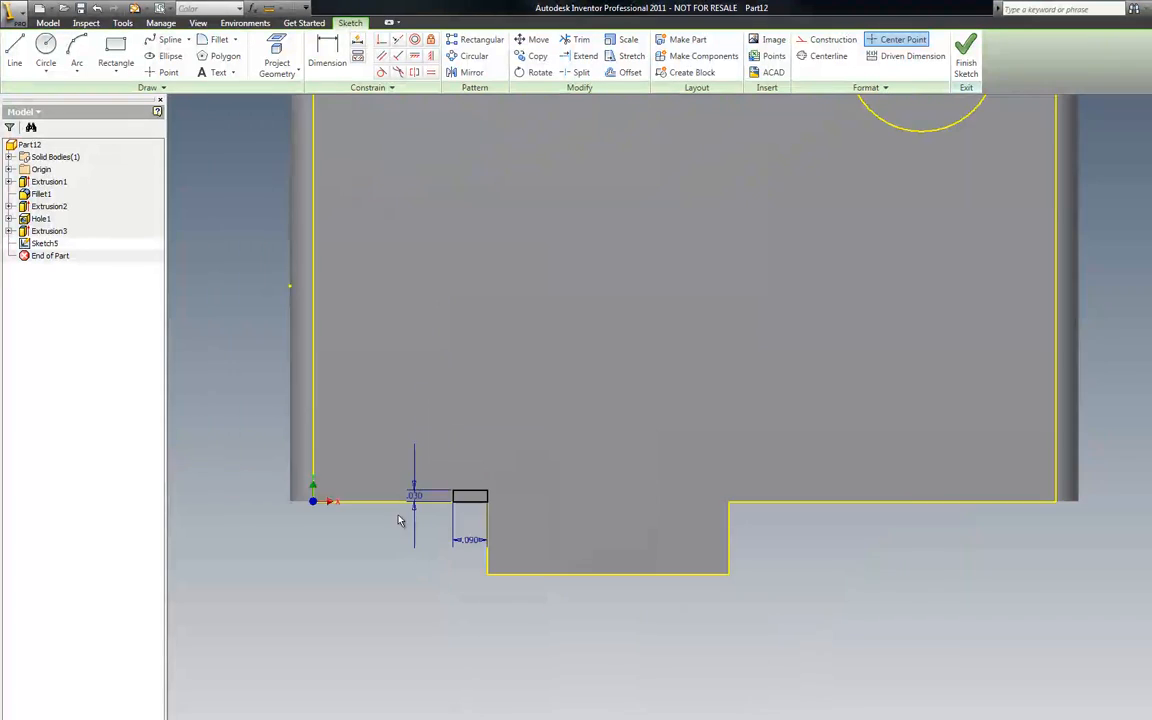
Copy the relief rectangle from its lower left corner to the inner corner on the tongue's opposite side.
scroll(398, 520, up, 4)
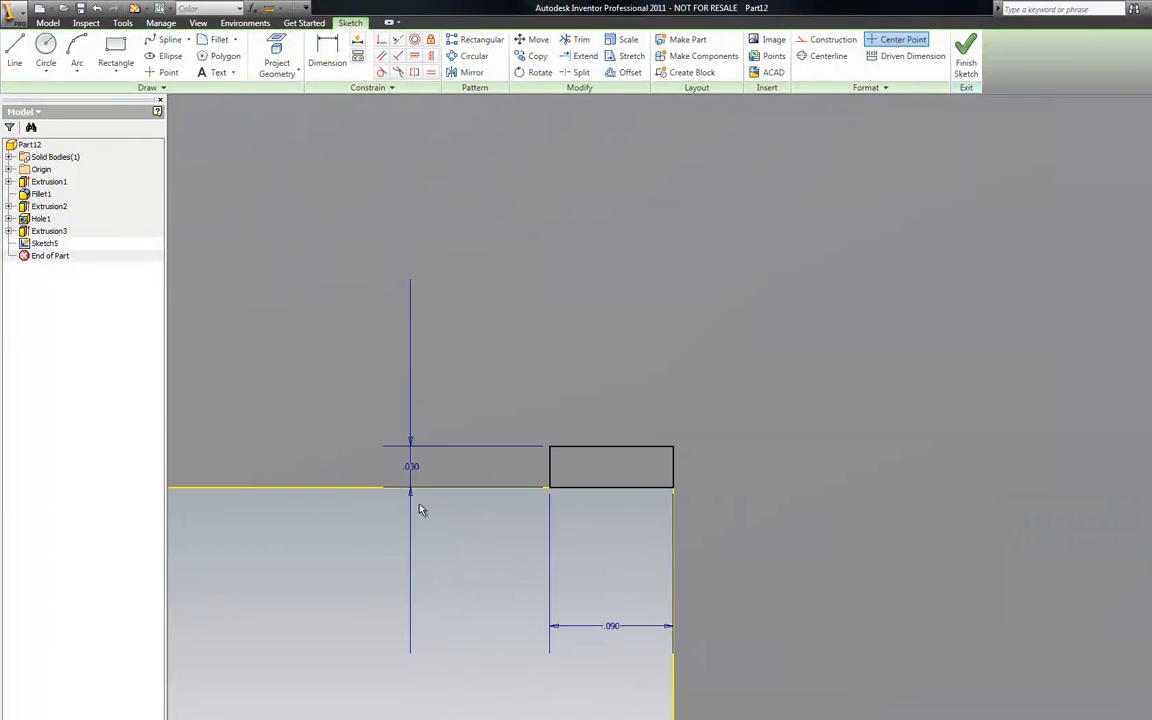
click(533, 56)
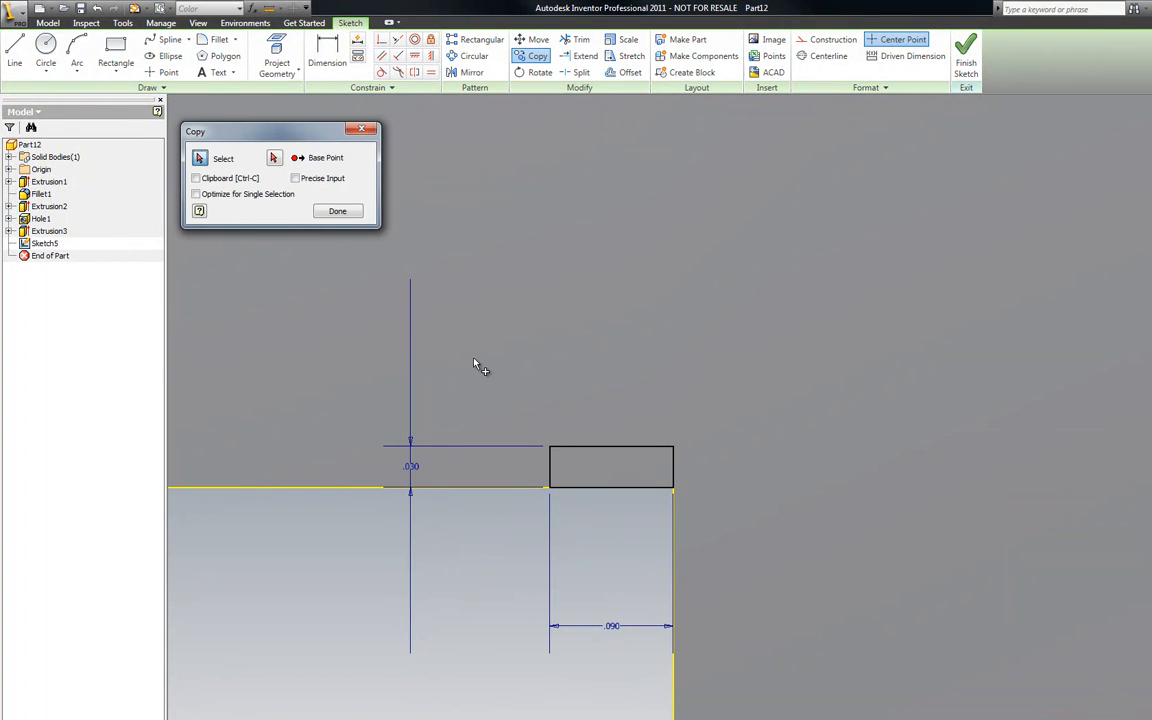
mouse_move(484, 366)
mouse_down()
mouse_move(630, 545)
mouse_move(700, 552)
mouse_up()
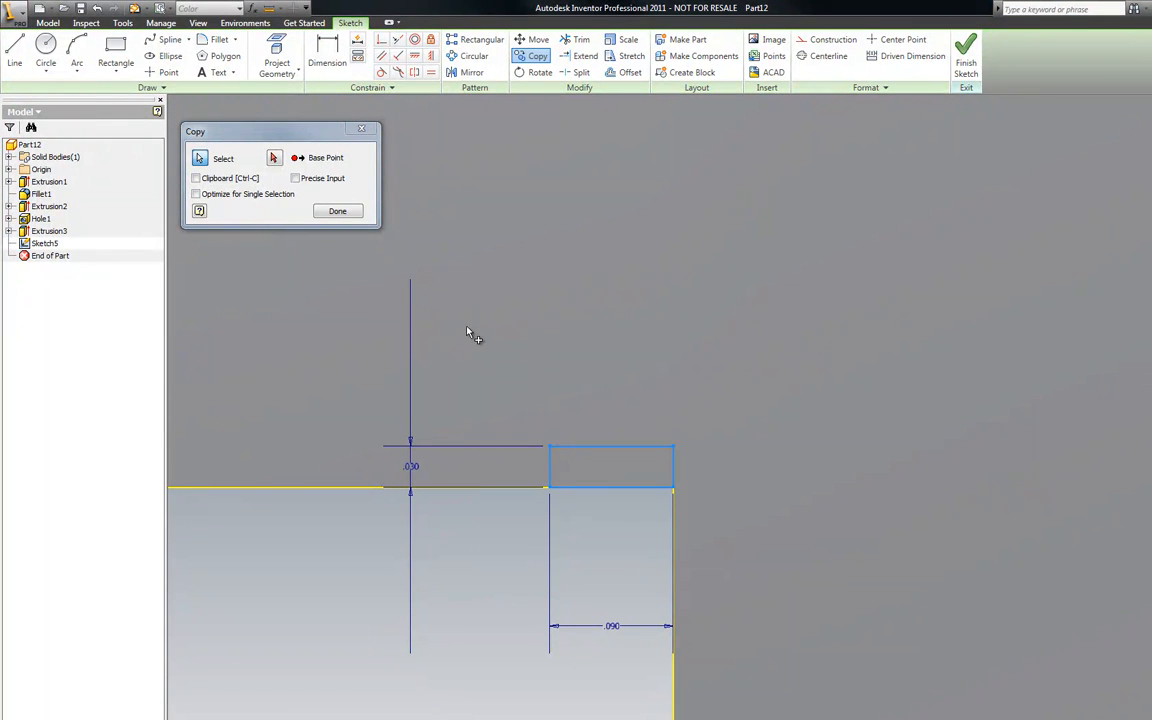
click(274, 158)
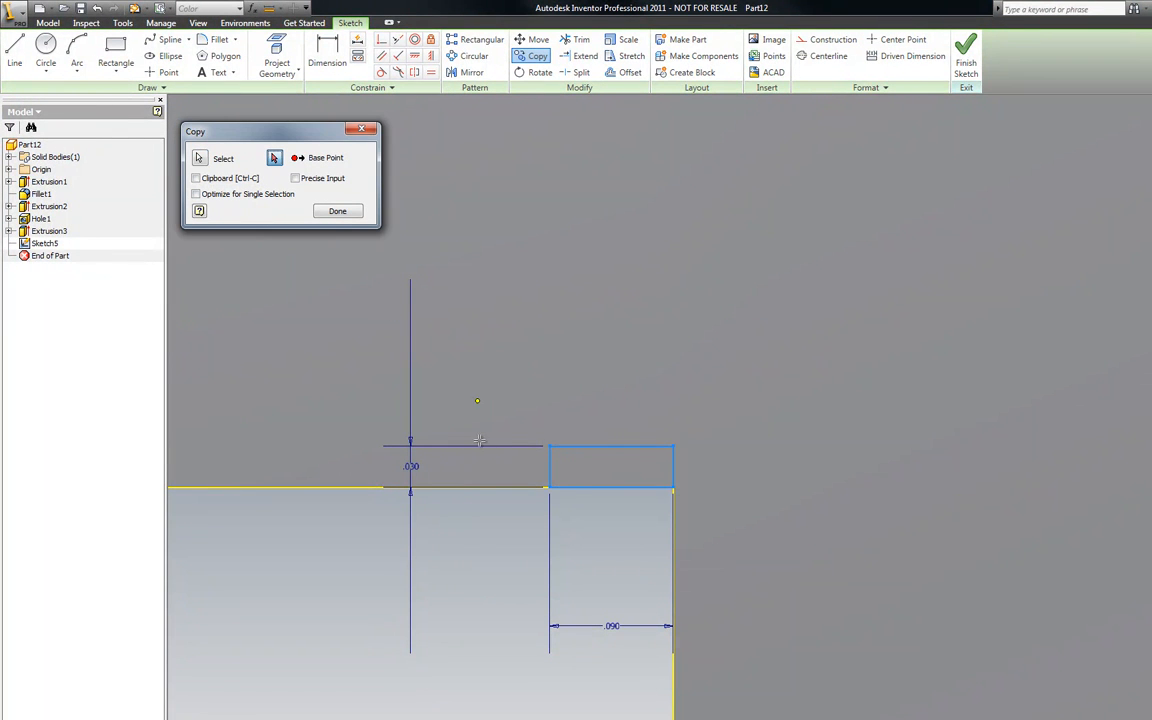
click(549, 487)
scroll(522, 486, down, 3)
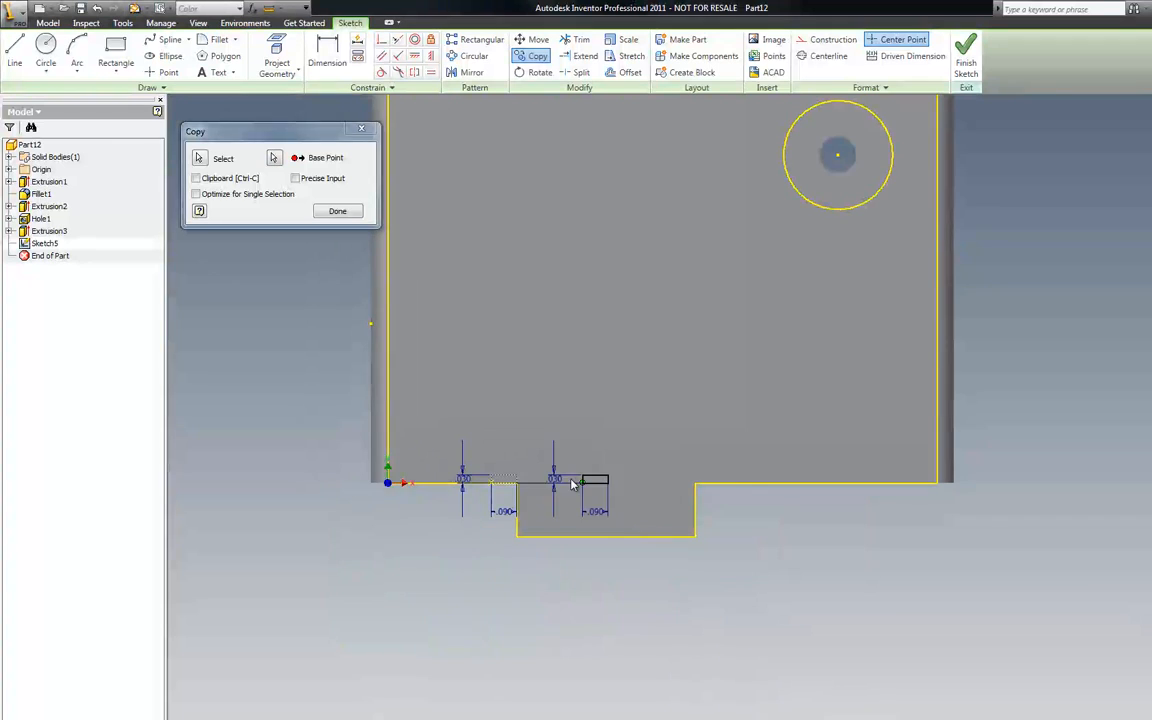
scroll(531, 484, up, 4)
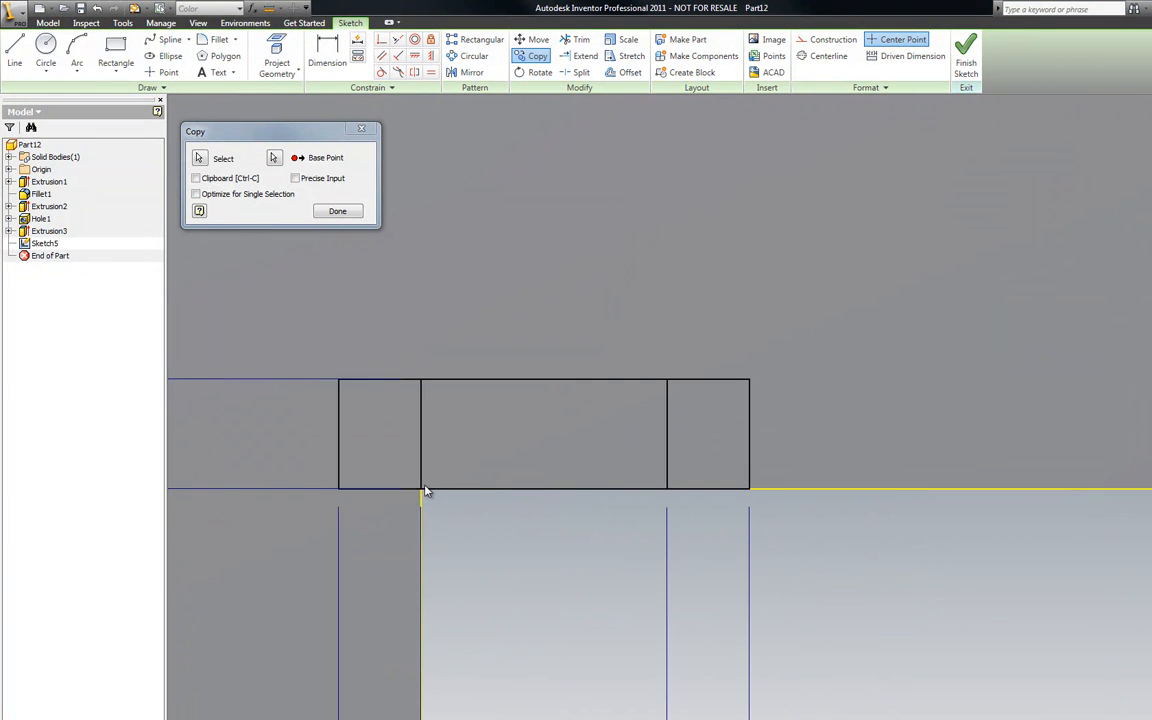
scroll(755, 478, down, 6)
click(764, 470)
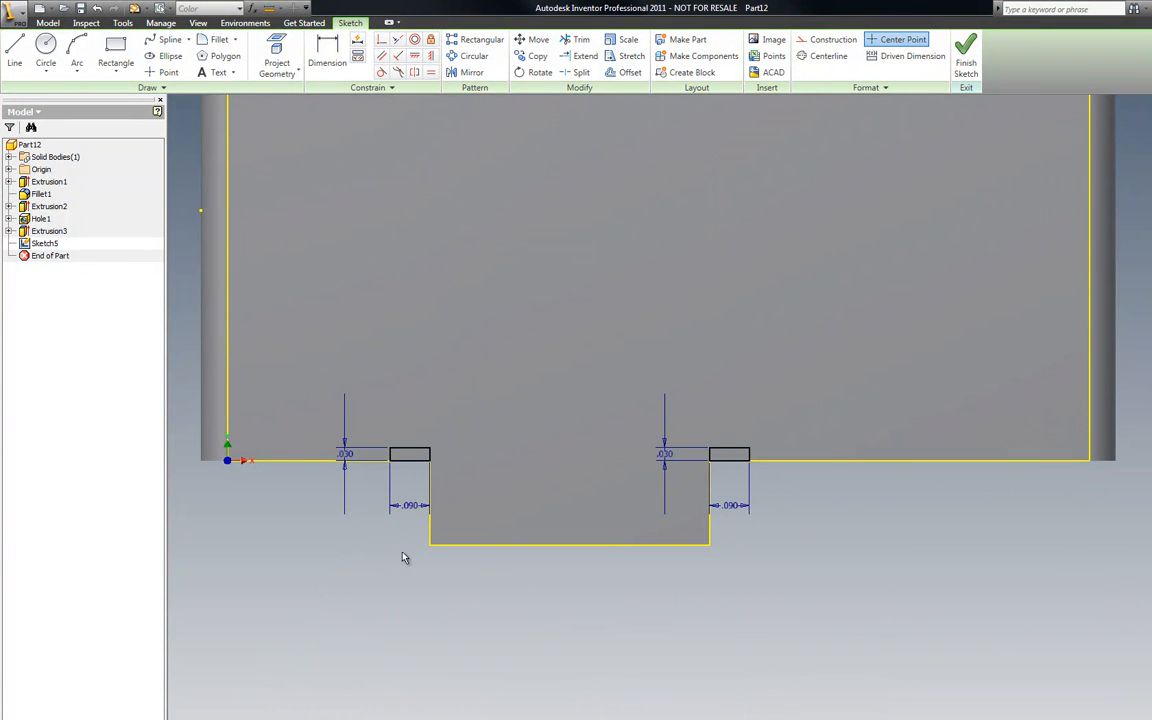
Finish the sketch and cut both small relief rectangles through the block's base beside the tongue with Extrude.
right_click(302, 495)
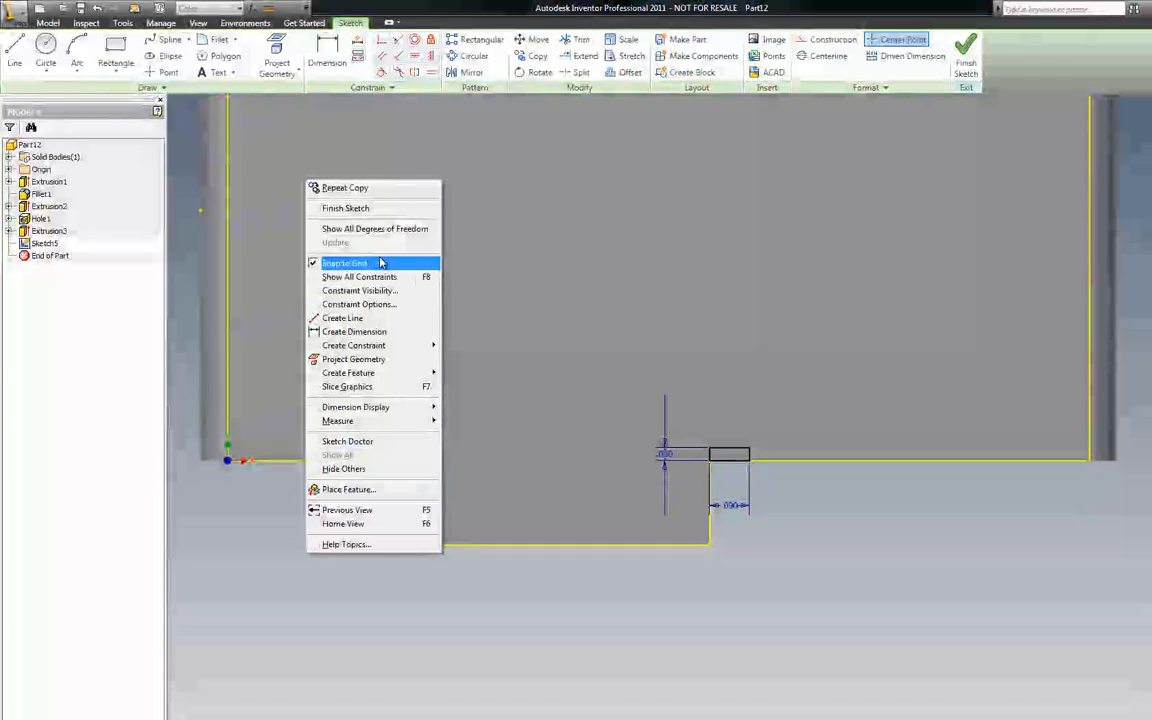
click(379, 211)
click(72, 55)
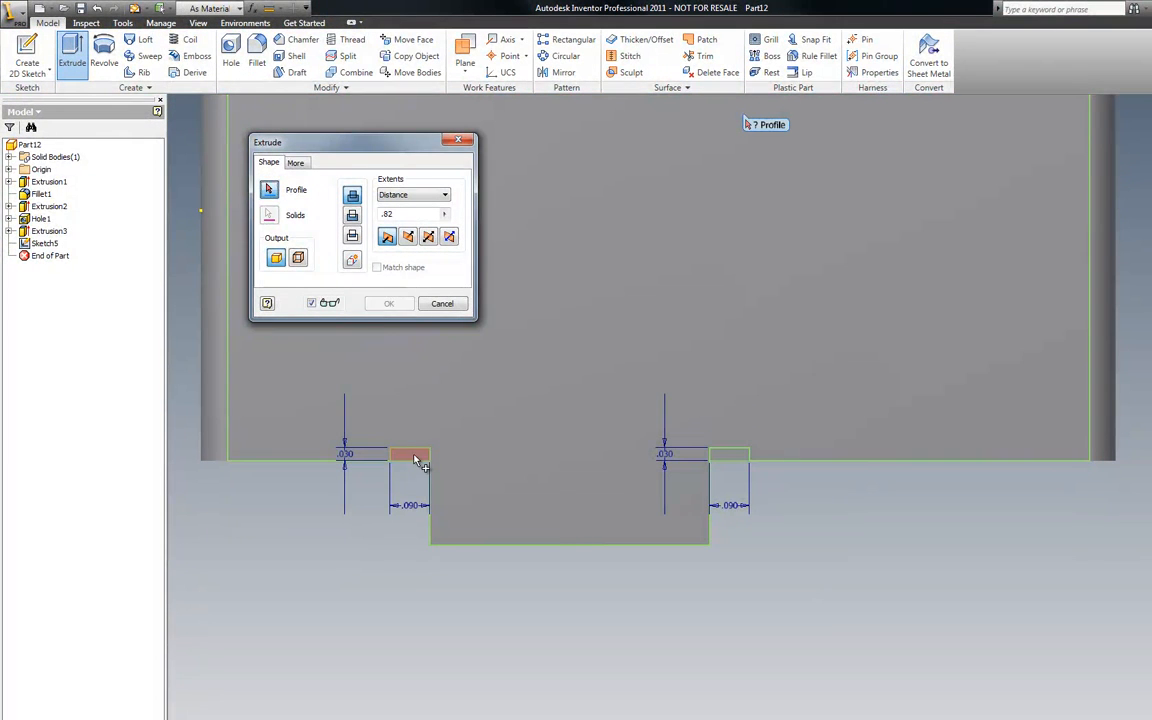
click(417, 460)
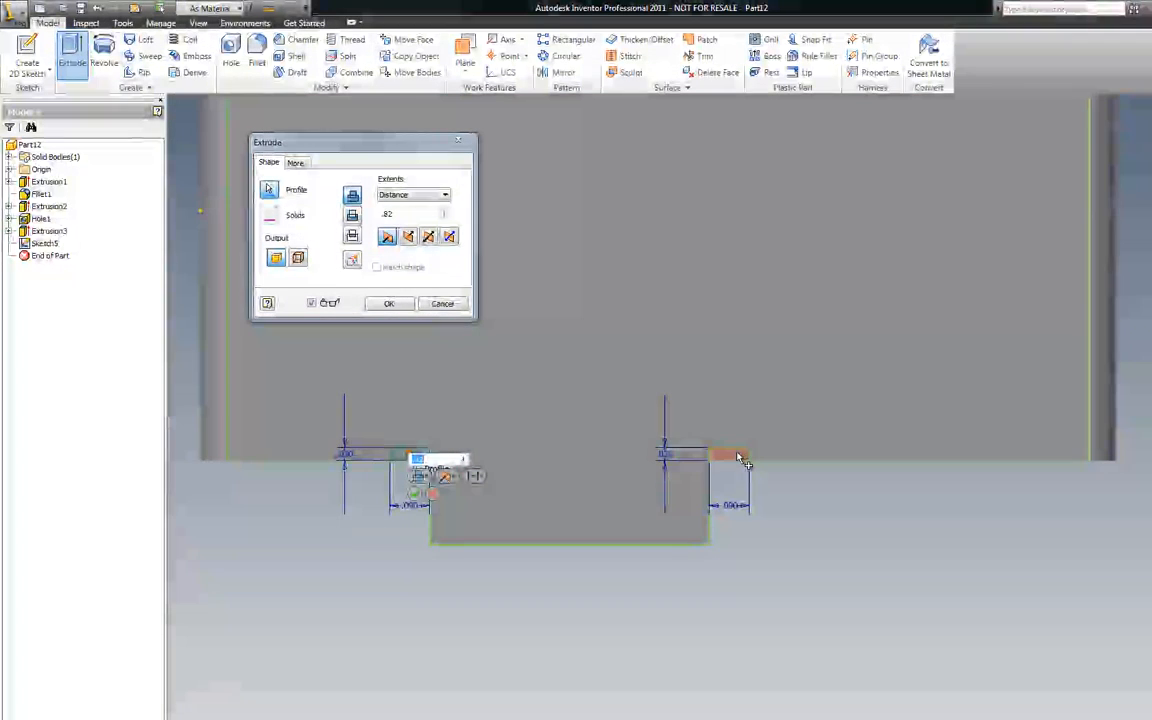
click(738, 460)
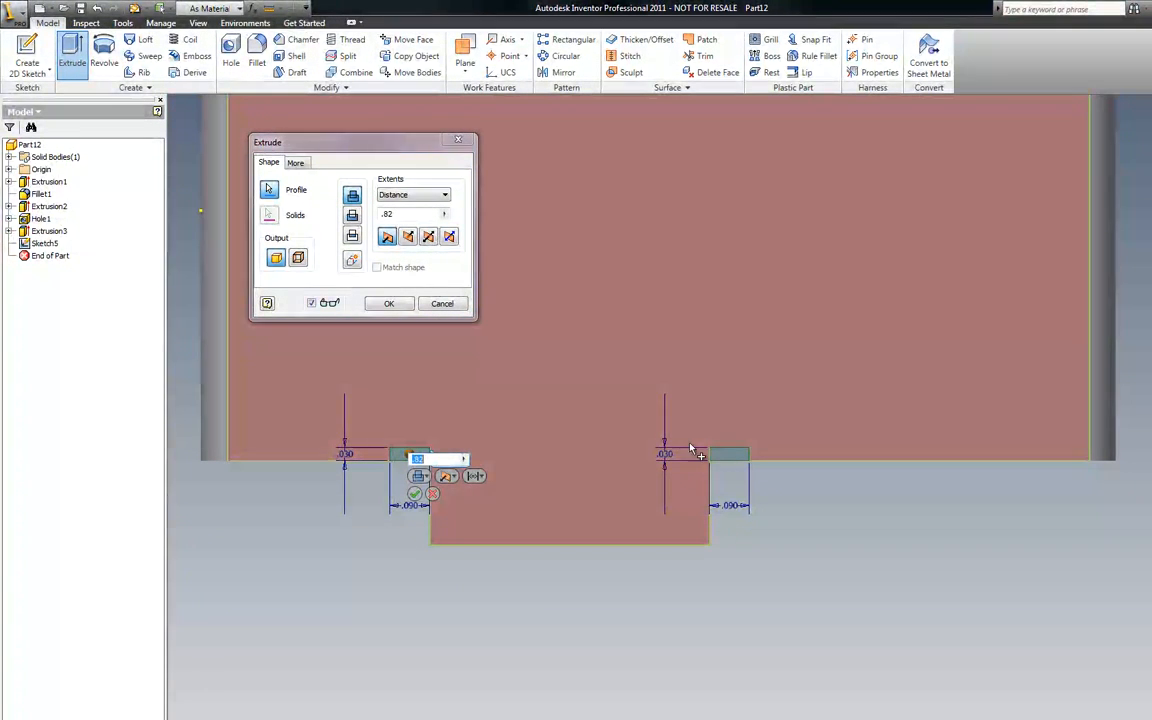
click(353, 216)
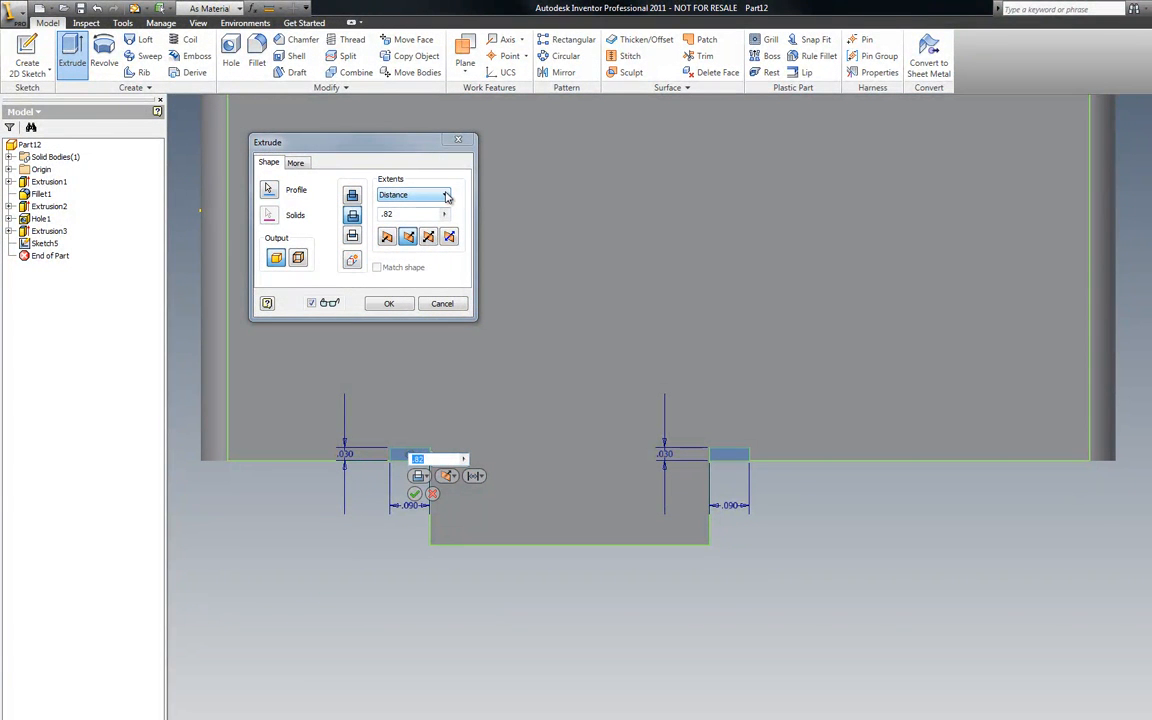
click(444, 194)
click(400, 239)
click(391, 305)
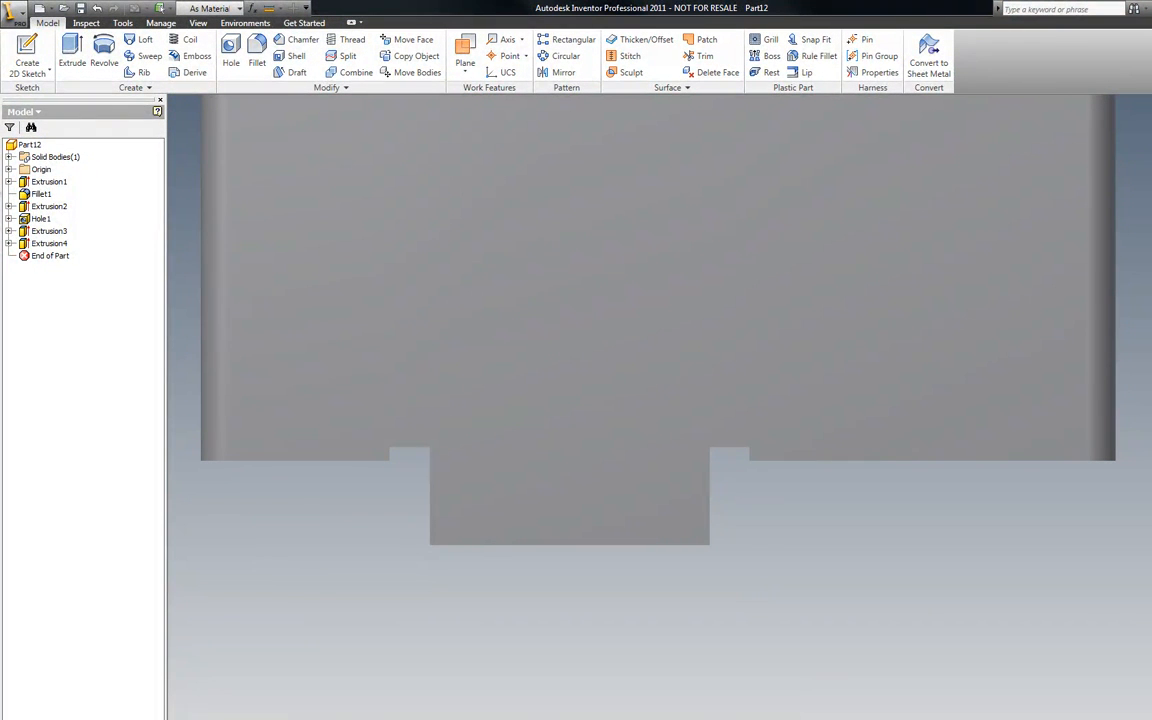
Switch to the Tool Post Holder drawing in Adobe Reader, check the reliefs in the side view, and return to Inventor's home view.
mouse_move(0, 125)
mouse_down()
mouse_move(651, 70)
mouse_move(1151, 20)
mouse_move(1151, 10)
mouse_up()
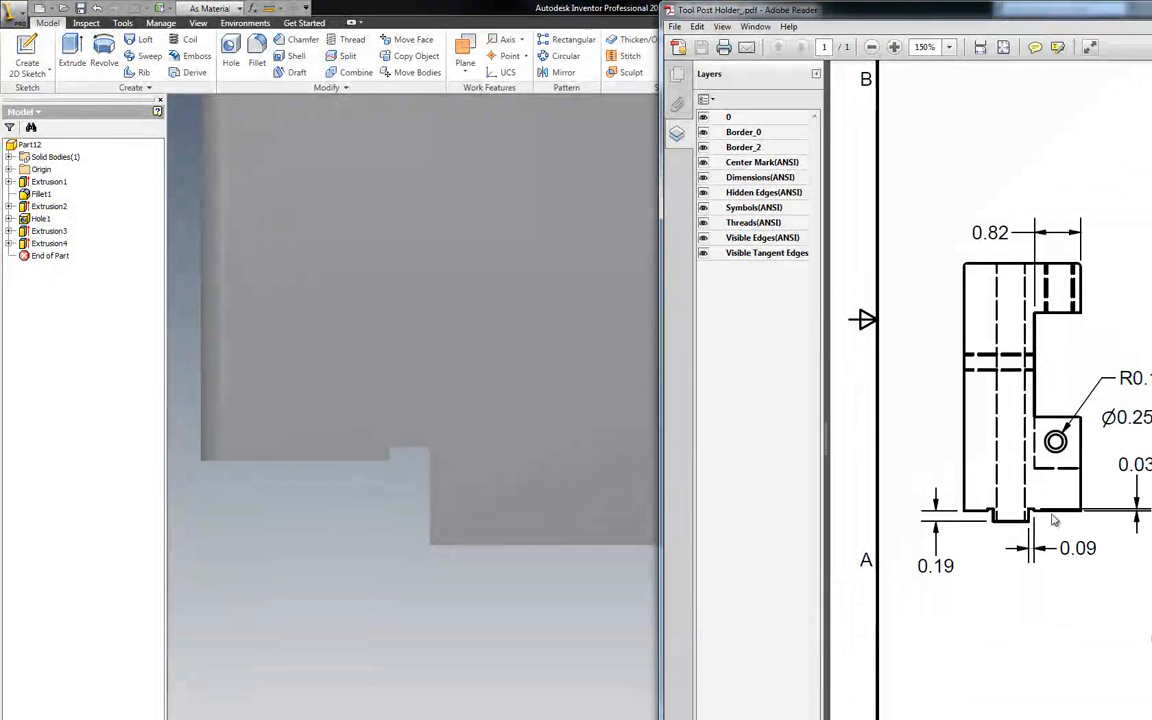
drag(944, 7, 0, 125)
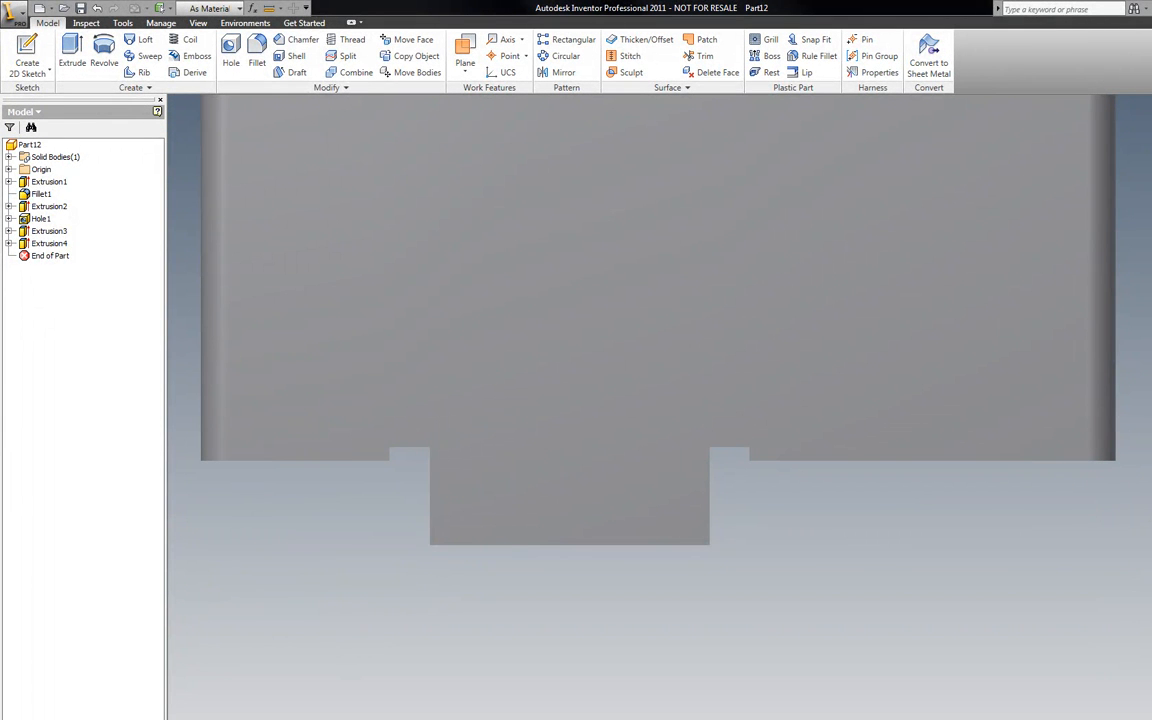
key(F6)
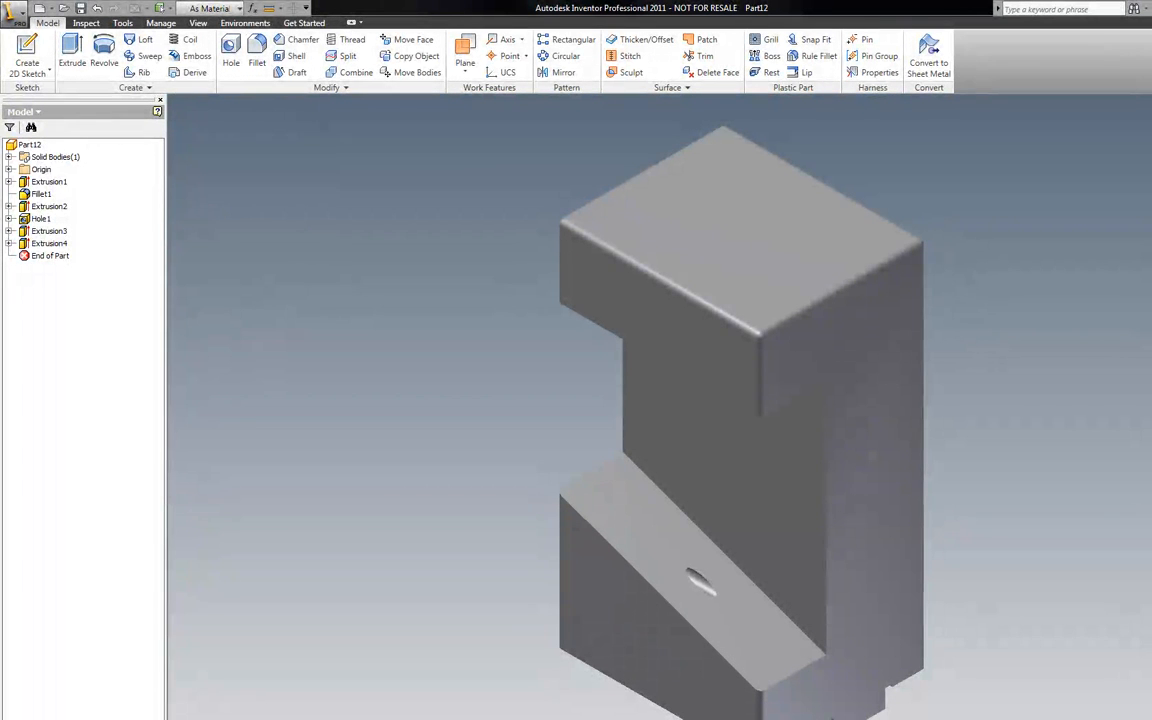
Switch to the Tool Post Holder drawing in Adobe Reader and examine the hole callouts and spacing in the top and front views.
drag(0, 186, 215, 185)
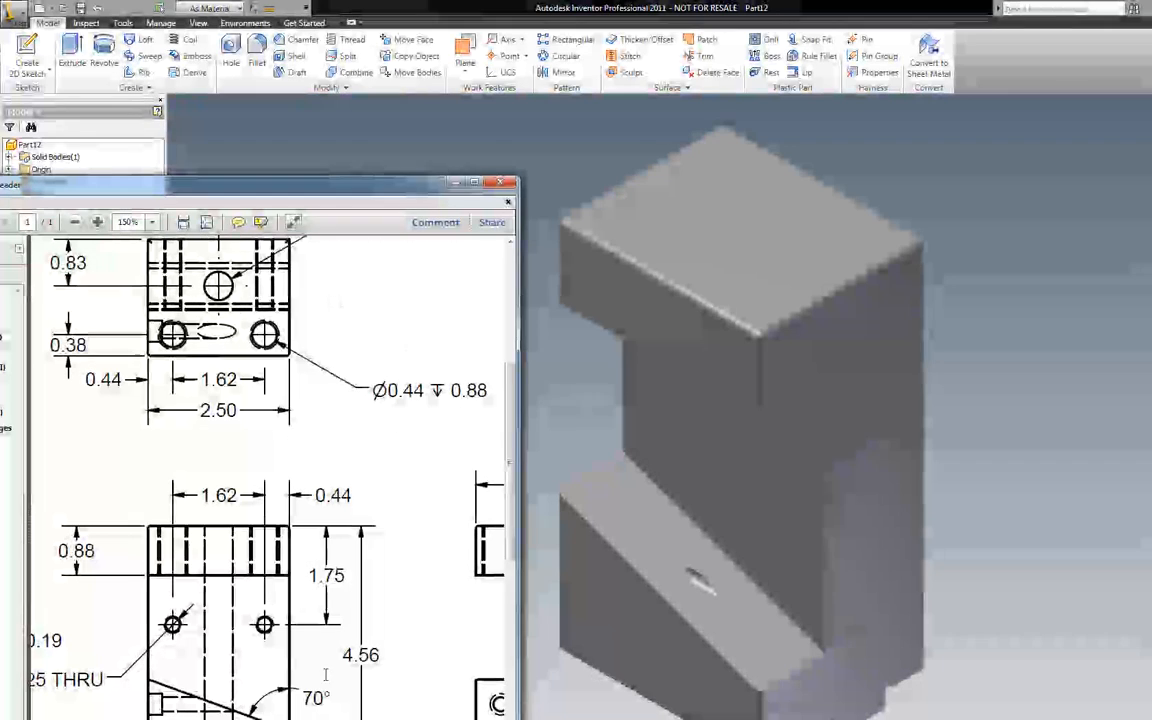
drag(507, 478, 510, 372)
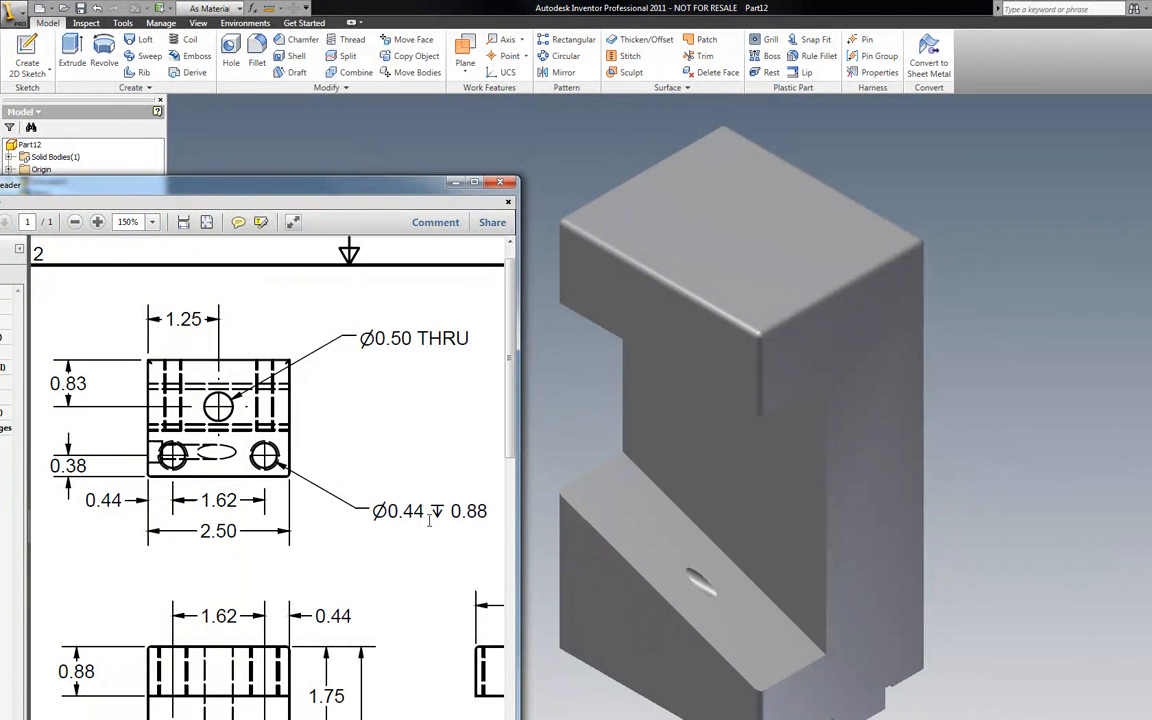
scroll(400, 512, down, 3)
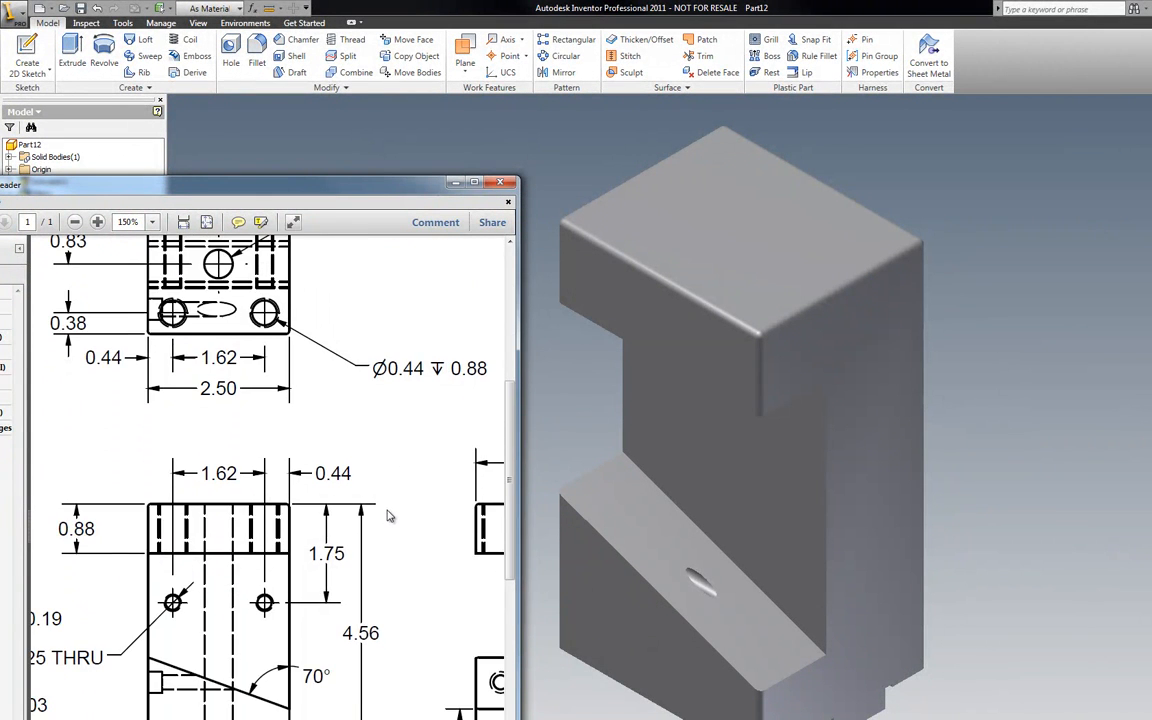
scroll(266, 478, right, 5)
scroll(266, 478, left, 5)
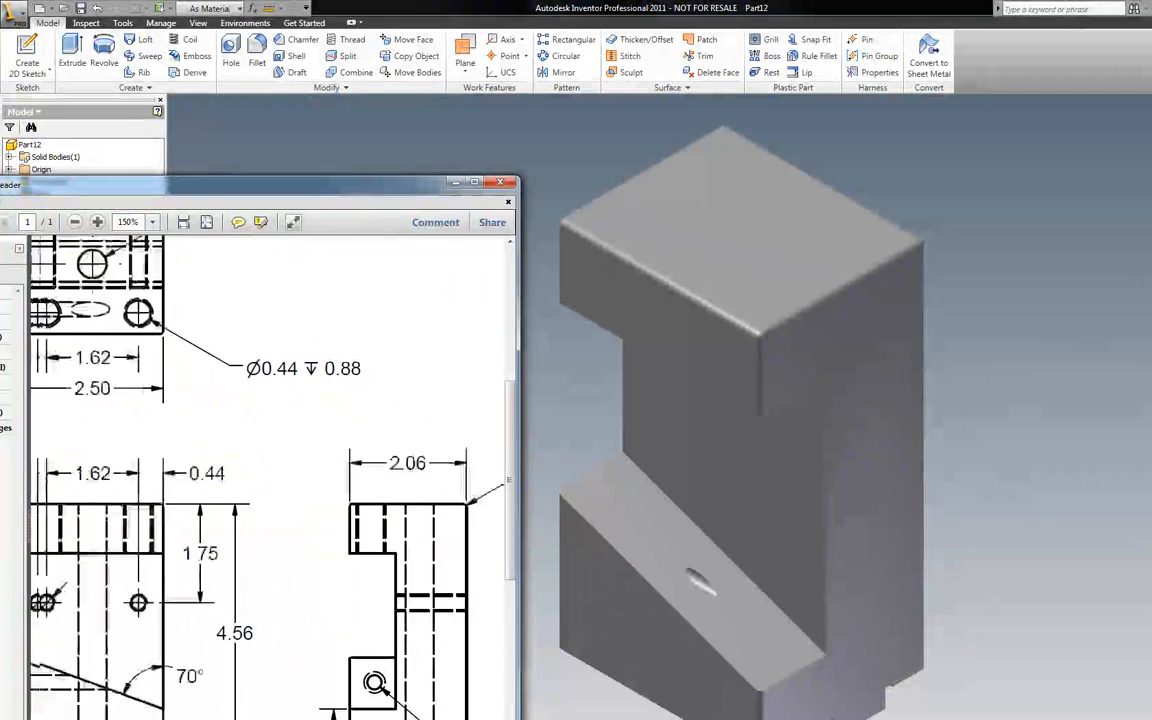
scroll(268, 622, up, 3)
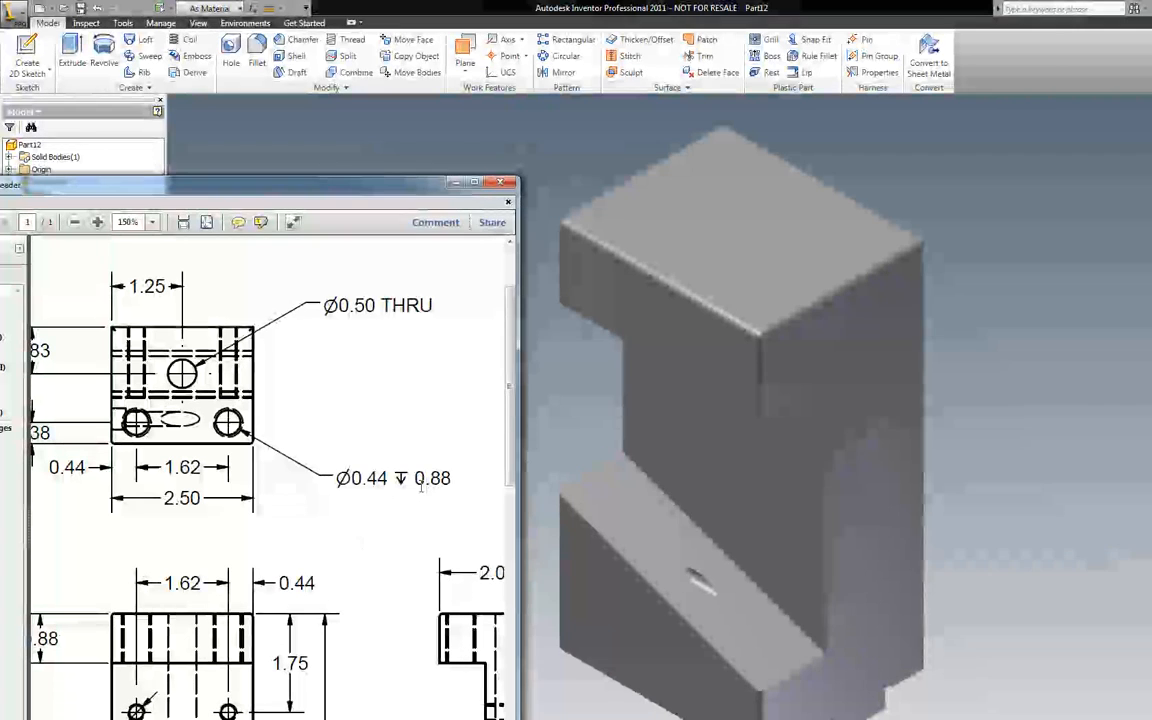
scroll(419, 495, down, 1)
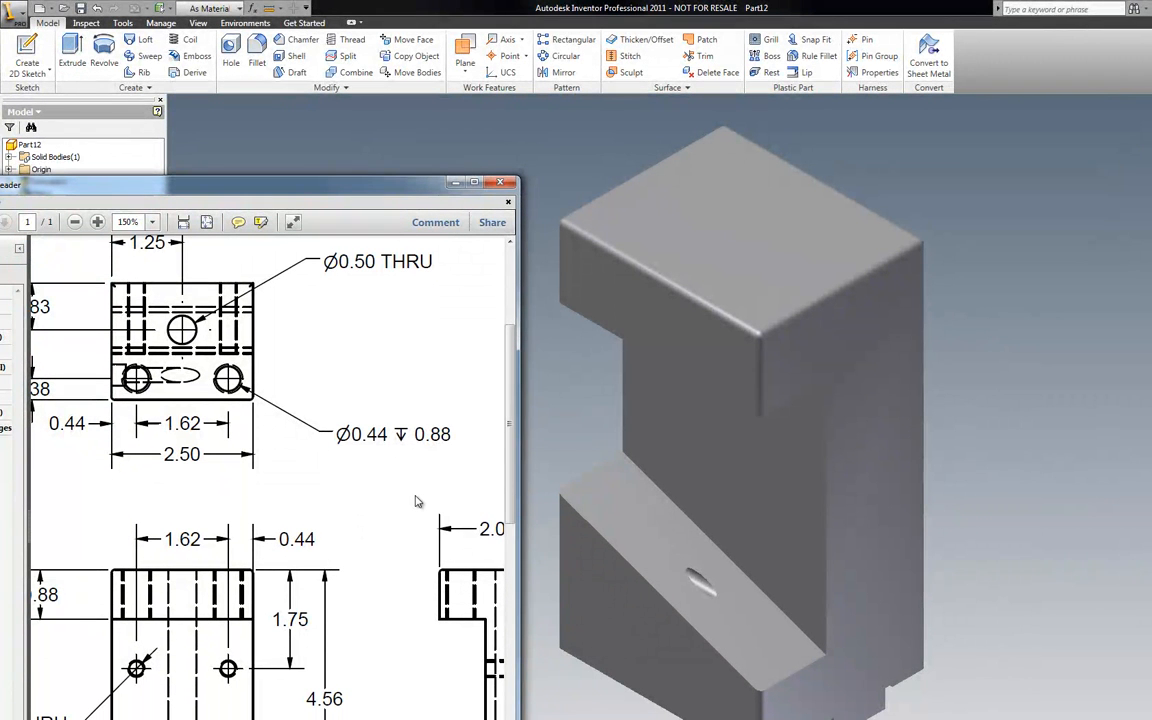
scroll(416, 503, down, 1)
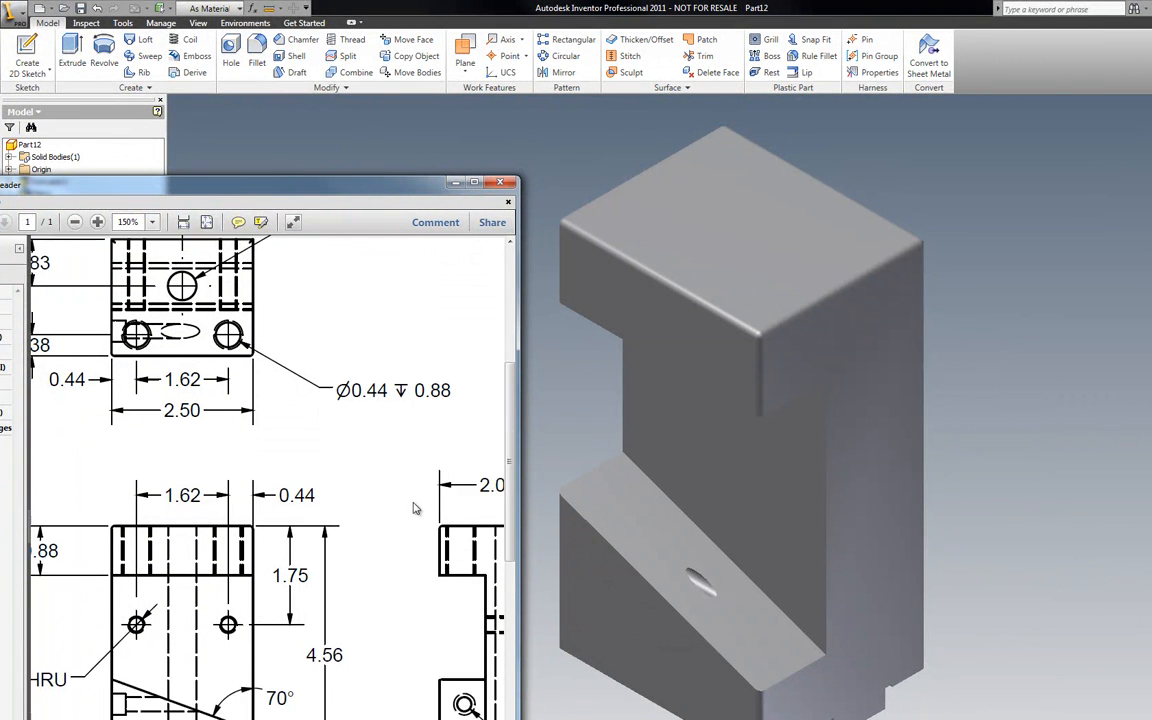
scroll(400, 538, up, 1)
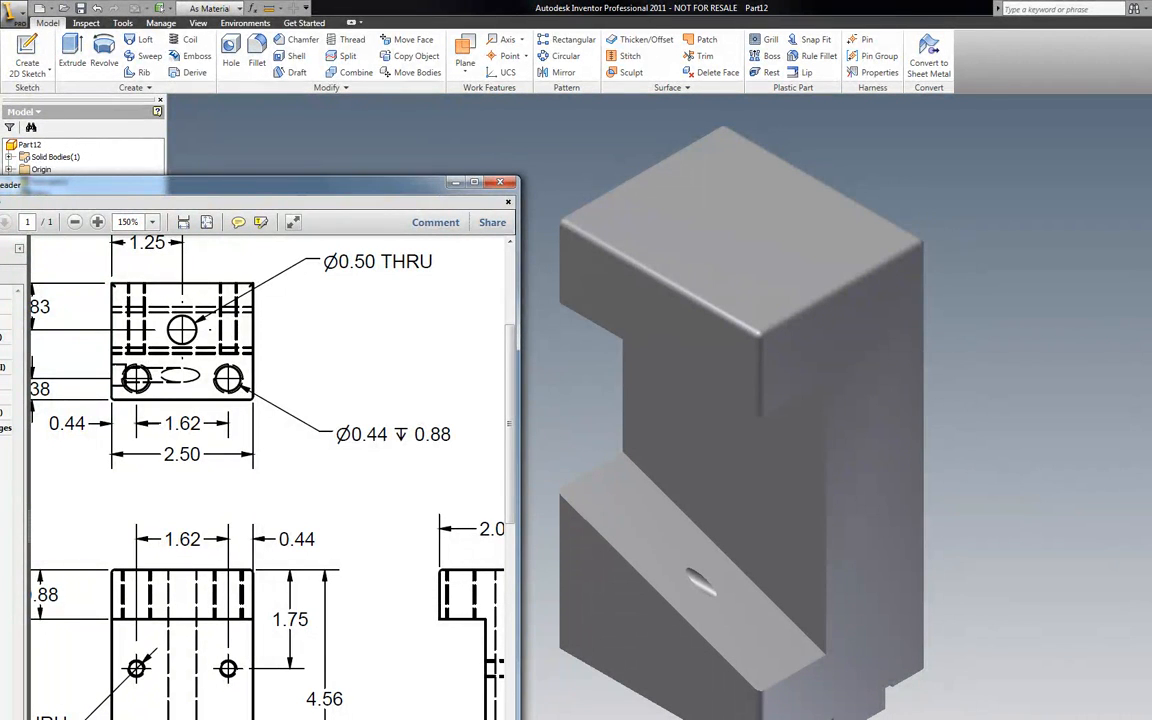
Switch to the Tool Post Screw drawing, examine the screw's diameters and thread callout at 66.7% zoom, and return to Inventor.
key(alt+Tab)
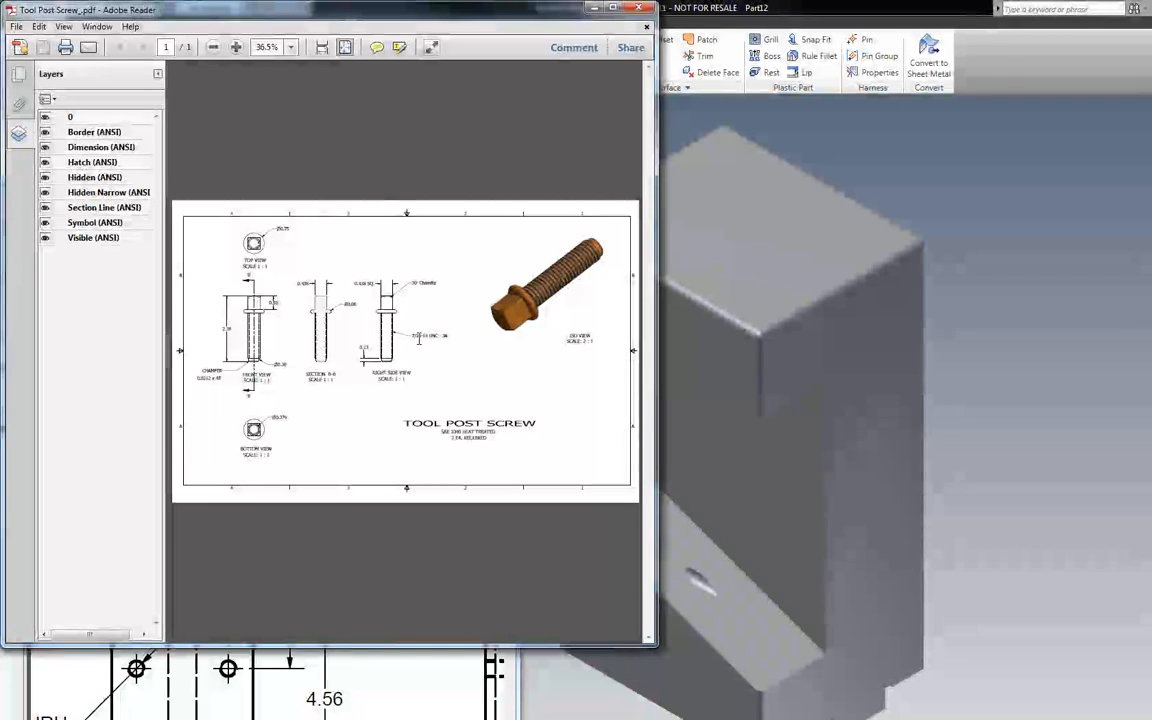
click(236, 47)
click(236, 47)
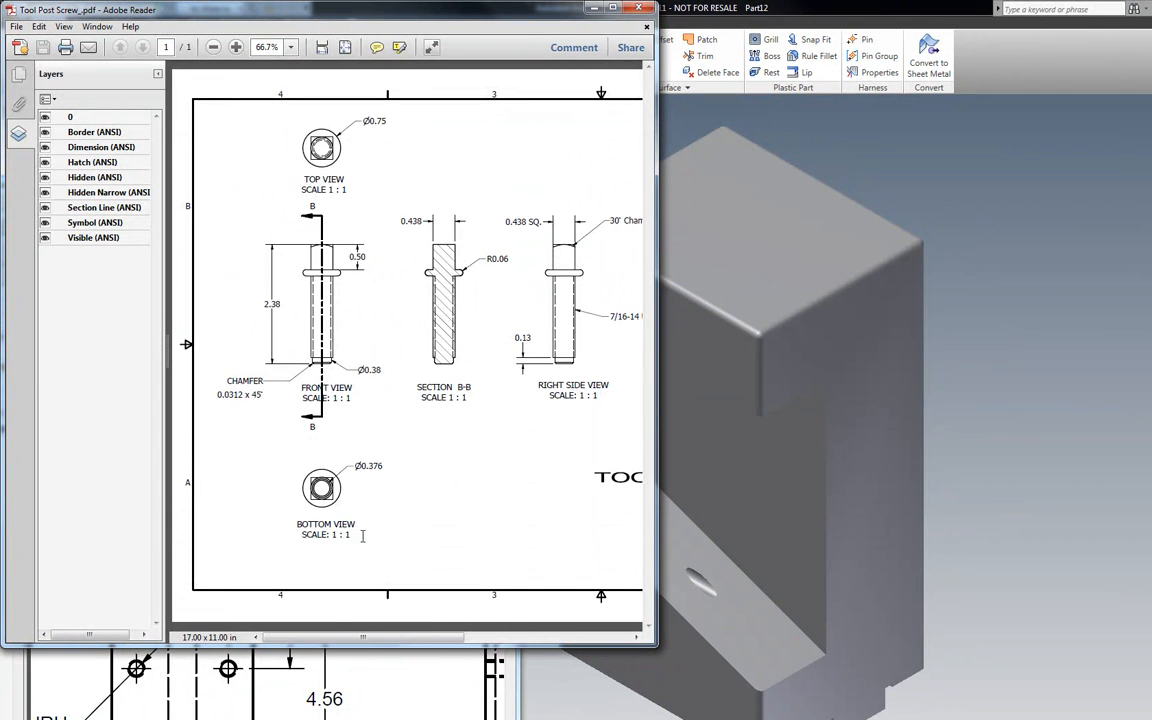
mouse_move(329, 637)
mouse_down()
mouse_move(458, 641)
mouse_move(421, 641)
mouse_up()
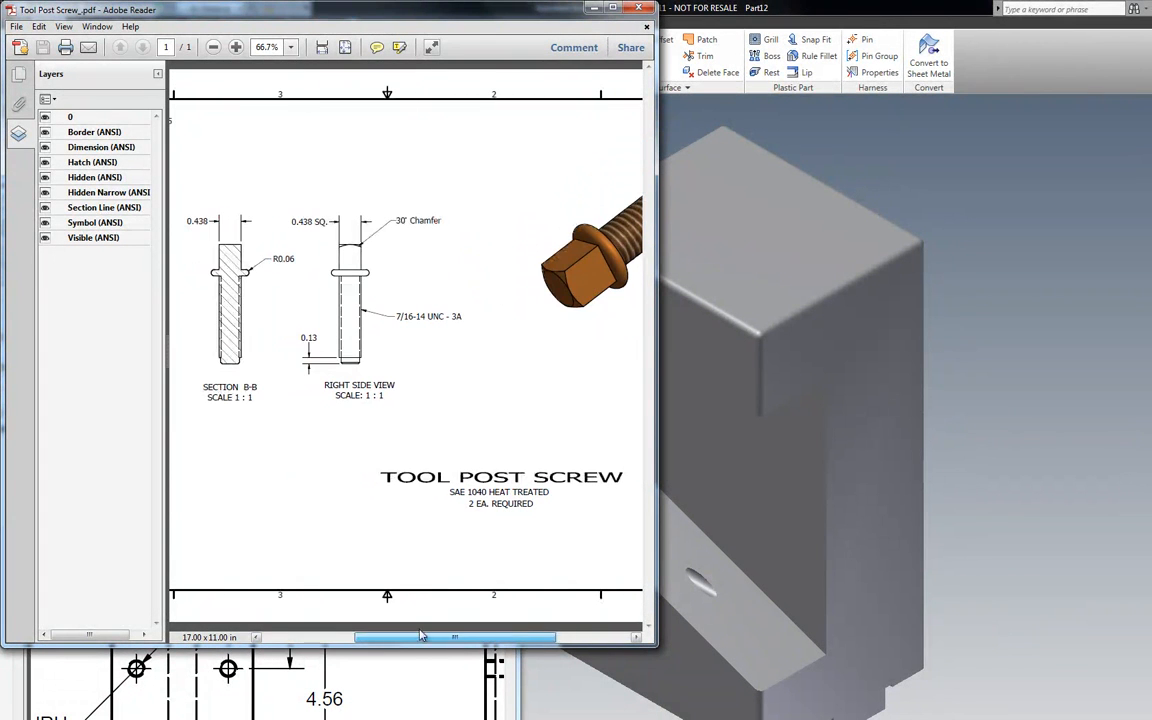
drag(474, 11, 0, 60)
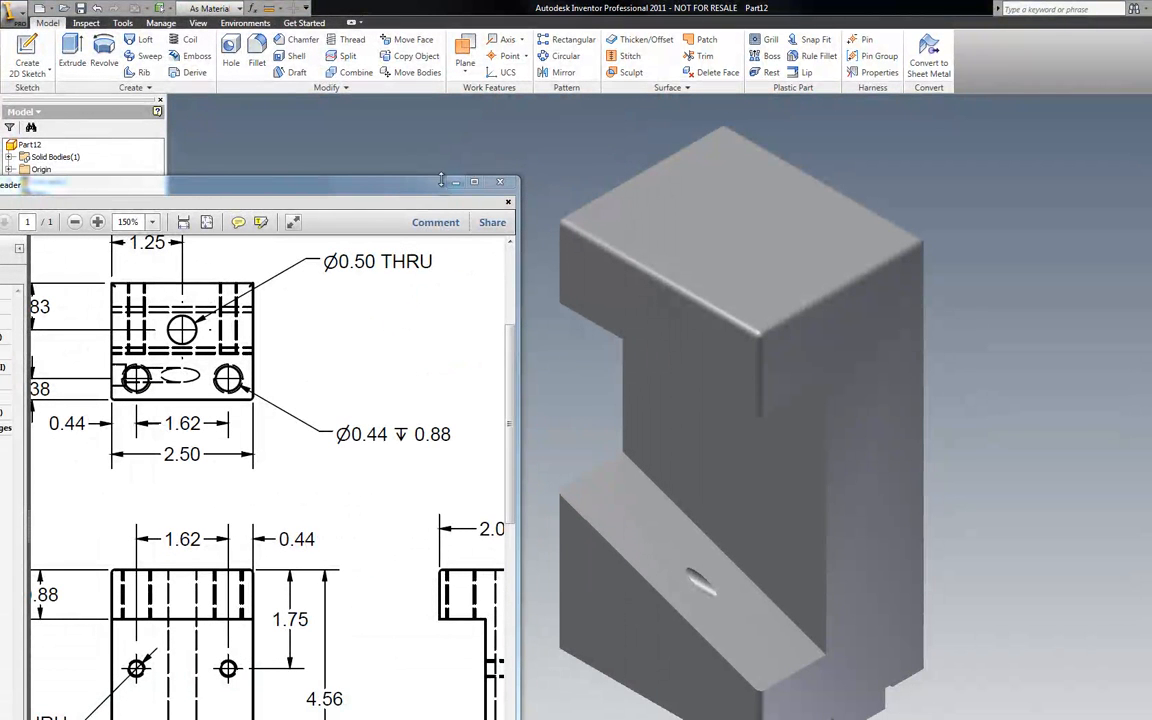
drag(383, 190, 364, 173)
click(482, 165)
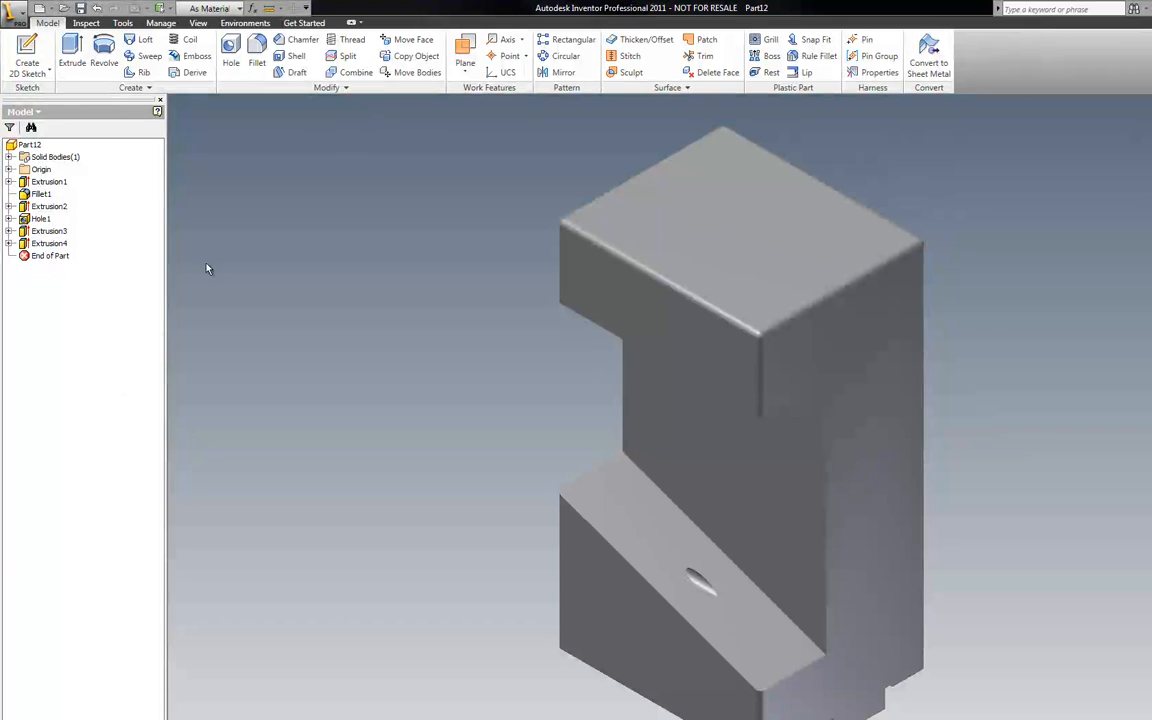
Start a sketch on the block's top face and place two hole-center points side by side toward its front edge.
right_click(260, 152)
click(298, 179)
click(680, 214)
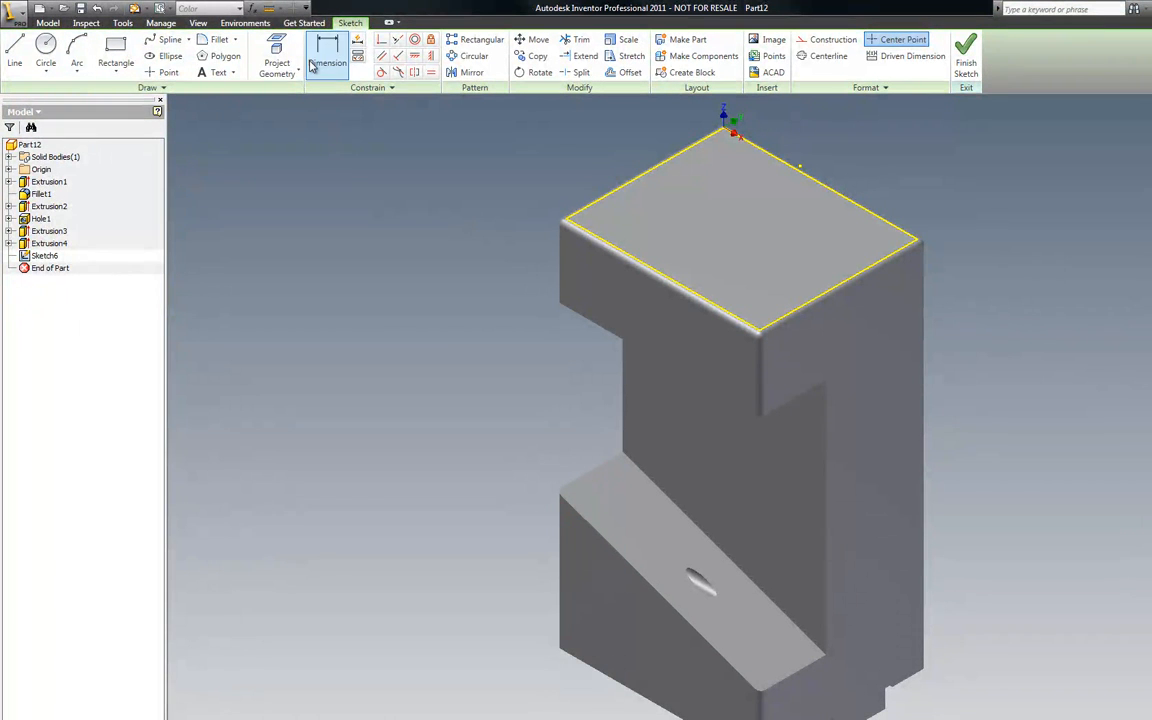
click(162, 72)
click(648, 224)
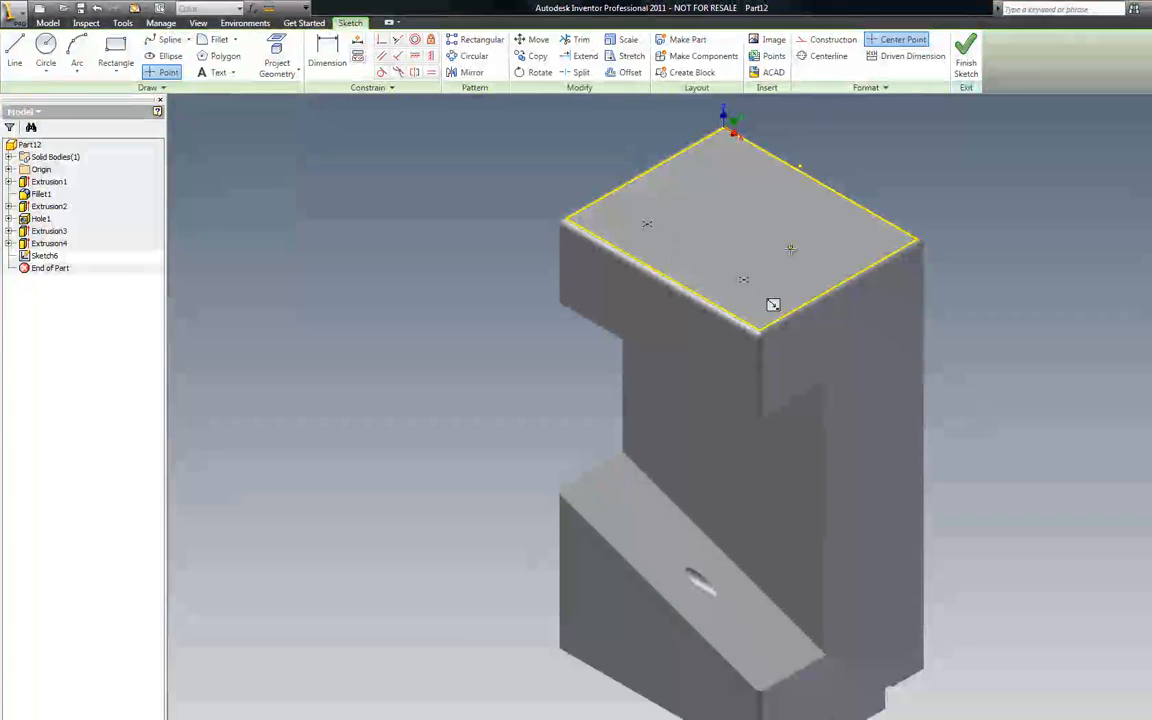
key(Escape)
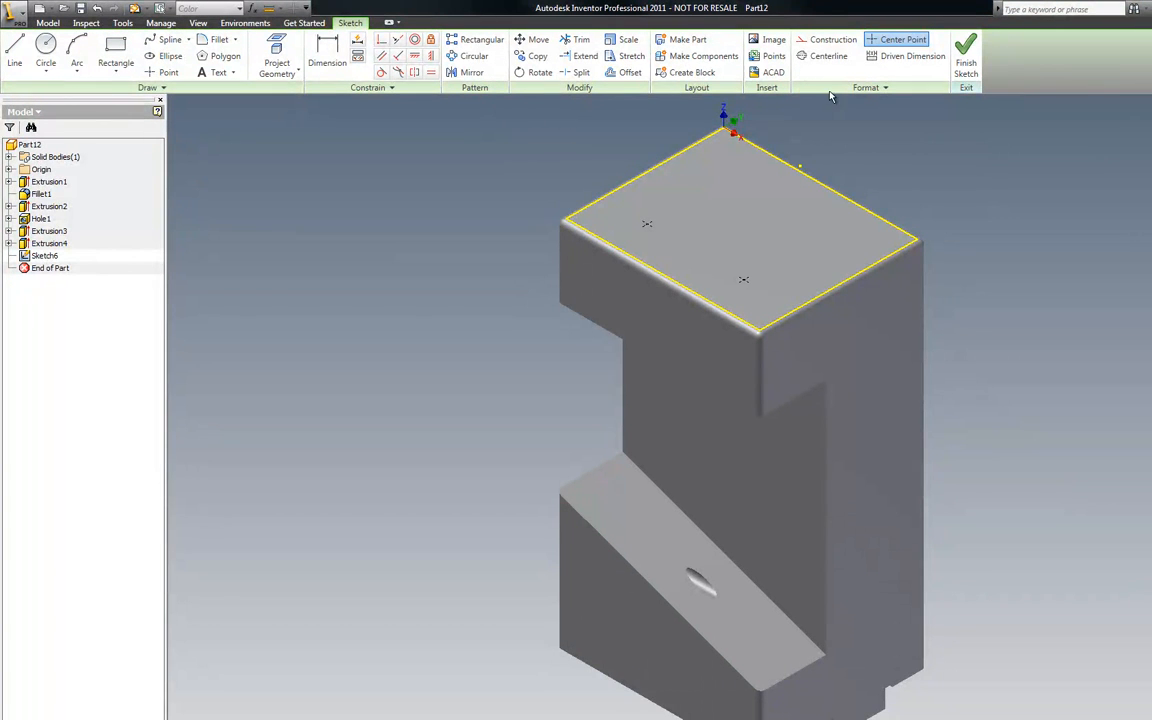
View the sketch straight on and project the block's outer rear edge beyond the top fillet into it.
key(Page_Up)
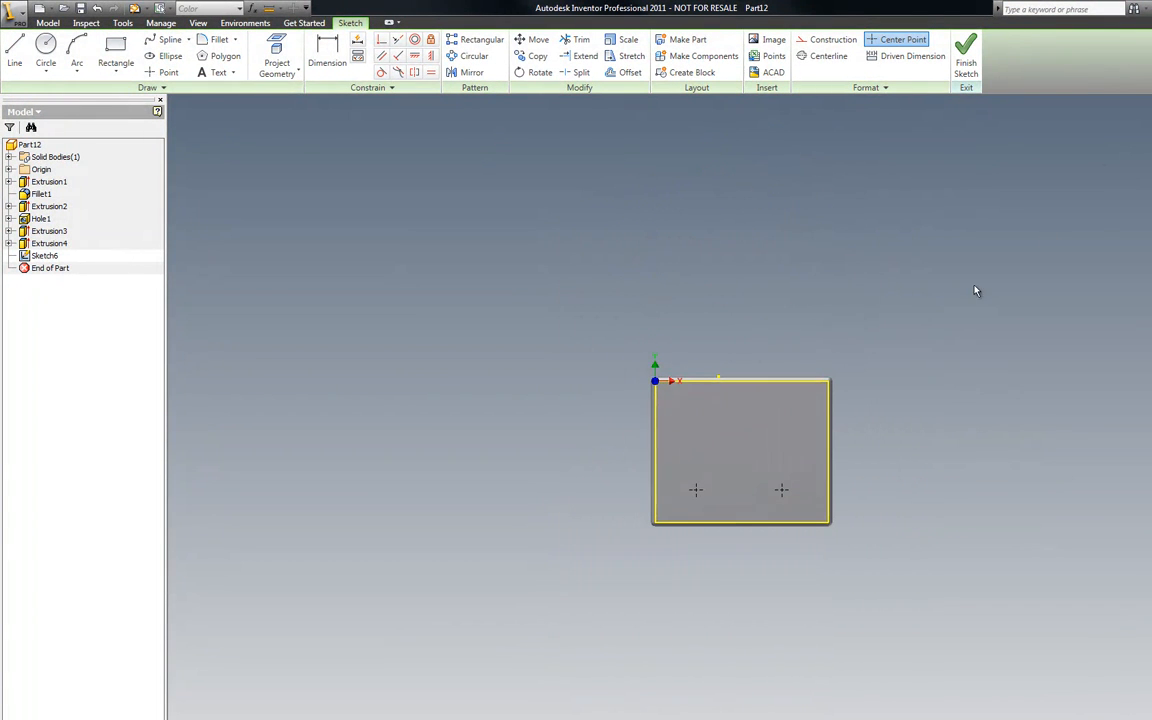
click(277, 50)
scroll(689, 355, up, 5)
click(730, 383)
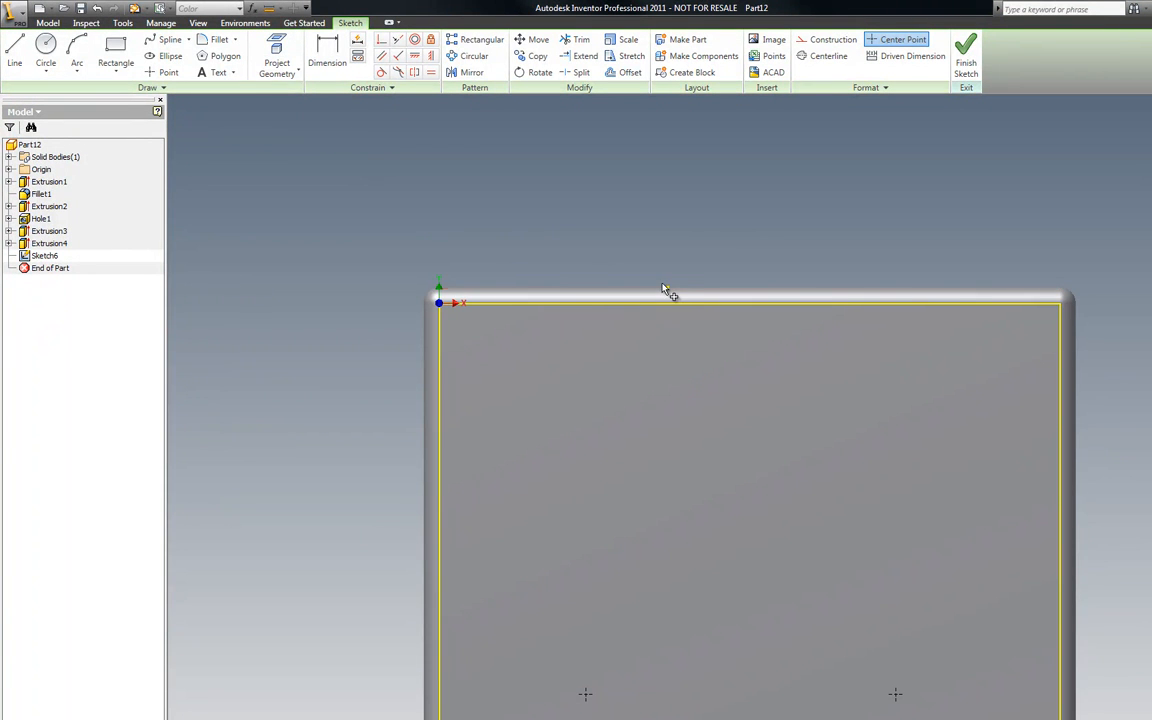
scroll(640, 180, down, 5)
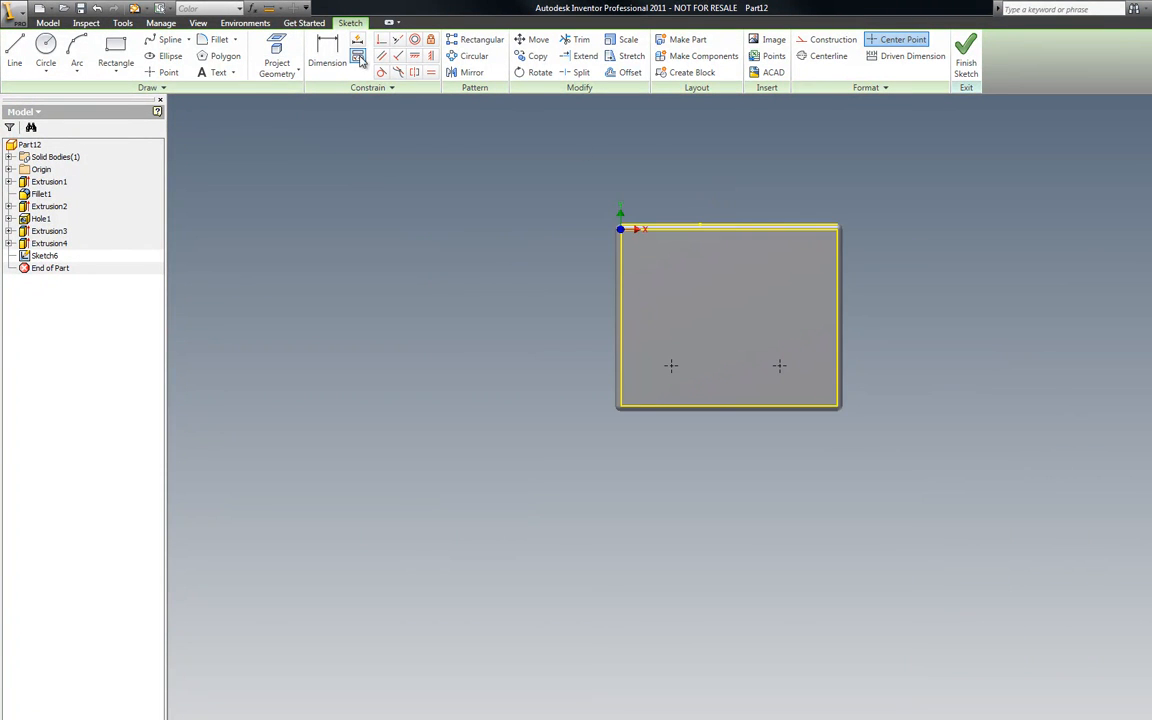
Dimension the left point 0.83 in from the projected outer rear edge.
click(327, 52)
click(640, 229)
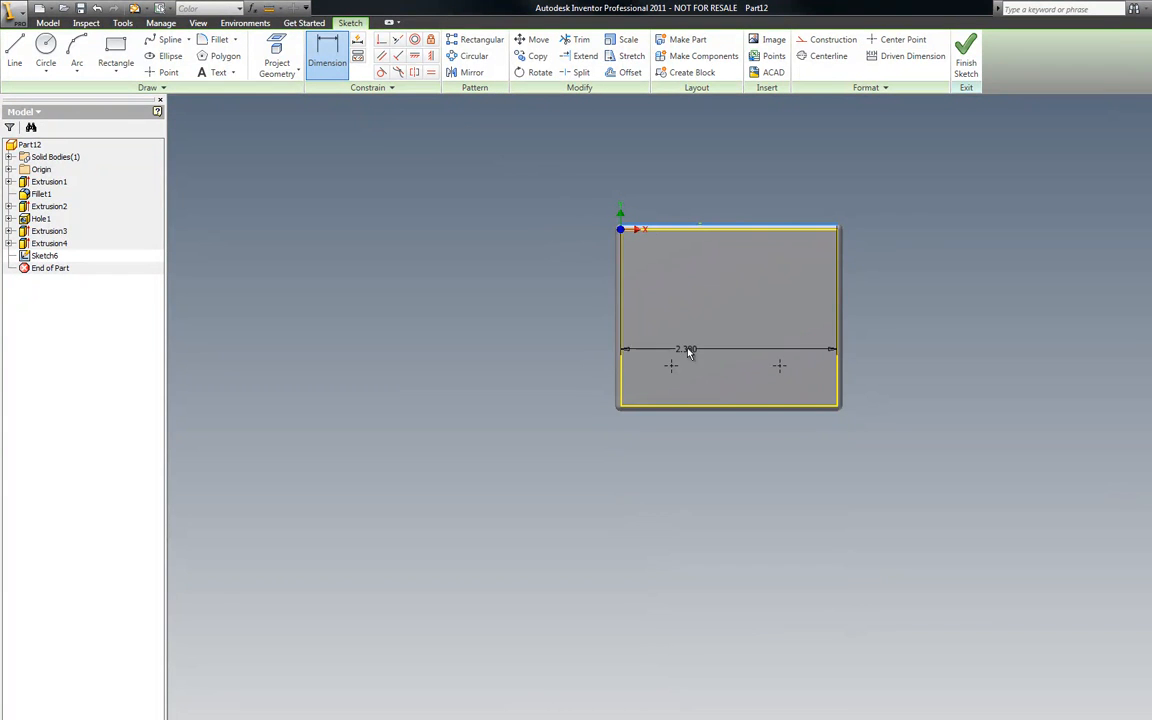
click(670, 365)
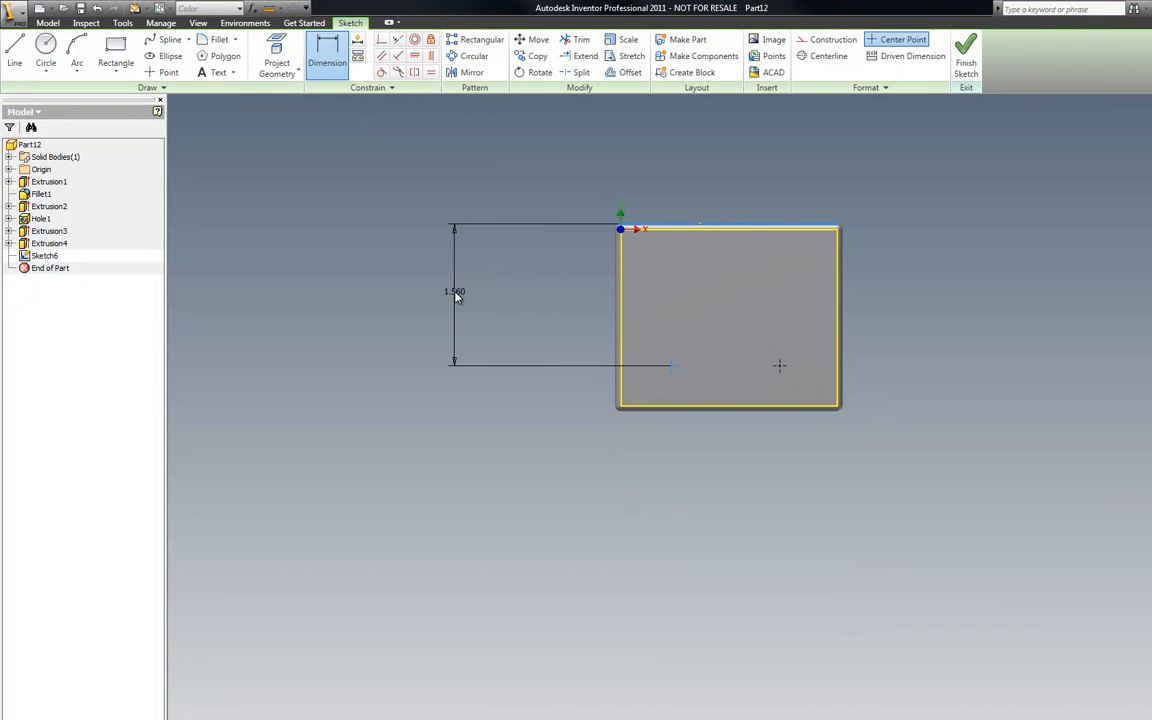
click(456, 292)
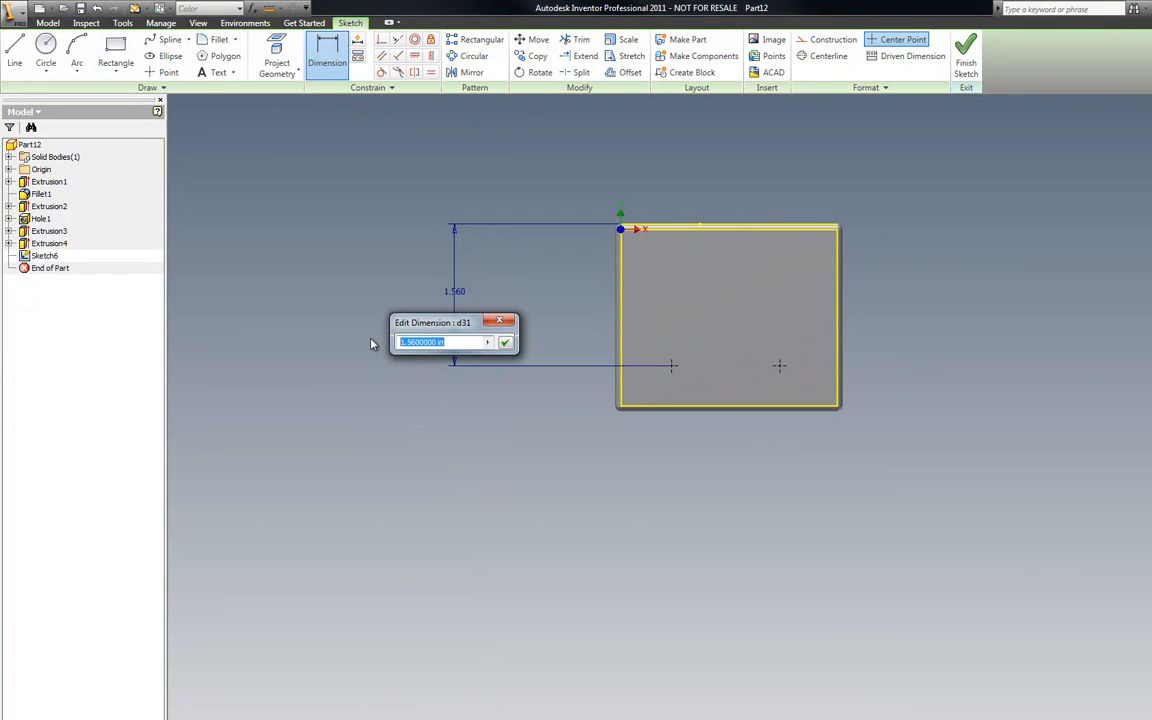
text(.83)
click(505, 343)
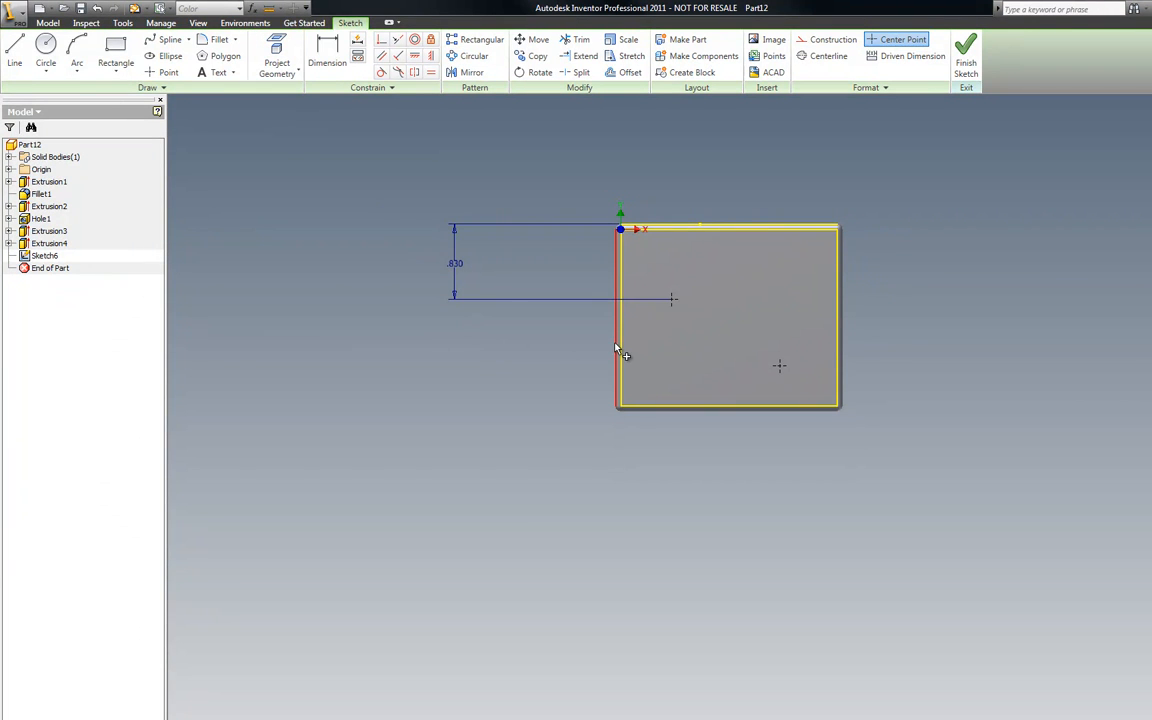
Dimension the left point 0.44 in from the block's projected outer left edge.
key(d)
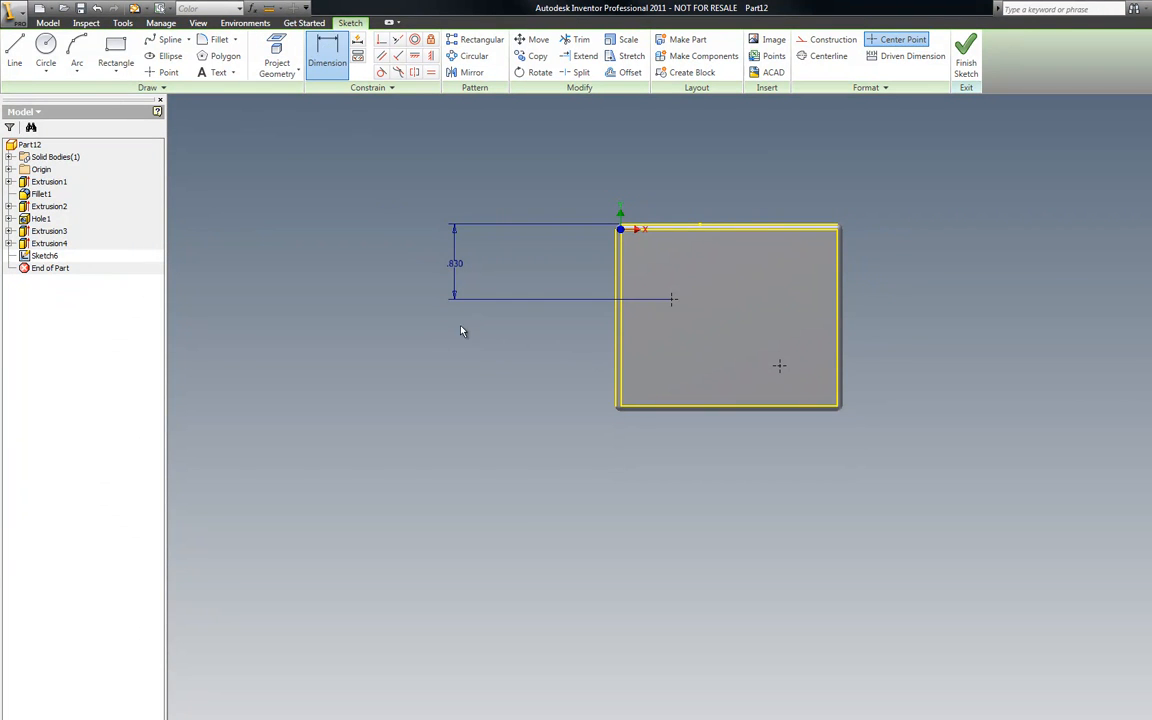
click(617, 373)
click(671, 299)
click(644, 514)
click(638, 562)
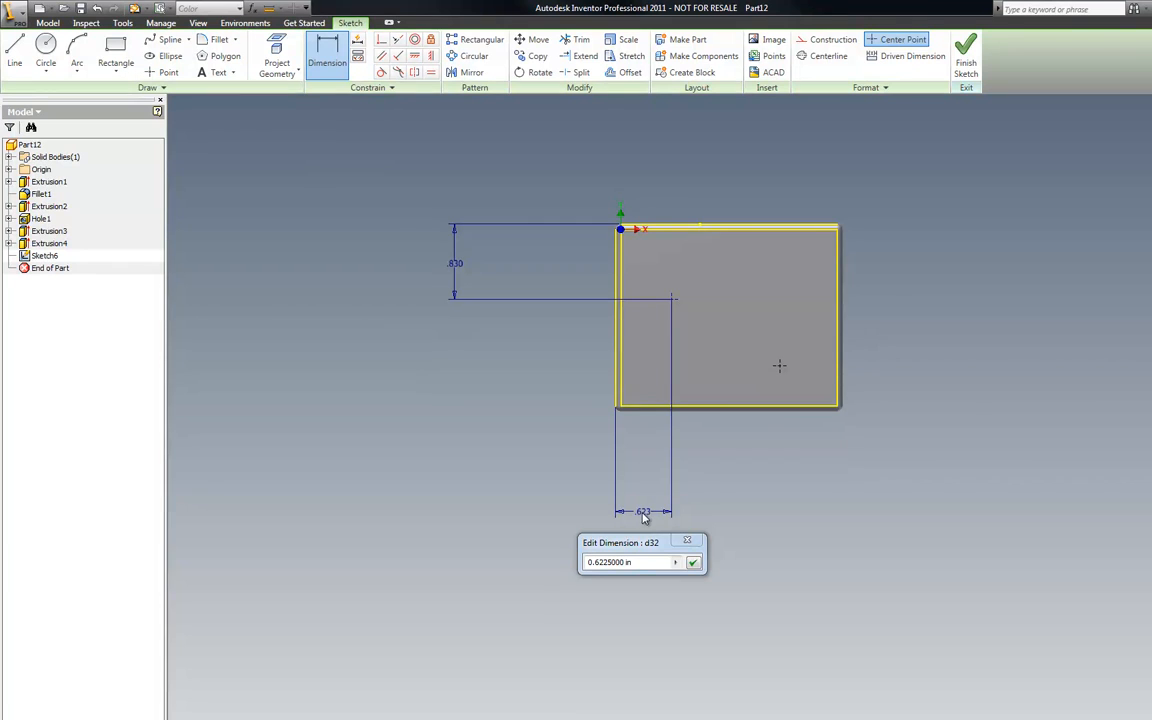
drag(638, 562, 550, 563)
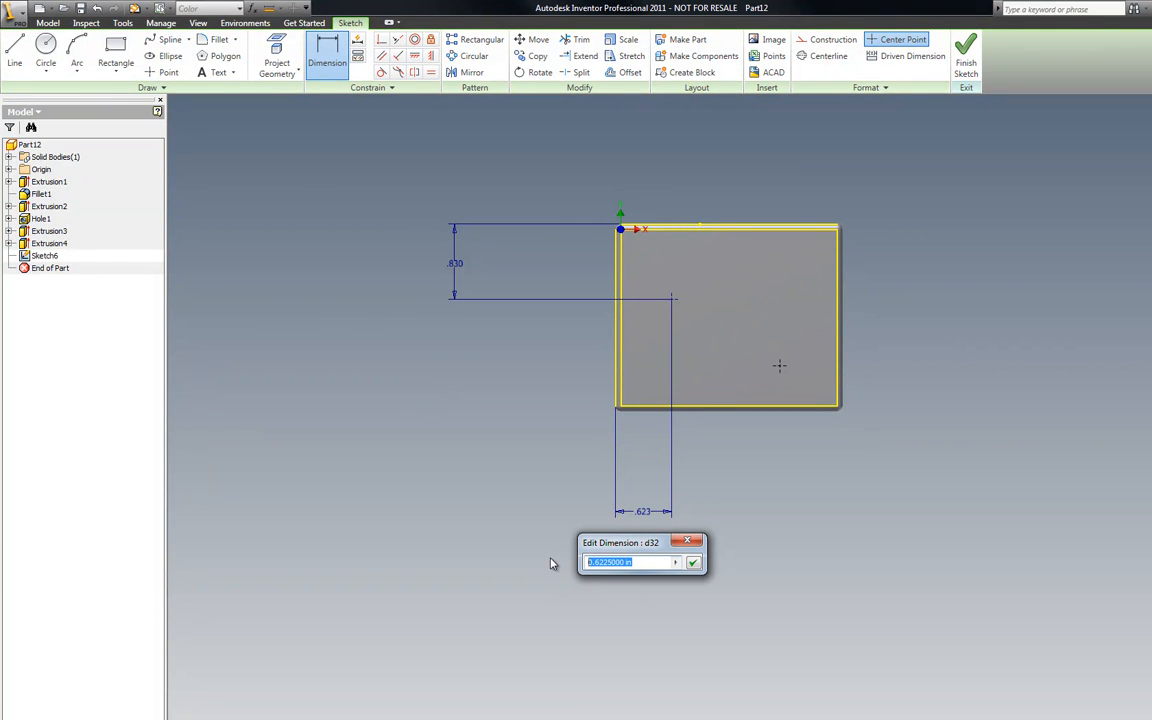
text(.)
click(693, 563)
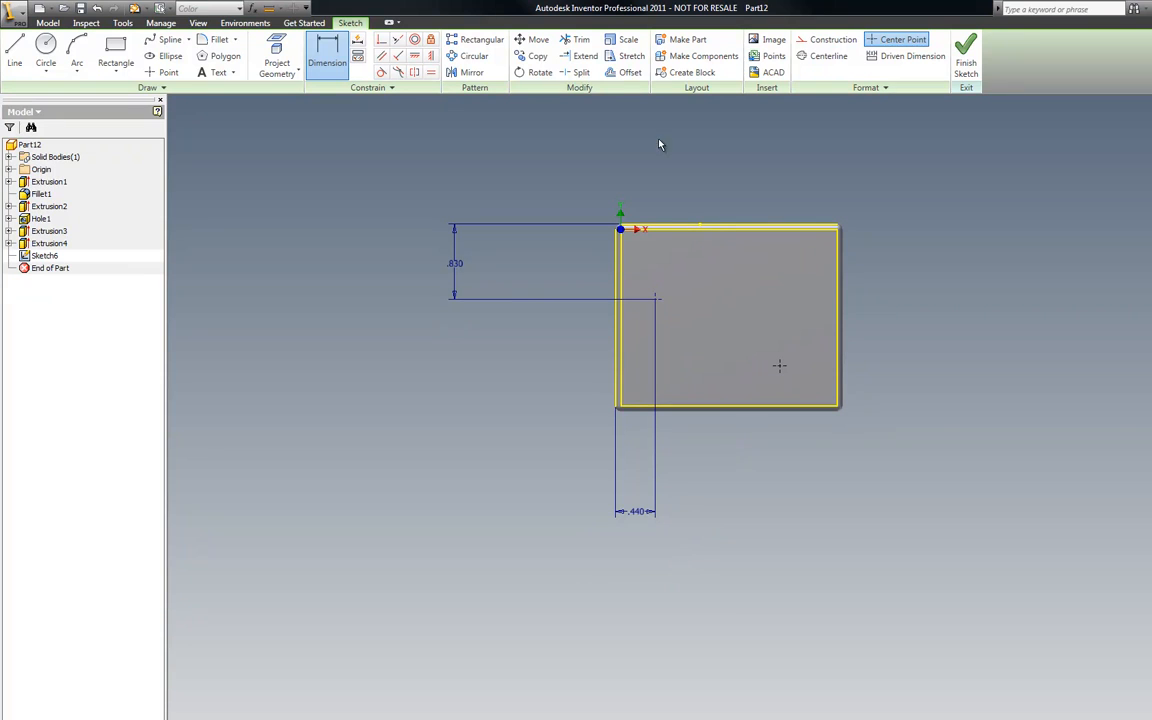
Align the two hole-center points horizontally and set the distance between them to 1.62 in.
click(416, 58)
click(656, 299)
click(780, 367)
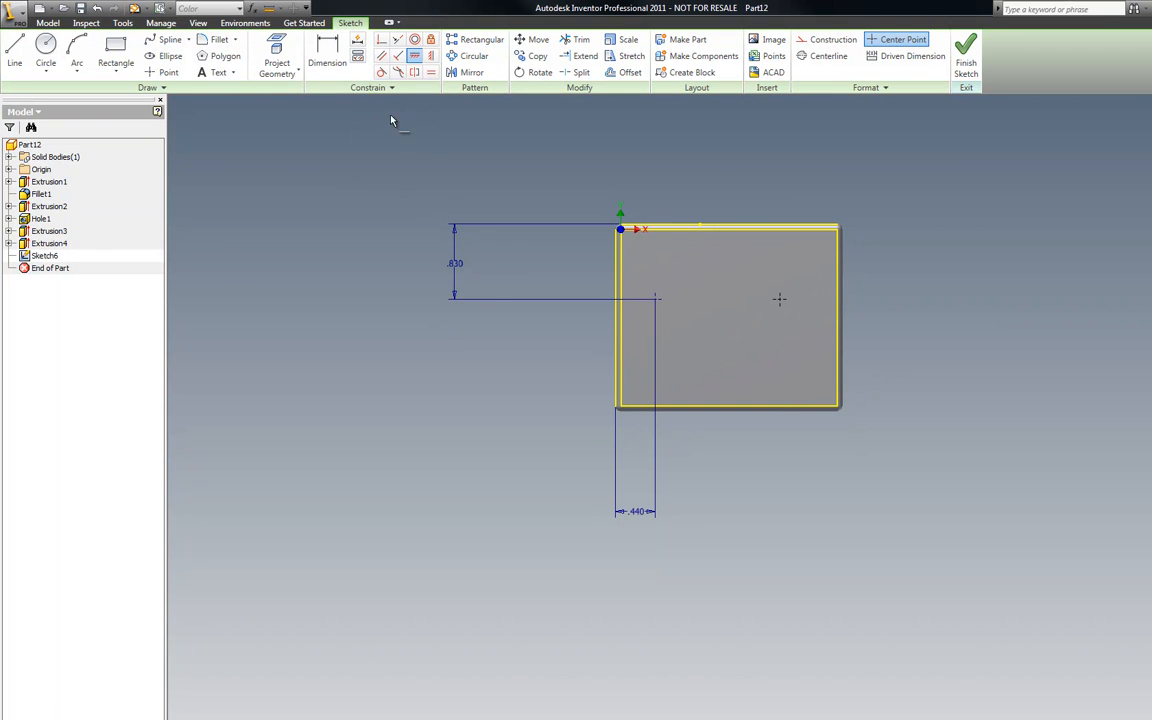
click(327, 55)
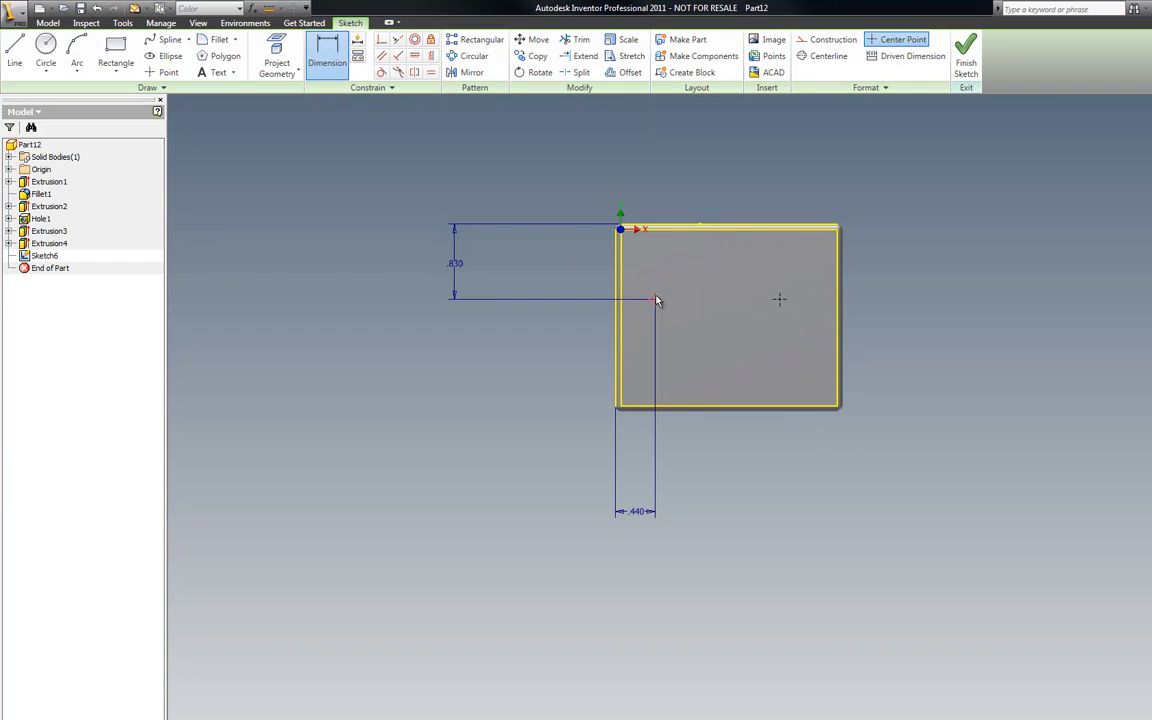
click(784, 309)
click(737, 512)
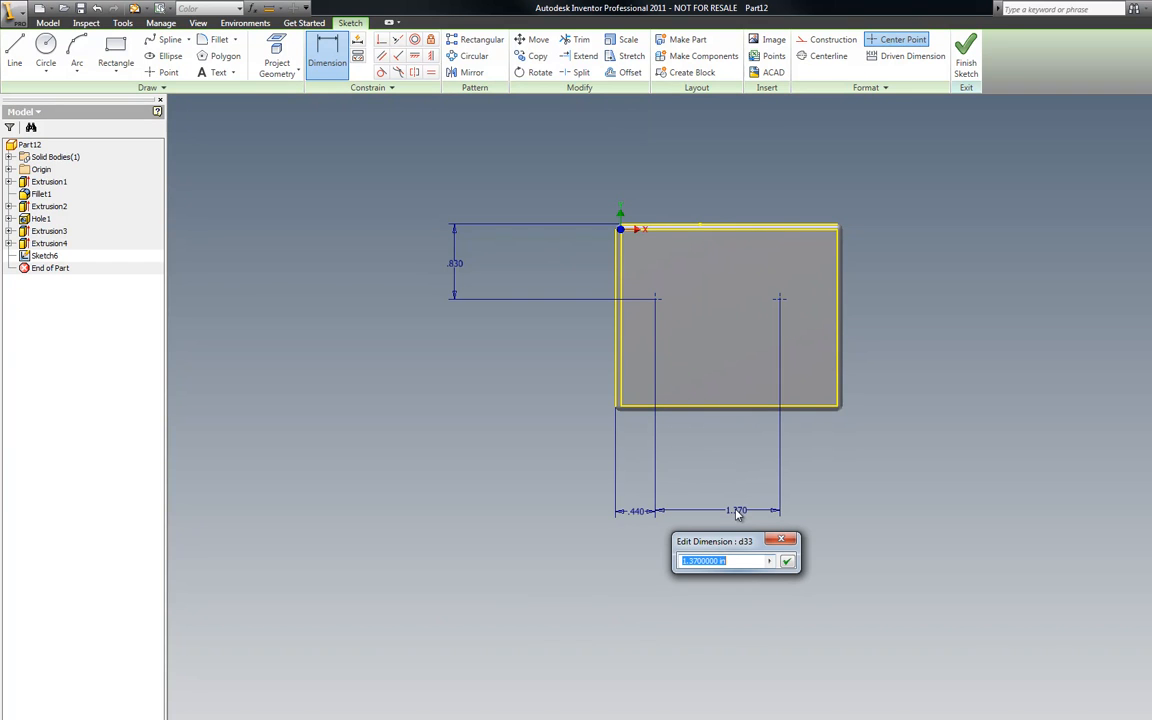
text(1.62)
click(787, 561)
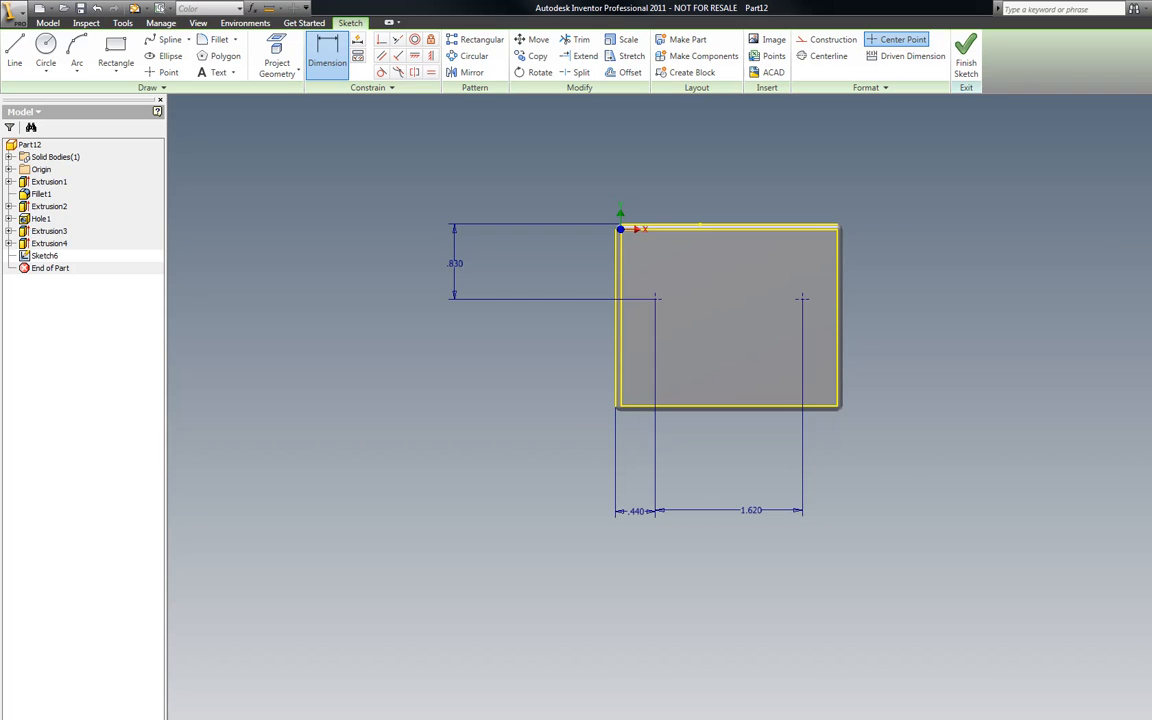
Finish the sketch and cut two plain holes at its points with Hole, 0.44 in diameter and 1 in deep.
key(F6)
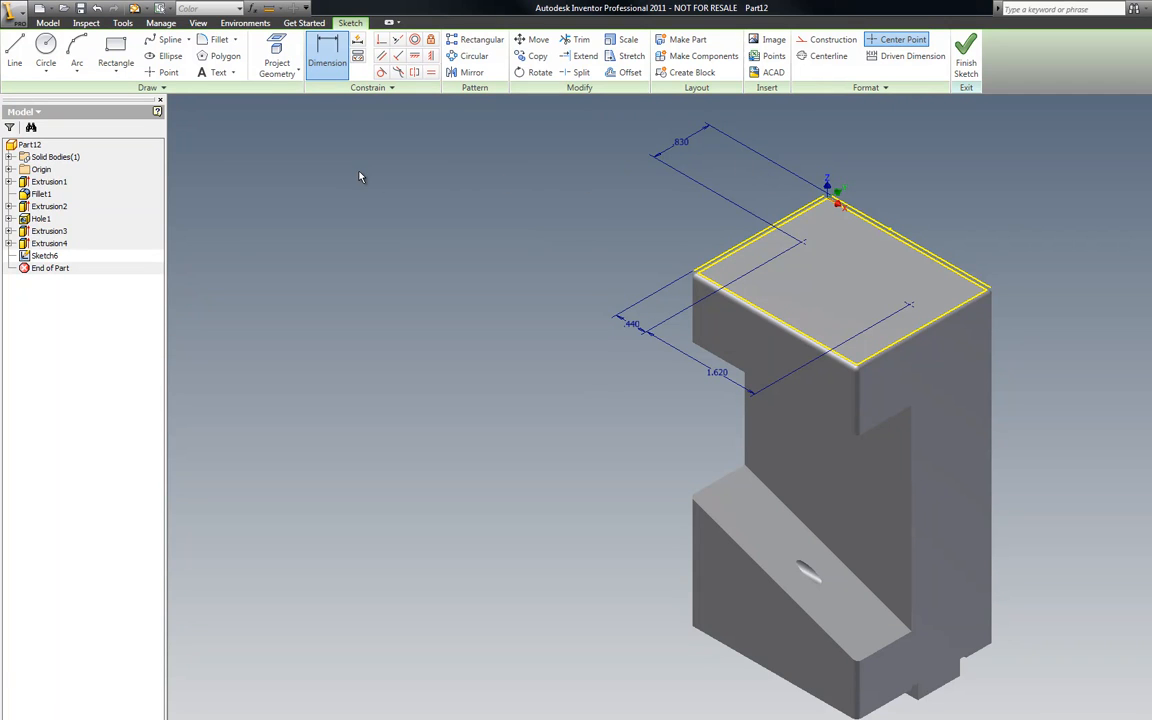
right_click(330, 162)
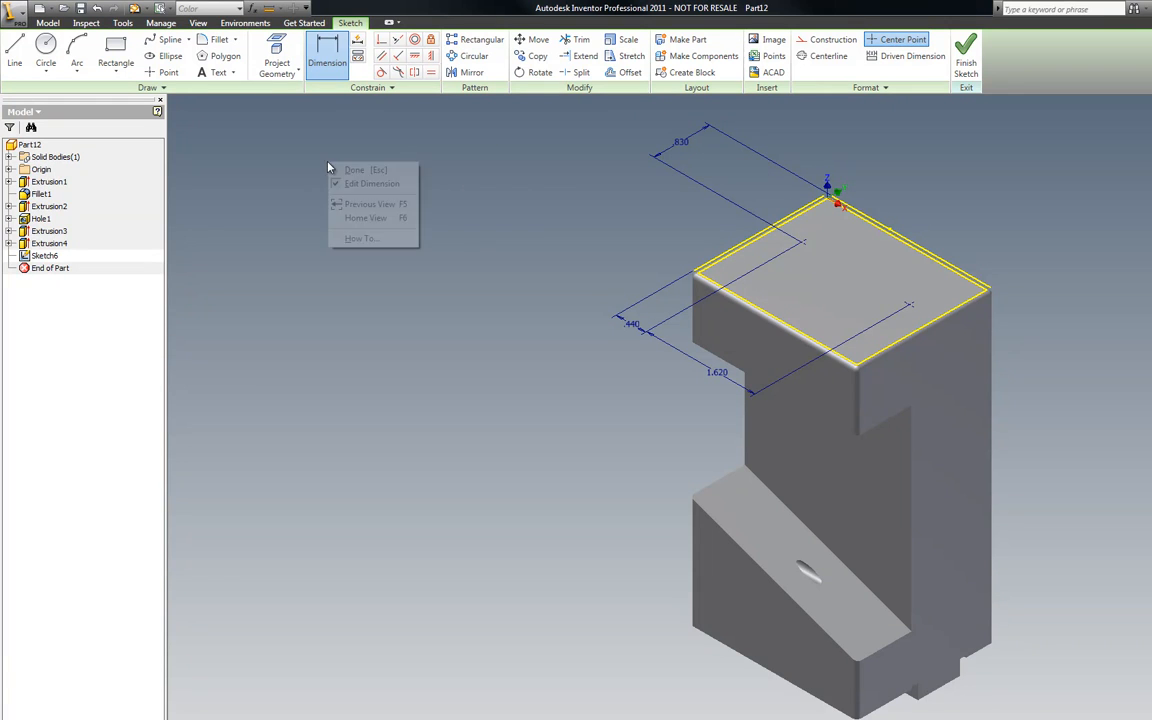
click(356, 170)
right_click(363, 178)
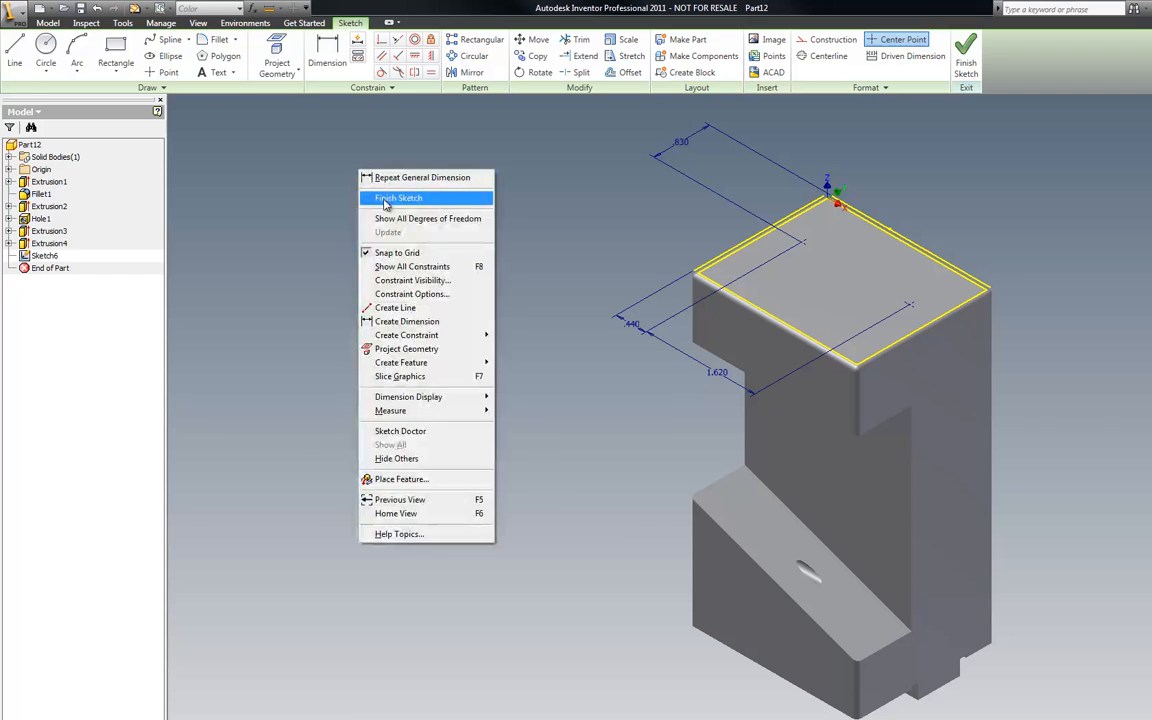
click(378, 192)
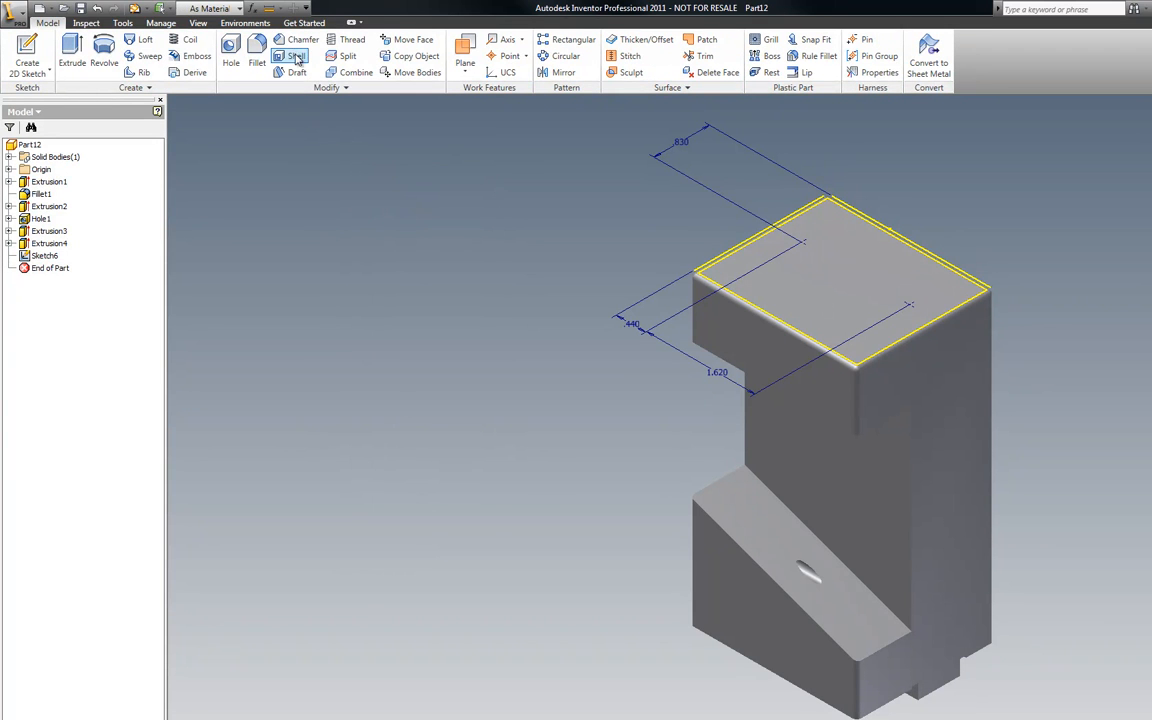
click(231, 50)
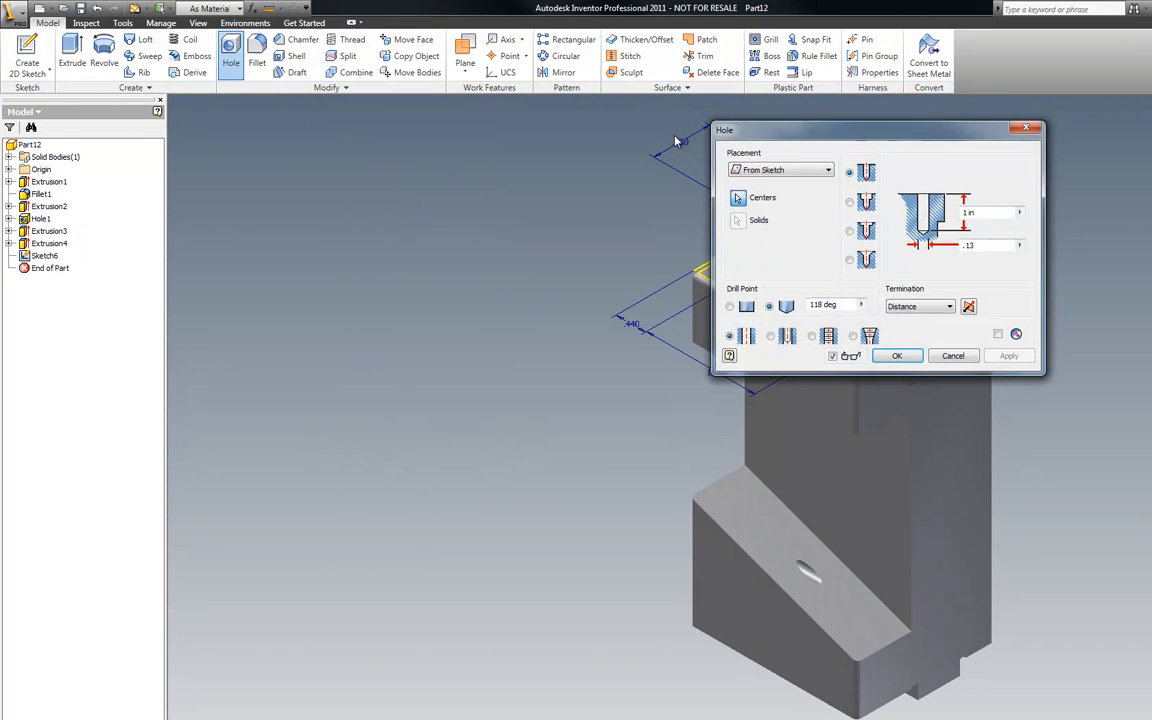
drag(790, 124, 321, 163)
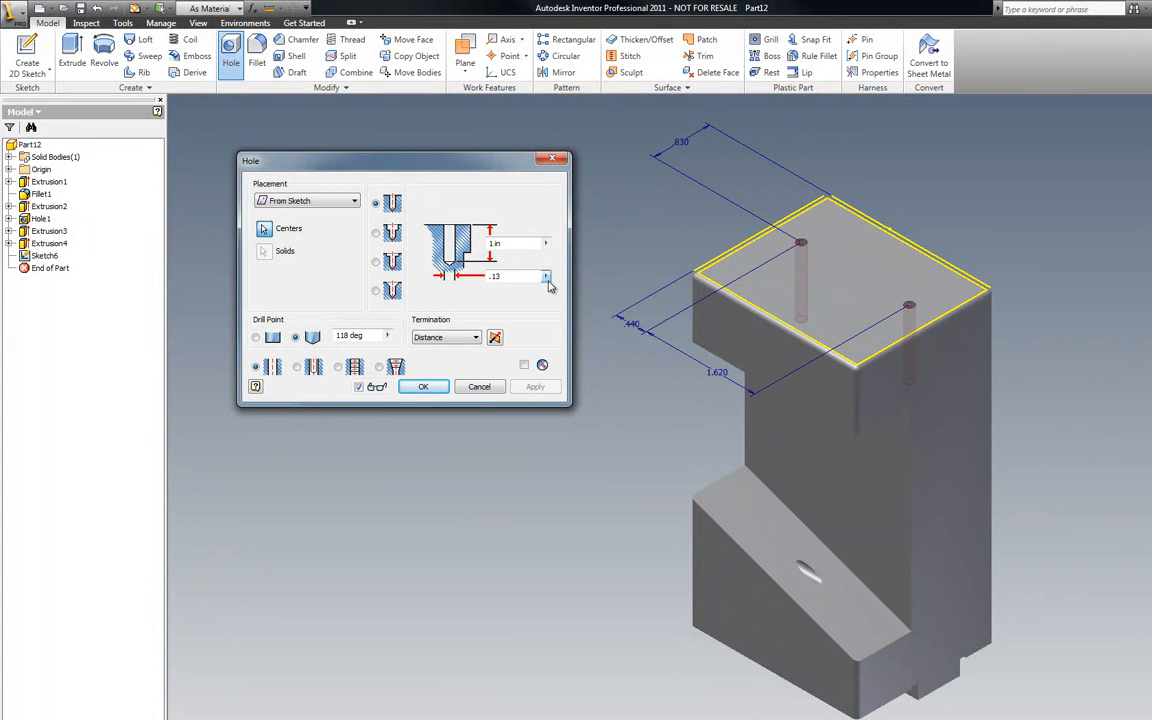
key(BackSpace)
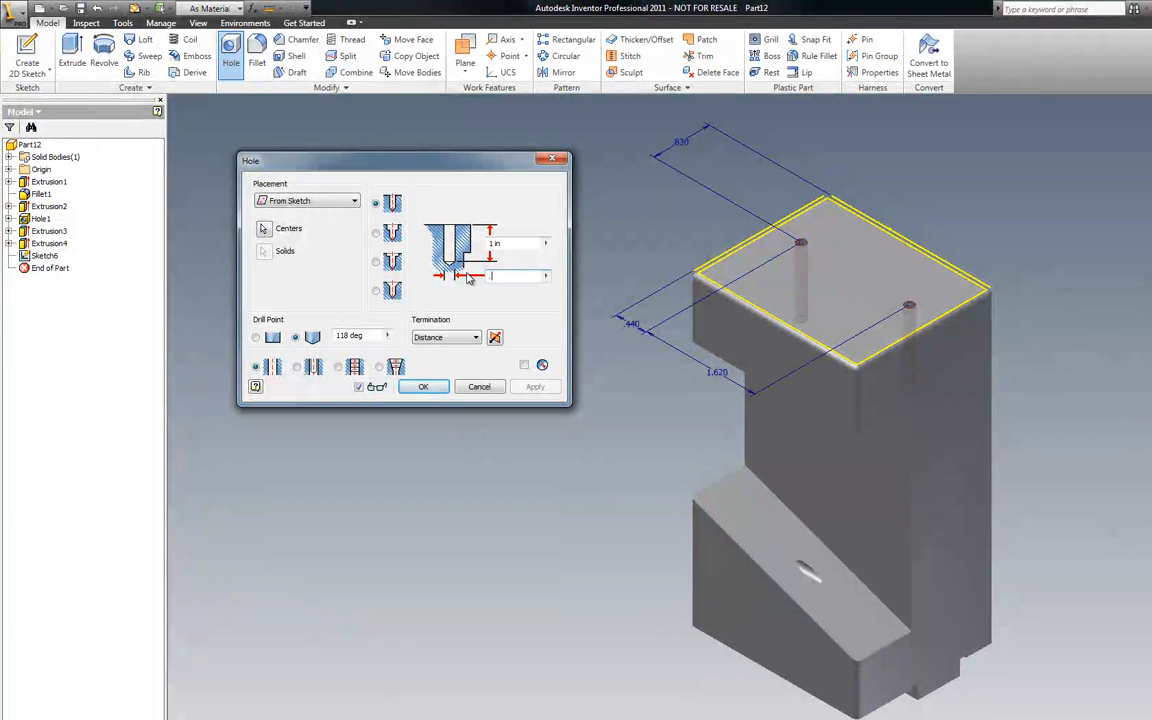
text(.44)
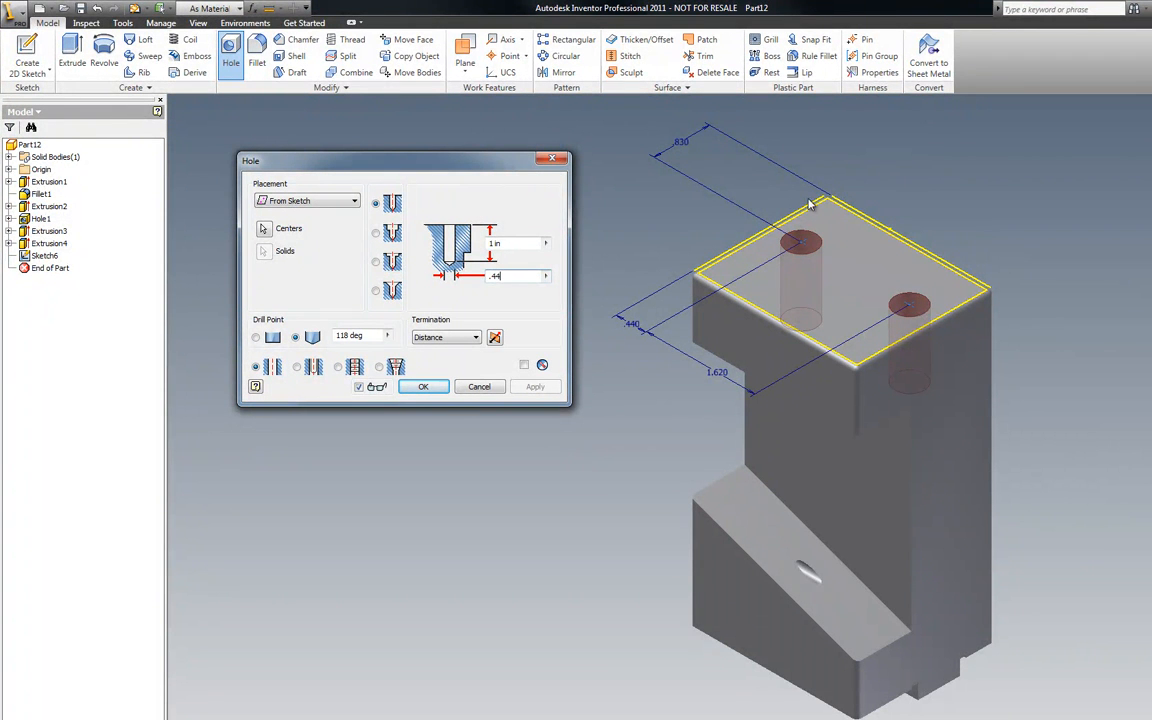
click(425, 387)
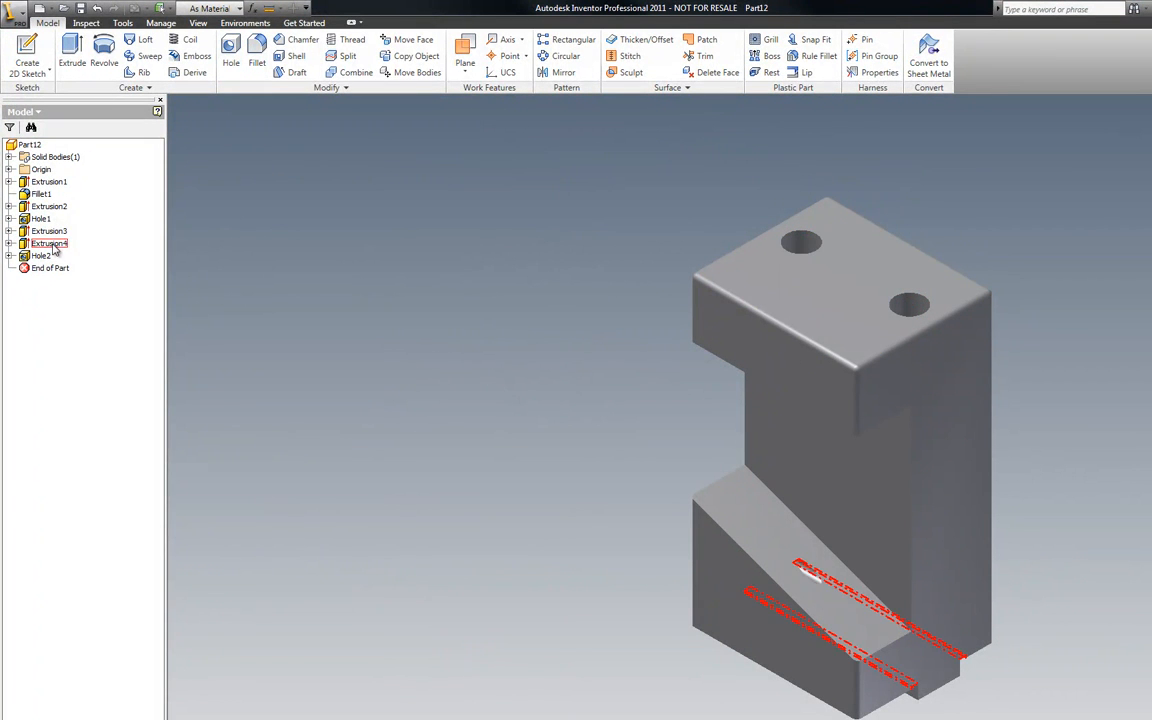
Reopen the sketch of the two top holes for editing and delete the 0.83 in dimension.
click(10, 256)
right_click(57, 268)
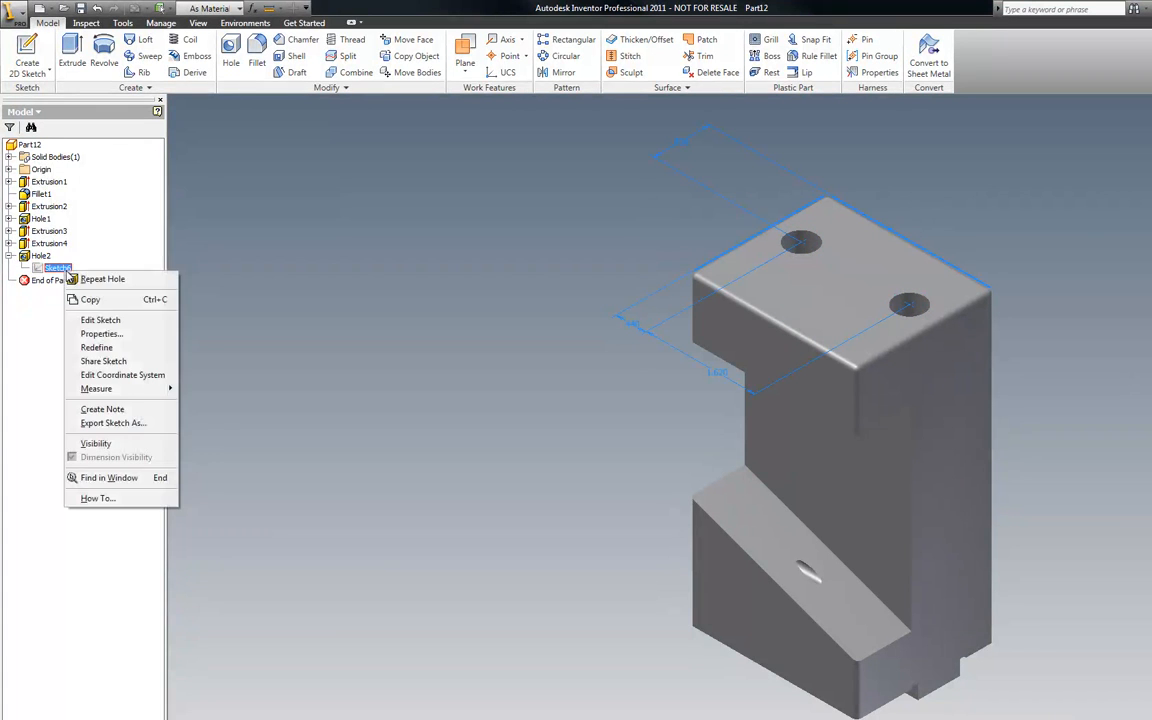
click(117, 322)
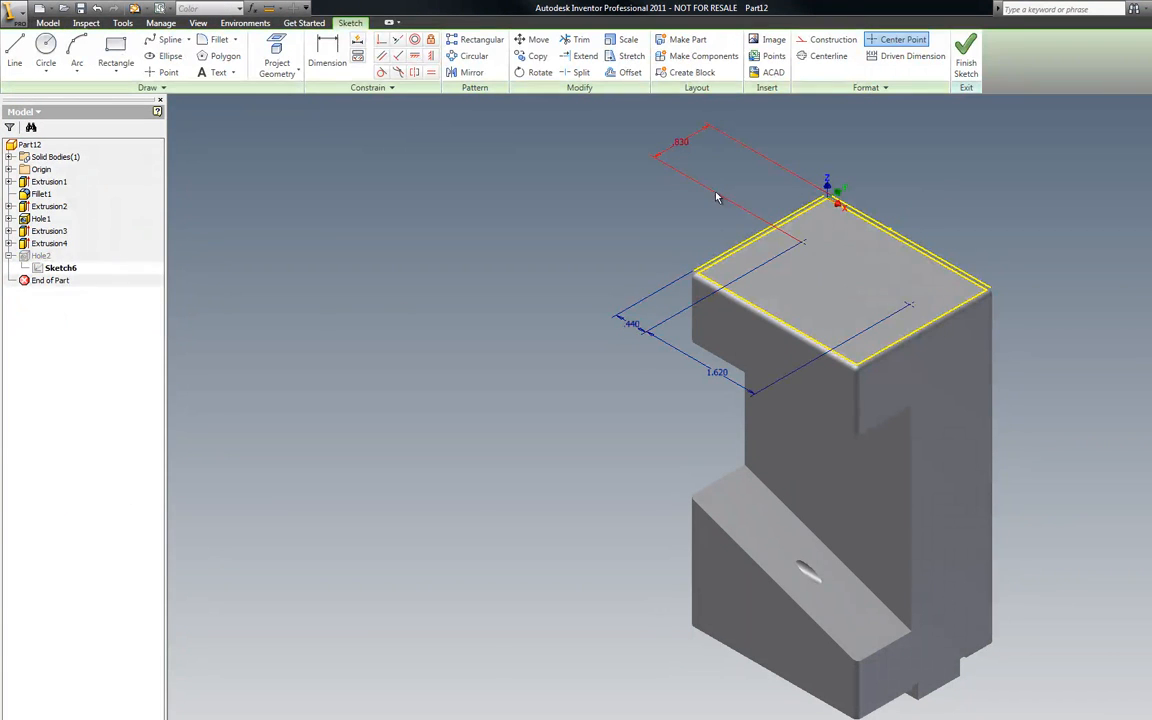
click(657, 142)
key(Delete)
Project the block's outer front edge, dimension the left hole center 0.38 in from it, and finish the sketch.
click(277, 52)
click(327, 52)
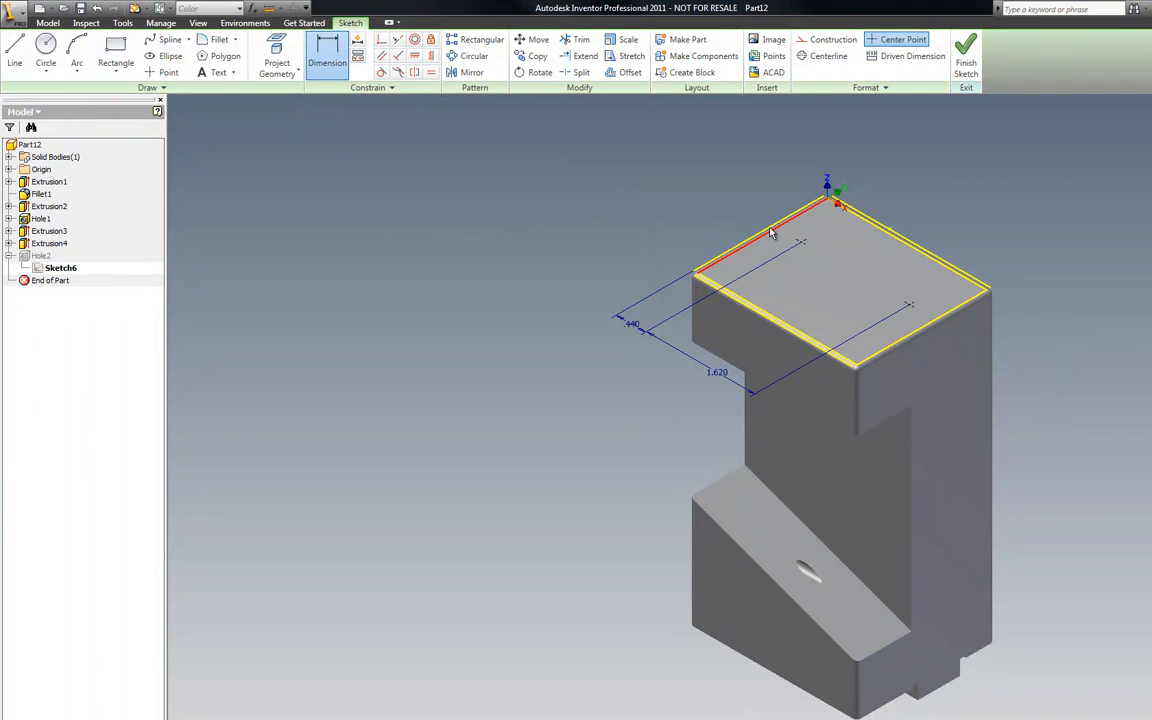
click(703, 287)
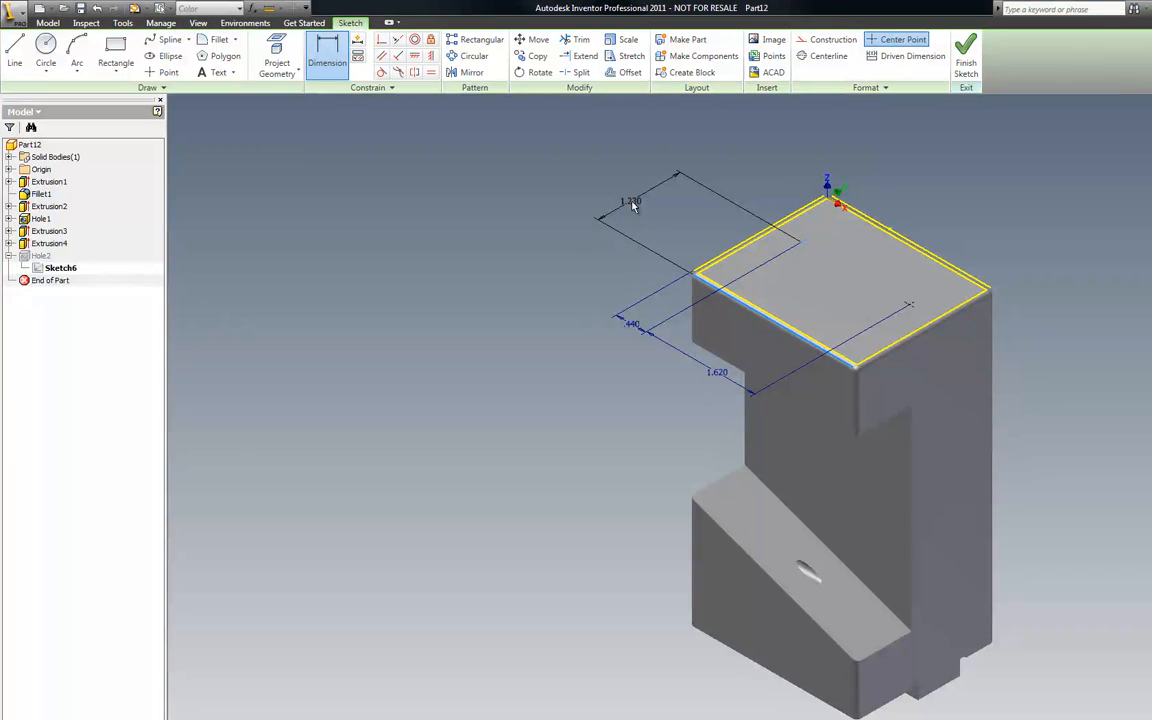
click(632, 206)
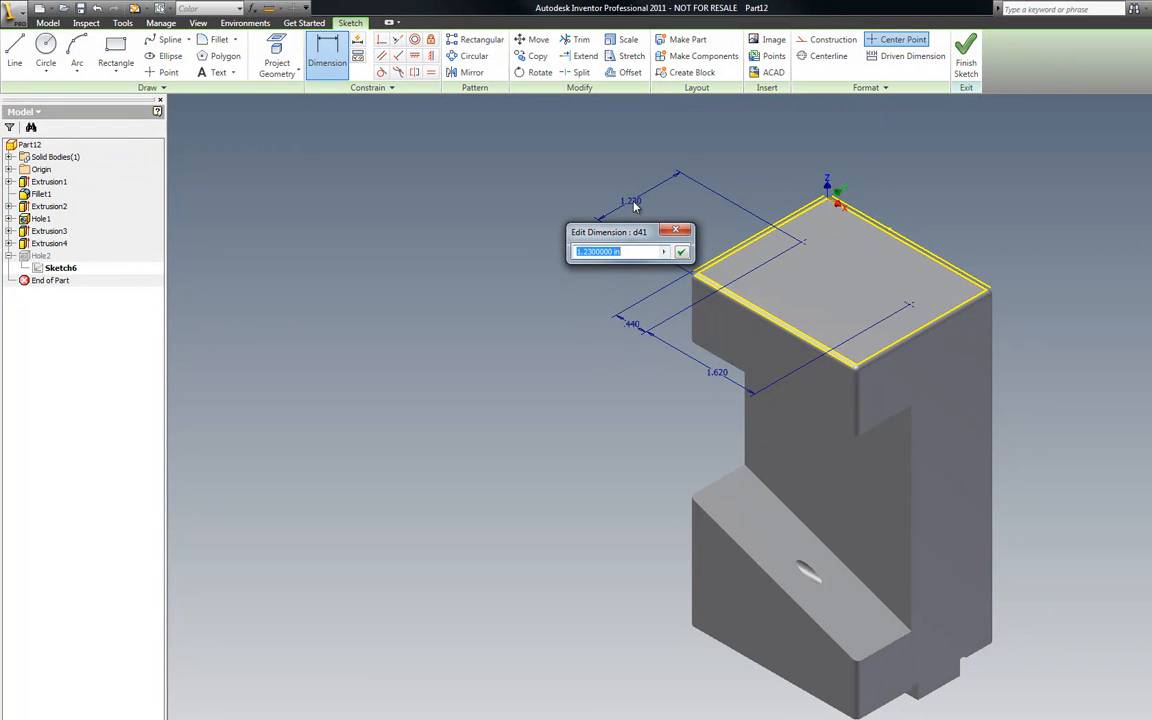
text(.38)
key(Return)
right_click(535, 180)
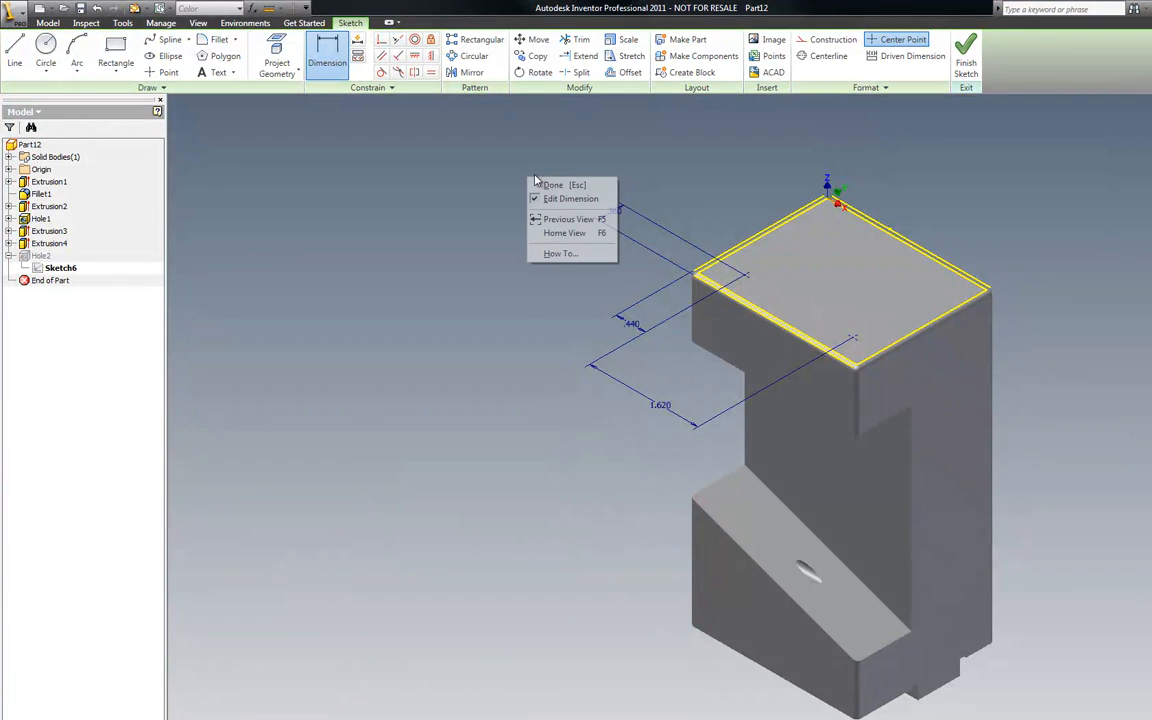
click(545, 185)
right_click(524, 183)
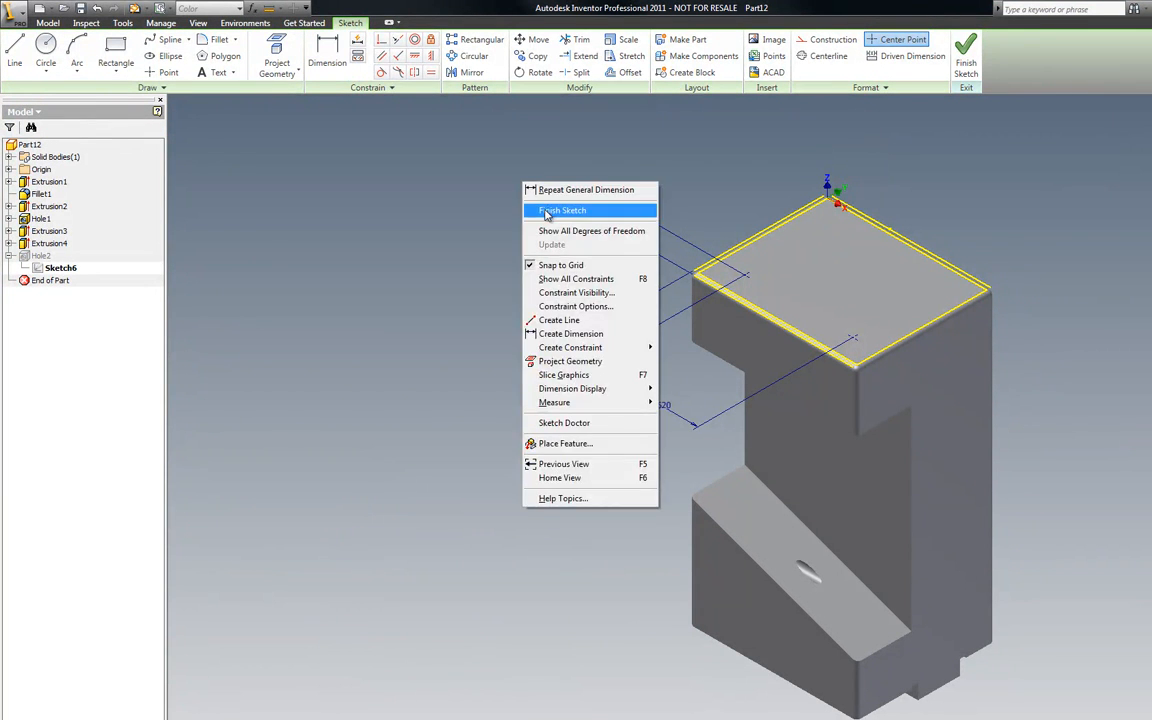
click(546, 211)
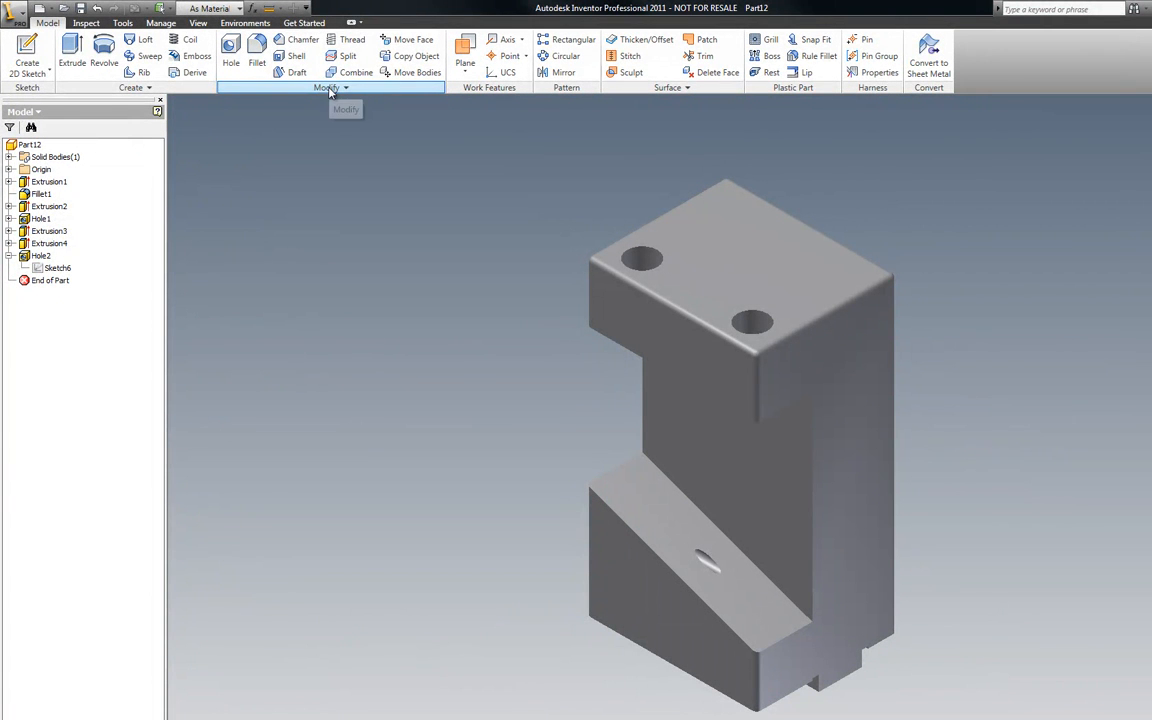
click(352, 41)
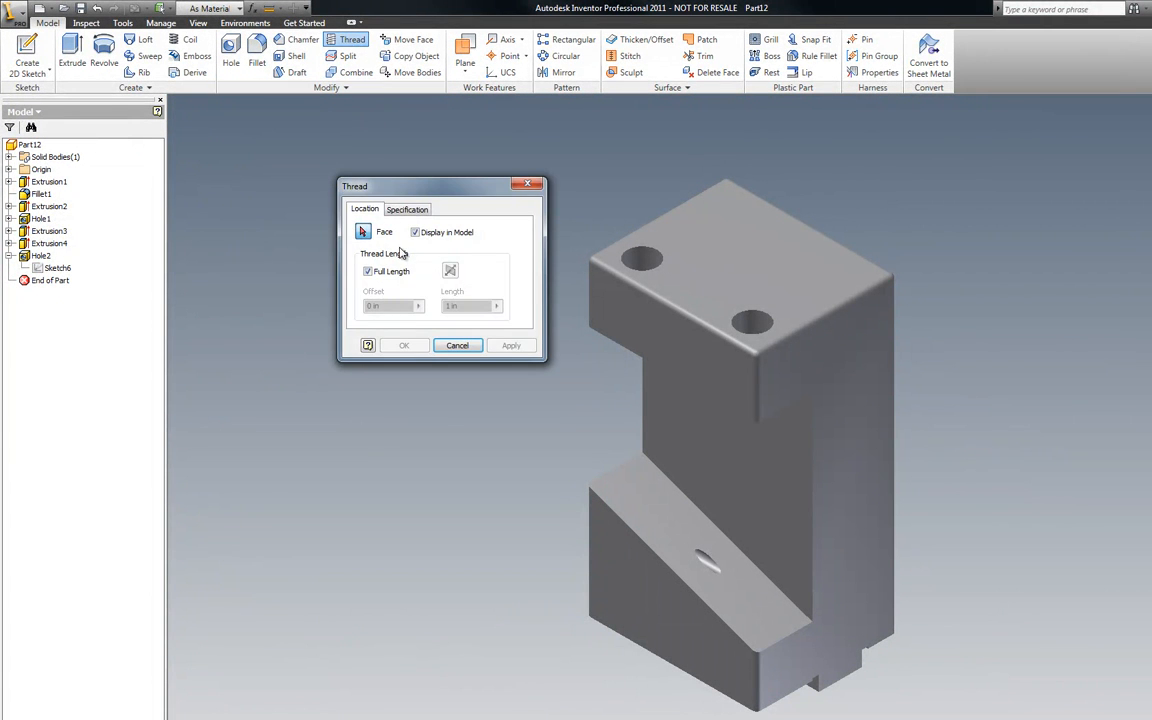
click(641, 260)
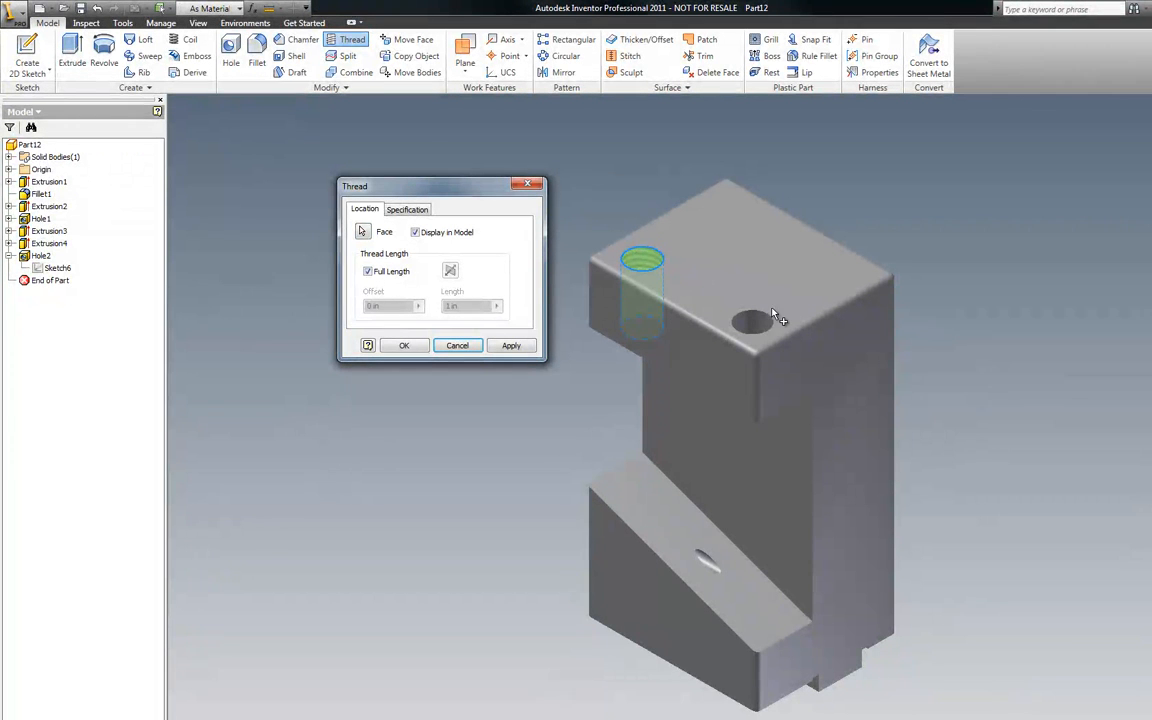
click(407, 210)
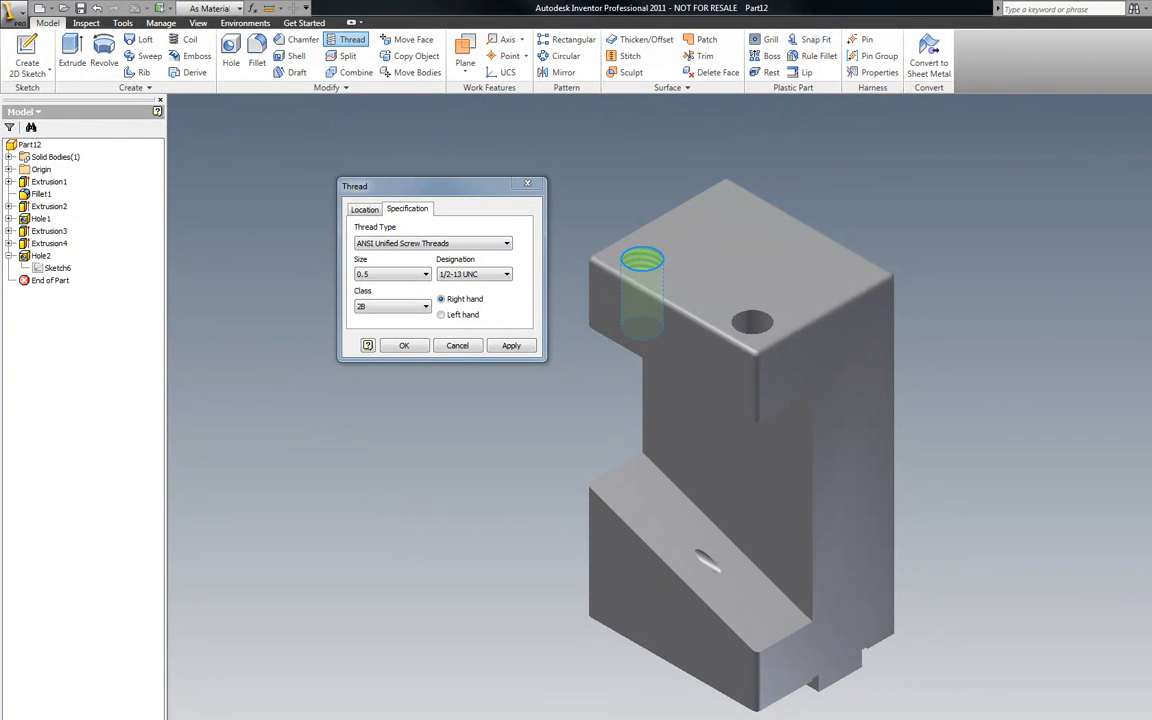
click(404, 345)
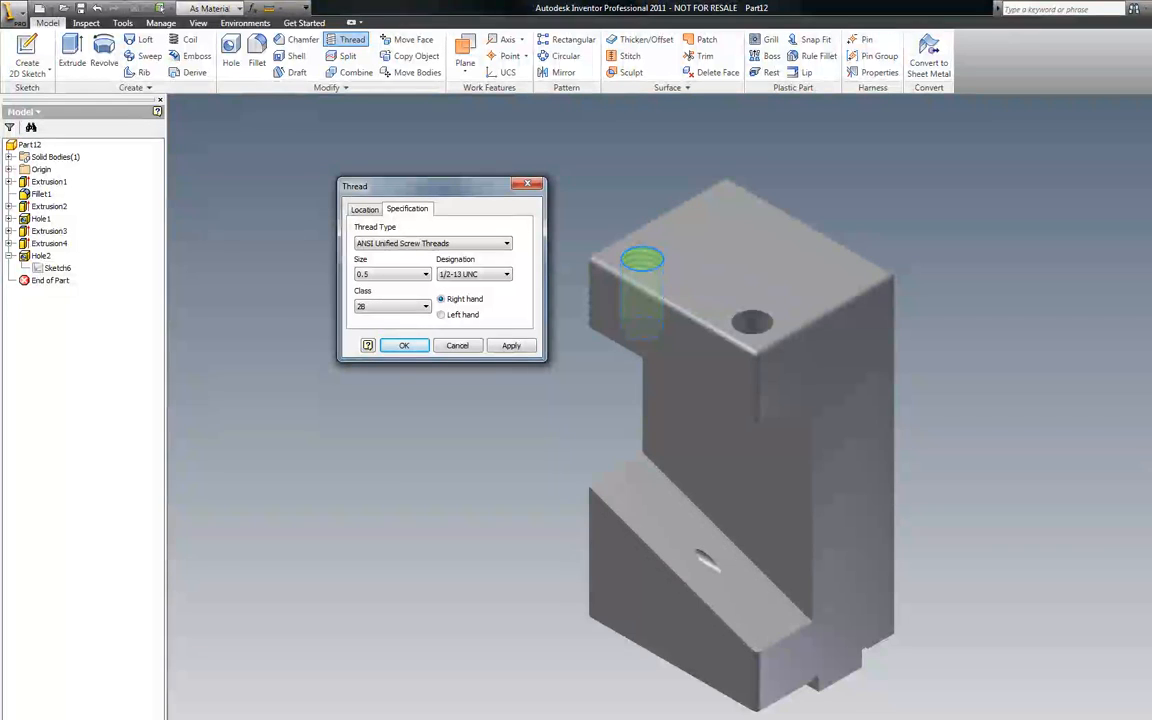
click(505, 275)
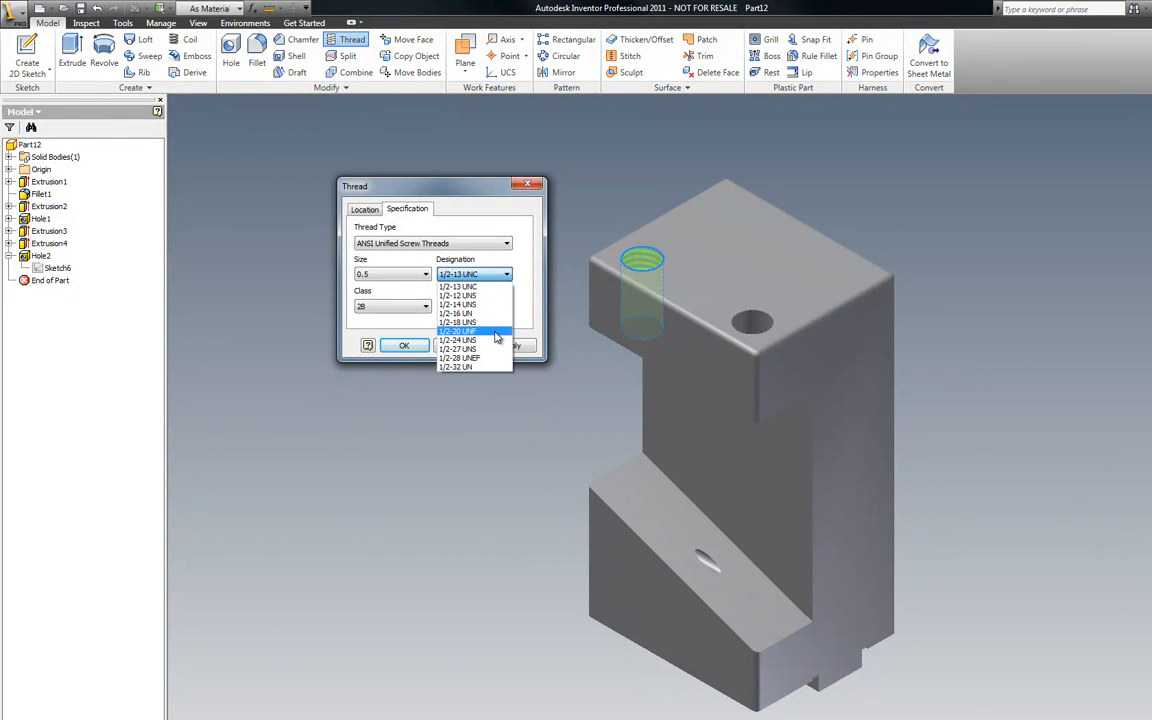
click(507, 278)
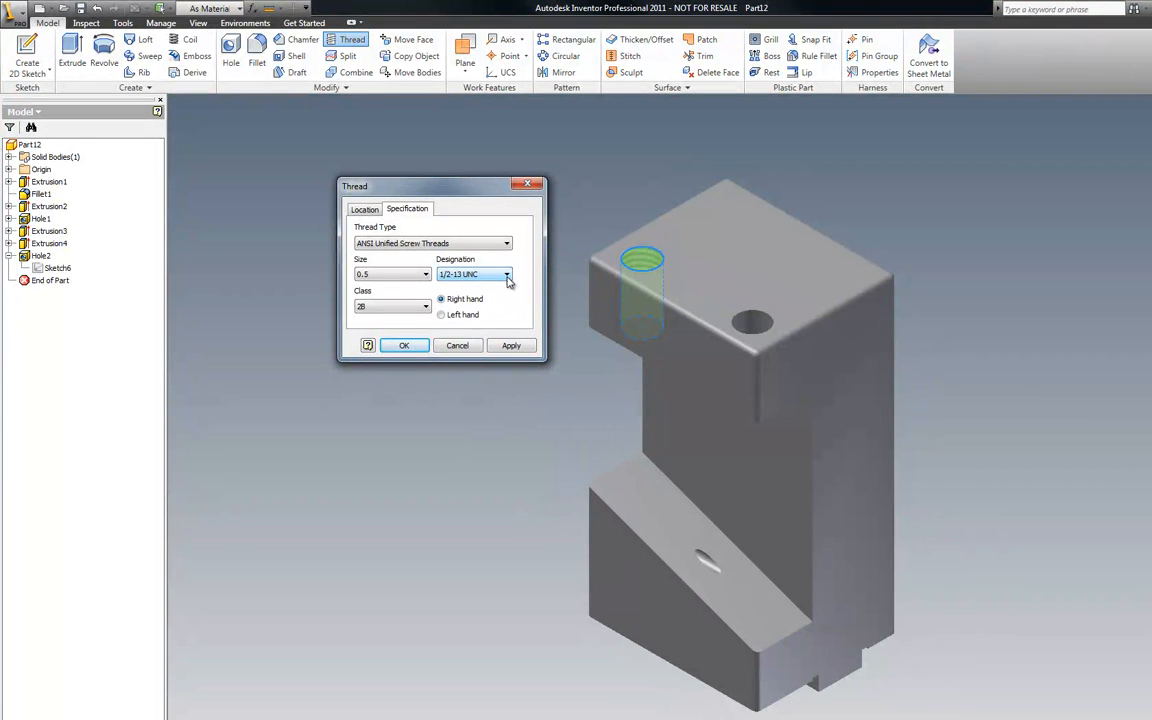
click(463, 350)
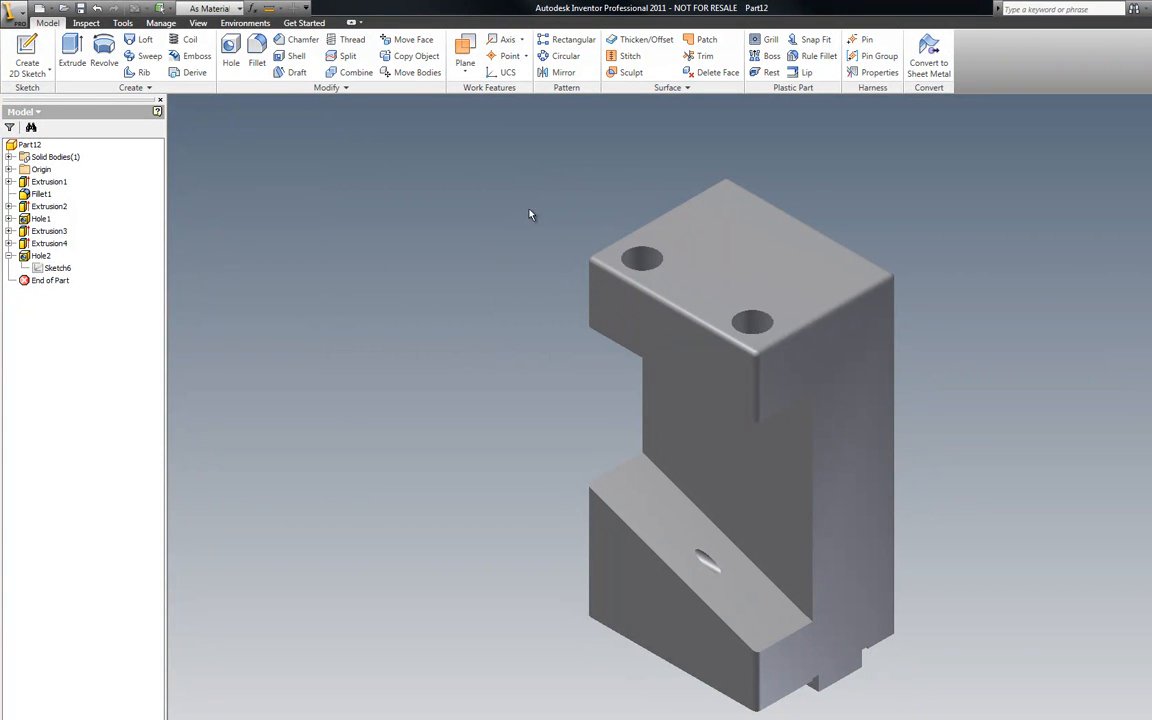
click(9, 243)
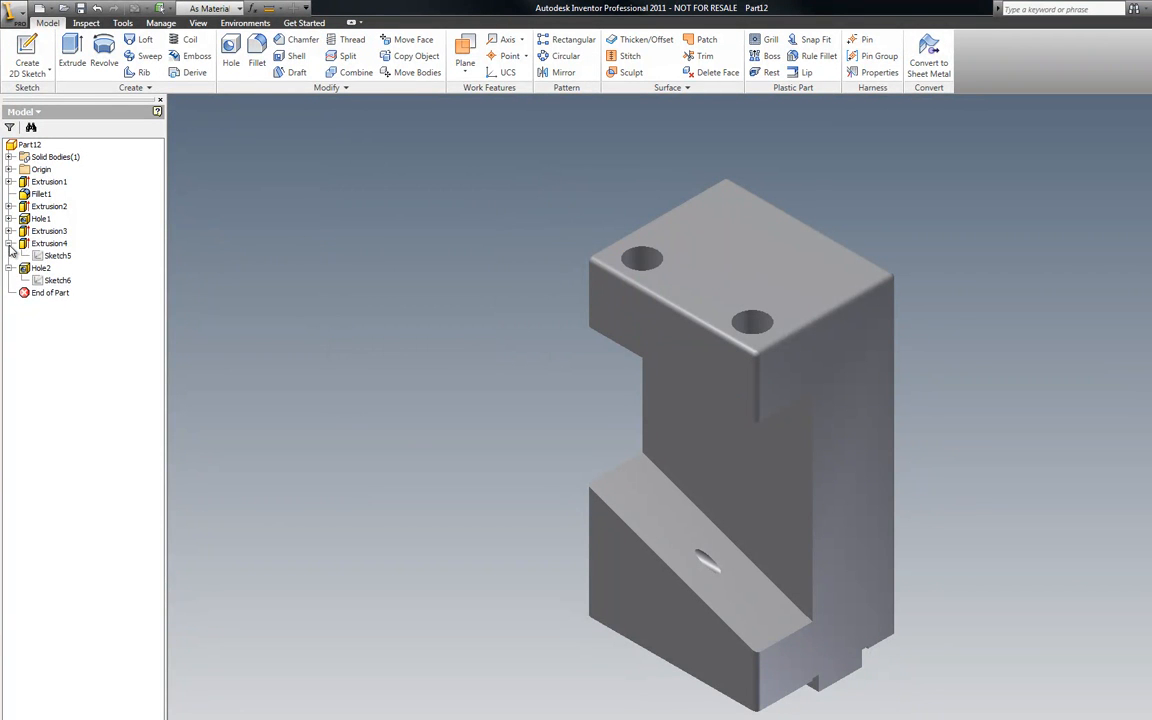
right_click(54, 283)
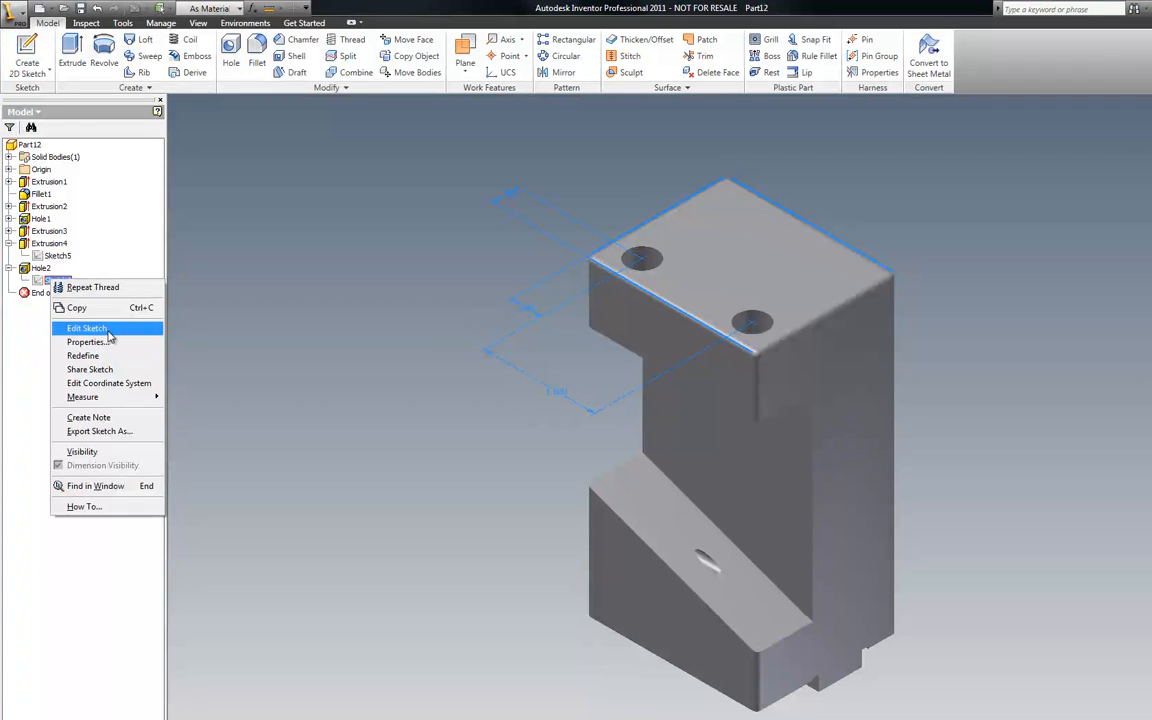
click(221, 321)
right_click(50, 269)
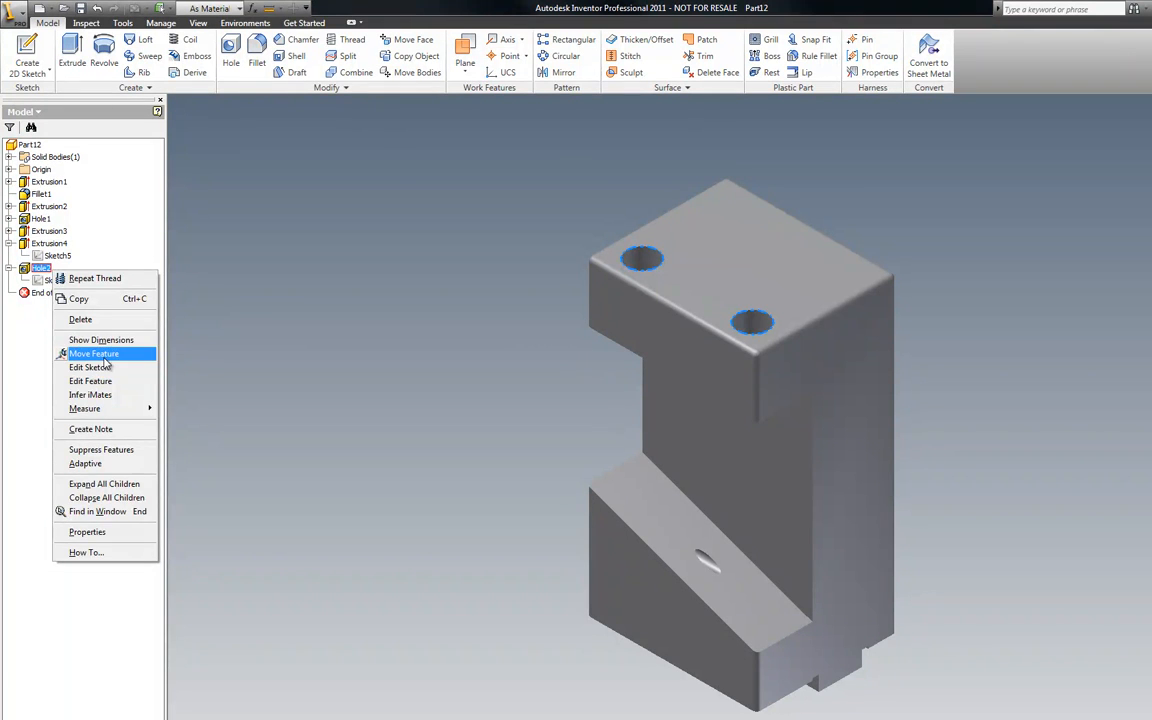
click(93, 353)
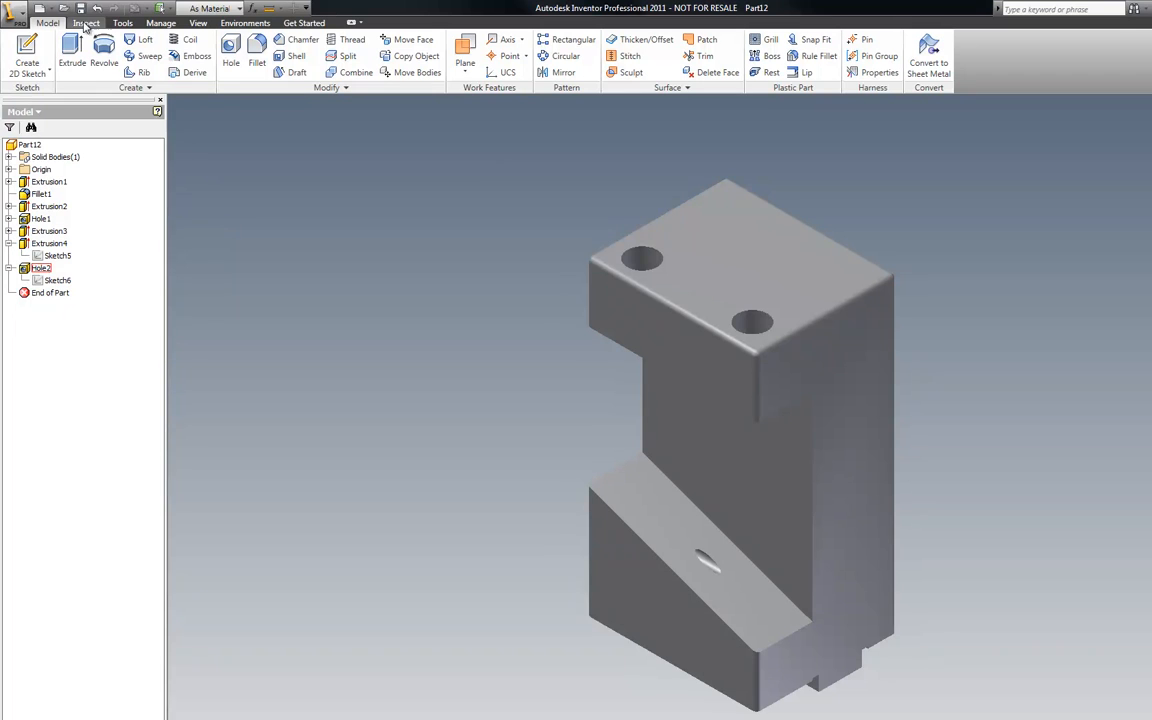
Edit the feature of the two top holes and set their diameter to 7/16 in.
right_click(42, 269)
click(90, 378)
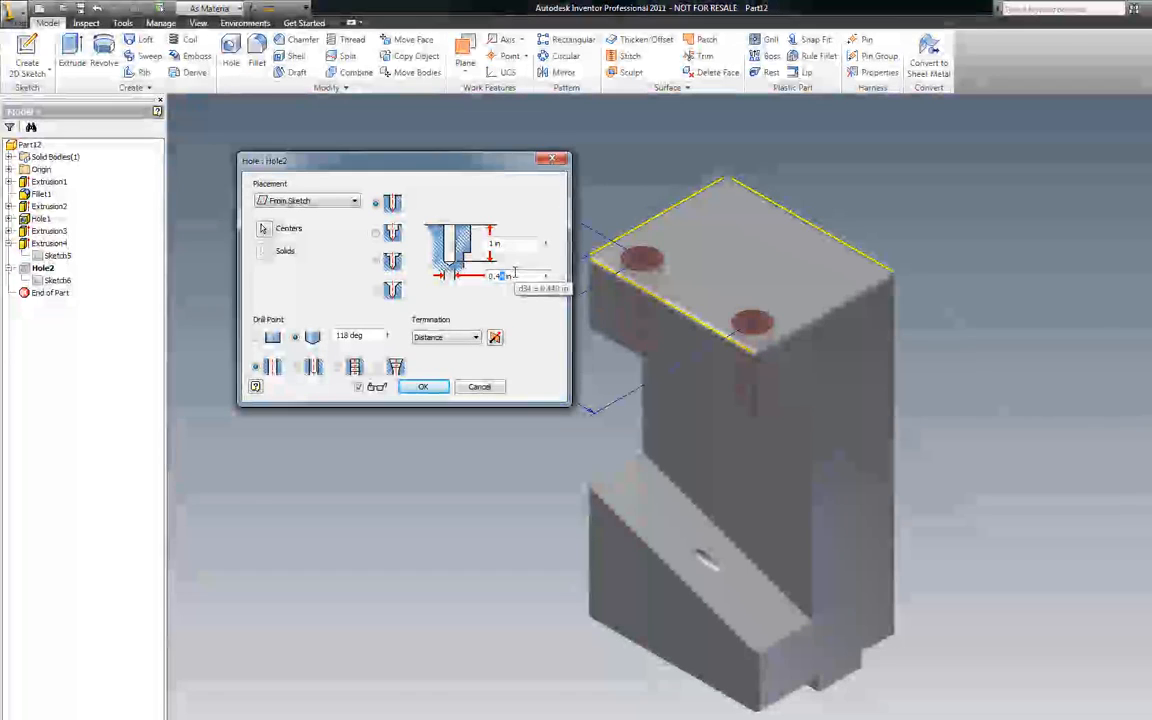
double_click(505, 275)
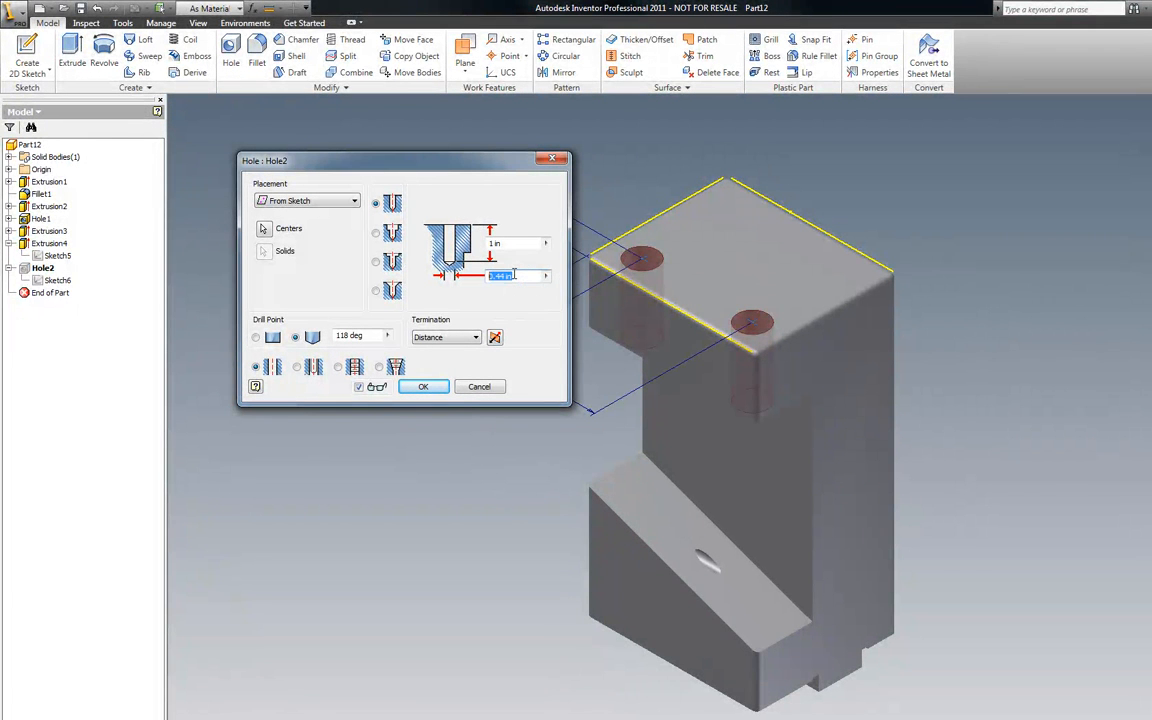
text(7)
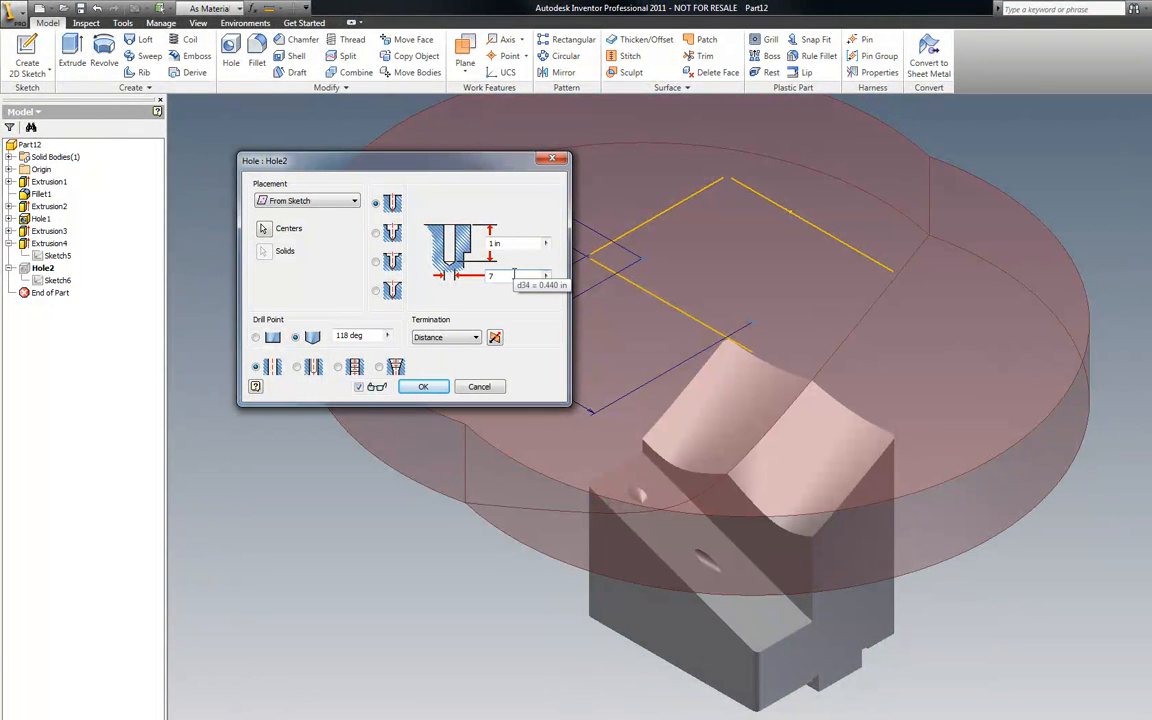
text(/16)
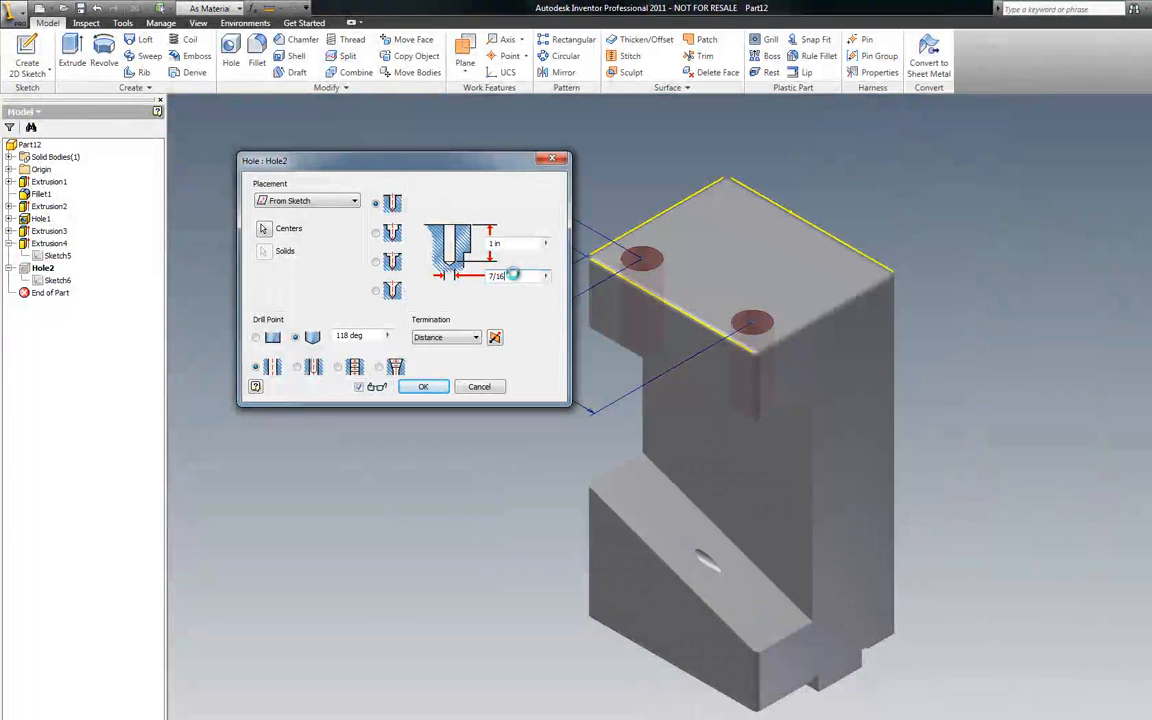
click(418, 389)
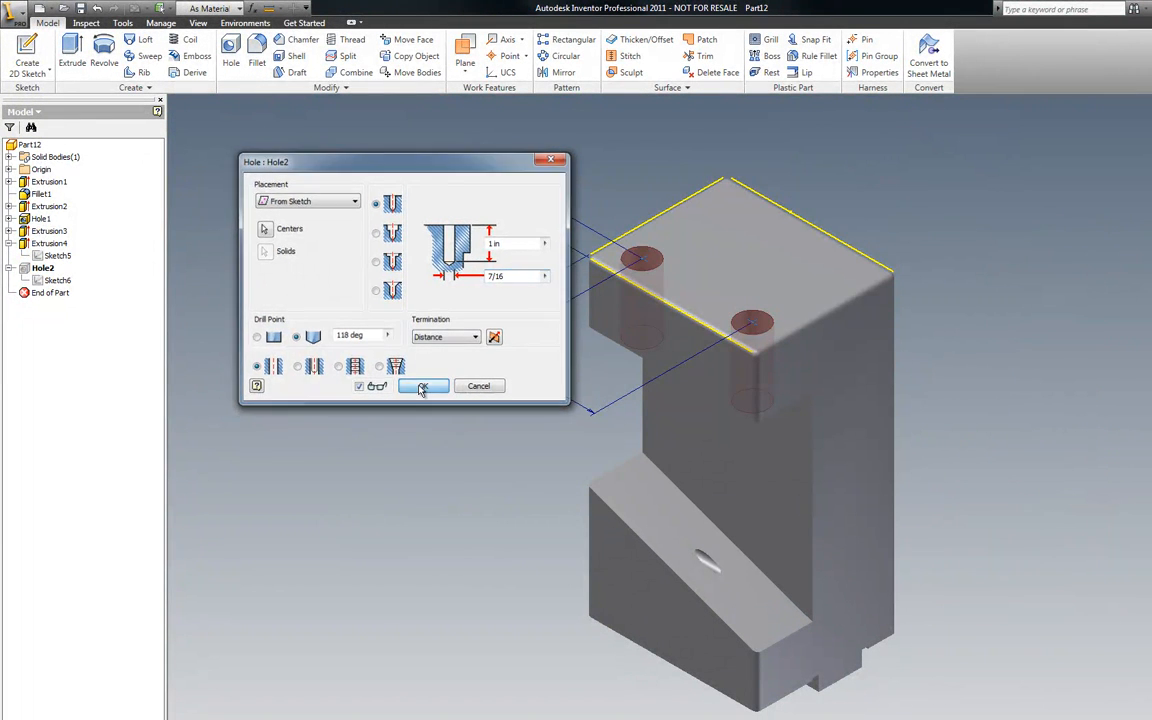
right_click(368, 255)
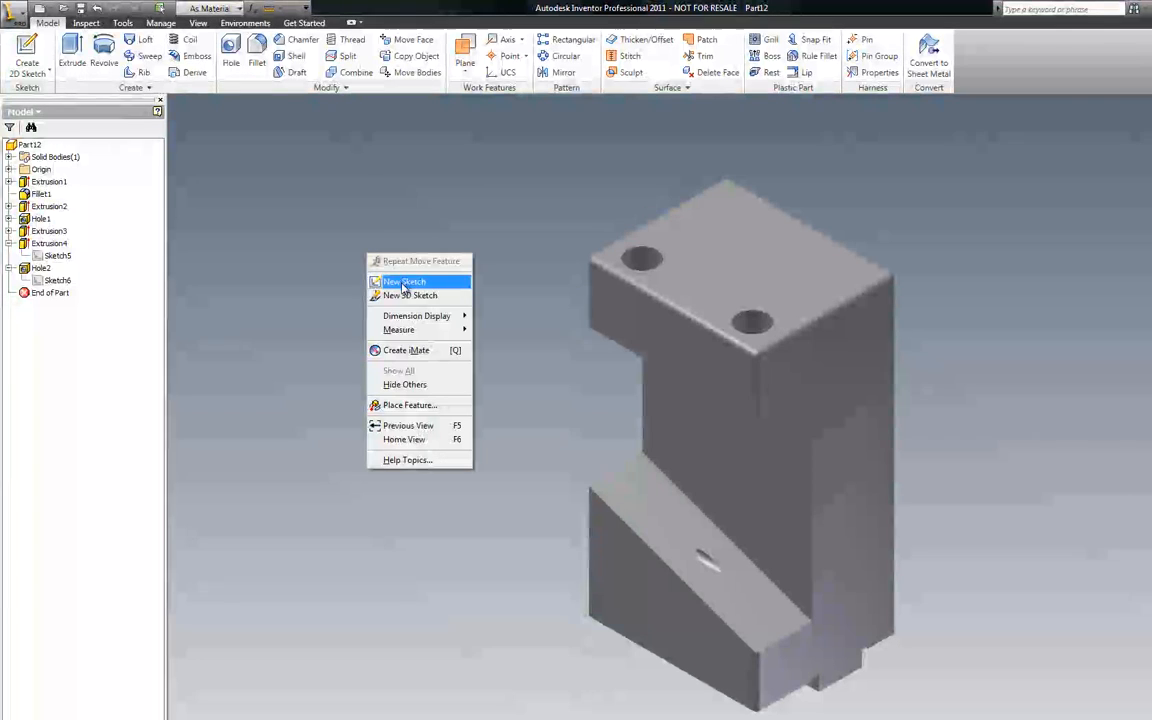
click(422, 200)
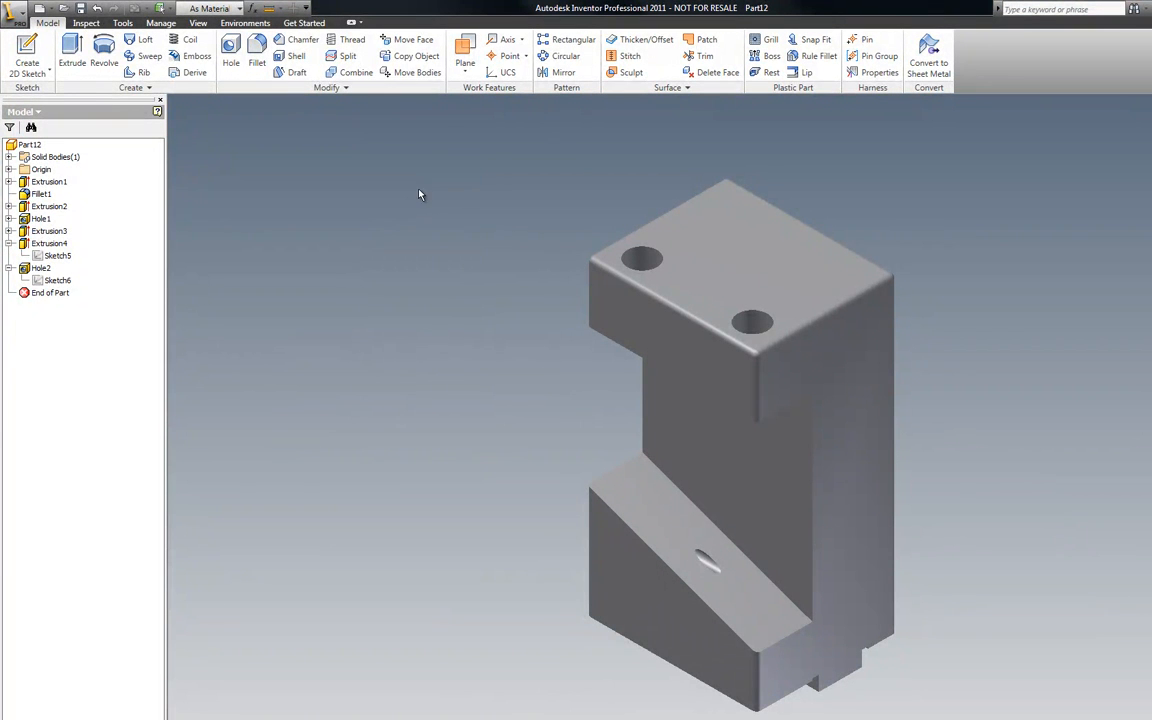
Add full-length right-hand 7/16-14 UNC threads, class 2B, to both top holes.
click(356, 46)
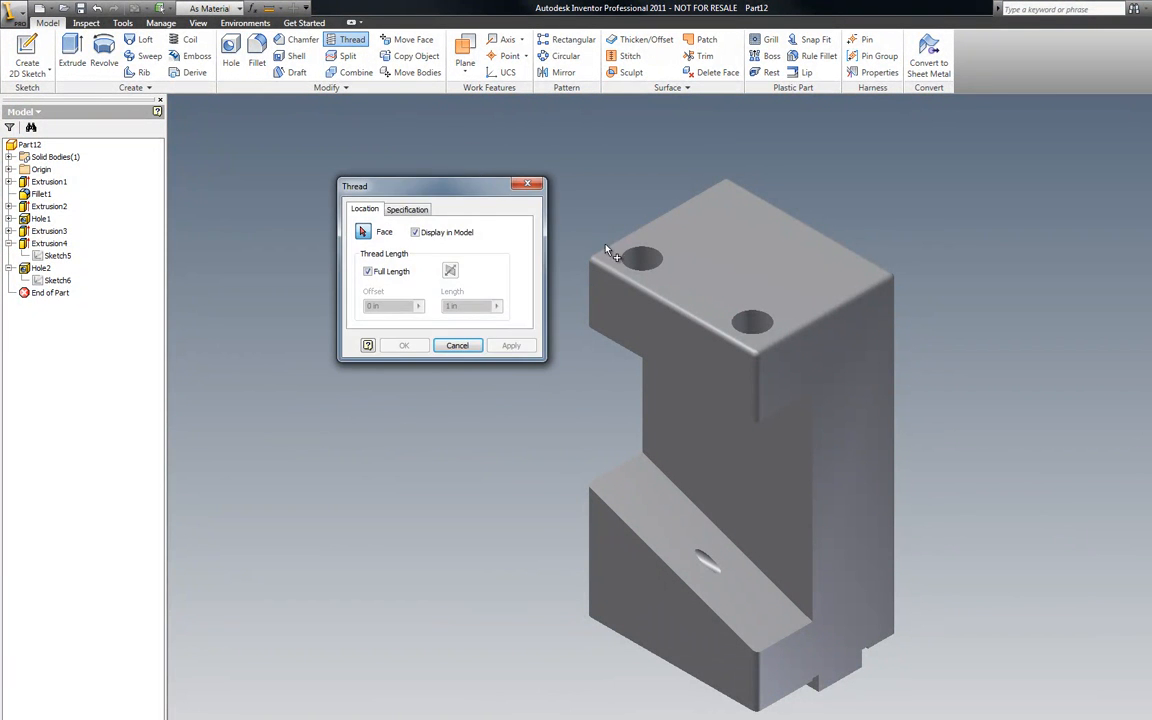
click(634, 260)
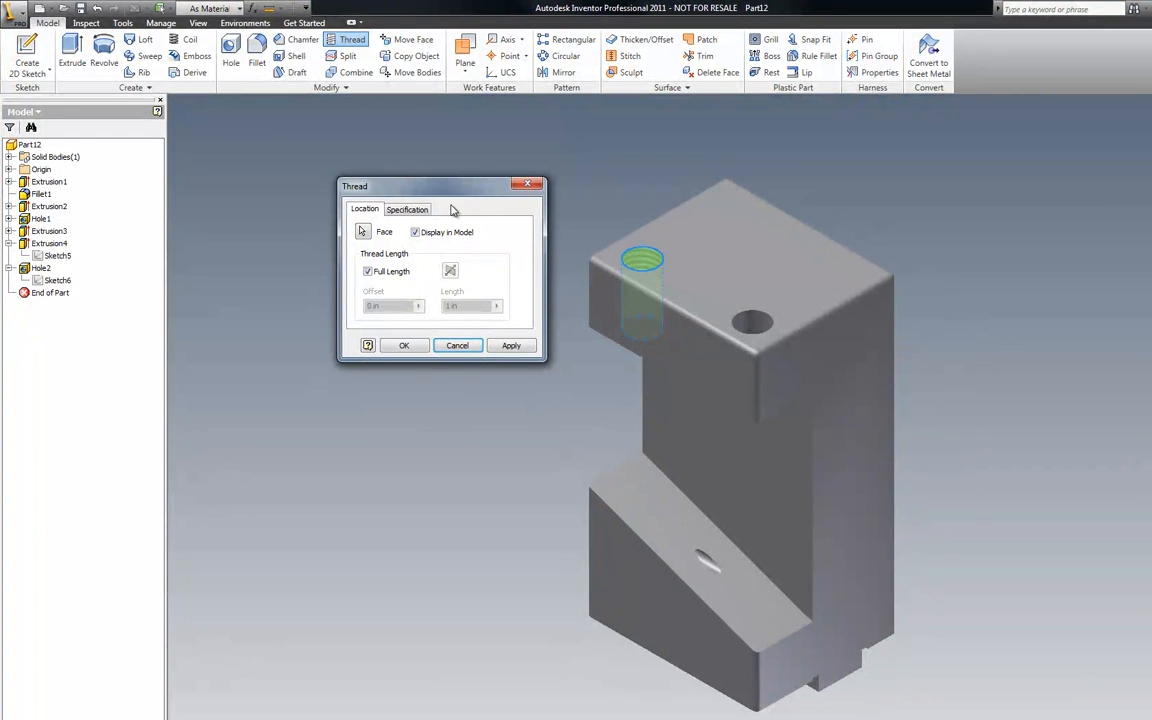
click(407, 210)
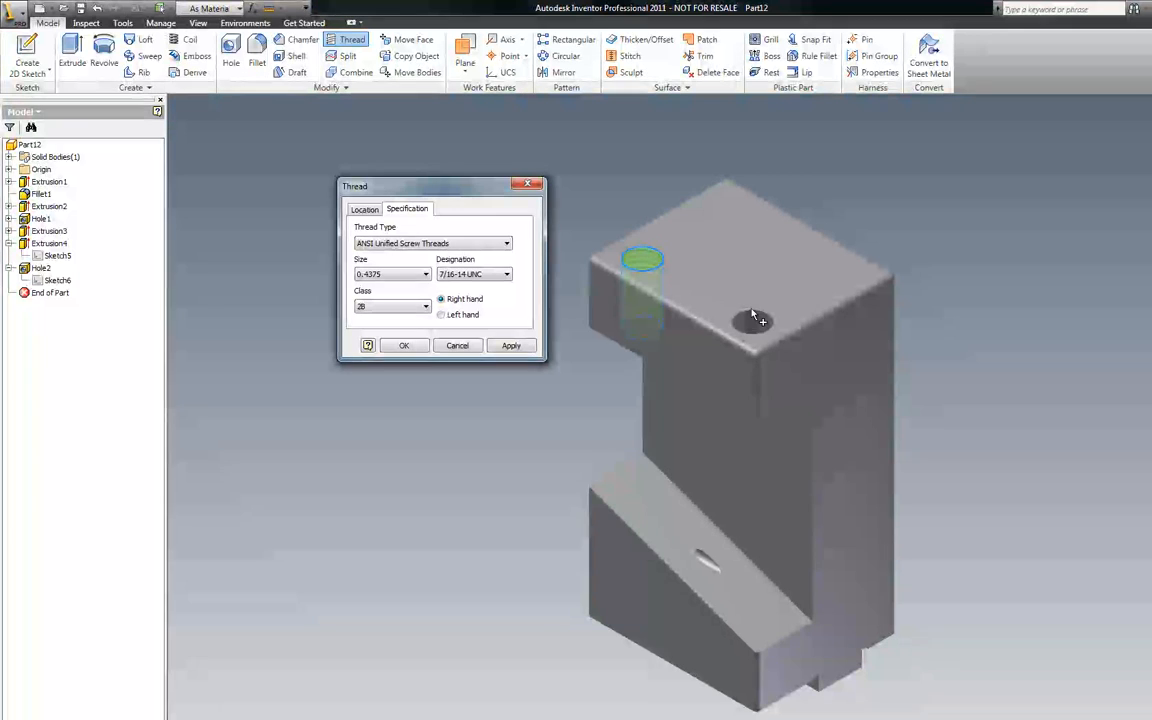
click(512, 346)
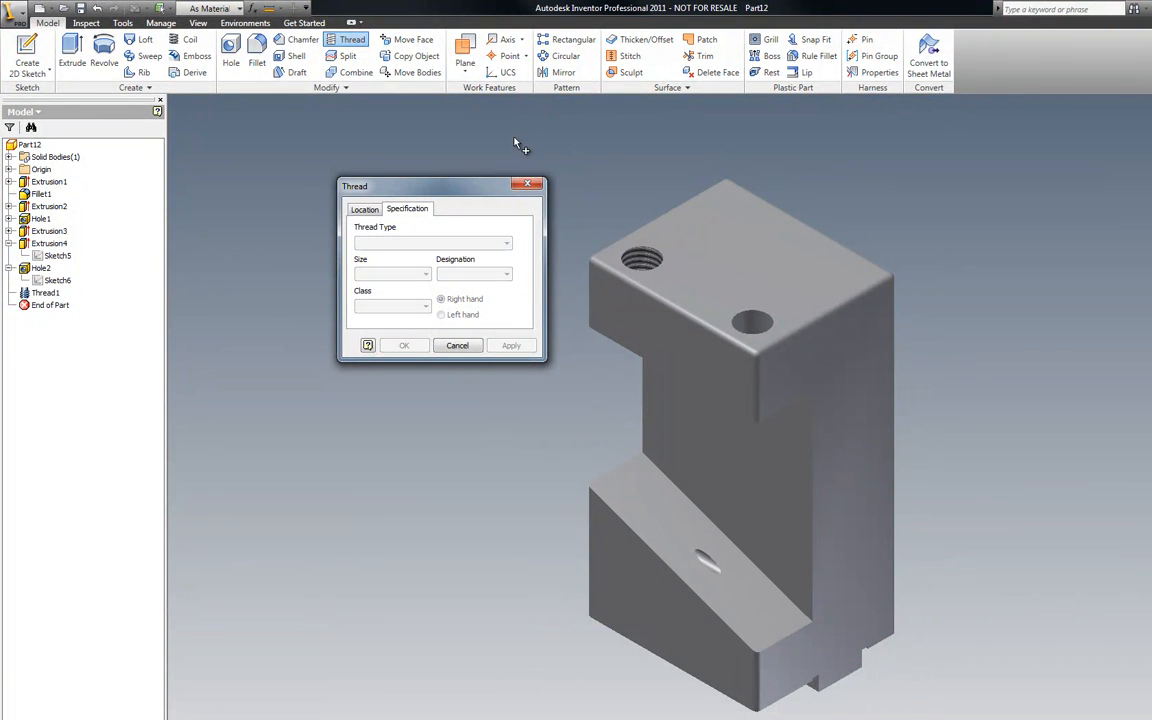
click(345, 40)
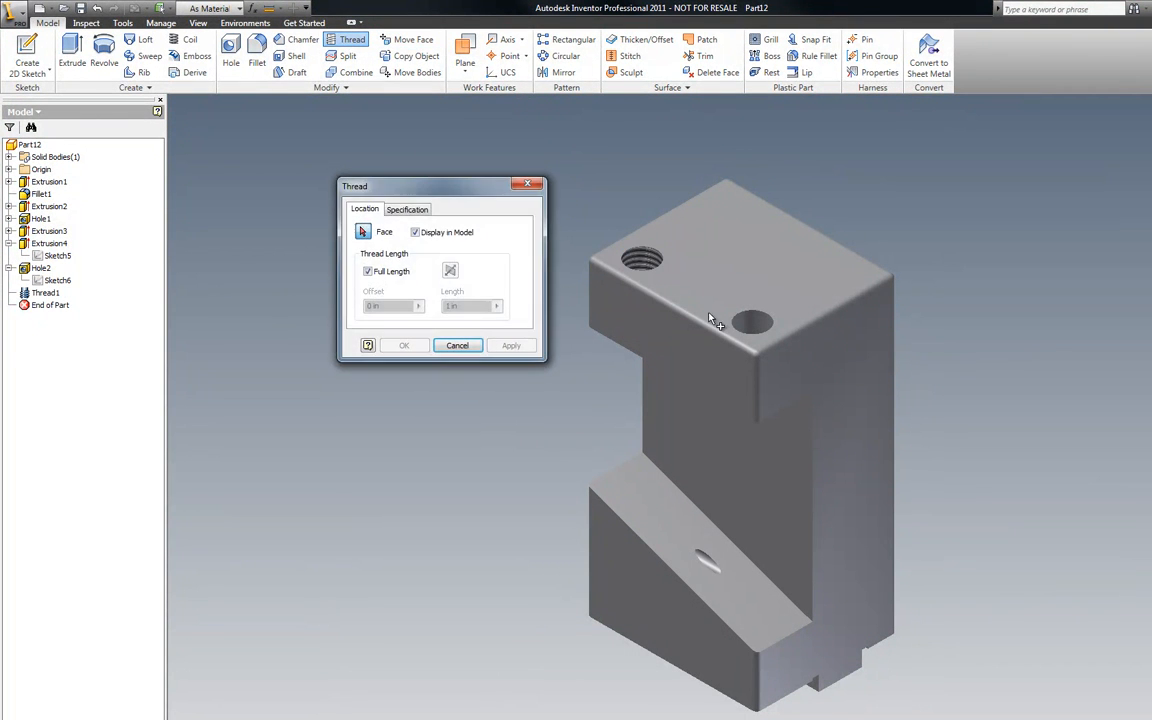
click(750, 322)
click(512, 345)
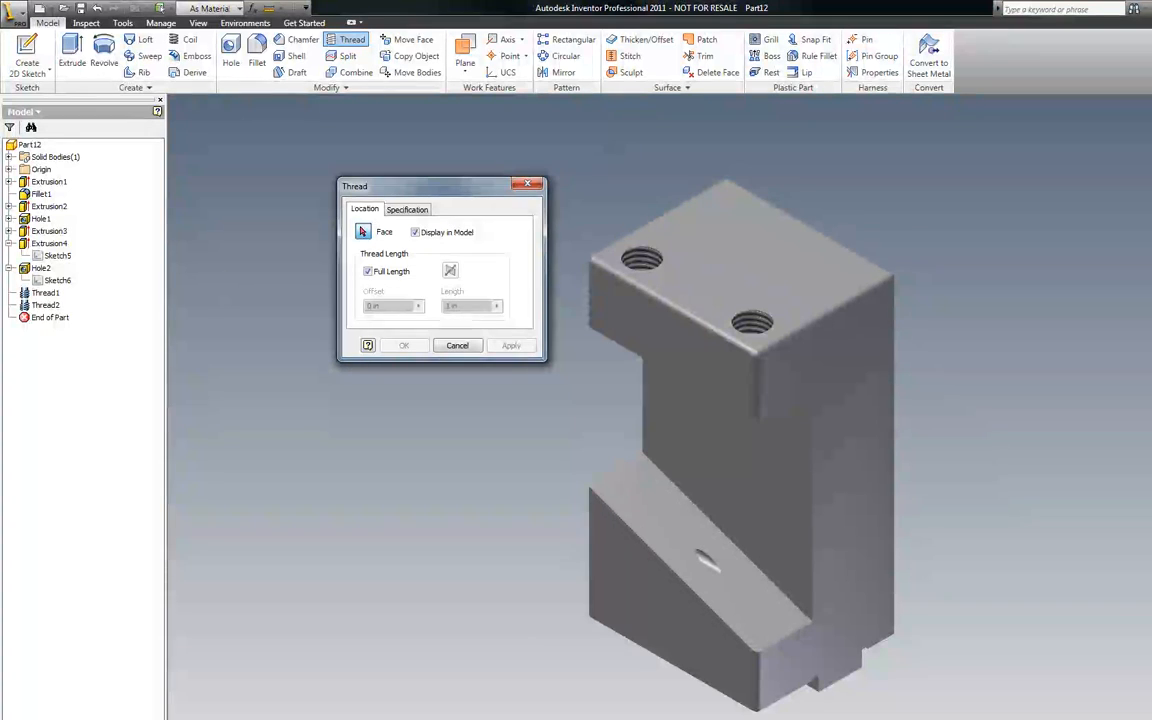
Switch to the part drawing in Adobe Reader and check the position and size of the top face's center hole.
key(alt+Tab)
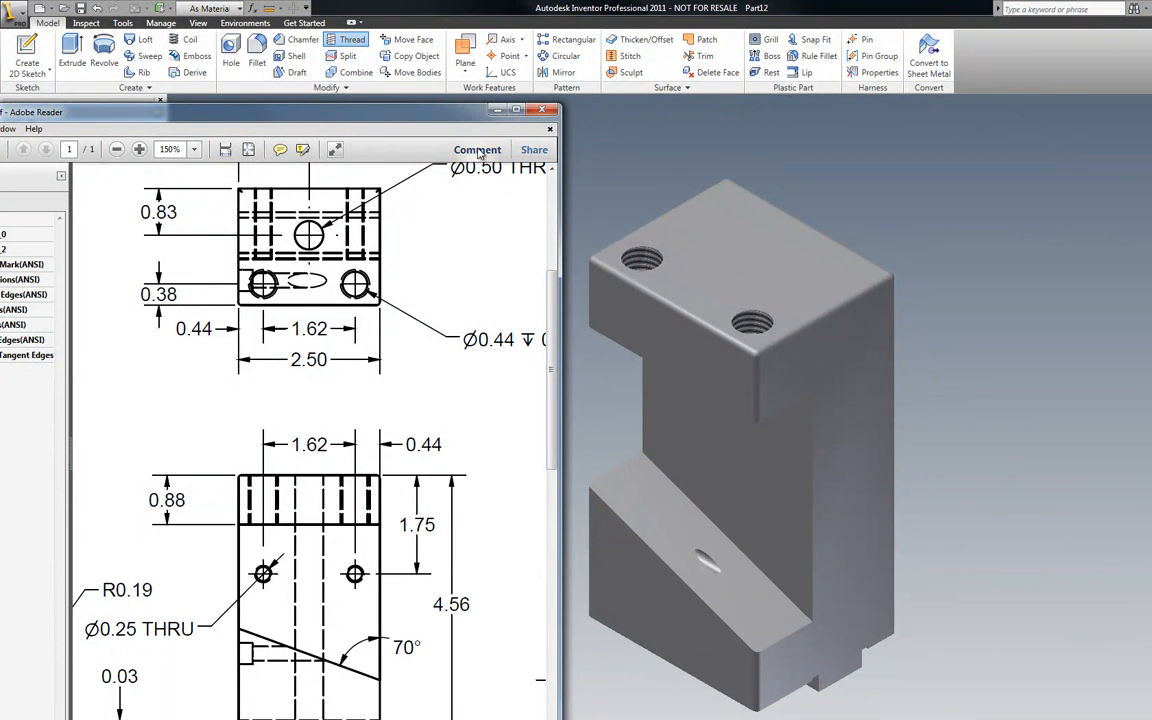
drag(464, 119, 441, 162)
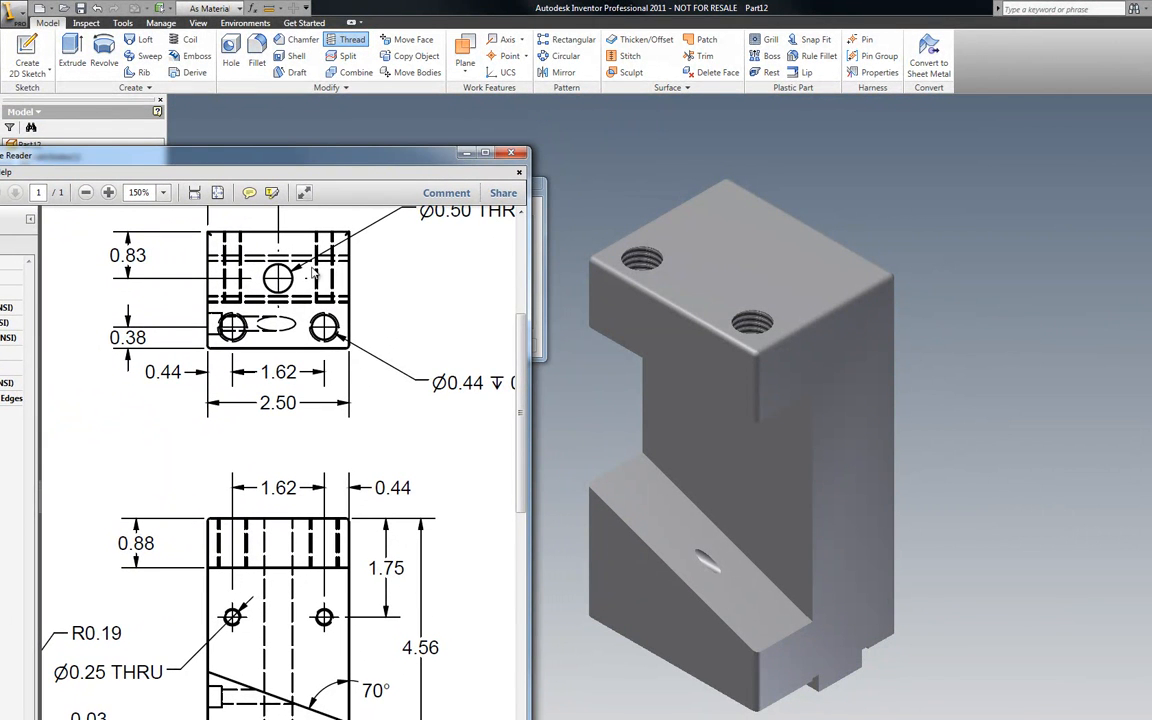
drag(367, 158, 0, 180)
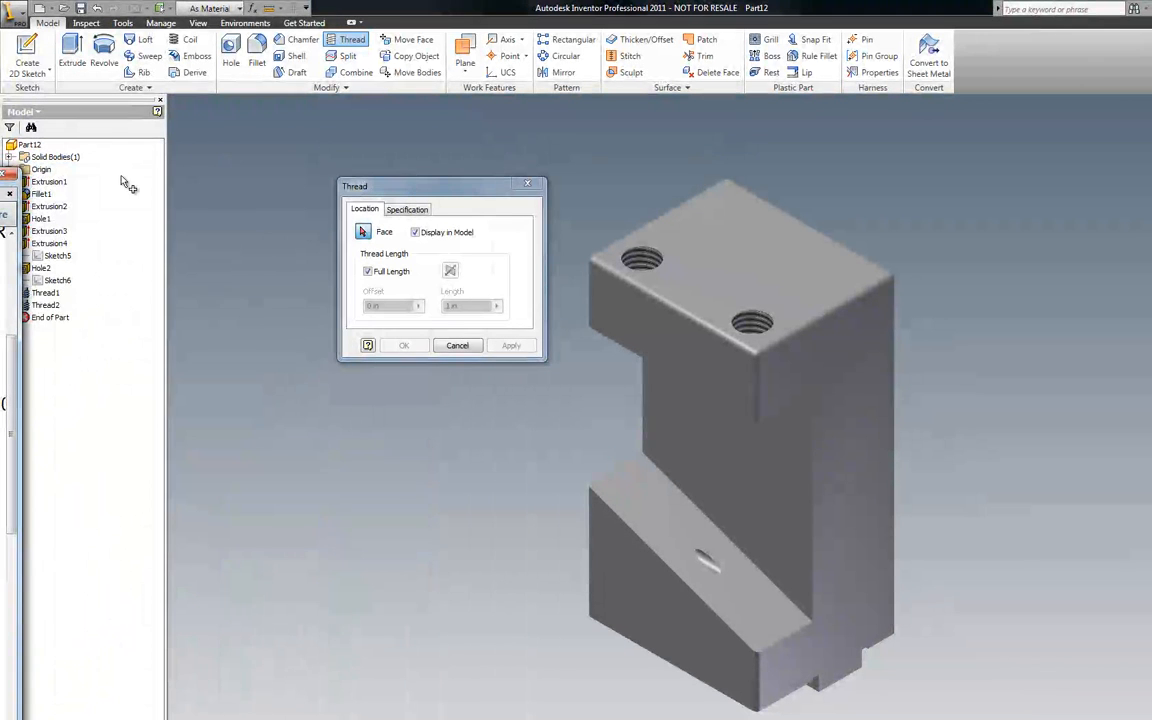
Leave the Thread command, start a sketch on the block's top face, and place a hole center point behind the two threaded holes.
right_click(545, 147)
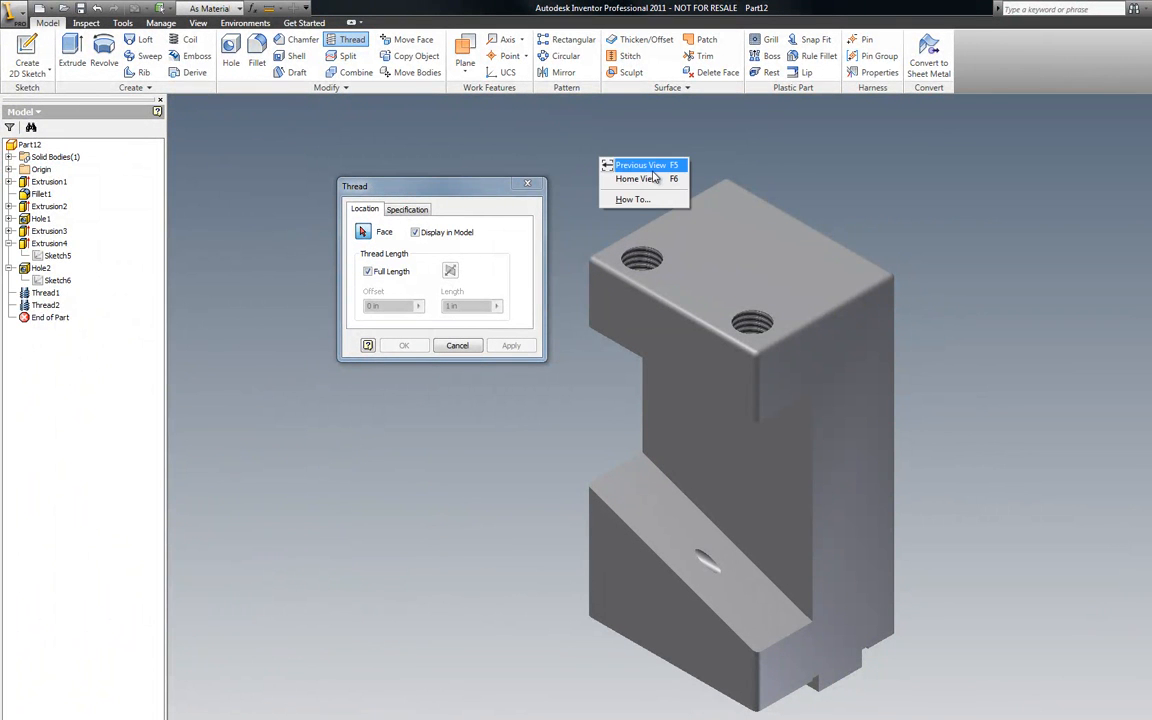
key(Escape)
key(Escape)
right_click(556, 160)
click(596, 184)
click(707, 210)
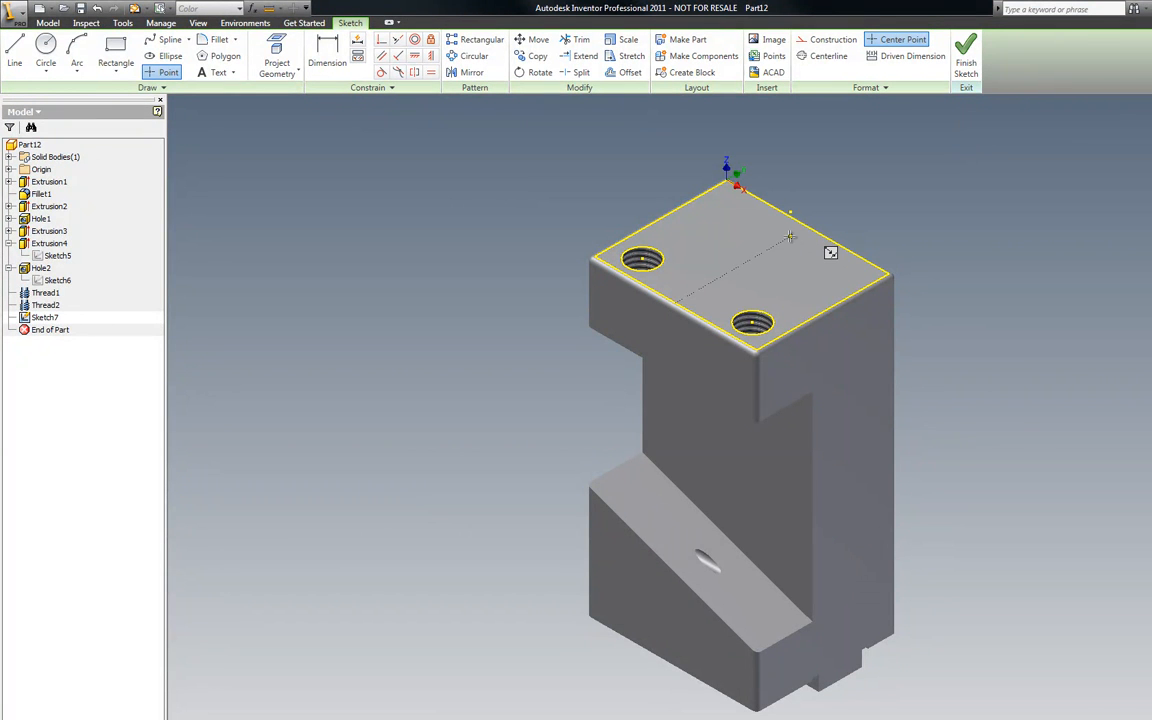
click(778, 244)
Dimension the hole center point 0.83 in from the edge on one side of the block's top face.
click(320, 52)
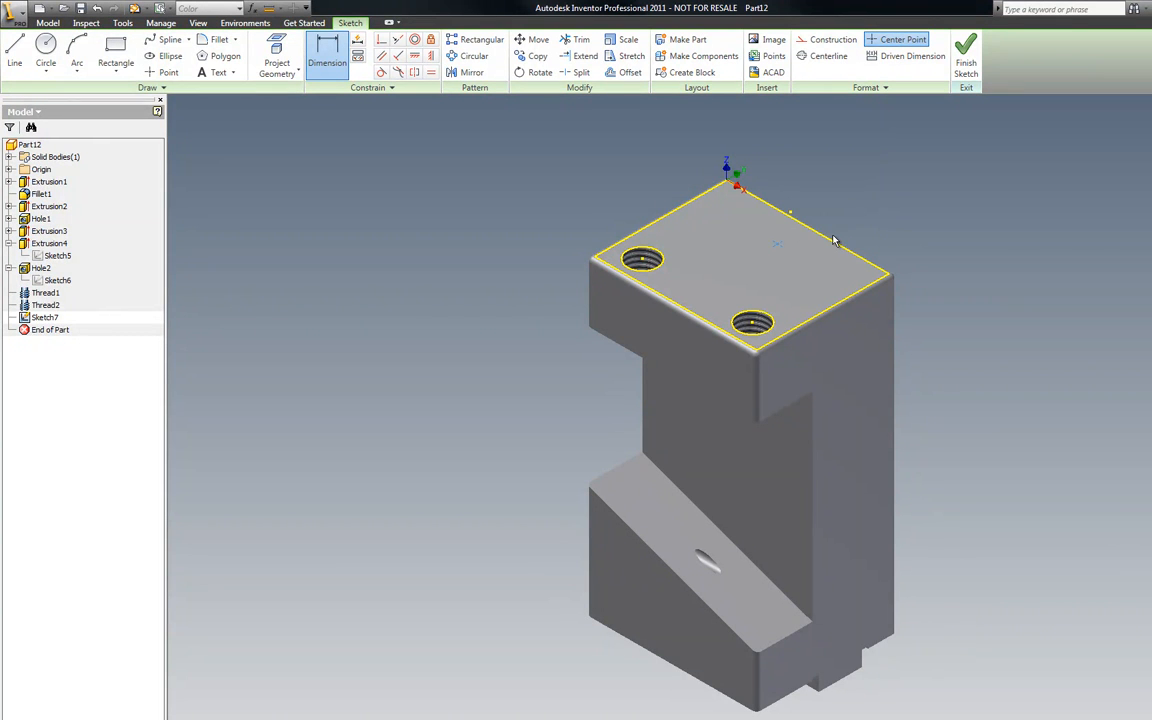
key(Escape)
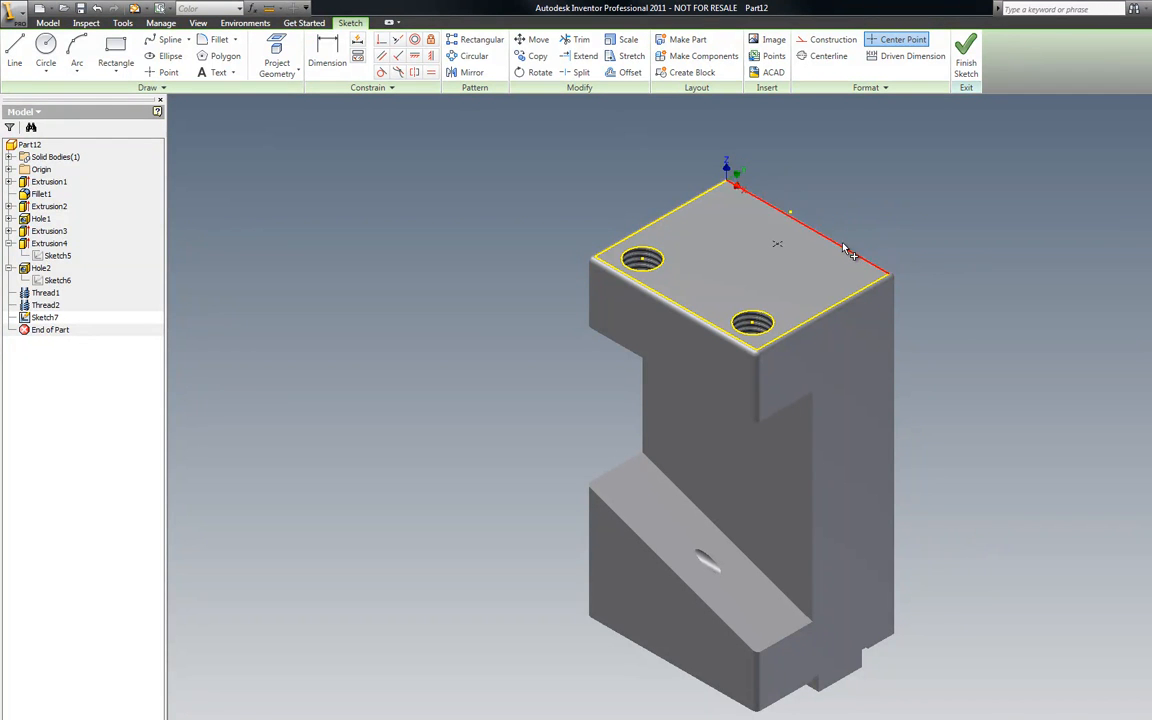
click(1148, 150)
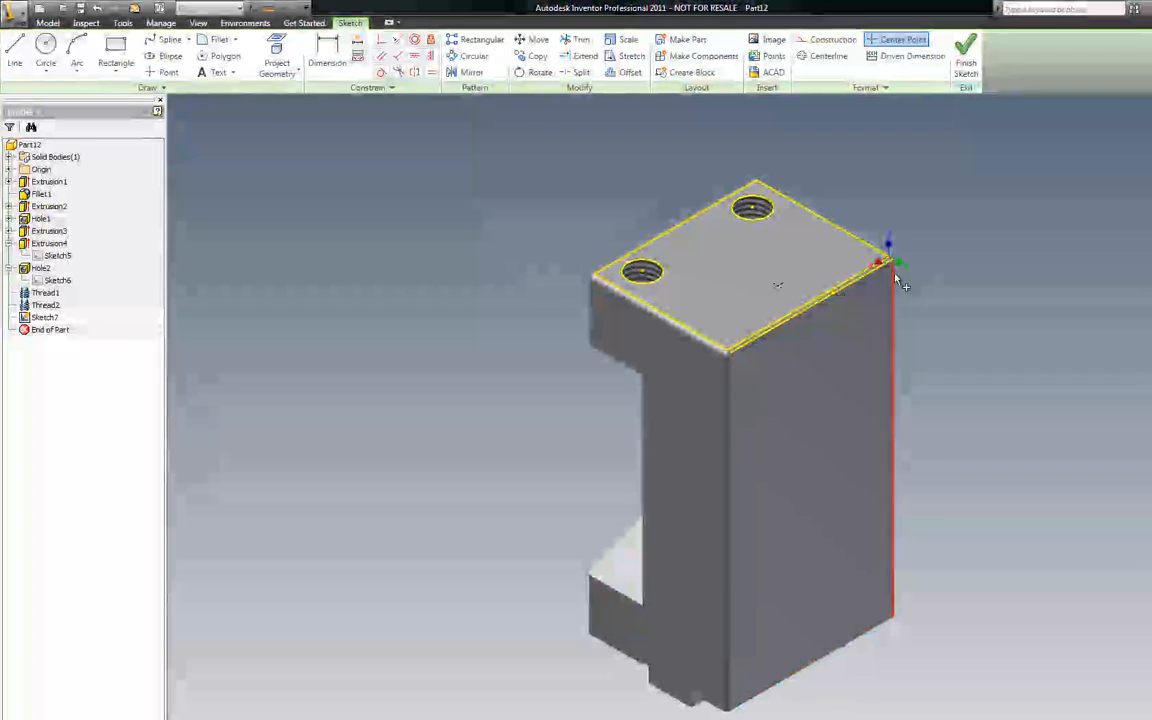
click(314, 55)
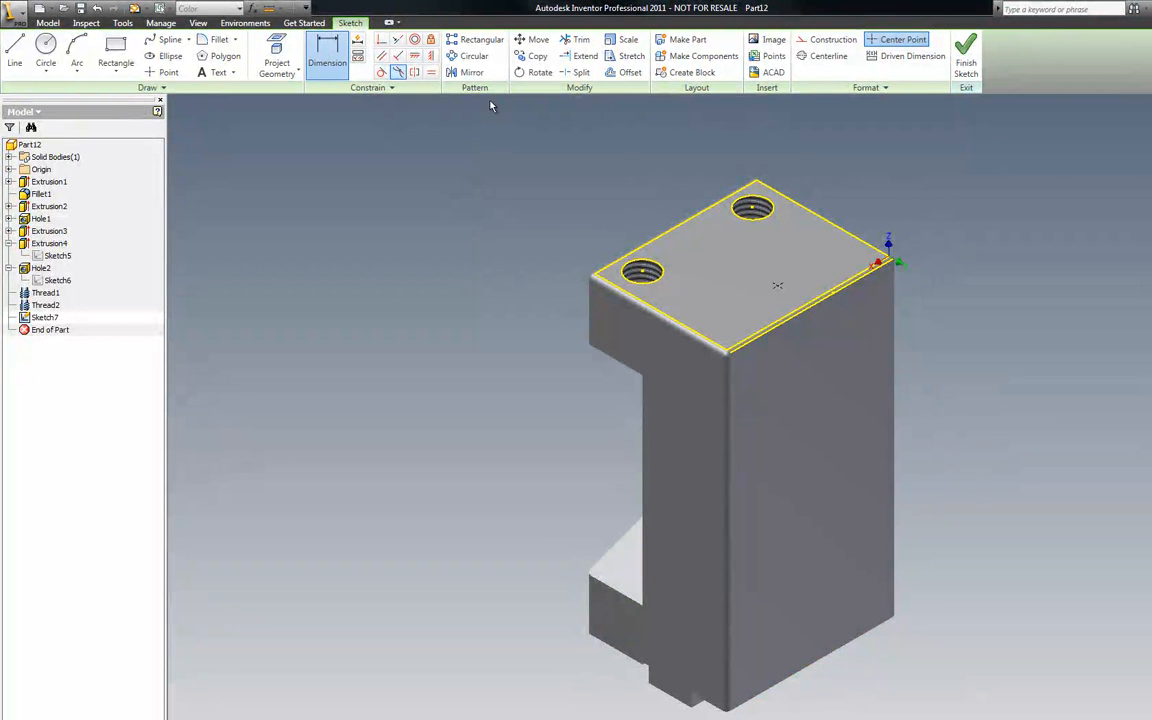
click(845, 284)
click(1010, 178)
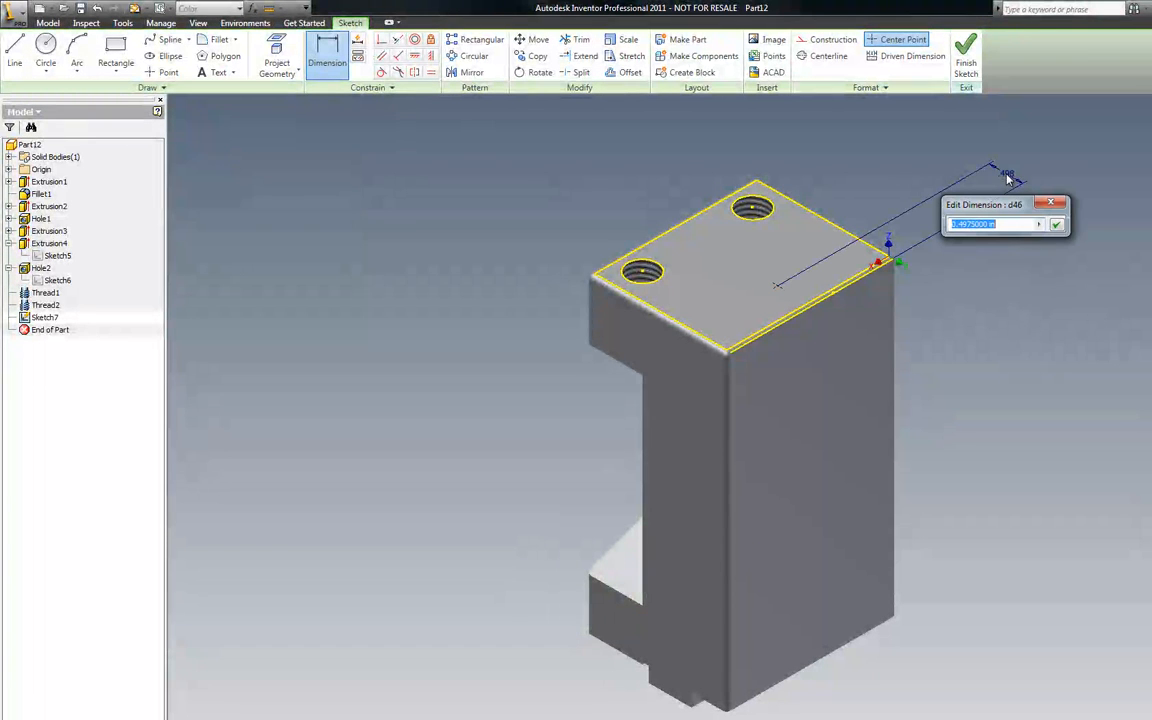
click(1040, 224)
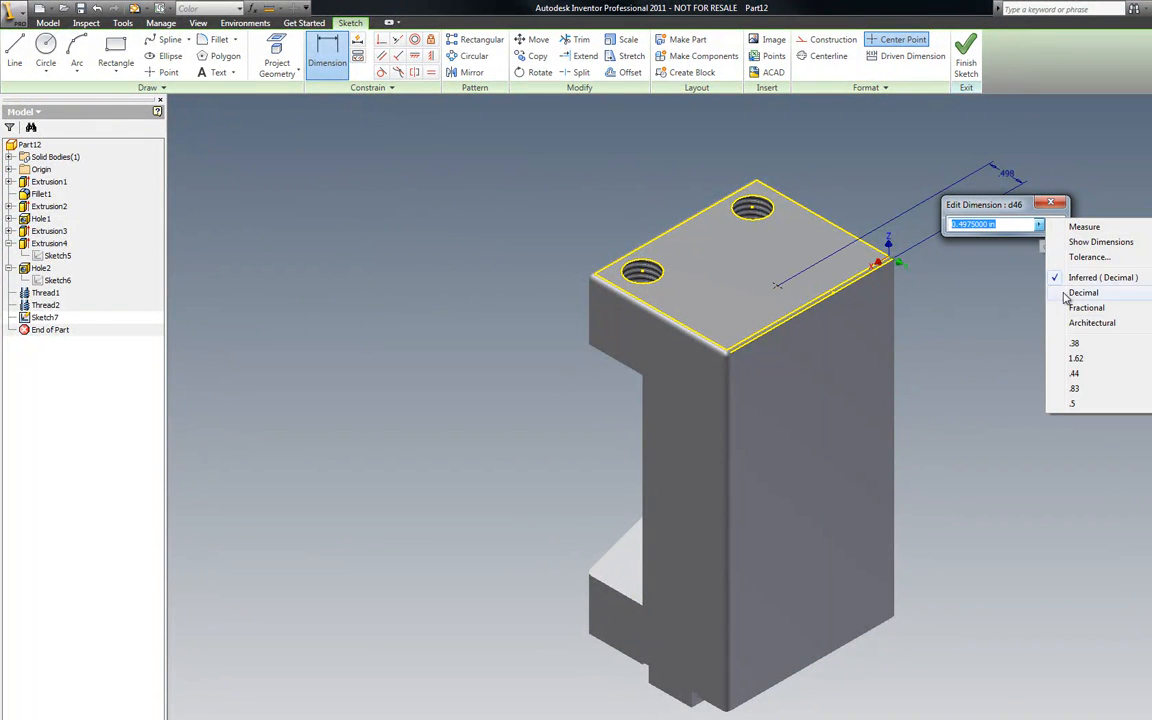
click(1076, 389)
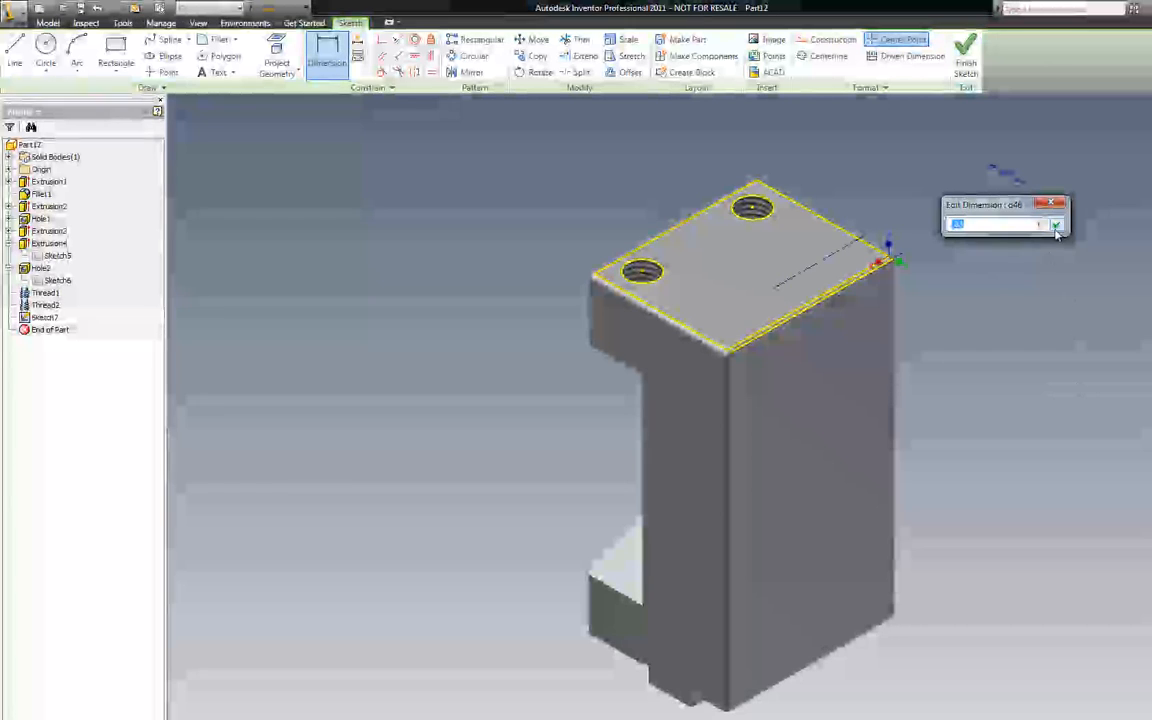
key(Return)
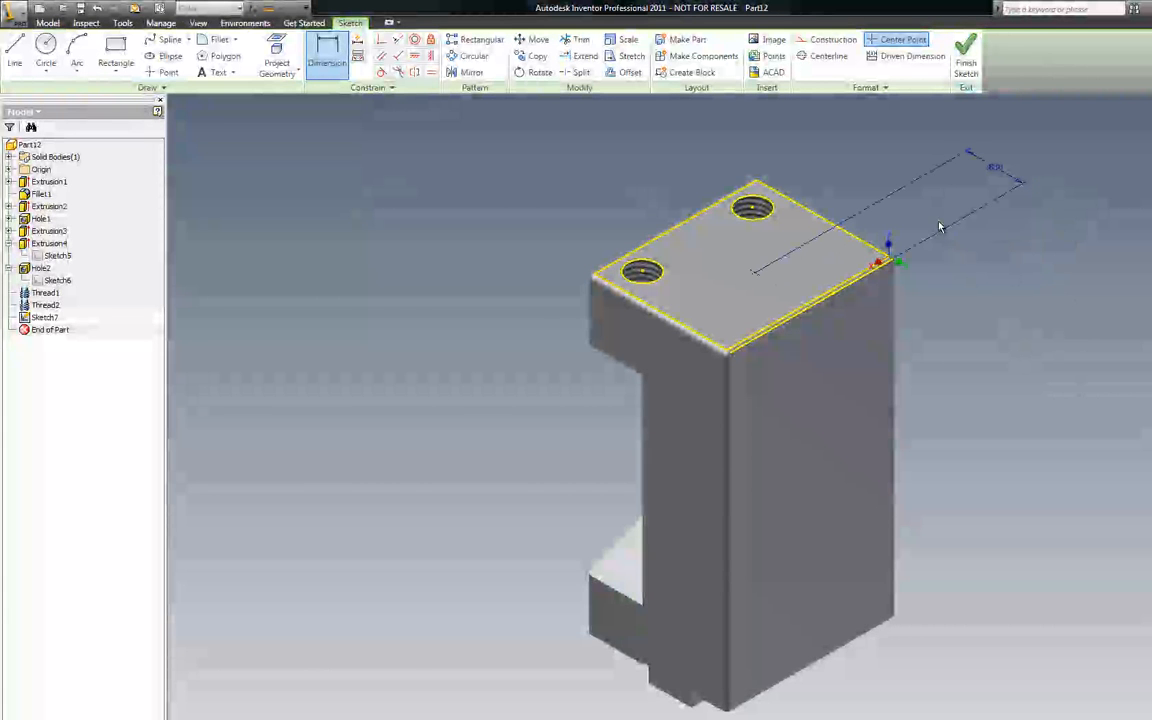
key(Escape)
Measure the distances from the hole center point to the two opposite long-side edges of the top face.
click(328, 52)
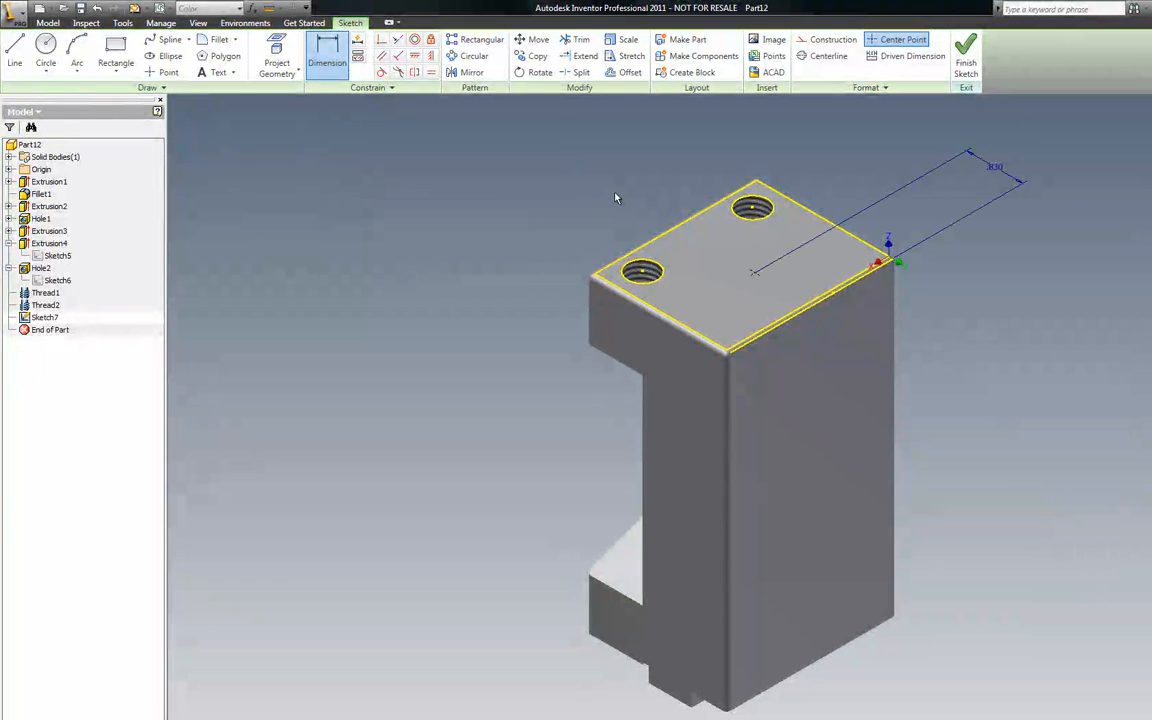
click(284, 50)
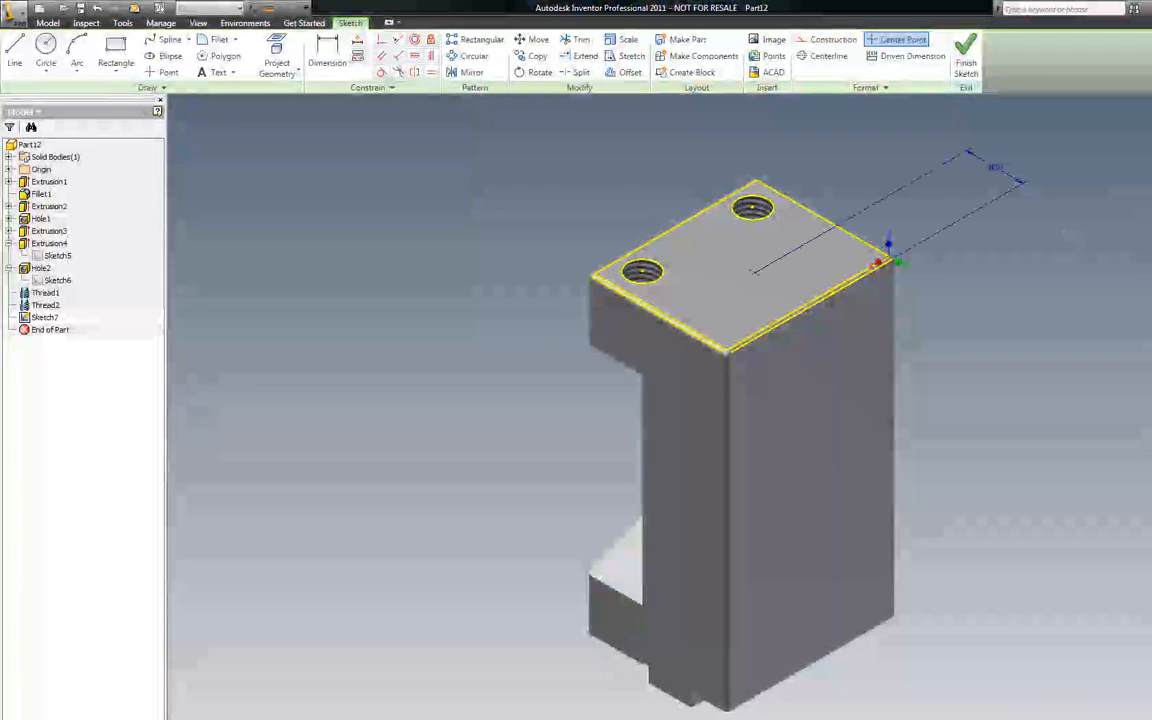
shift+middle_drag(1070, 234, 780, 200)
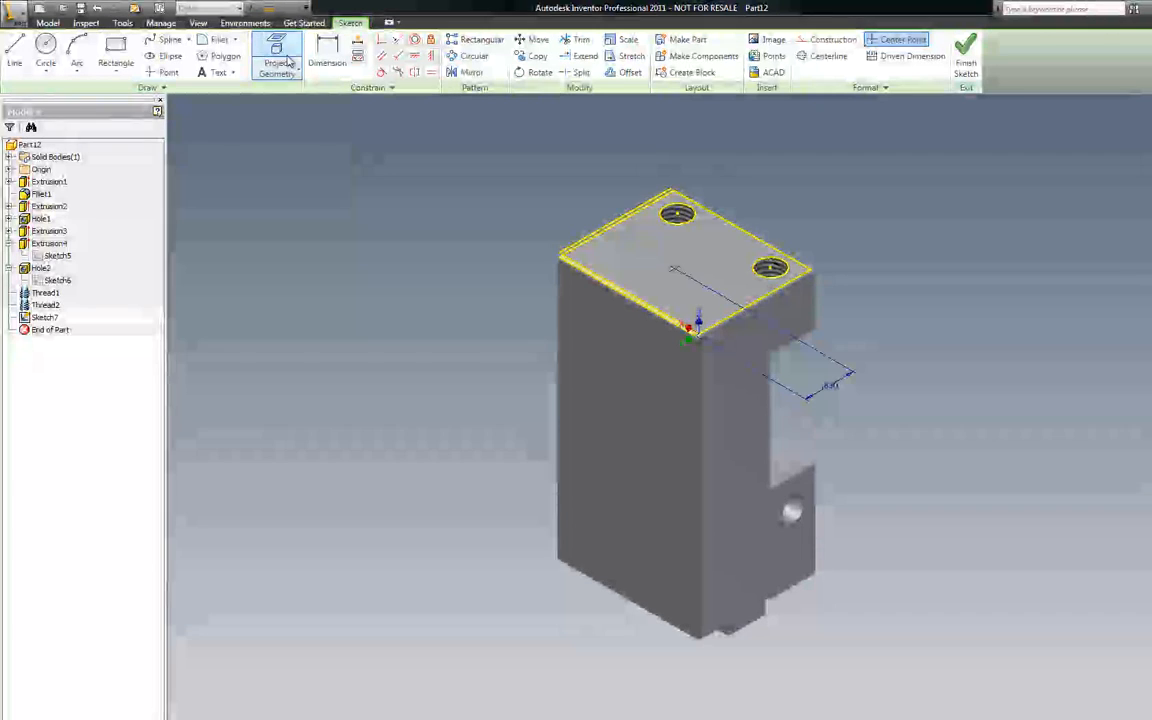
click(286, 62)
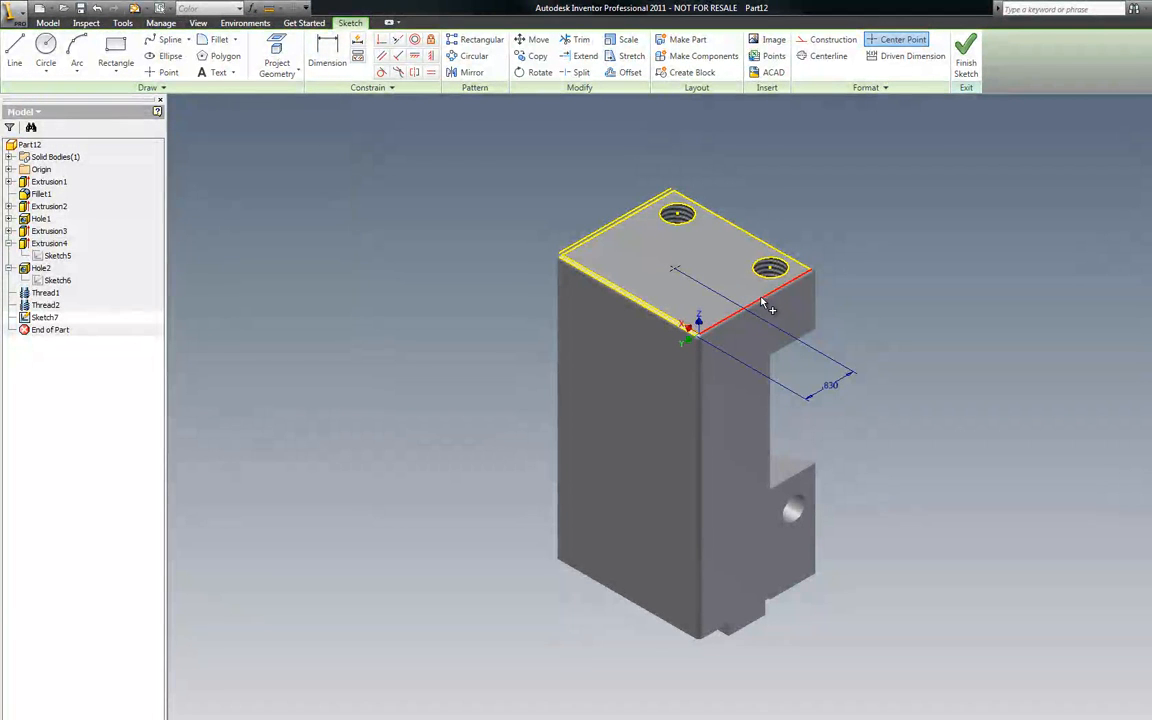
scroll(648, 155, up, 3)
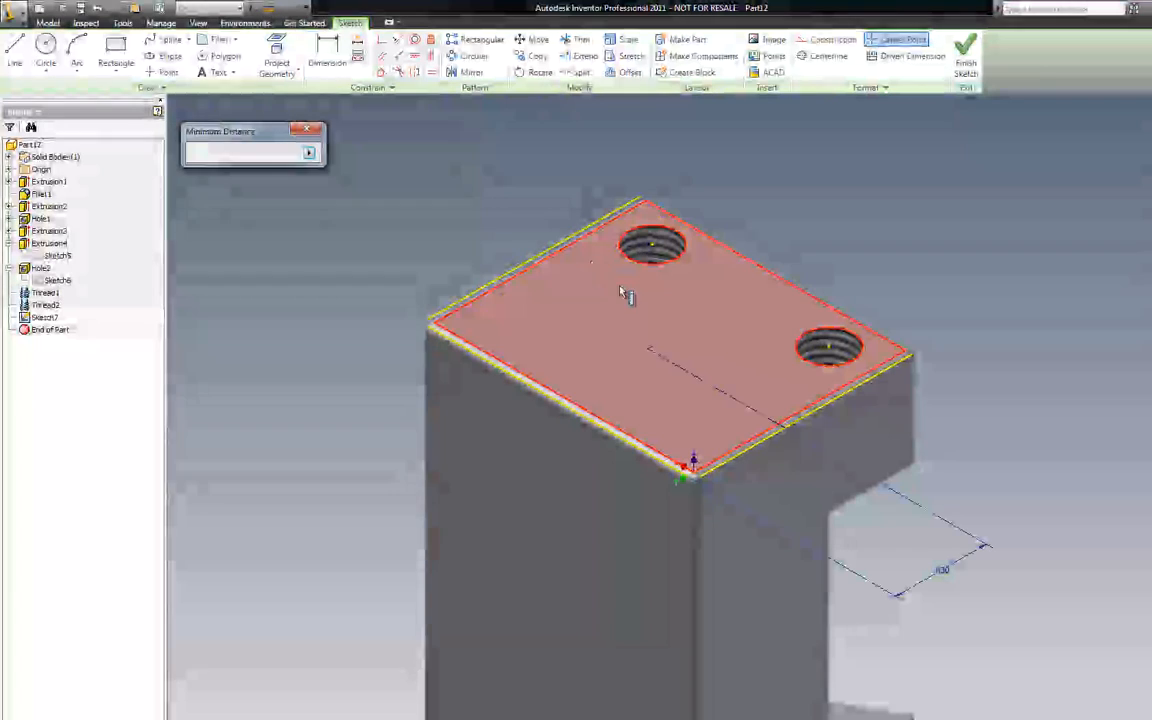
click(648, 350)
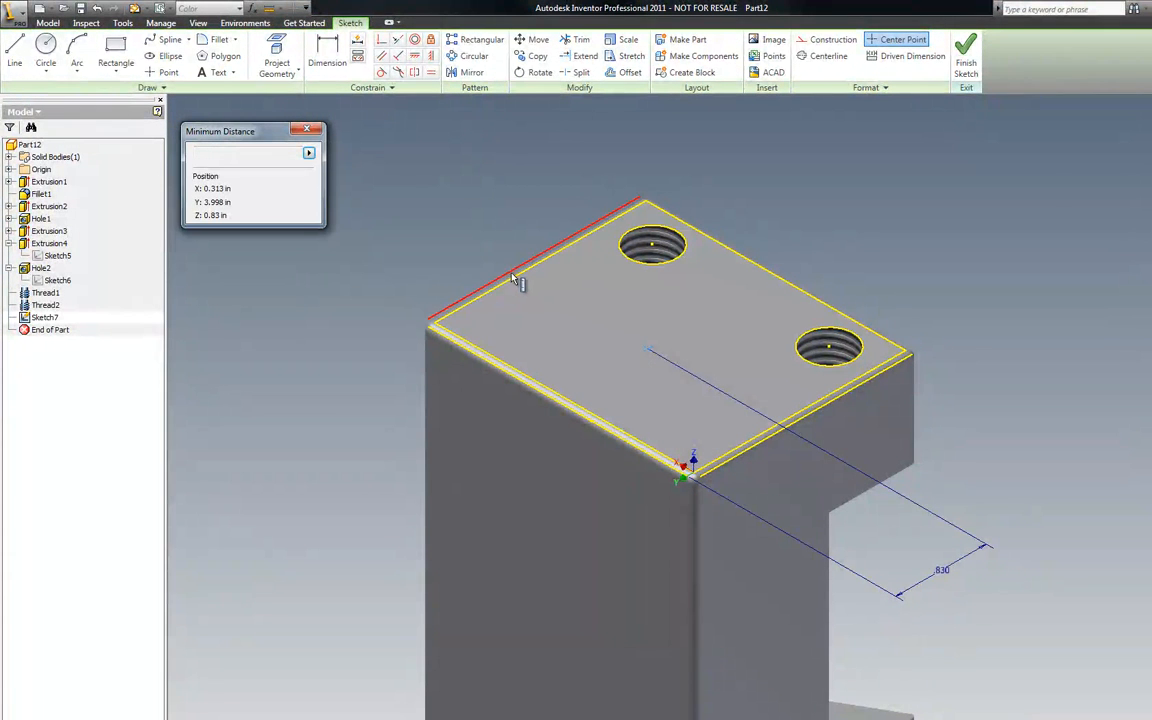
click(515, 272)
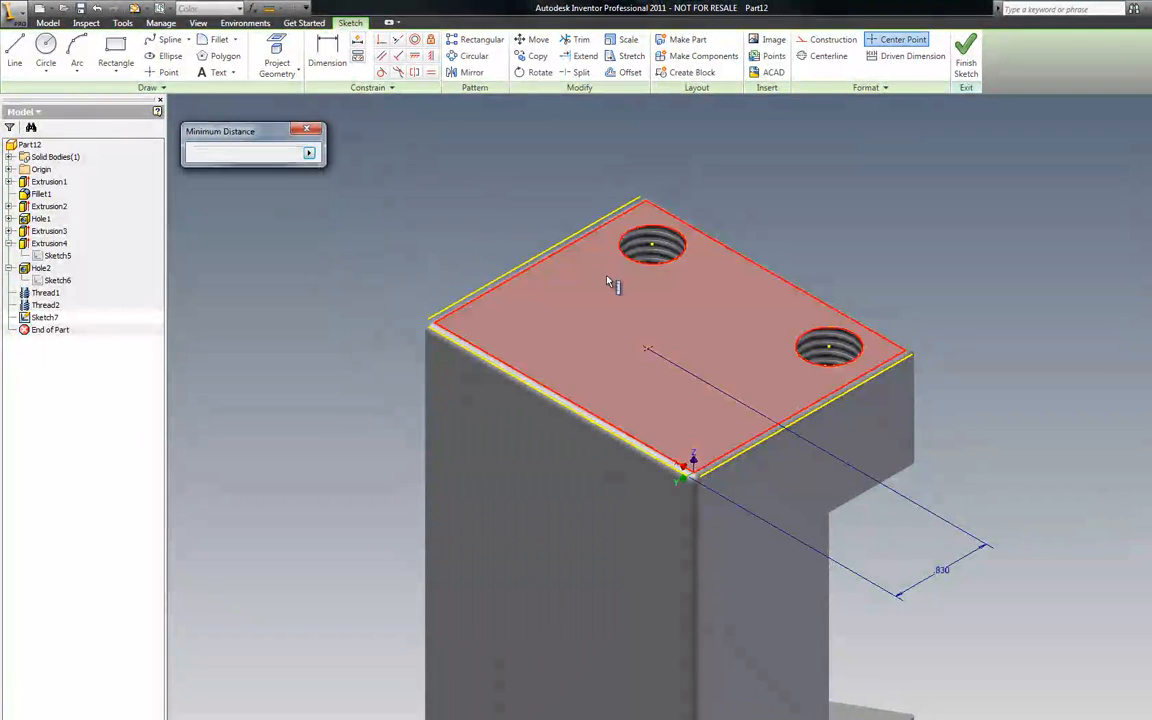
click(652, 350)
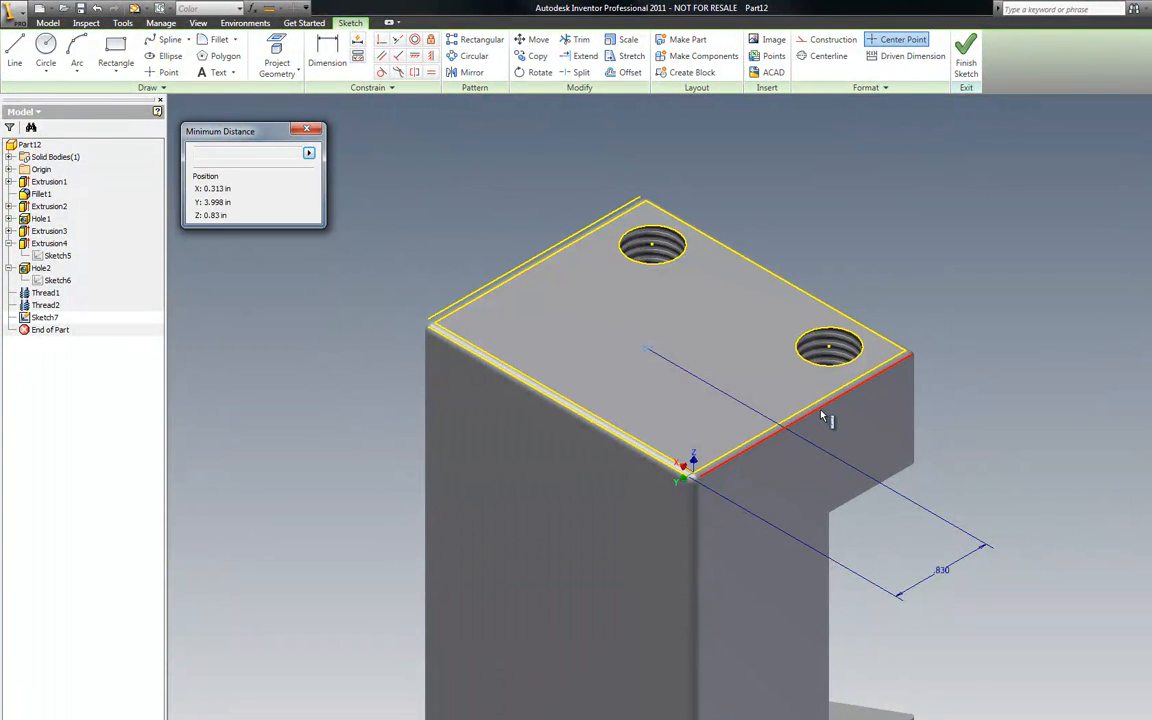
click(820, 415)
click(820, 415)
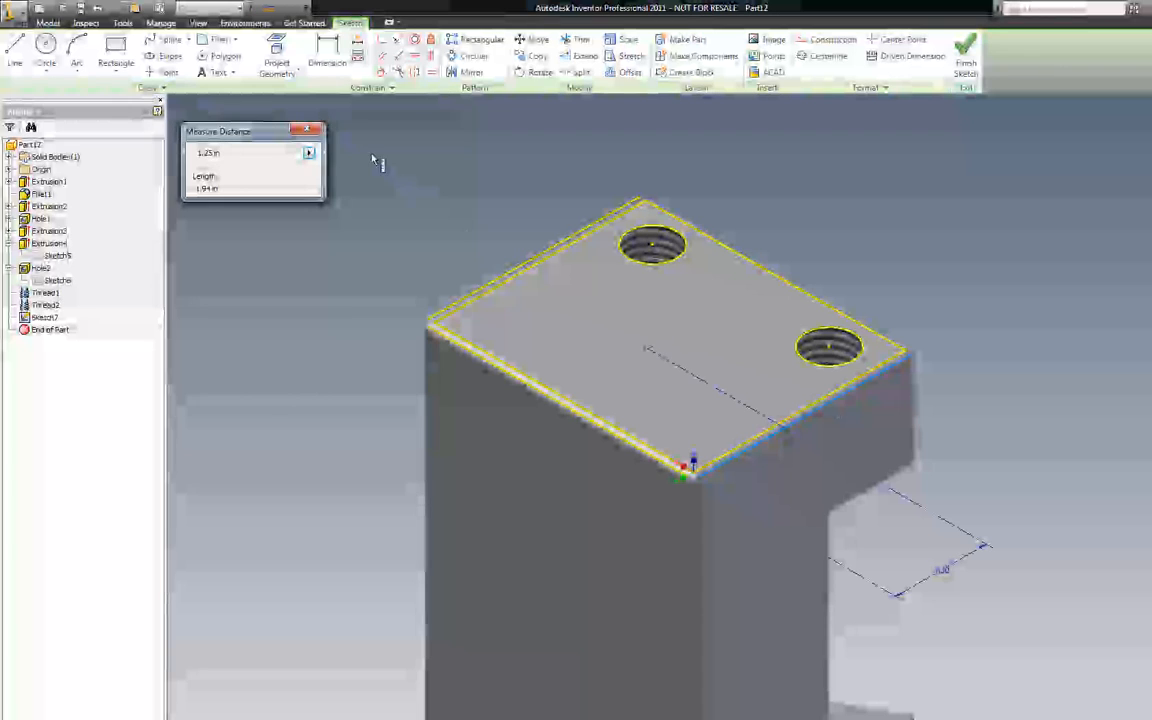
click(306, 130)
Finish the sketch and create a plain drilled hole, 0.5 in diameter and 1 in deep, at the center point.
right_click(975, 161)
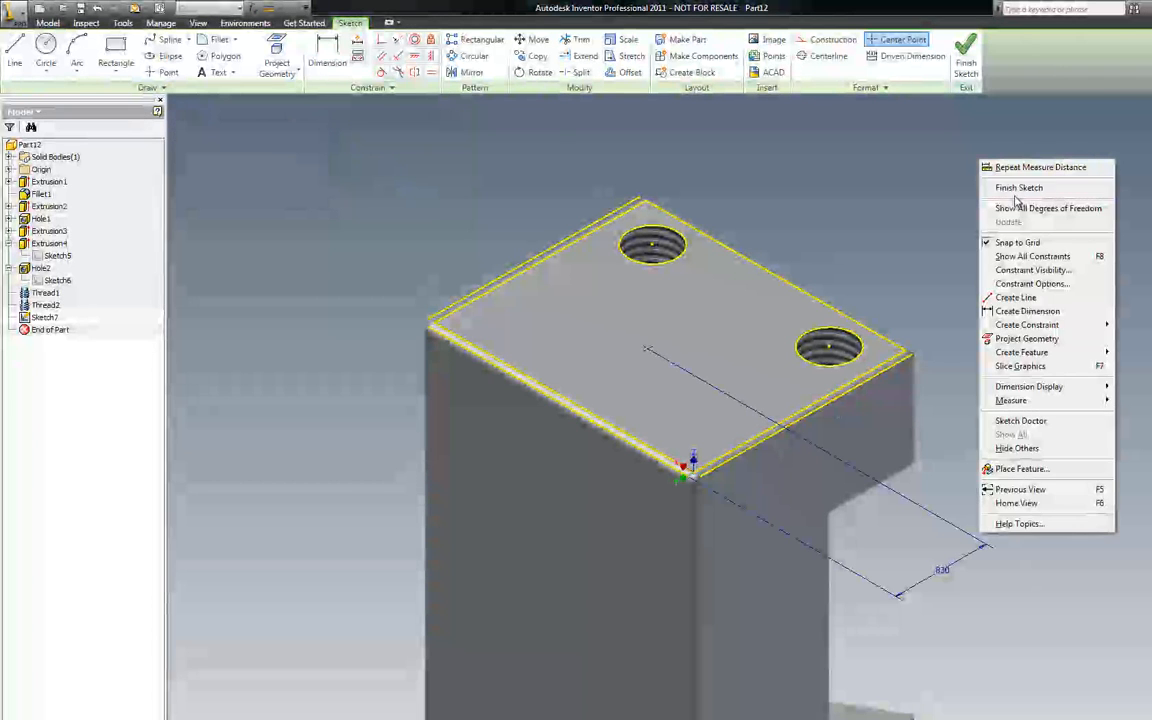
click(990, 188)
right_click(925, 182)
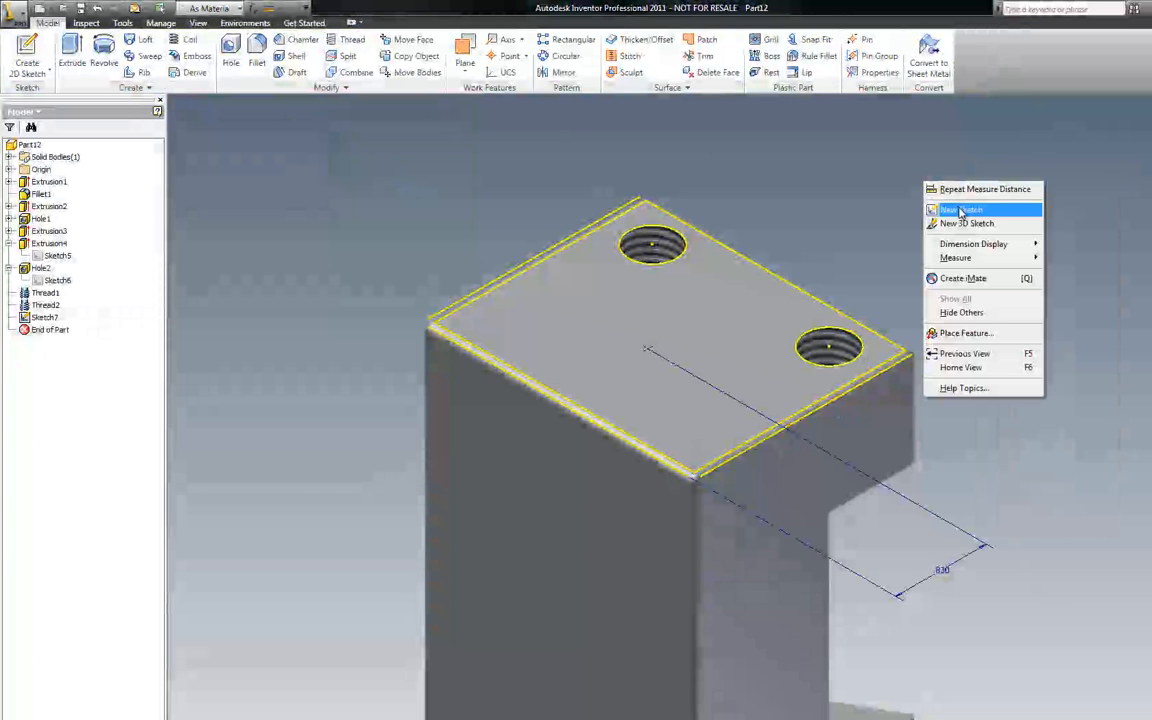
click(848, 188)
click(231, 55)
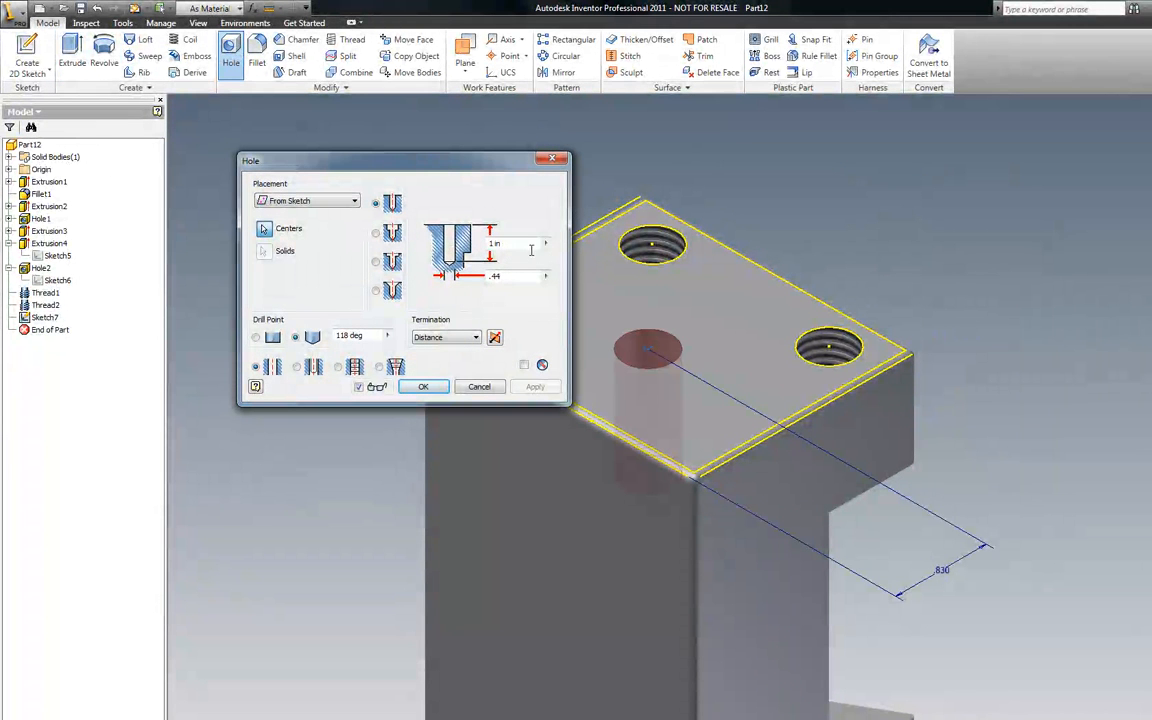
drag(533, 280, 469, 280)
text(.5)
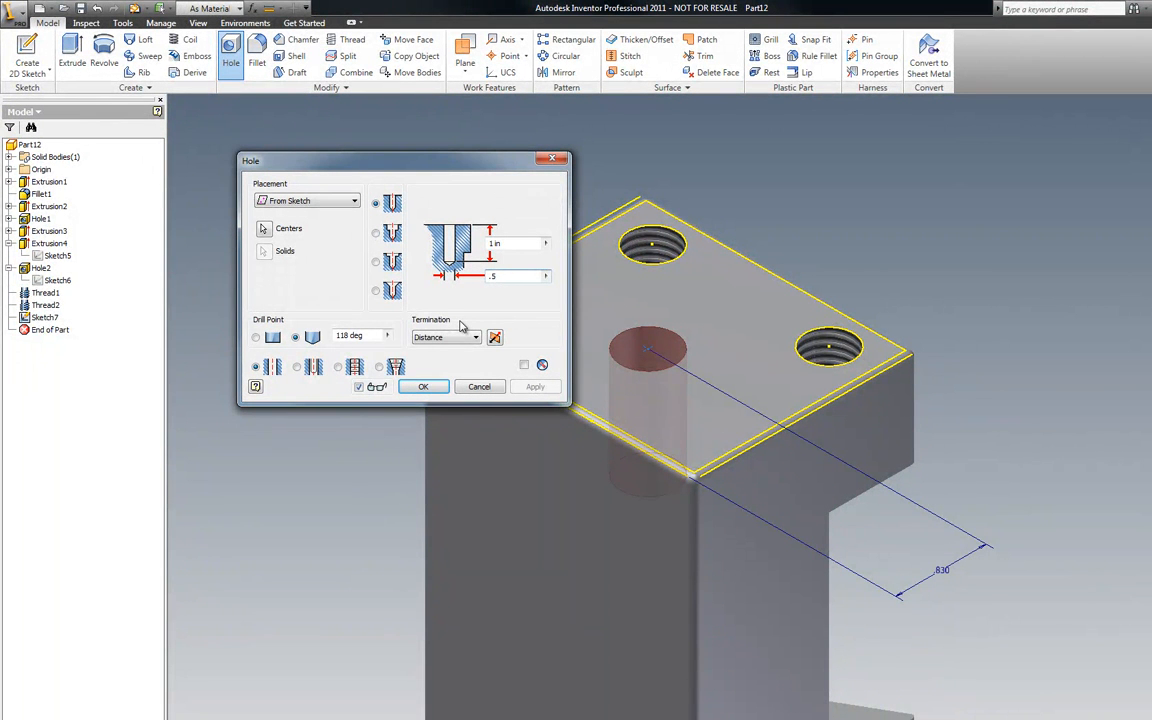
text(1)
key(BackSpace)
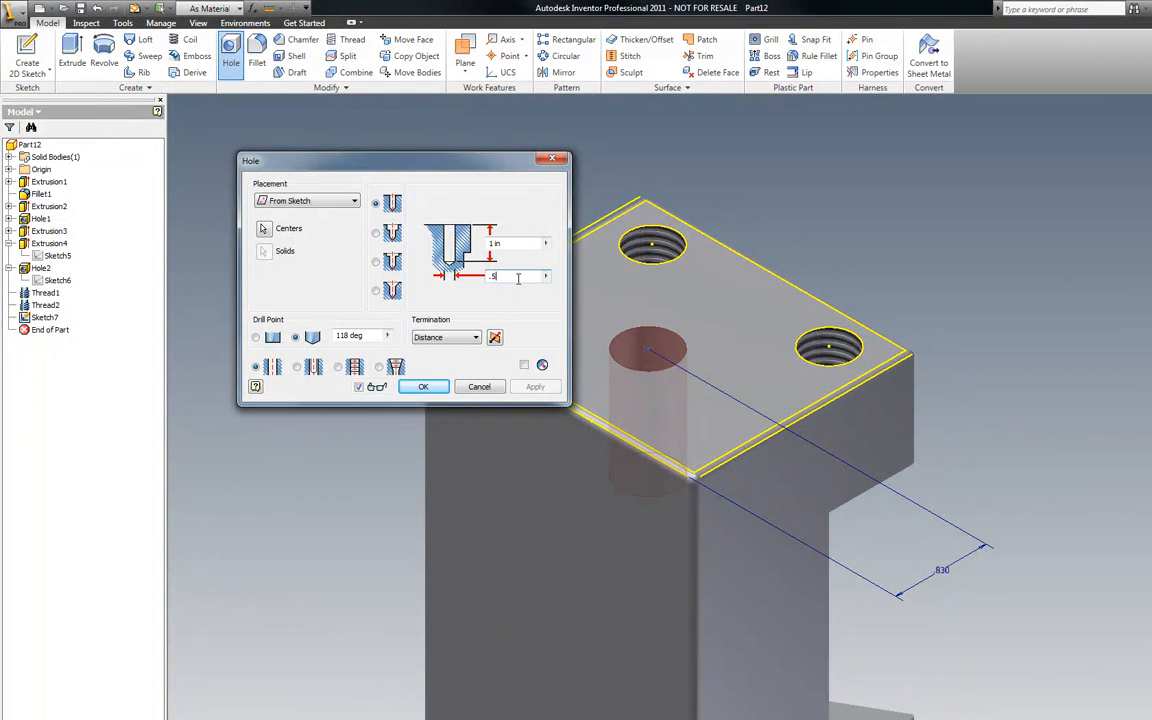
click(423, 386)
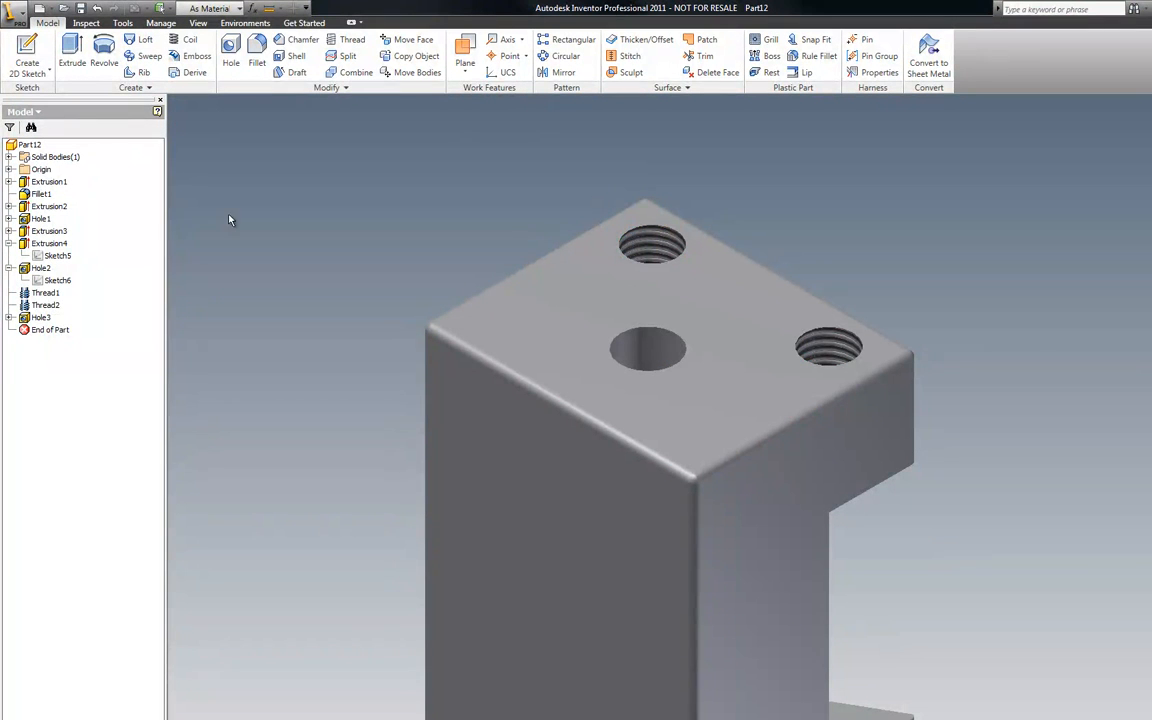
right_click(40, 317)
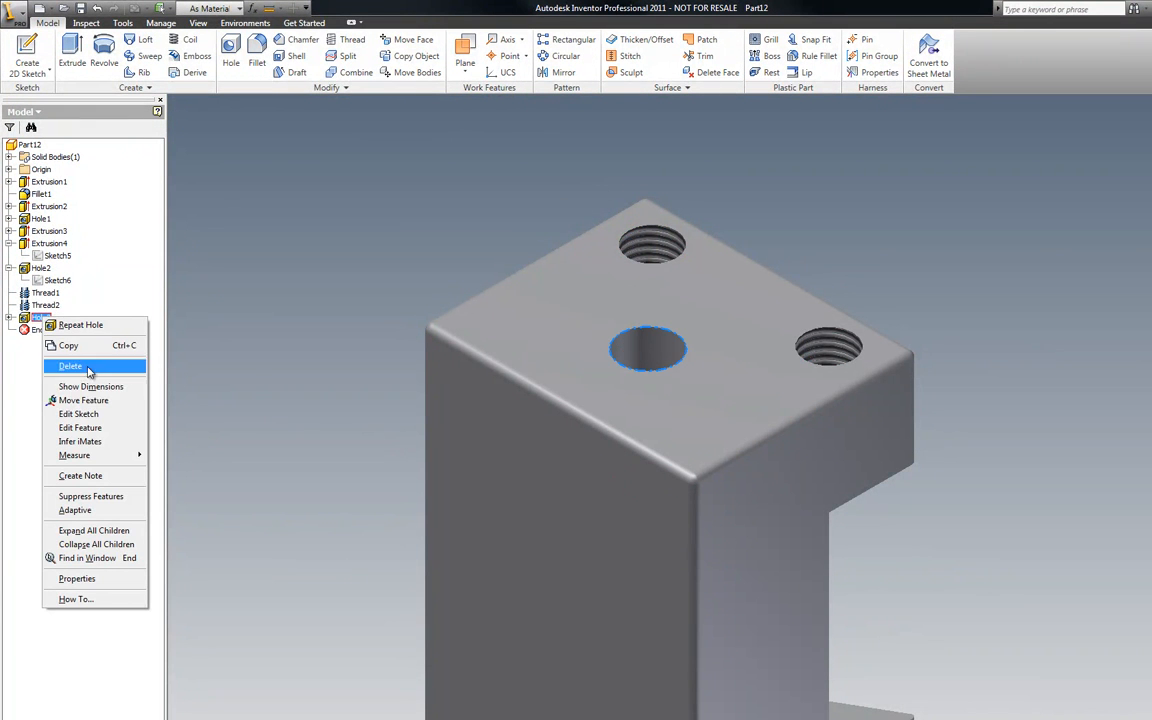
click(85, 413)
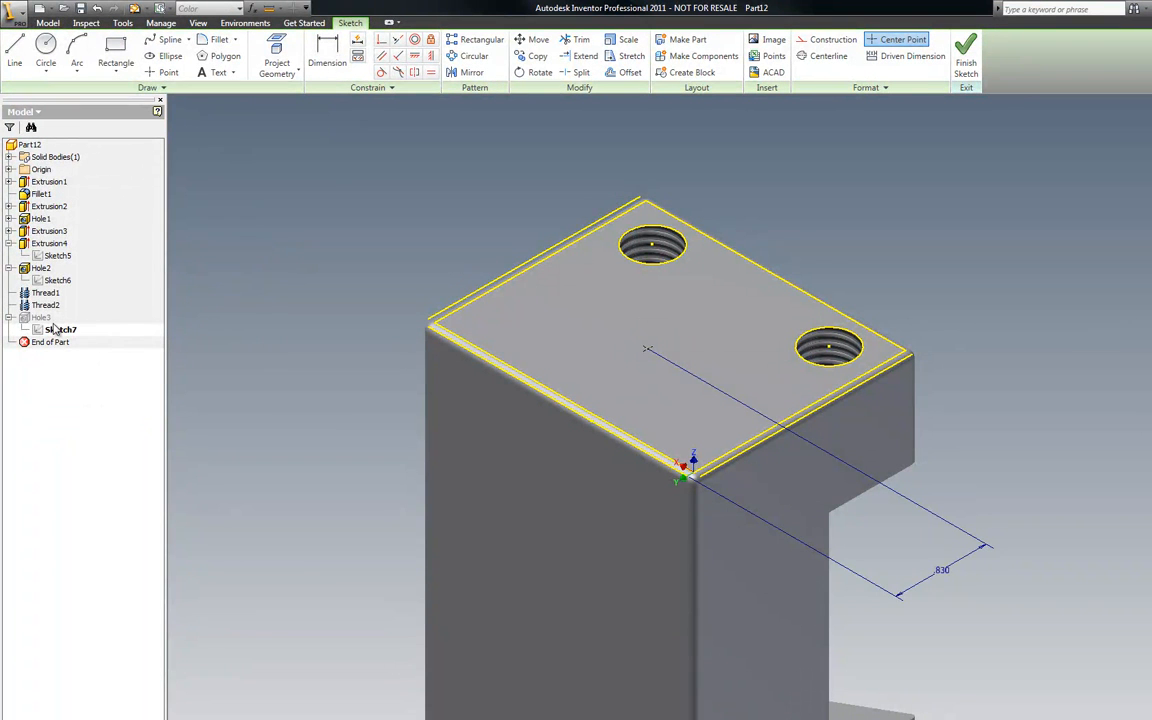
right_click(254, 165)
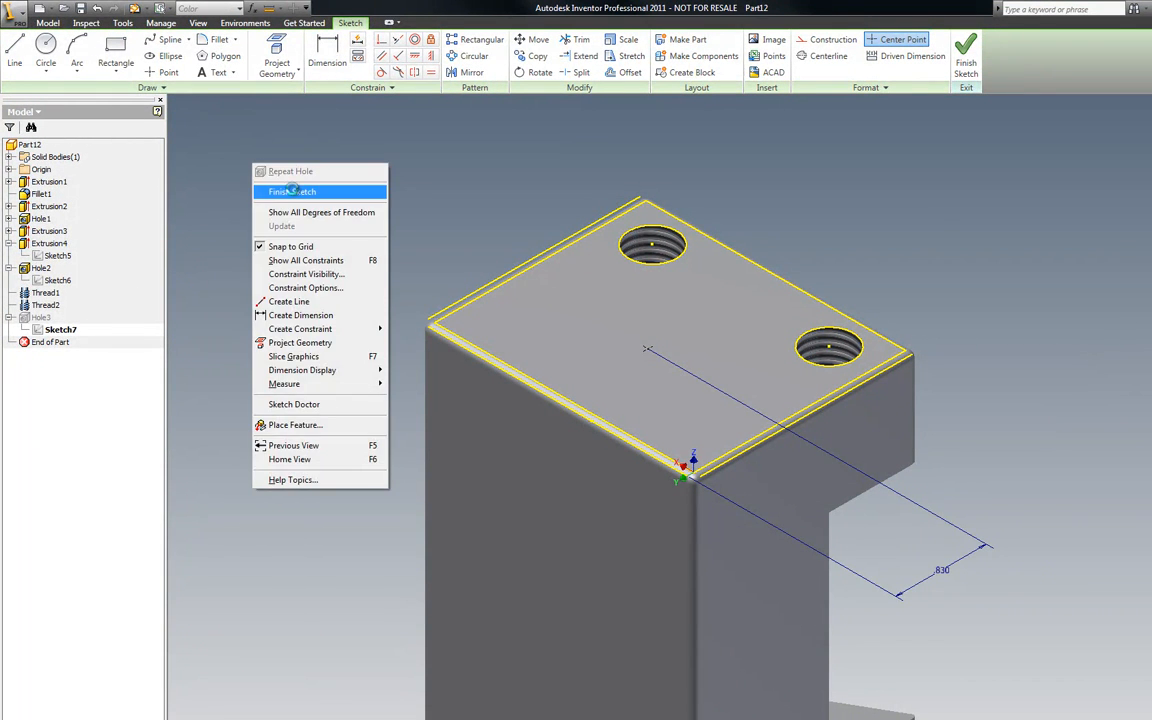
click(293, 190)
Edit the top face's center hole so that its termination is Through All.
right_click(40, 317)
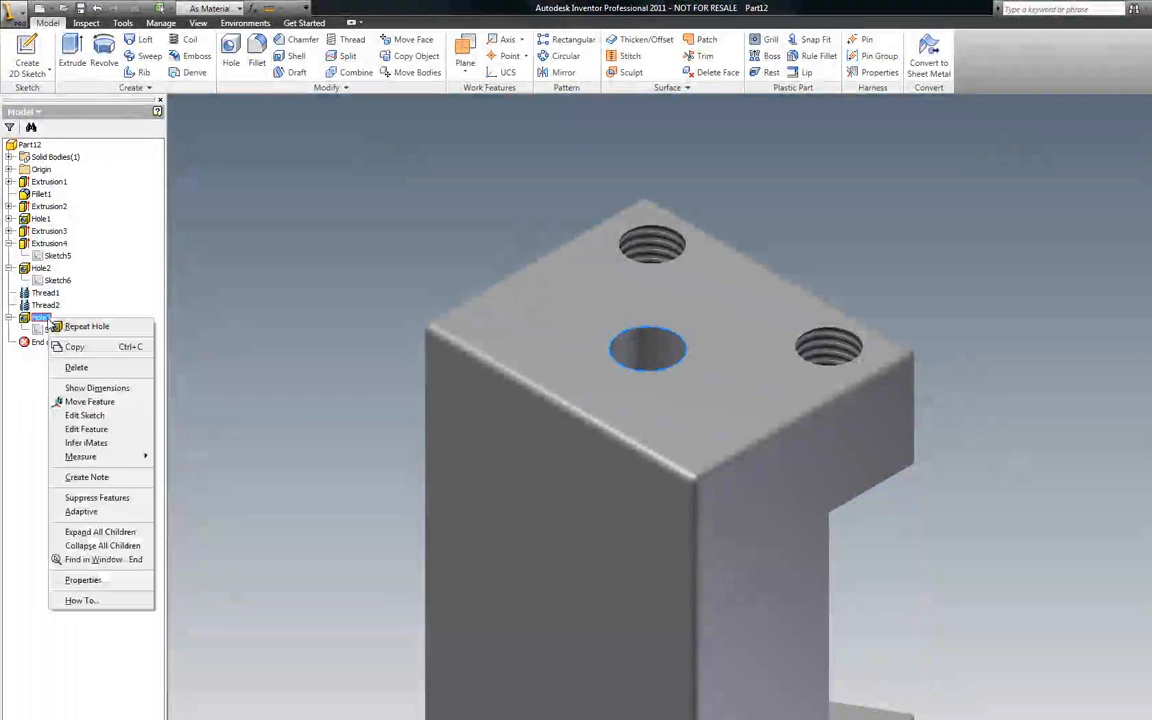
click(86, 429)
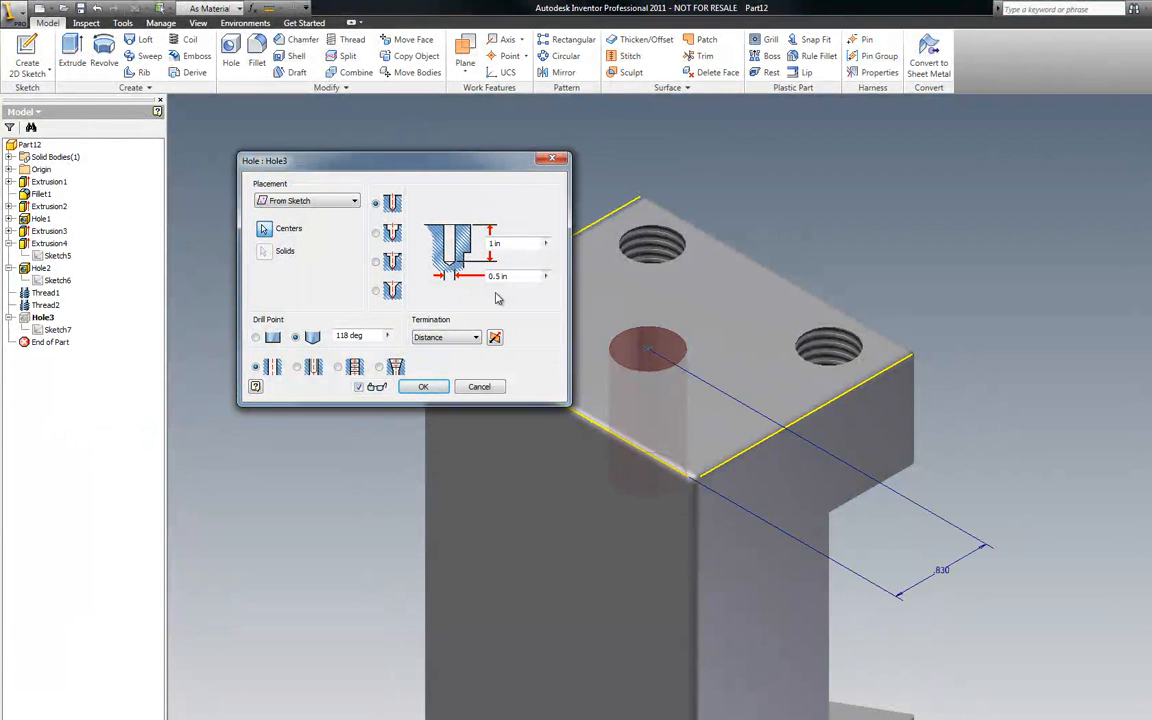
click(465, 343)
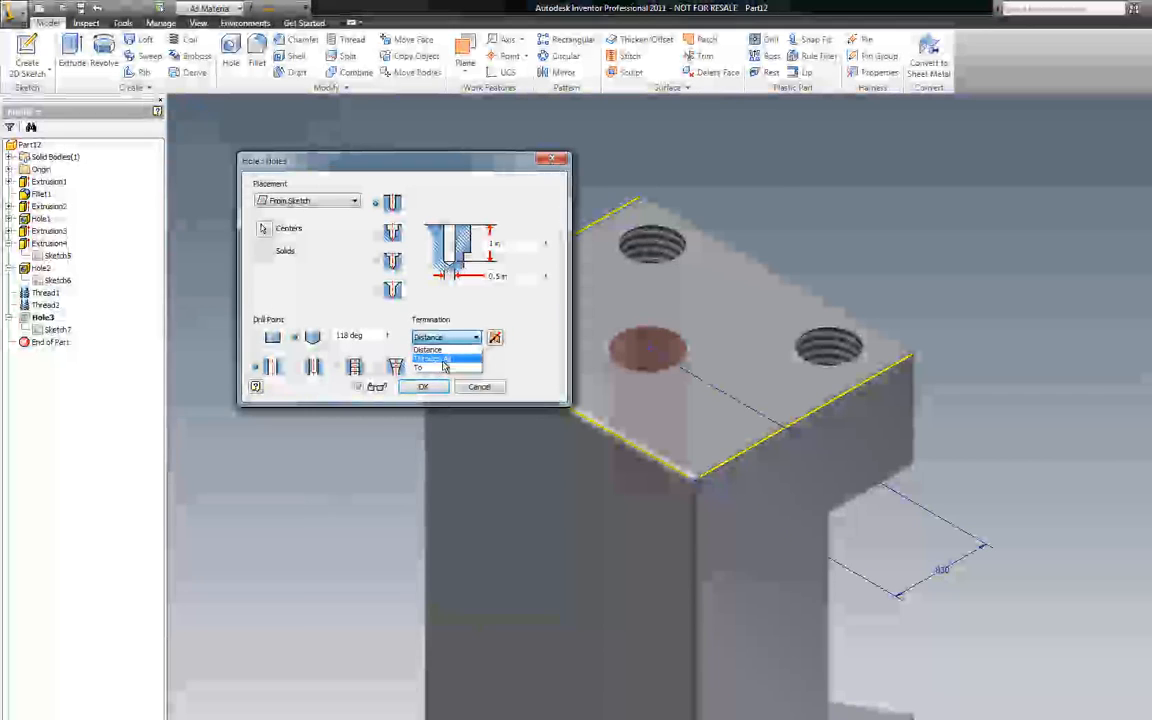
click(440, 360)
click(425, 386)
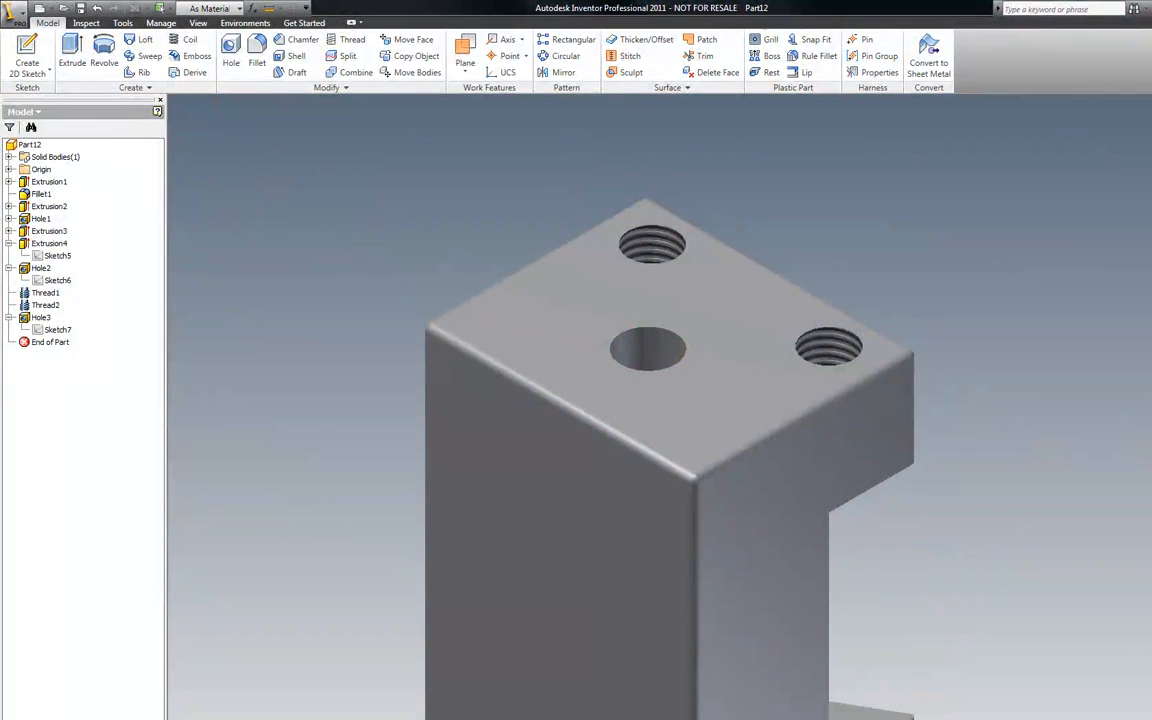
Chamfer the four long edges along the base tongue on the block's underside with a 0.01 in distance.
click(1148, 163)
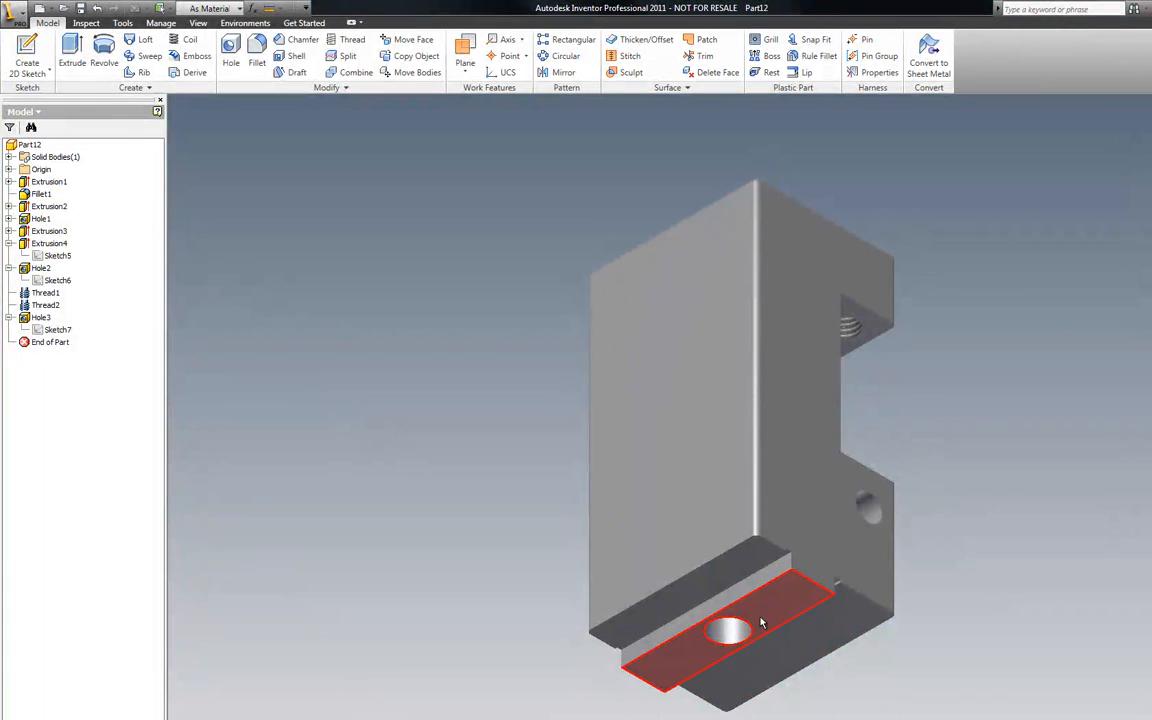
scroll(813, 617, down, 5)
scroll(811, 316, up, 2)
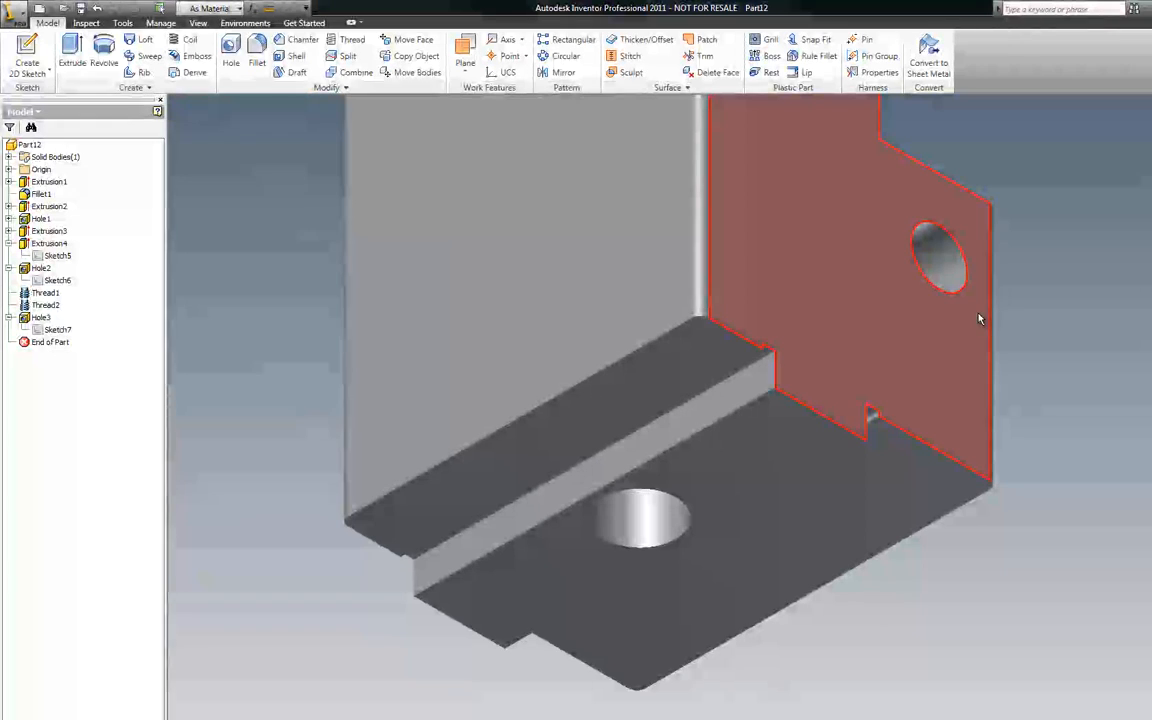
scroll(798, 399, down, 3)
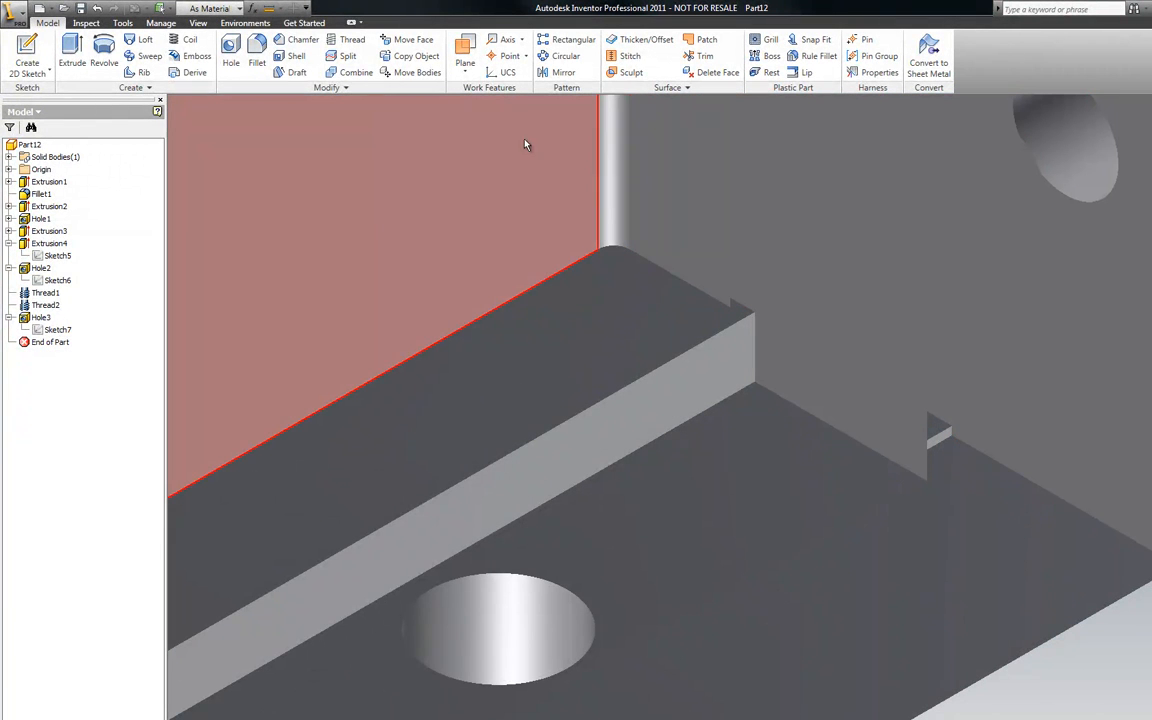
click(300, 42)
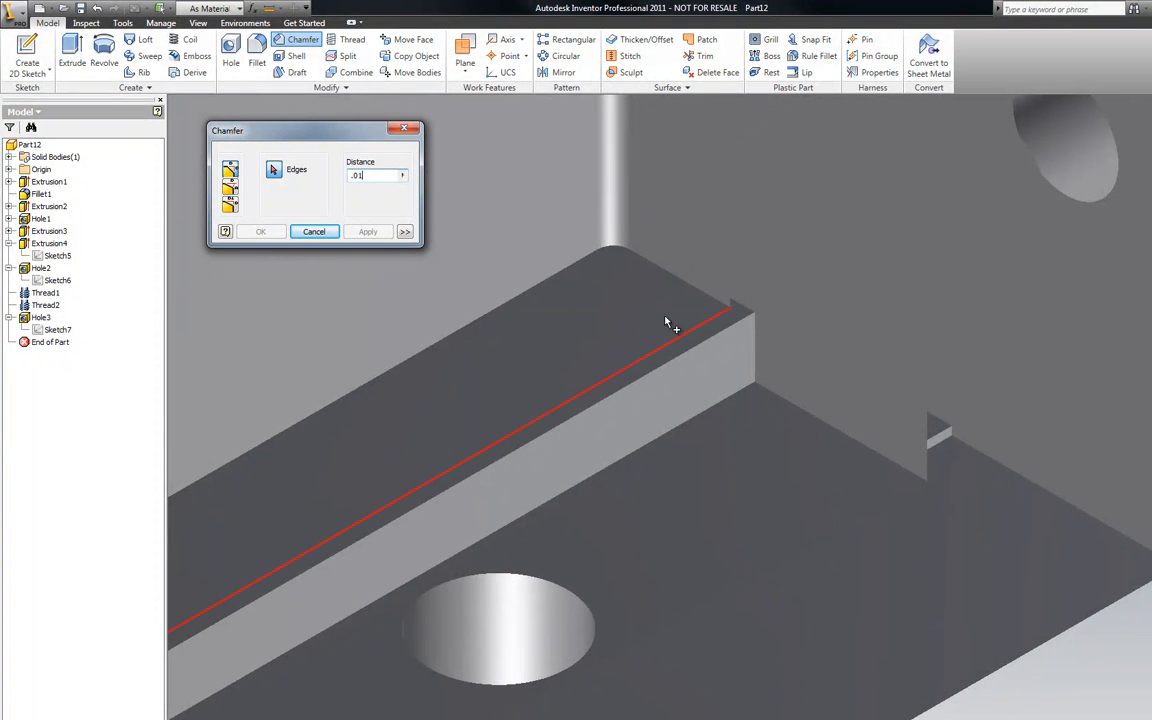
click(736, 392)
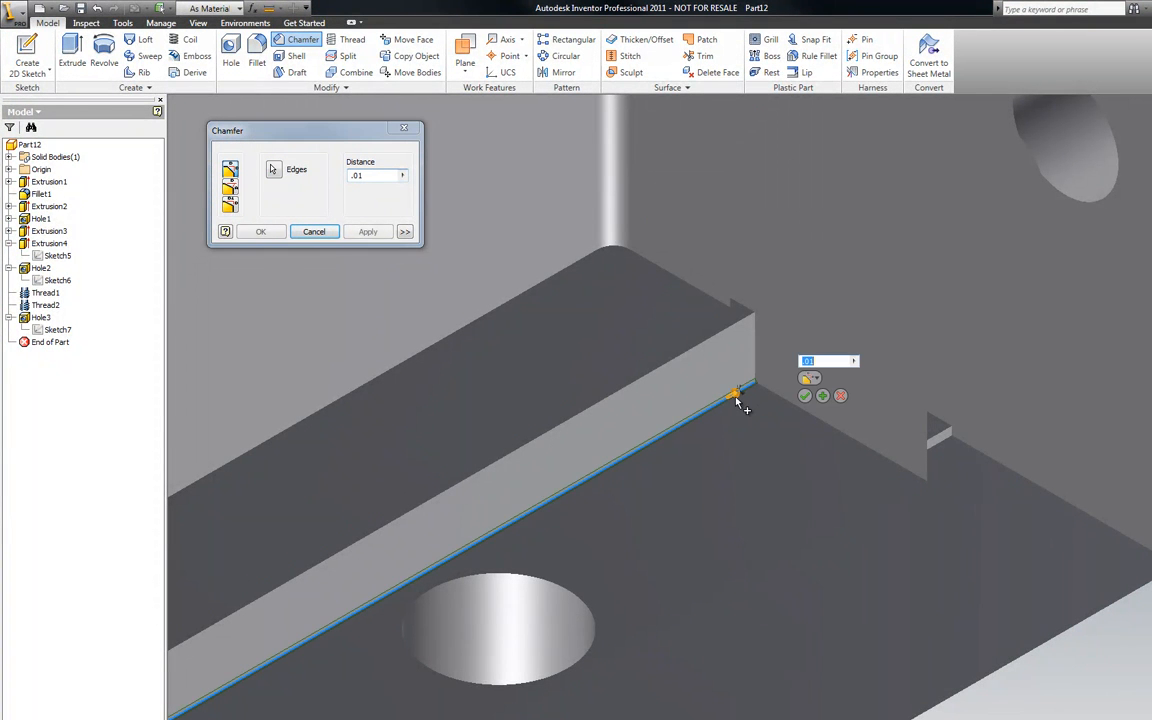
click(904, 506)
click(938, 448)
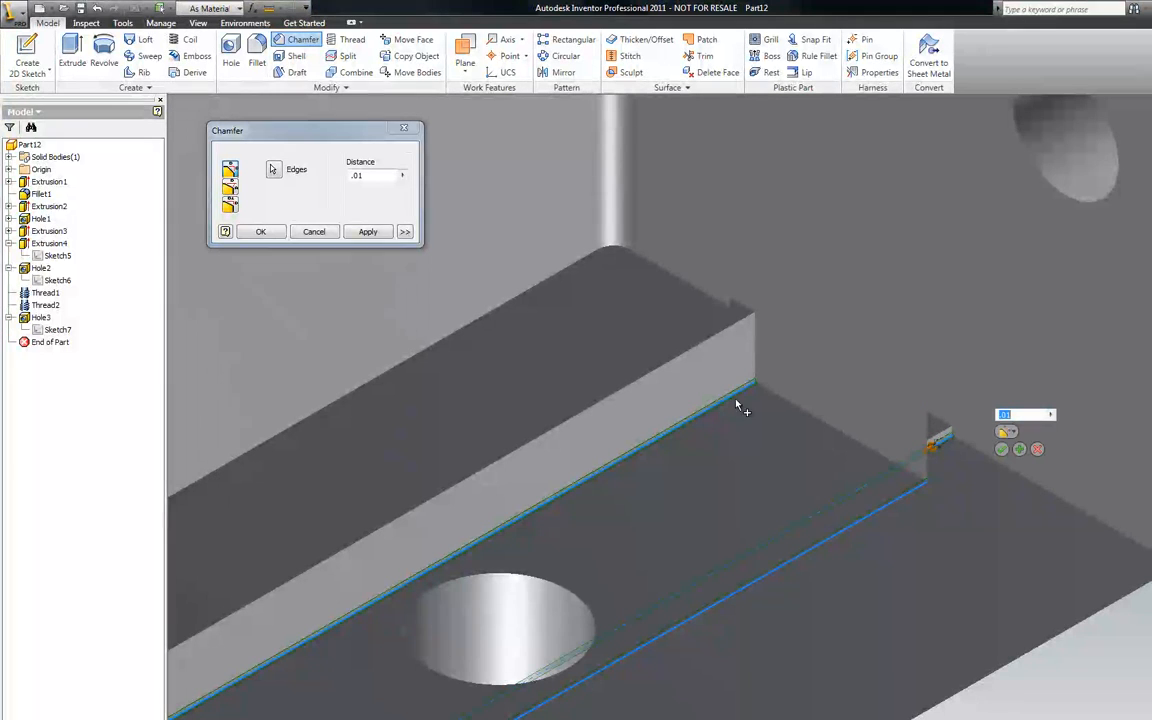
click(713, 324)
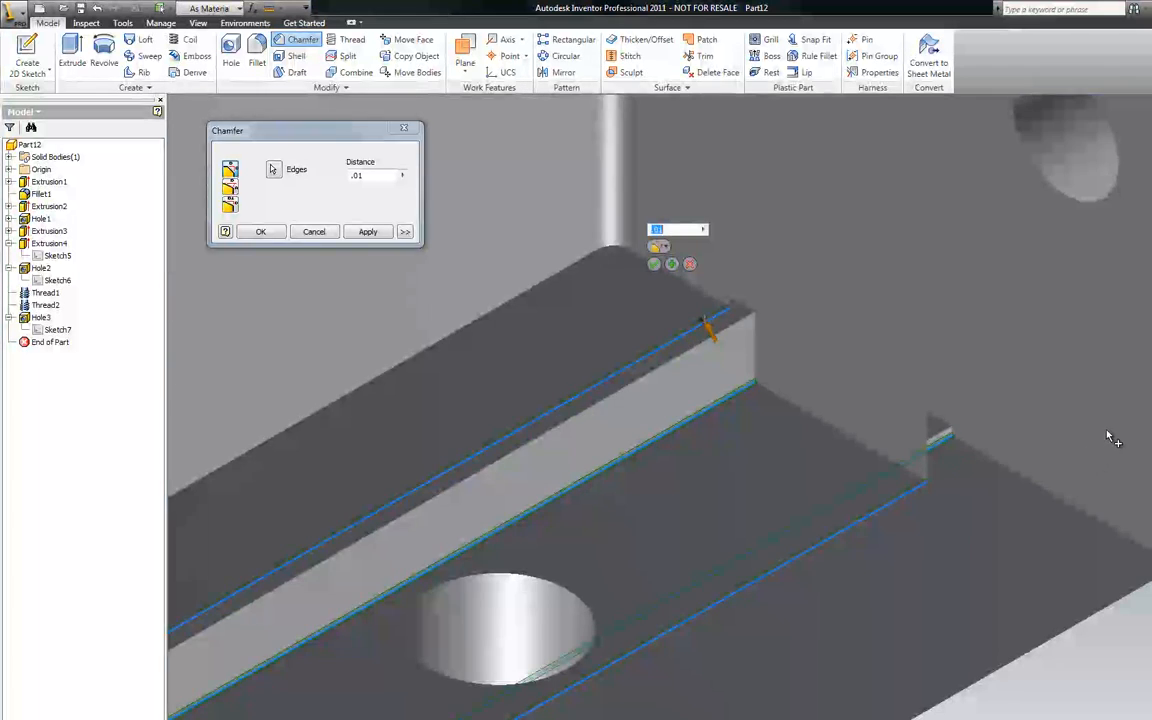
scroll(1085, 483, down, 3)
scroll(1122, 528, up, 3)
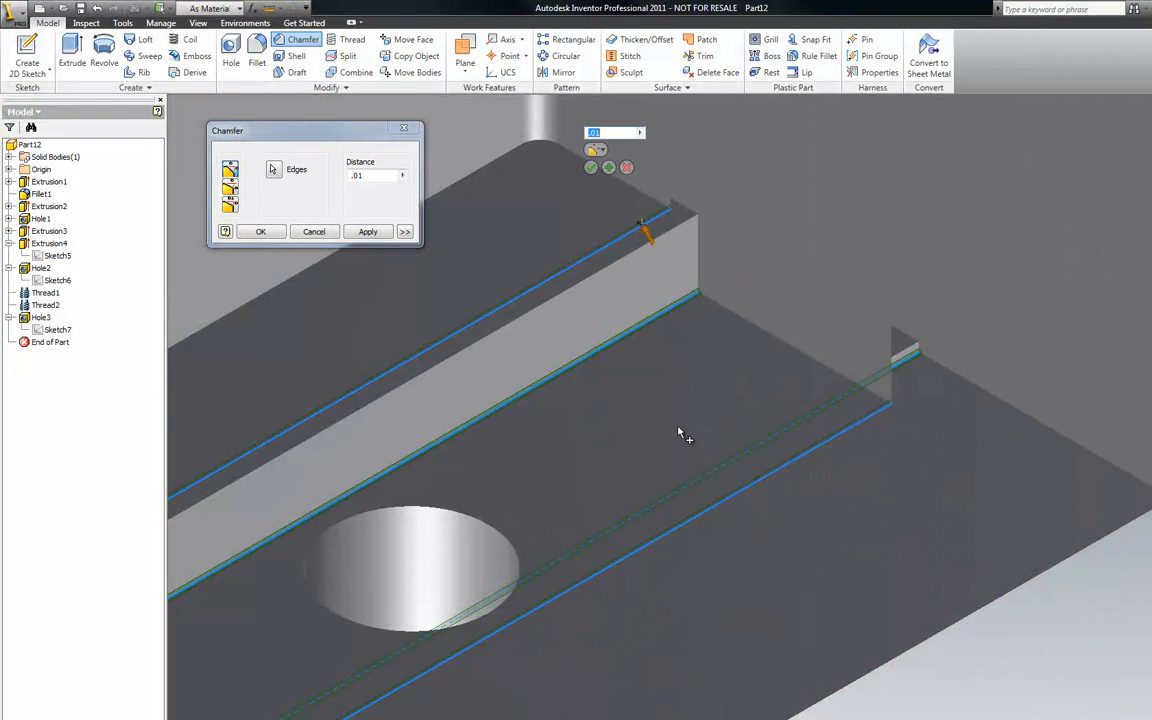
click(368, 231)
Display the notch side face-on as Wireframe with Hidden Edges and leave the Chamfer command.
scroll(578, 413, down, 5)
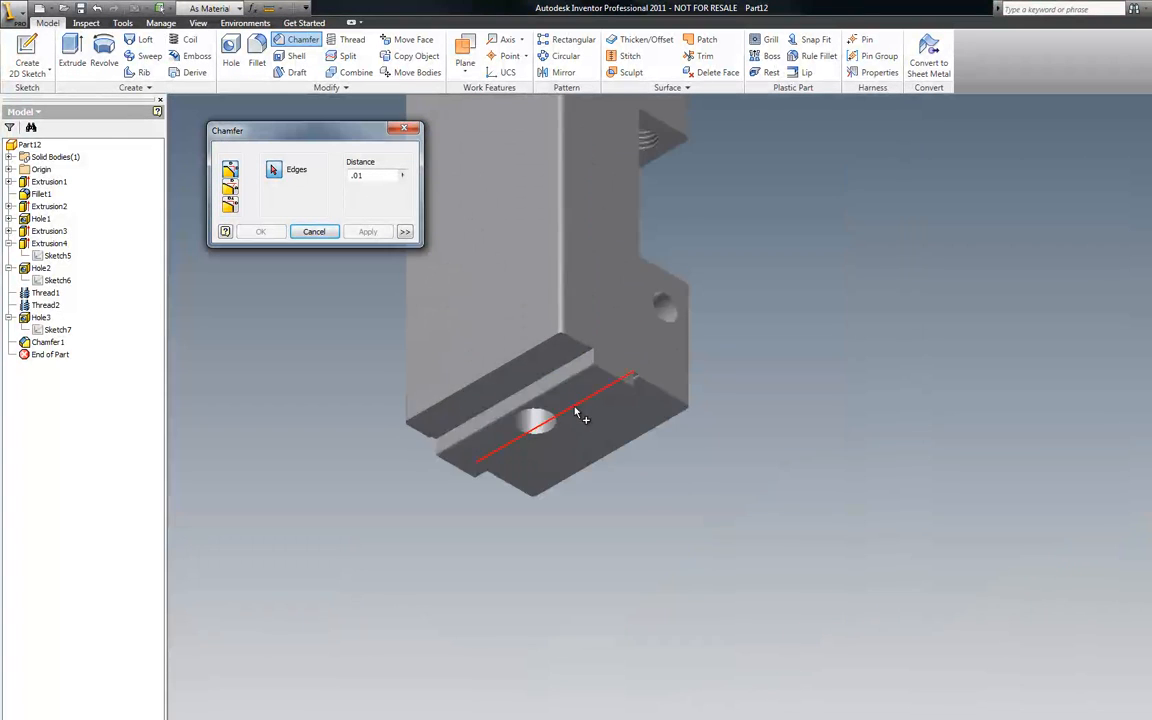
scroll(578, 413, down, 3)
key(F6)
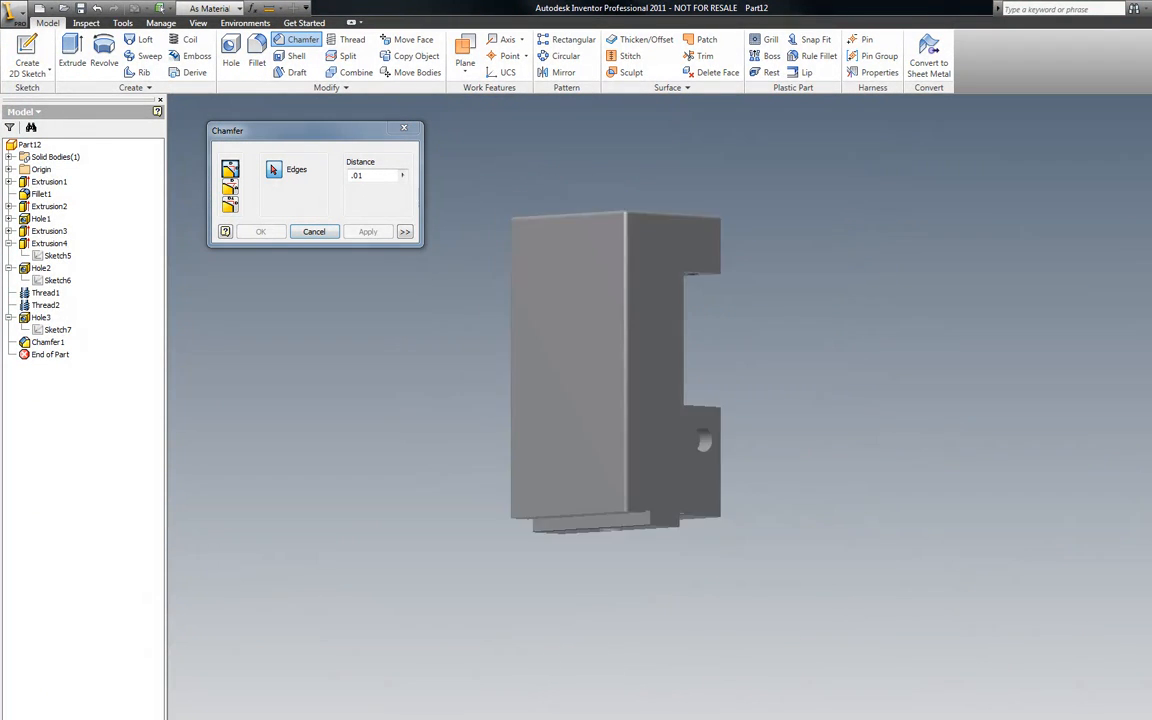
key(F6)
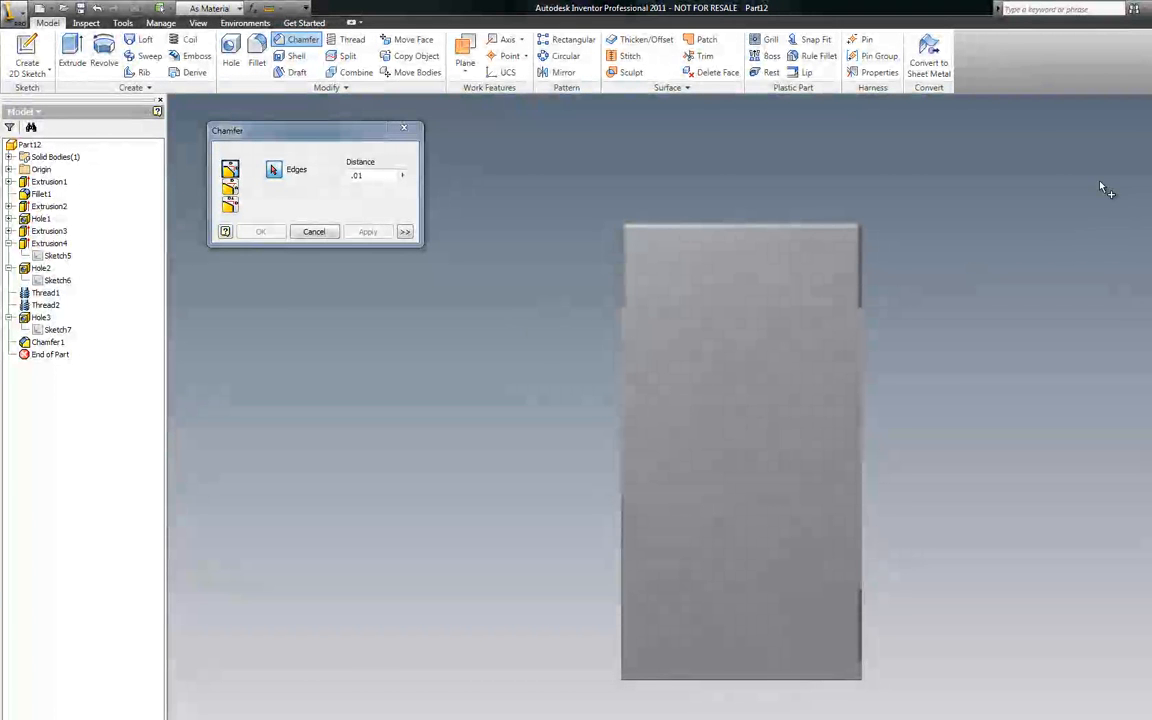
click(198, 22)
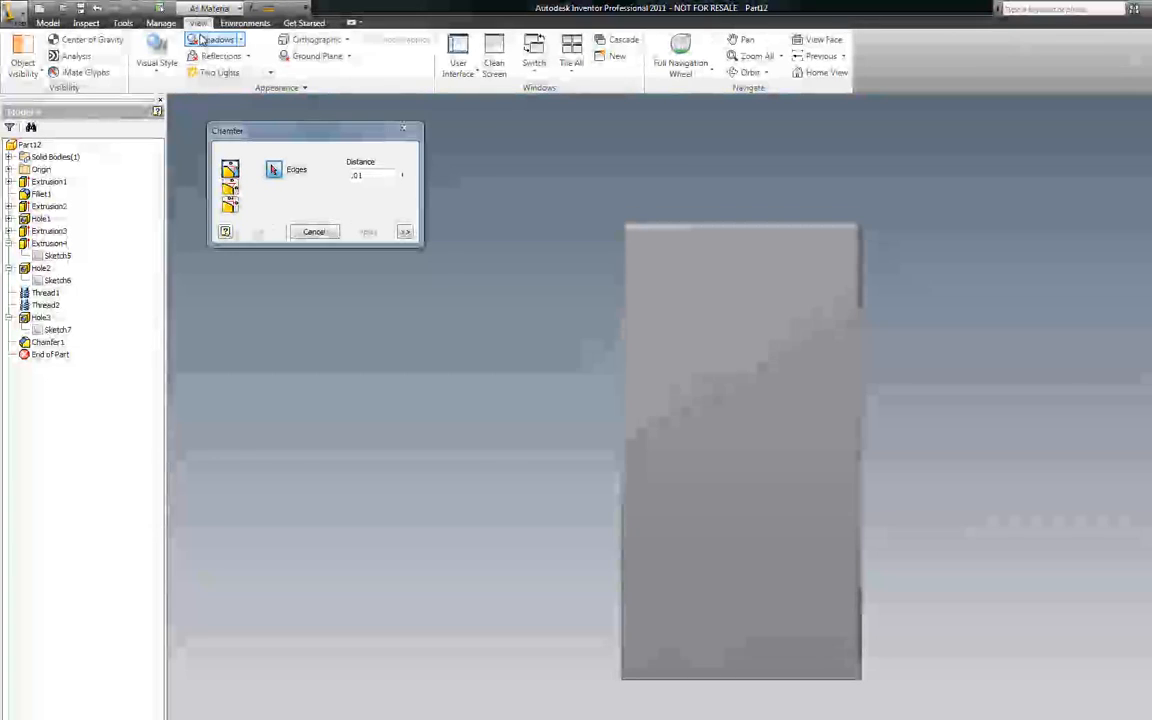
click(156, 55)
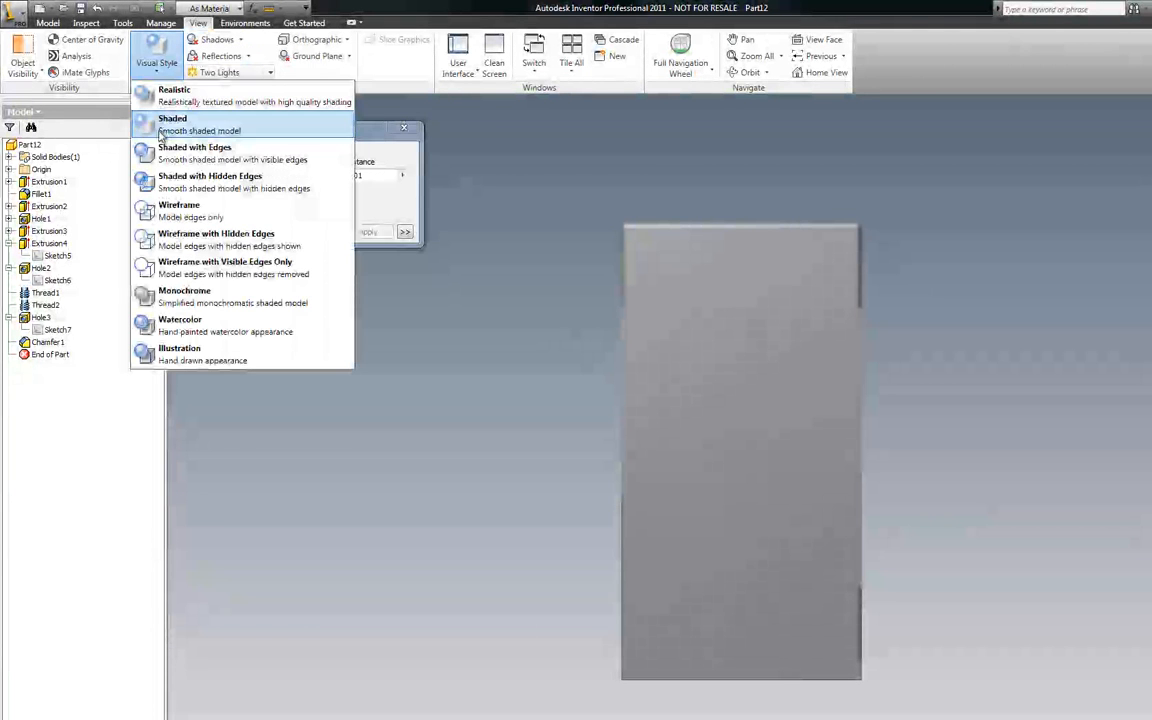
click(199, 238)
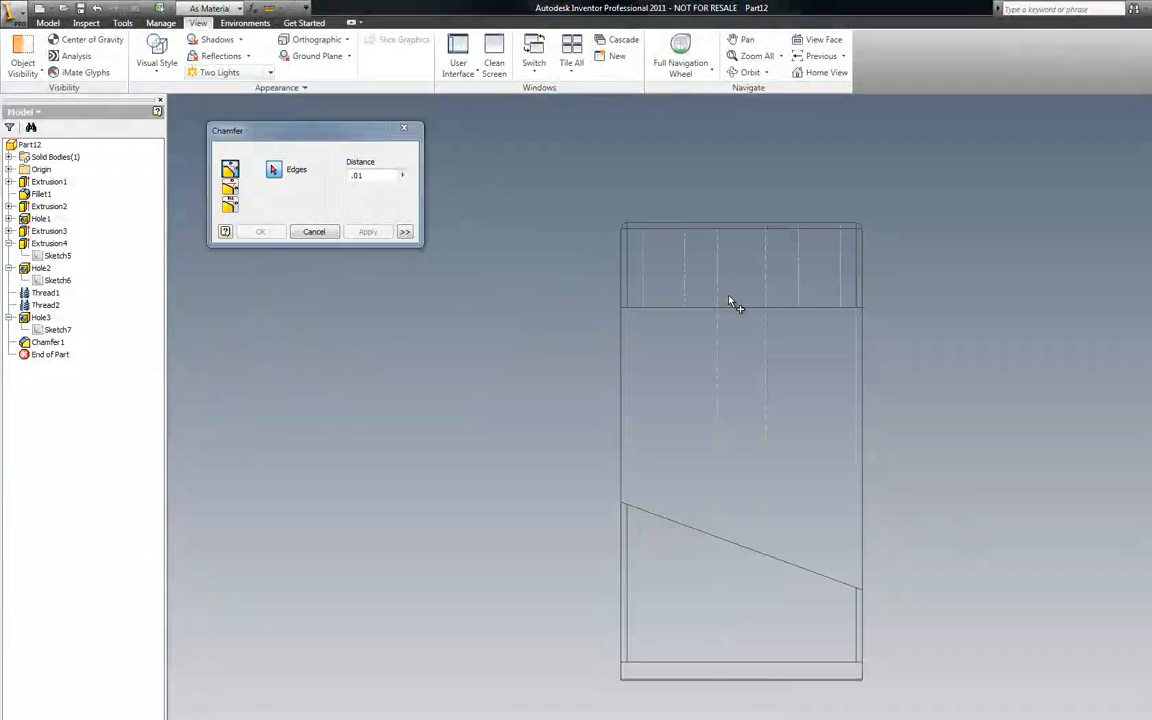
scroll(936, 425, down, 3)
scroll(919, 429, up, 3)
key(Escape)
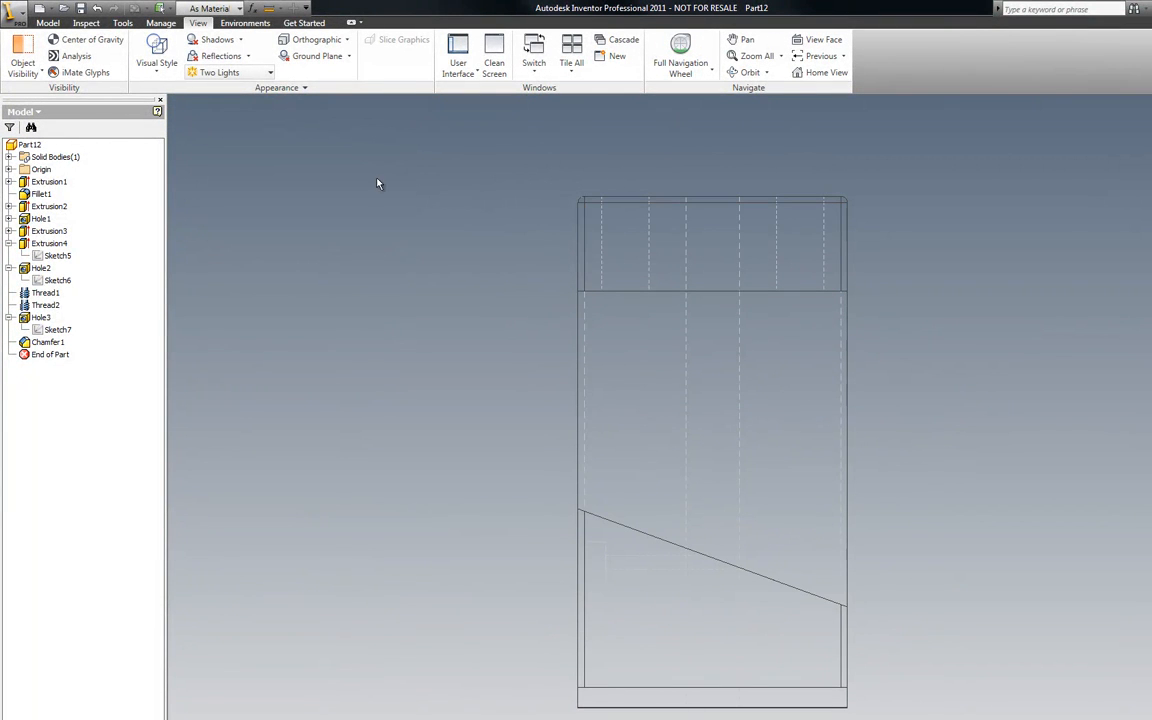
Start a sketch on the notch's inner vertical face and place two center points side by side in its upper half.
right_click(278, 207)
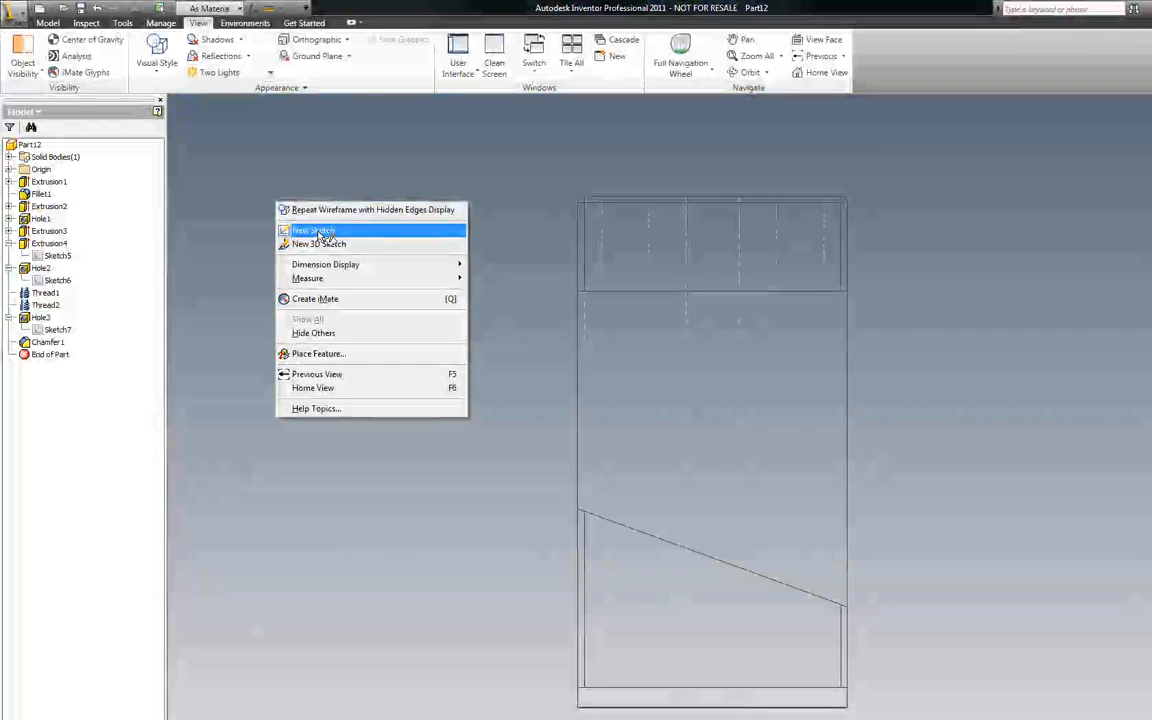
click(292, 230)
click(623, 358)
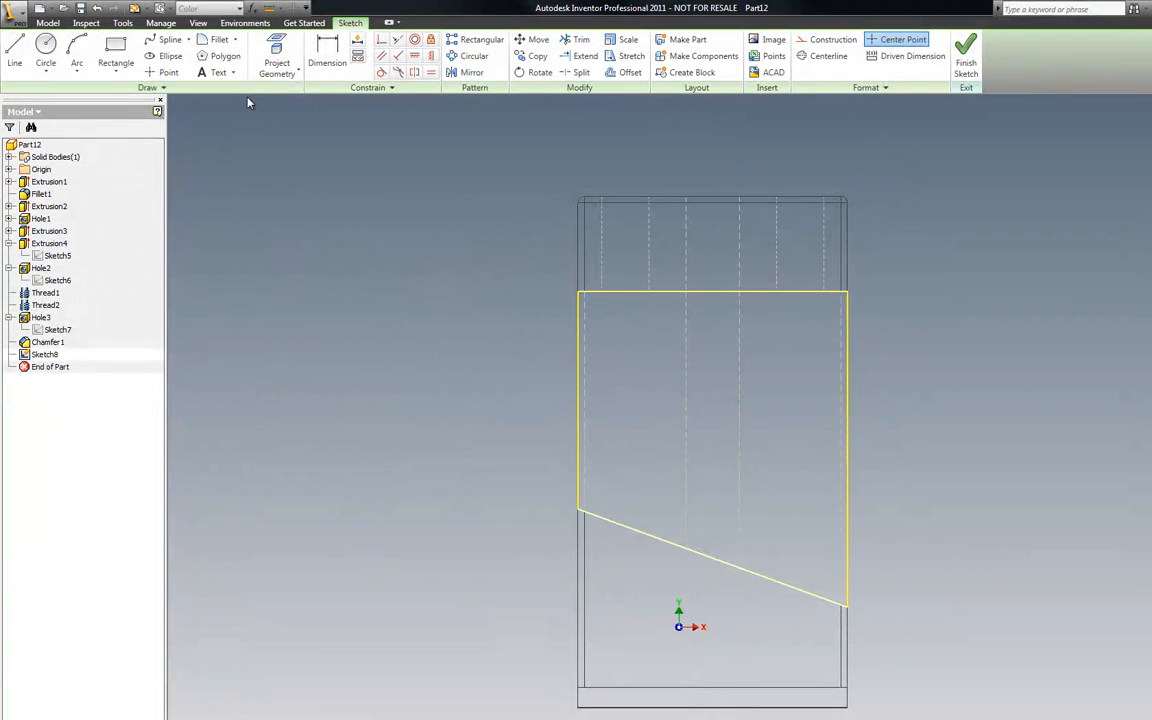
click(600, 456)
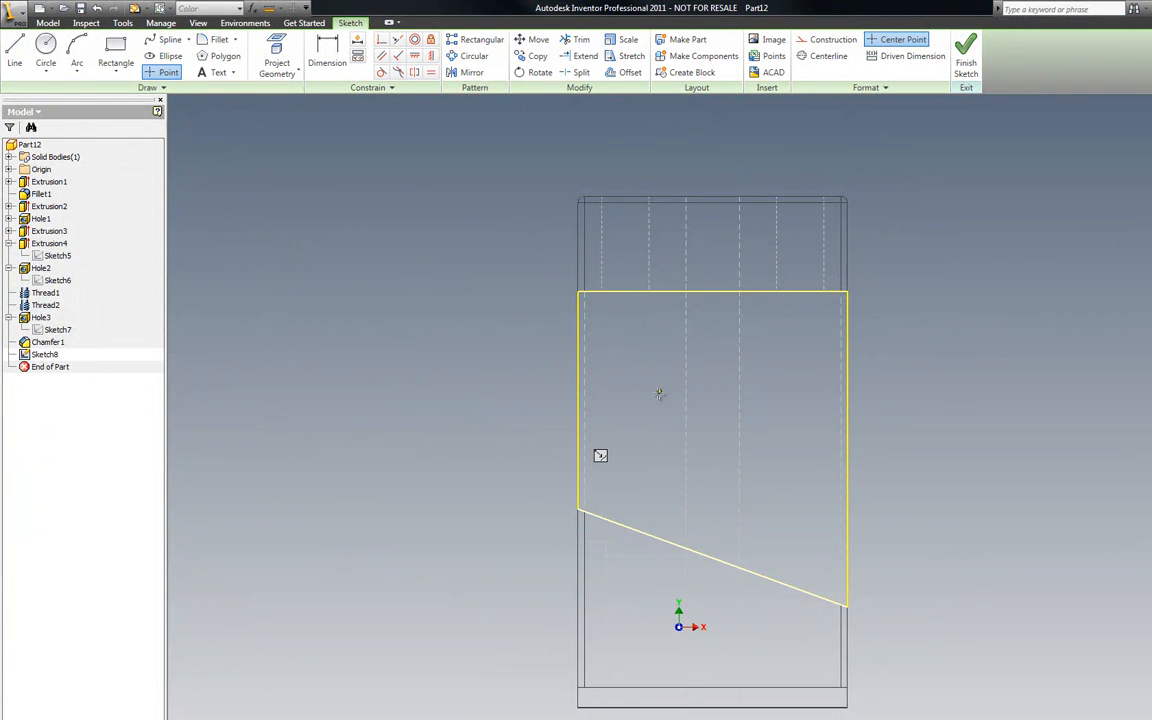
click(631, 404)
click(786, 405)
Dimension the spacing between the two center points as 1.62 in.
click(327, 52)
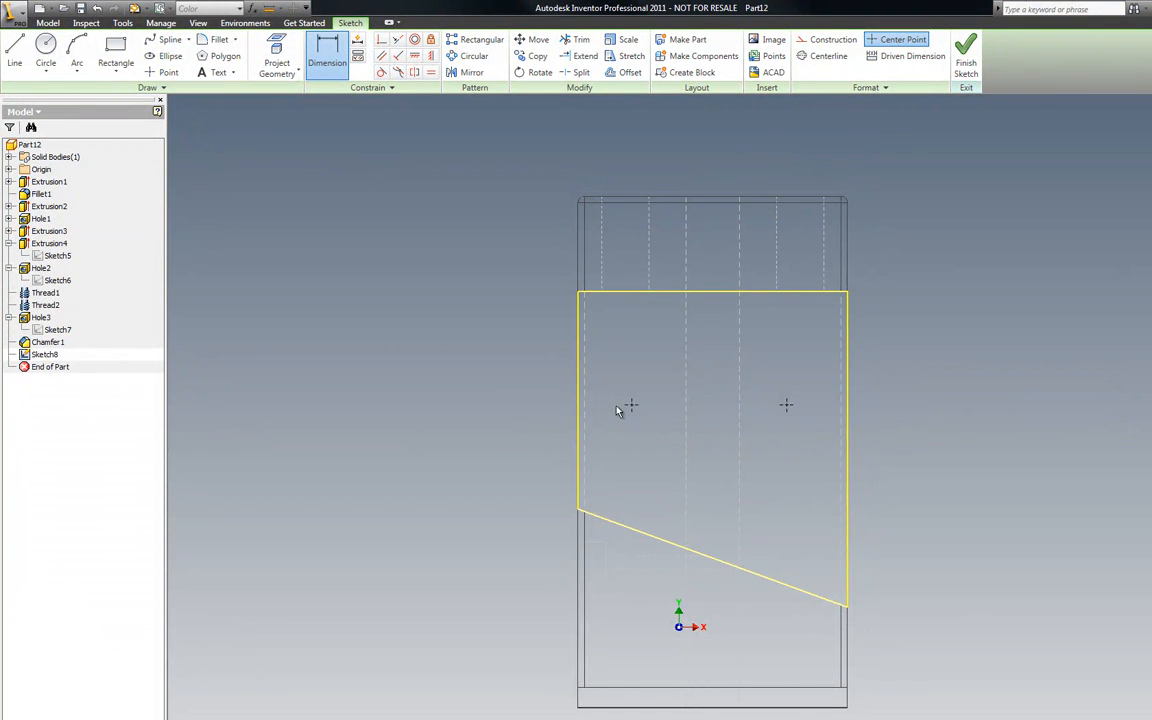
click(786, 405)
click(950, 456)
text(1.62)
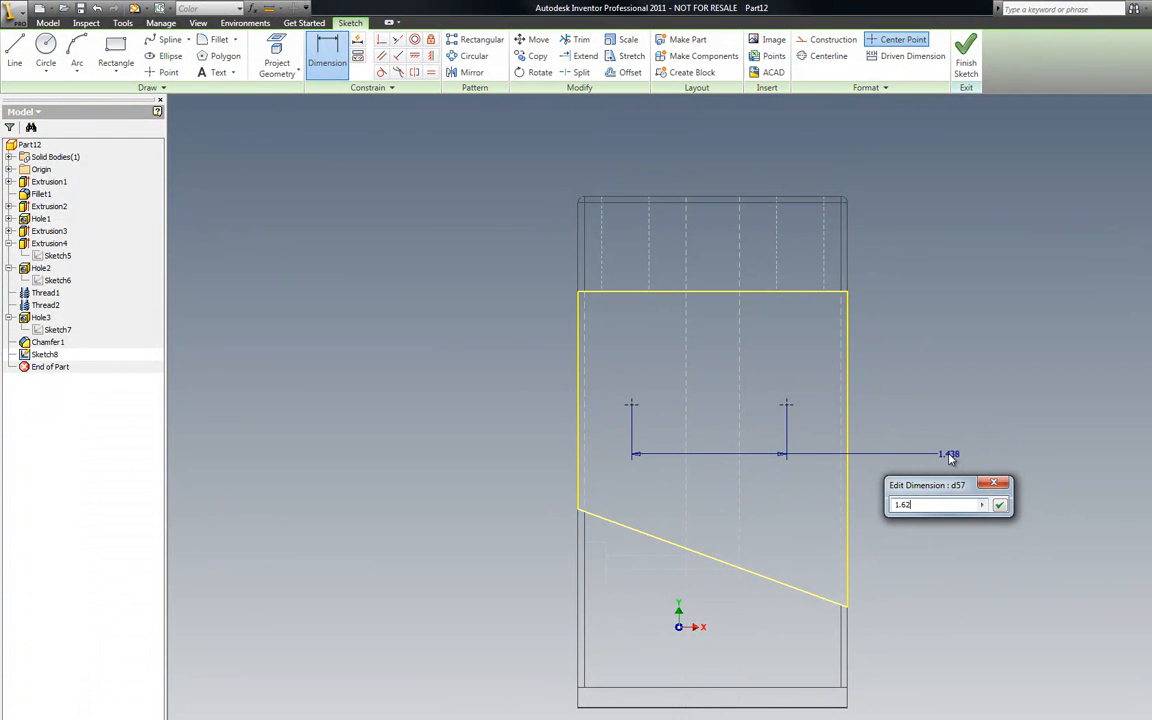
click(999, 507)
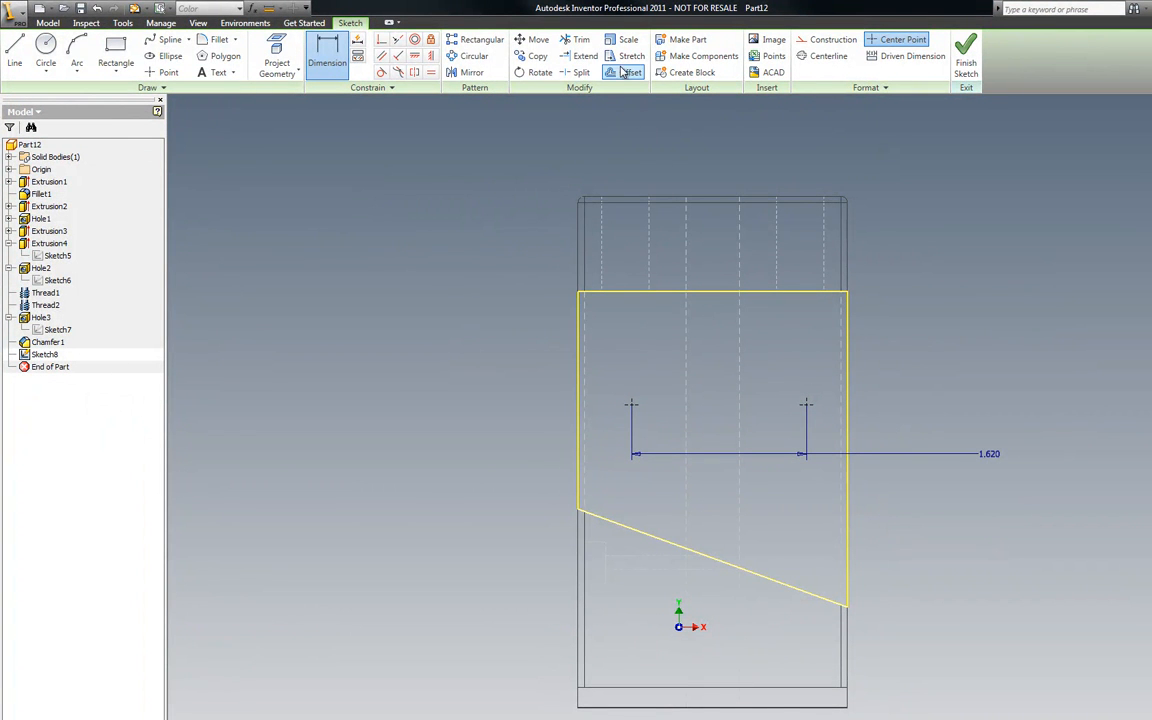
Project the block's top edge into the sketch and dimension the center point nearer the longer side edge 1.75 in below it.
click(300, 70)
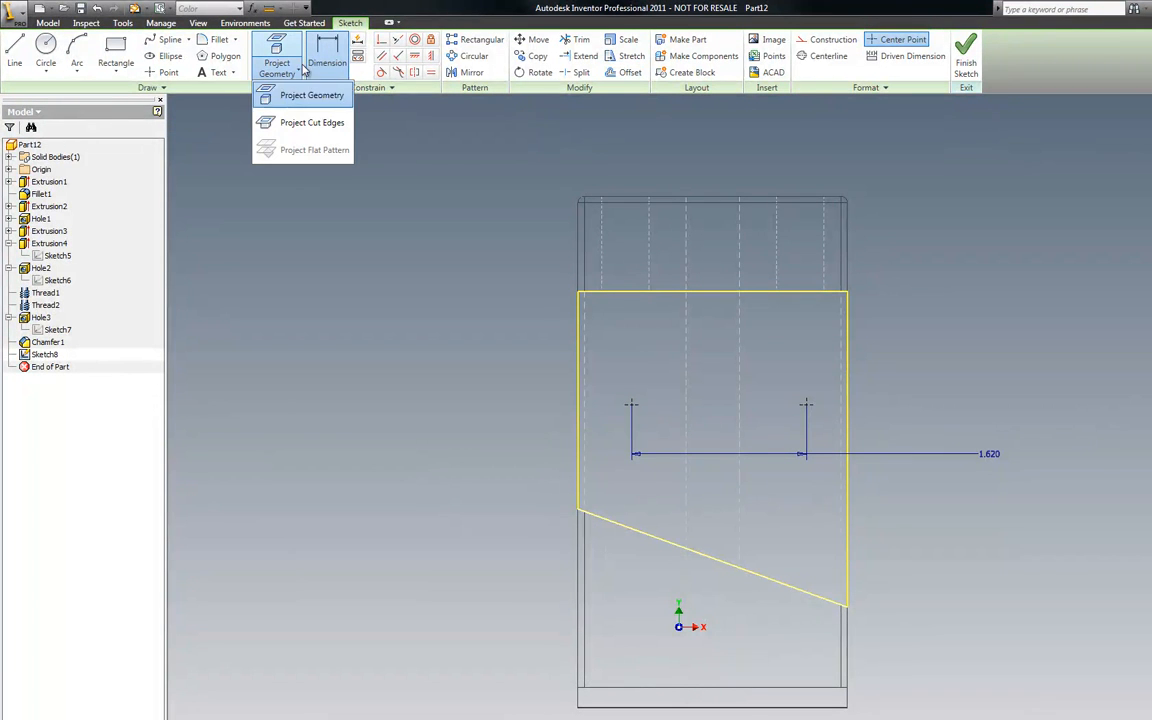
click(318, 96)
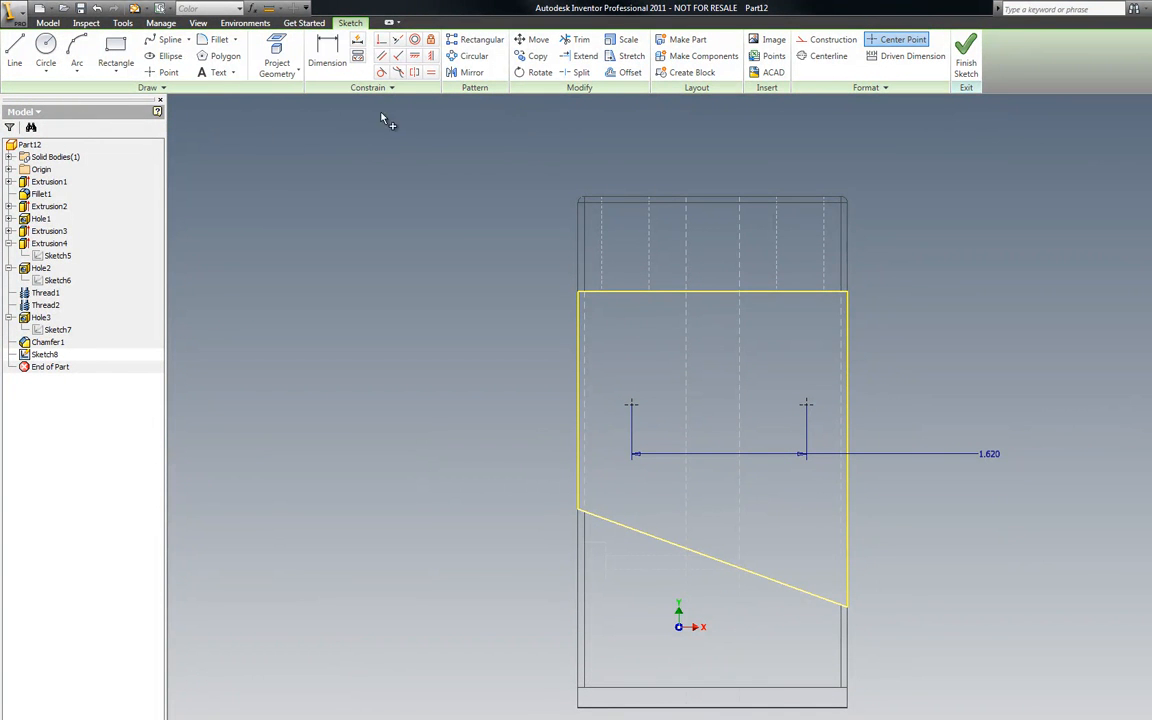
click(748, 200)
click(327, 55)
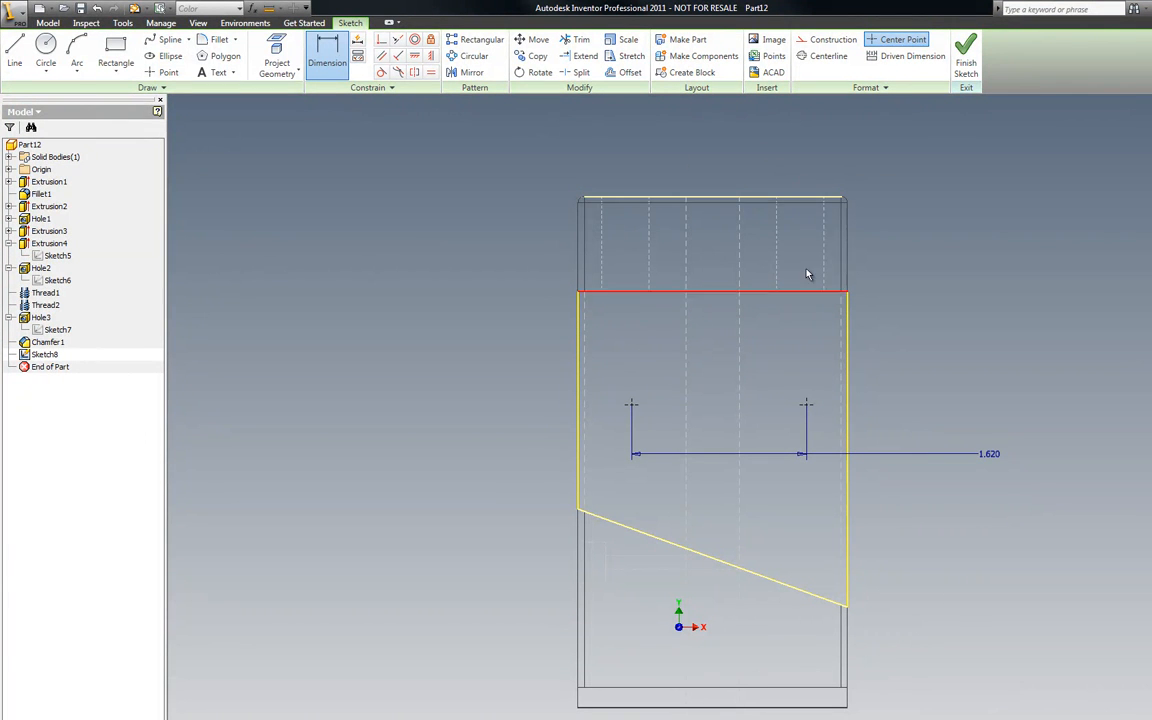
click(808, 405)
click(975, 333)
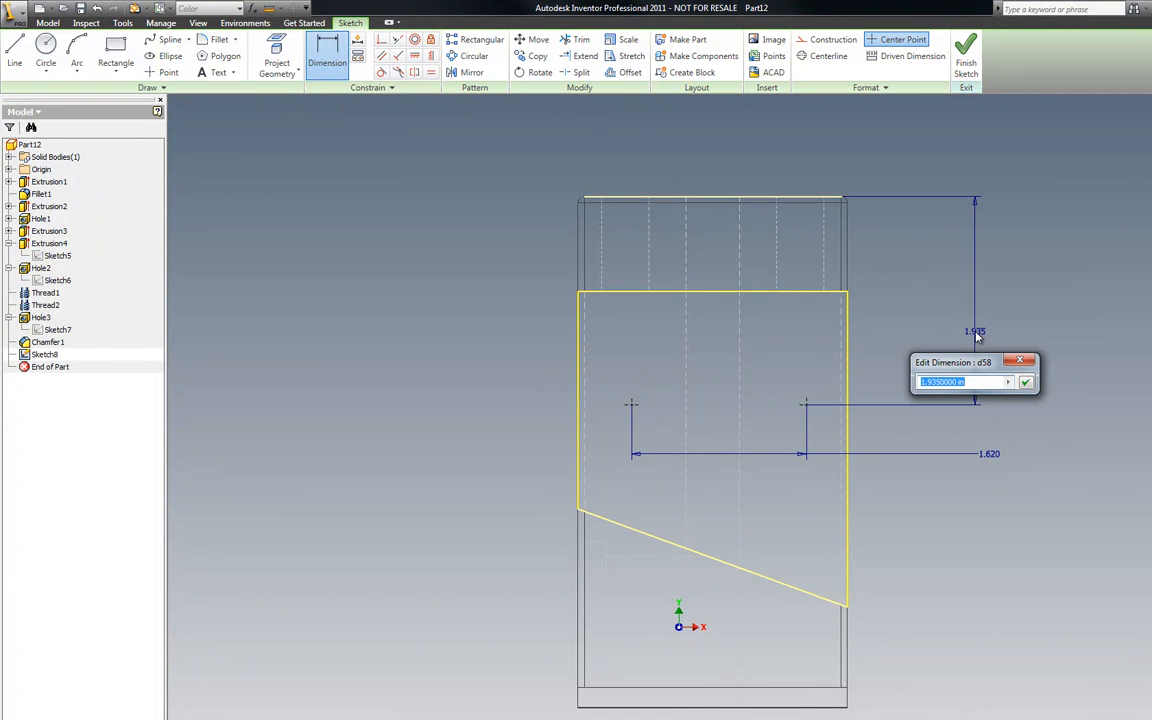
text(1.75)
click(1026, 383)
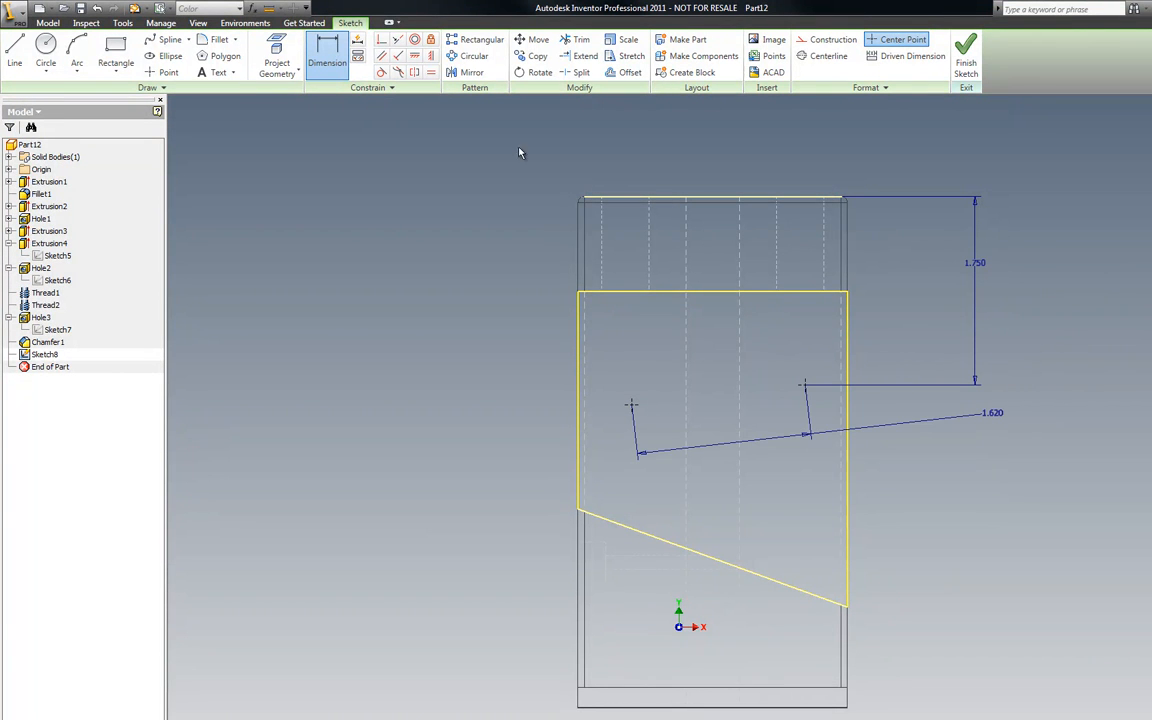
Constrain the two center points to be horizontally aligned.
click(415, 57)
click(633, 407)
click(805, 386)
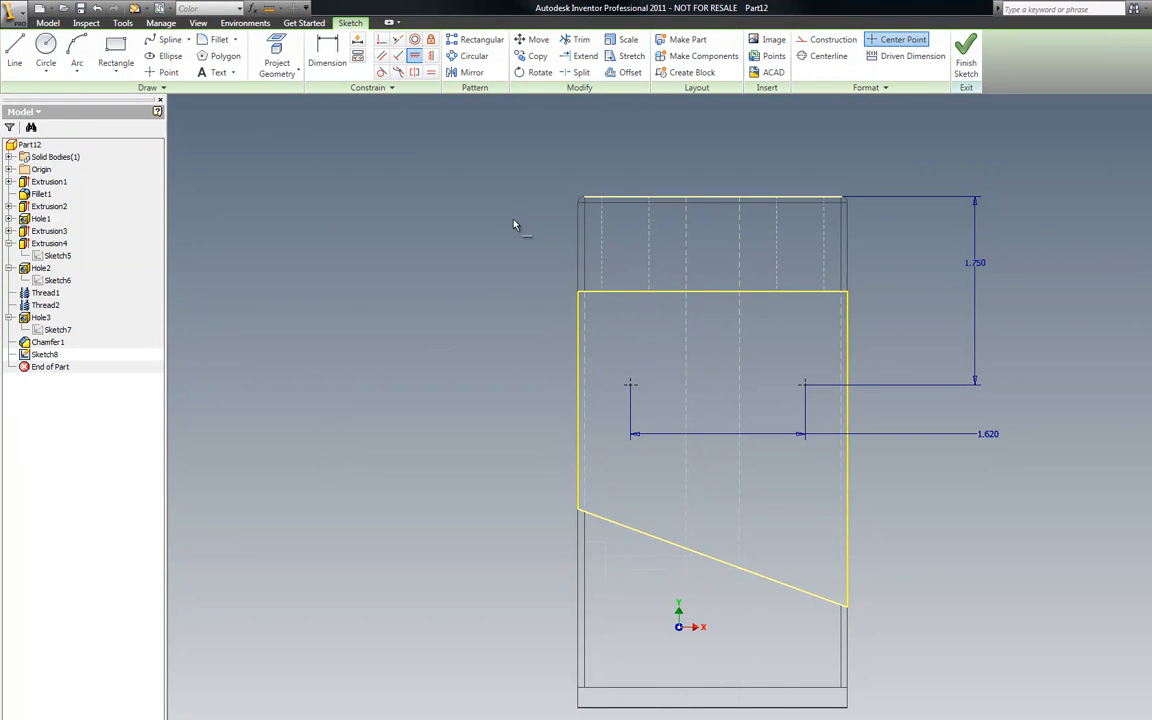
Dimension the center point nearer the longer side edge 0.44 in from that edge.
click(327, 47)
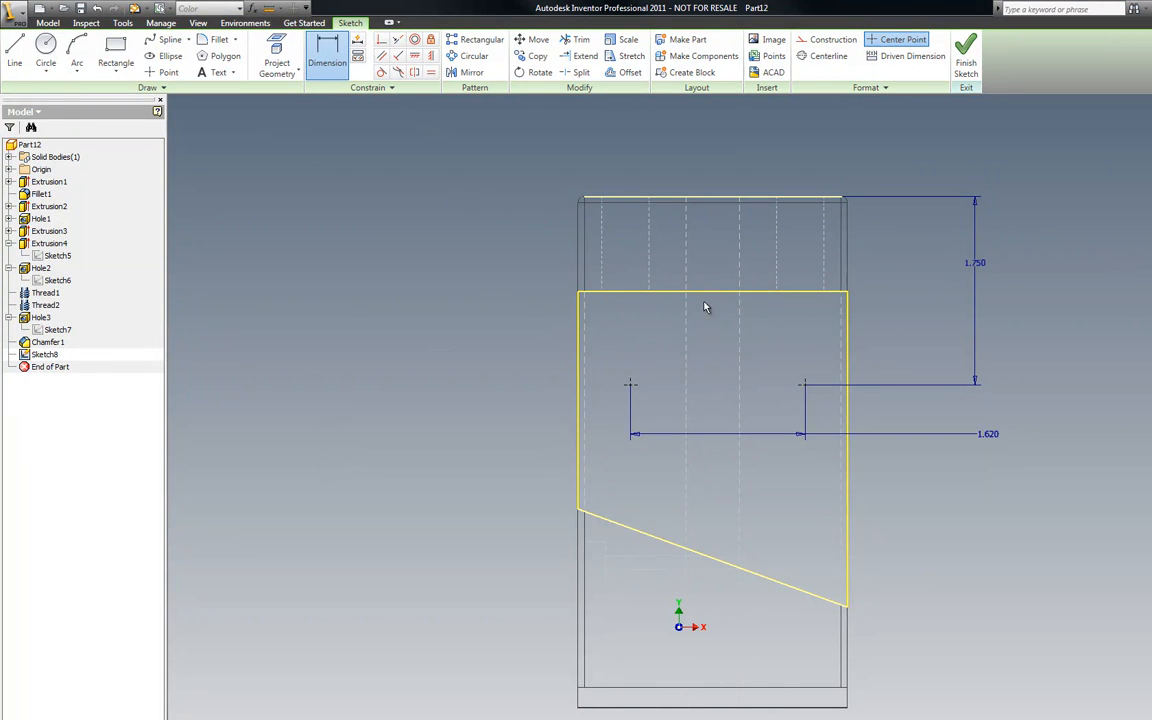
click(806, 386)
click(847, 375)
click(813, 142)
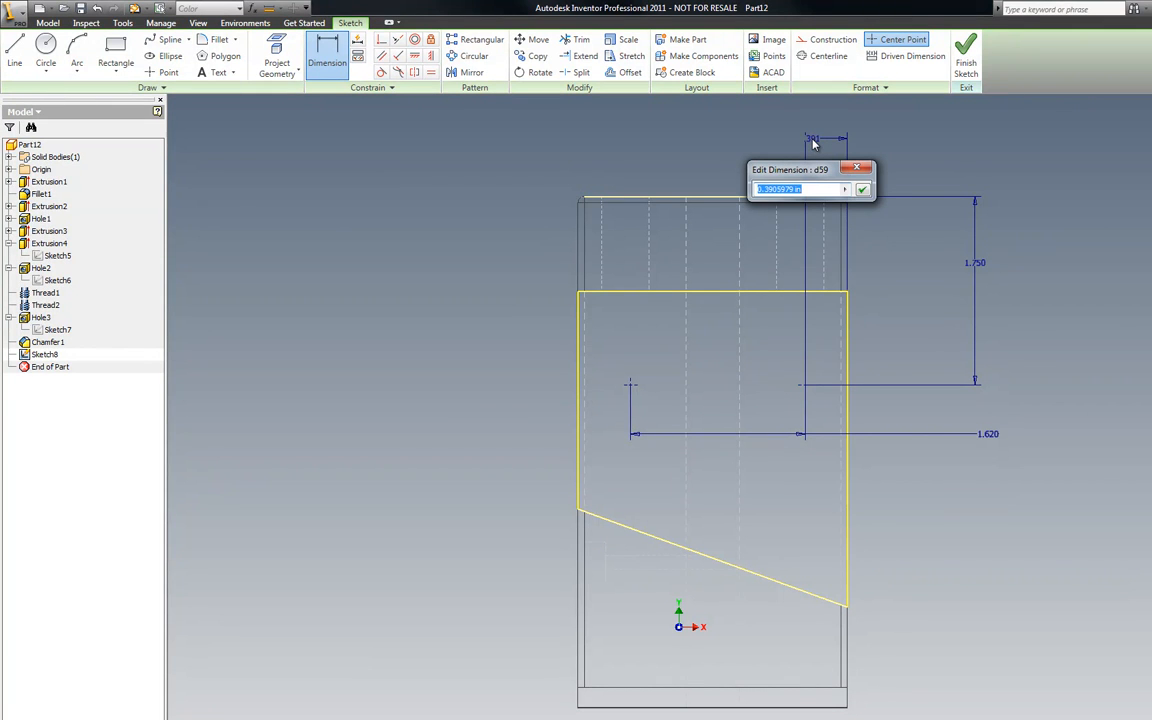
text(.44)
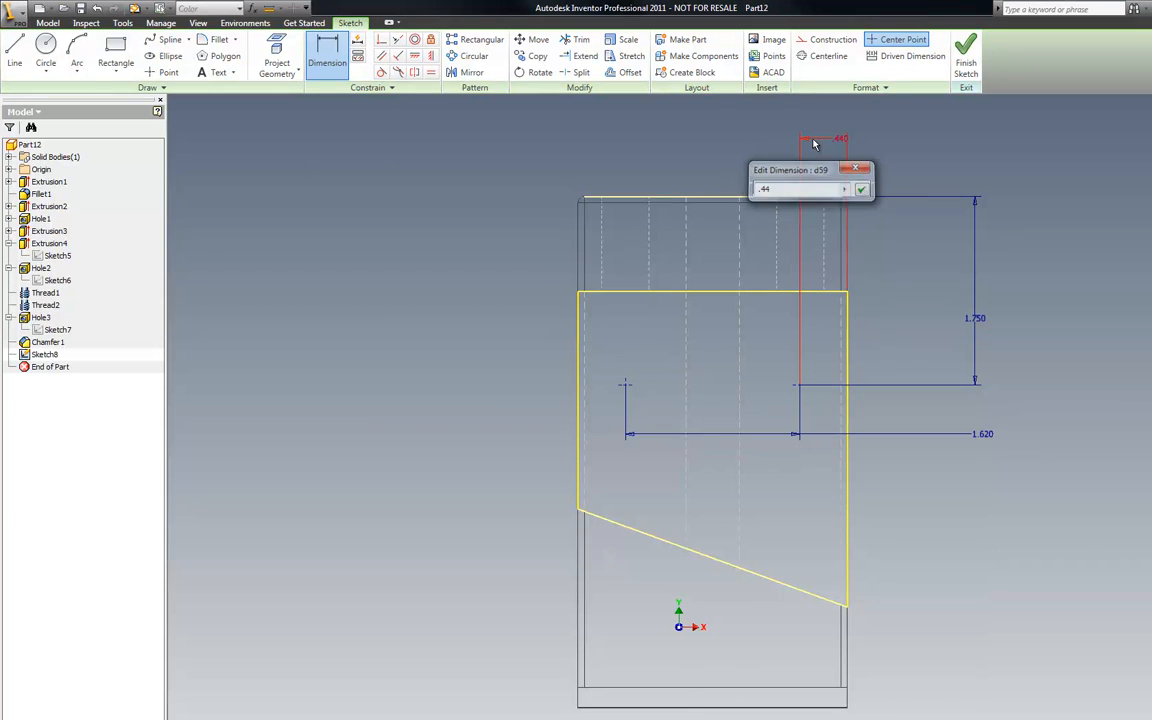
key(Return)
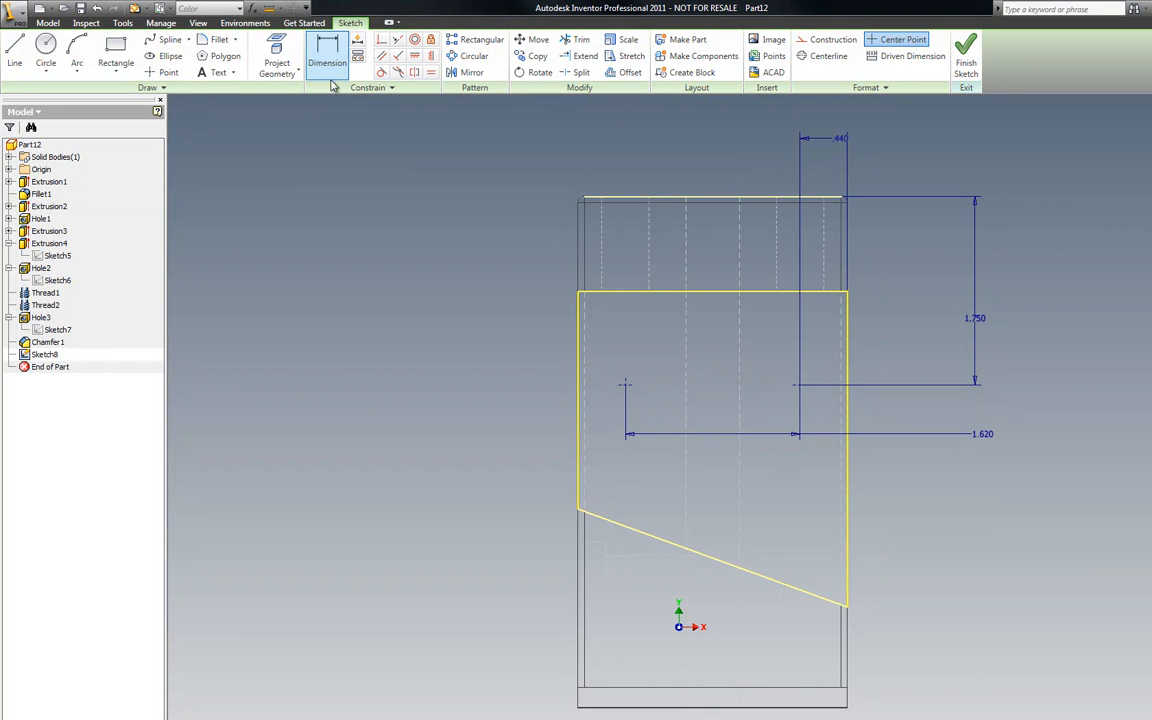
Check the distance from the other center point to the shorter side edge without adding a dimension.
click(580, 406)
click(625, 384)
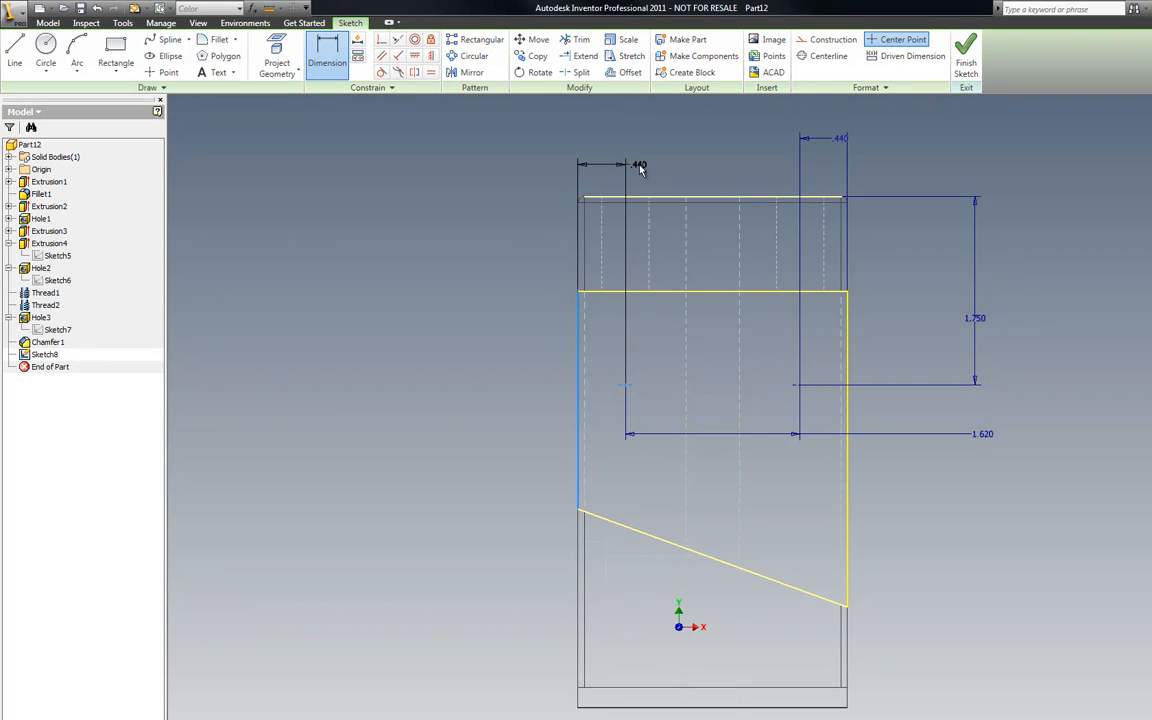
key(Escape)
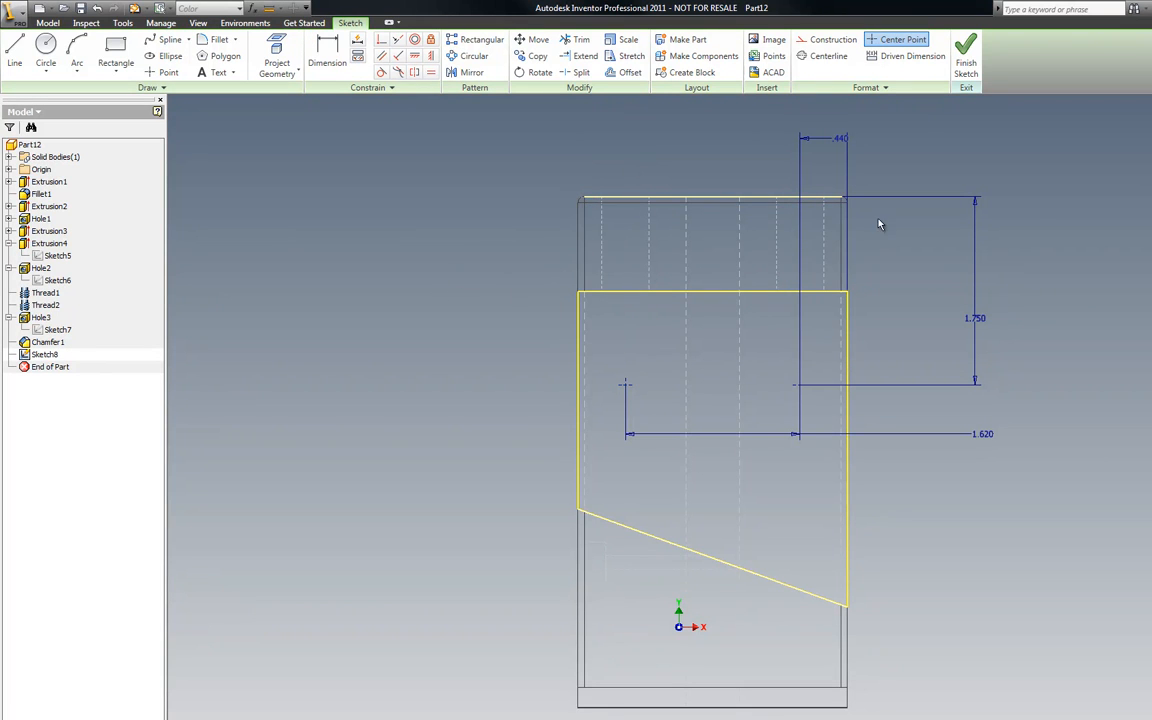
Return to the home view and finish the sketch with the two center points.
key(F6)
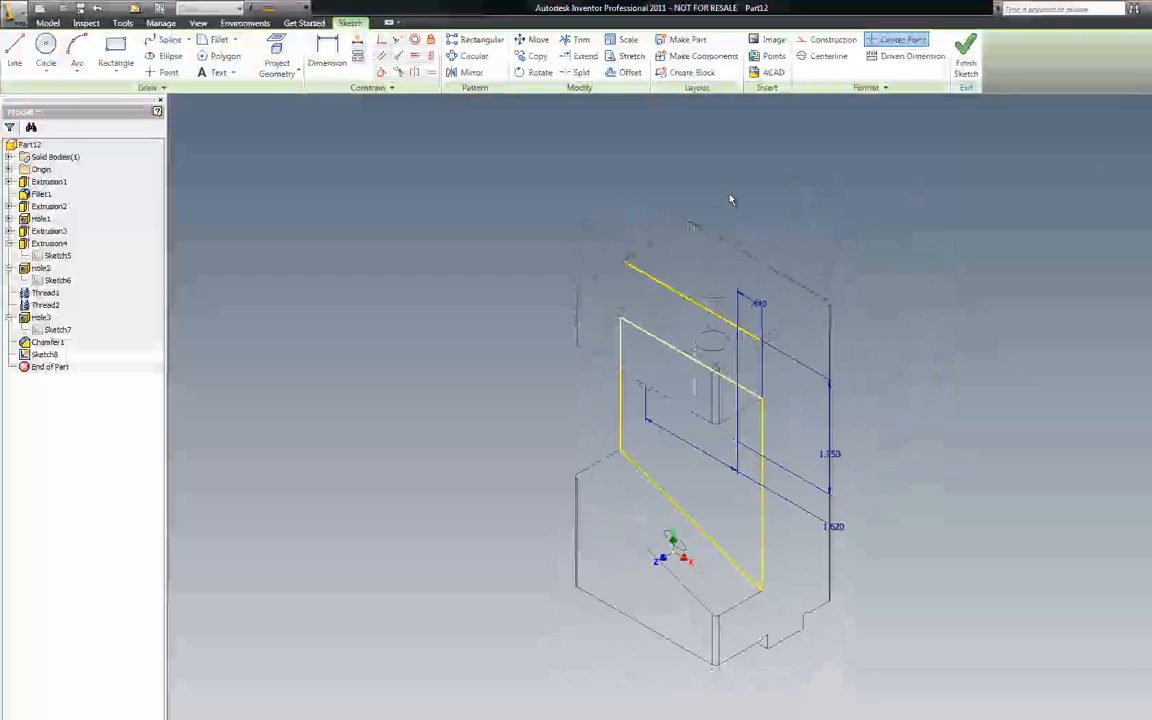
right_click(452, 216)
click(472, 241)
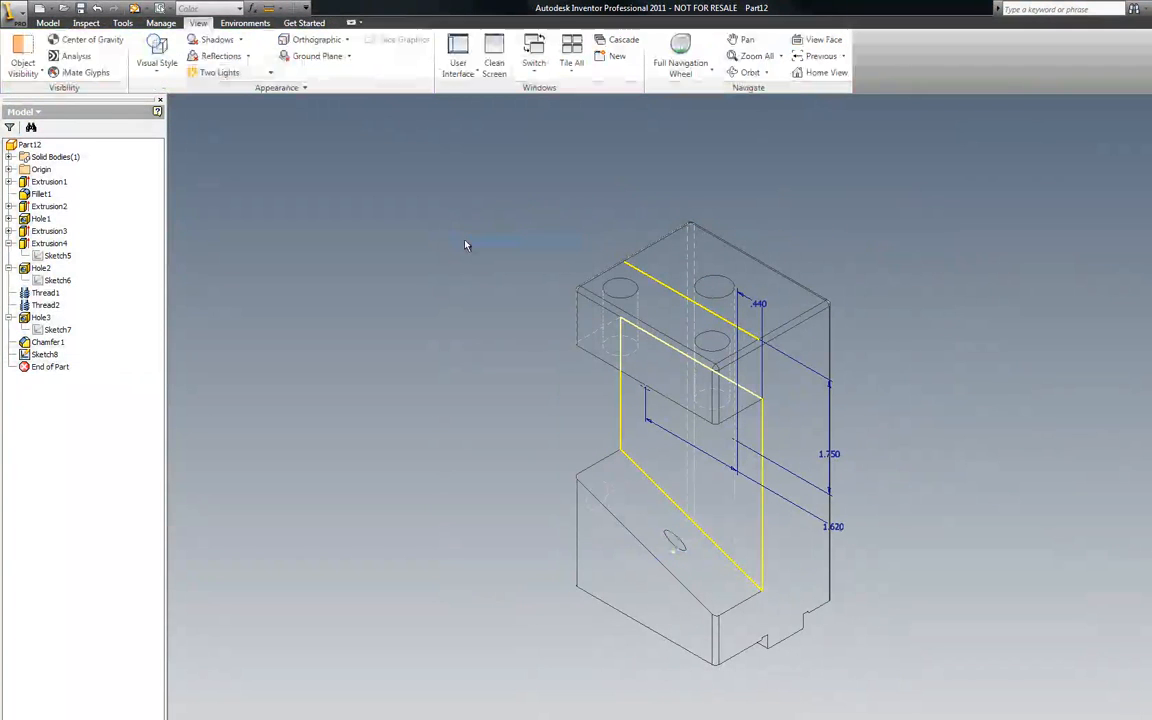
Create plain drilled holes at the two sketched center points in the notch face, 0.25 in diameter, Through All.
right_click(263, 155)
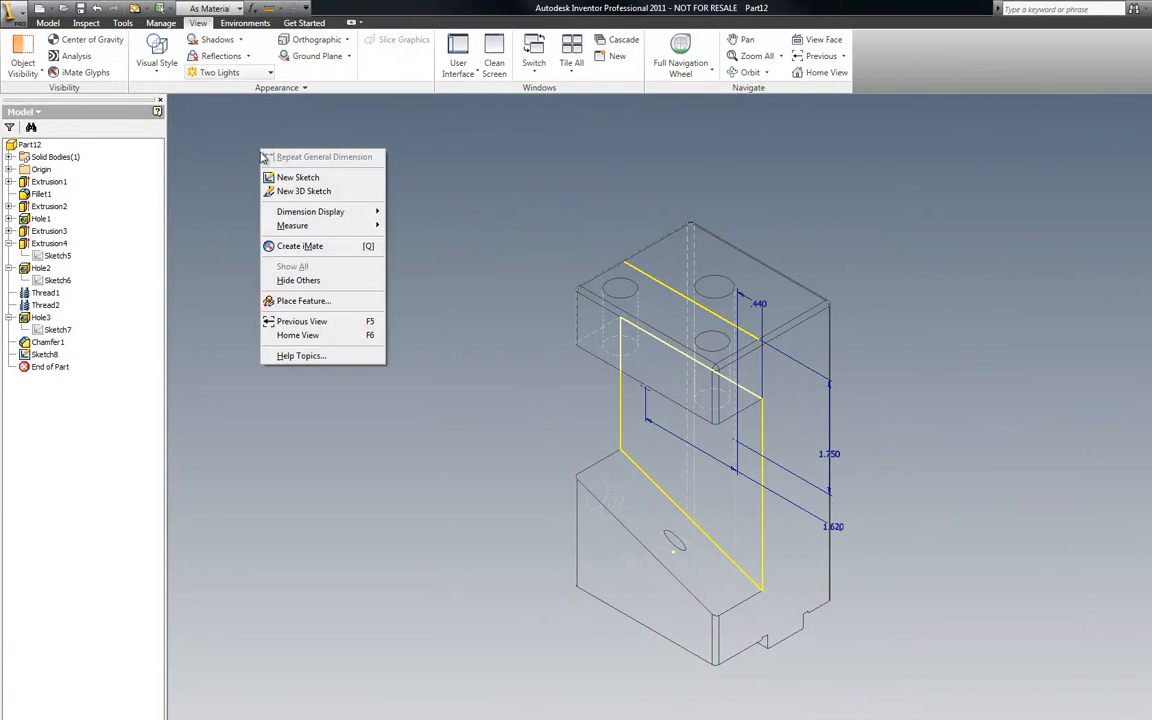
click(47, 22)
click(230, 52)
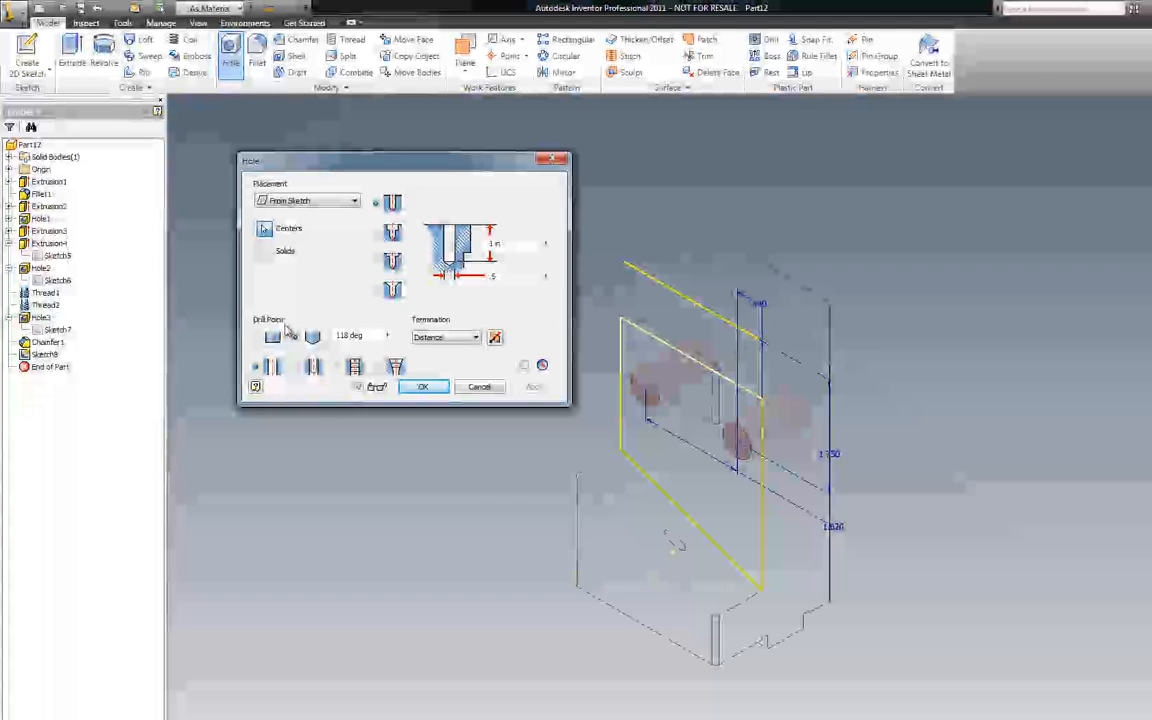
click(545, 275)
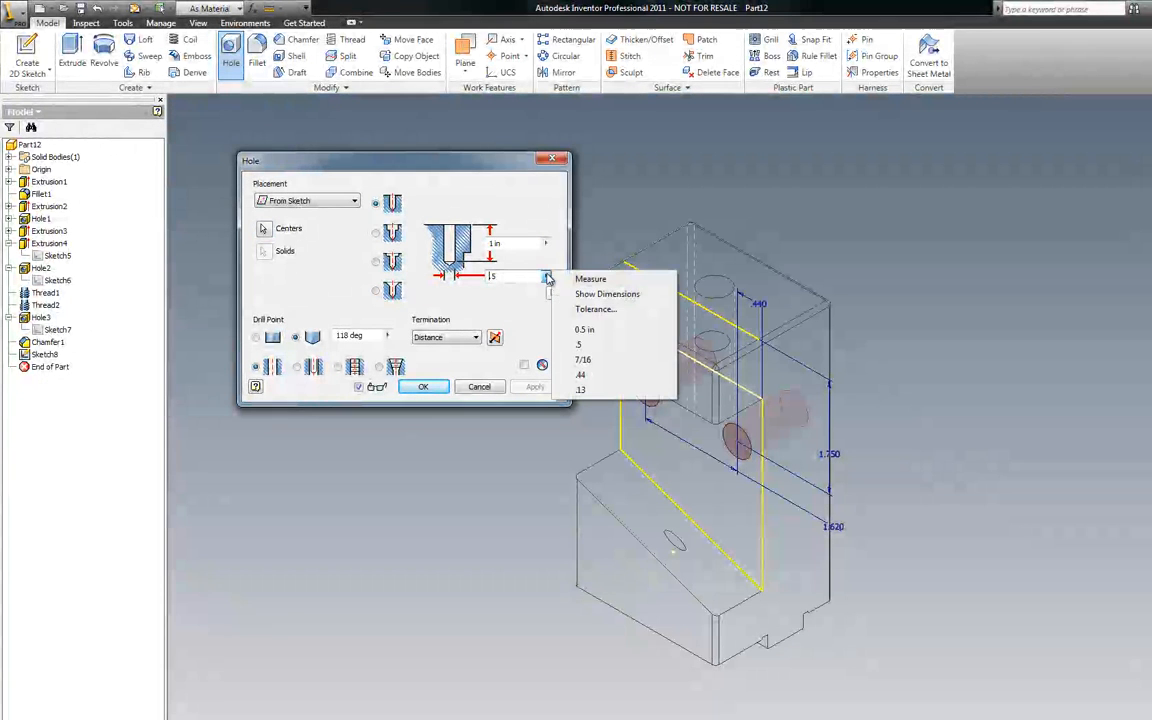
drag(514, 275, 438, 243)
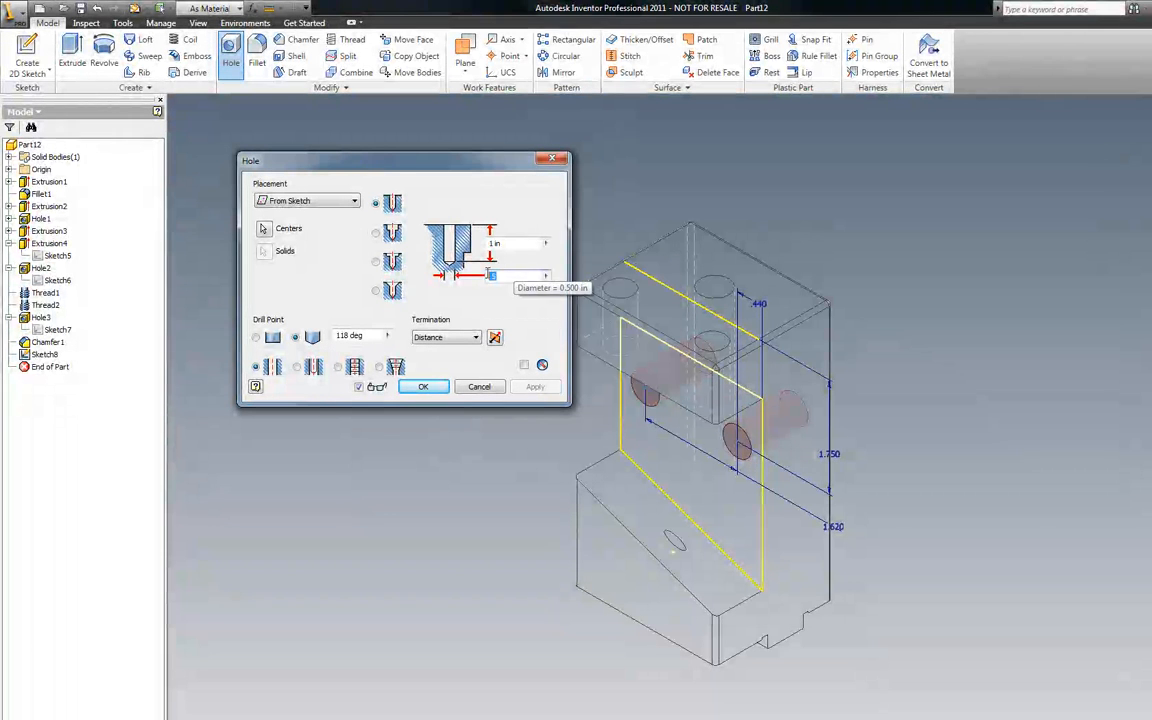
text(.25)
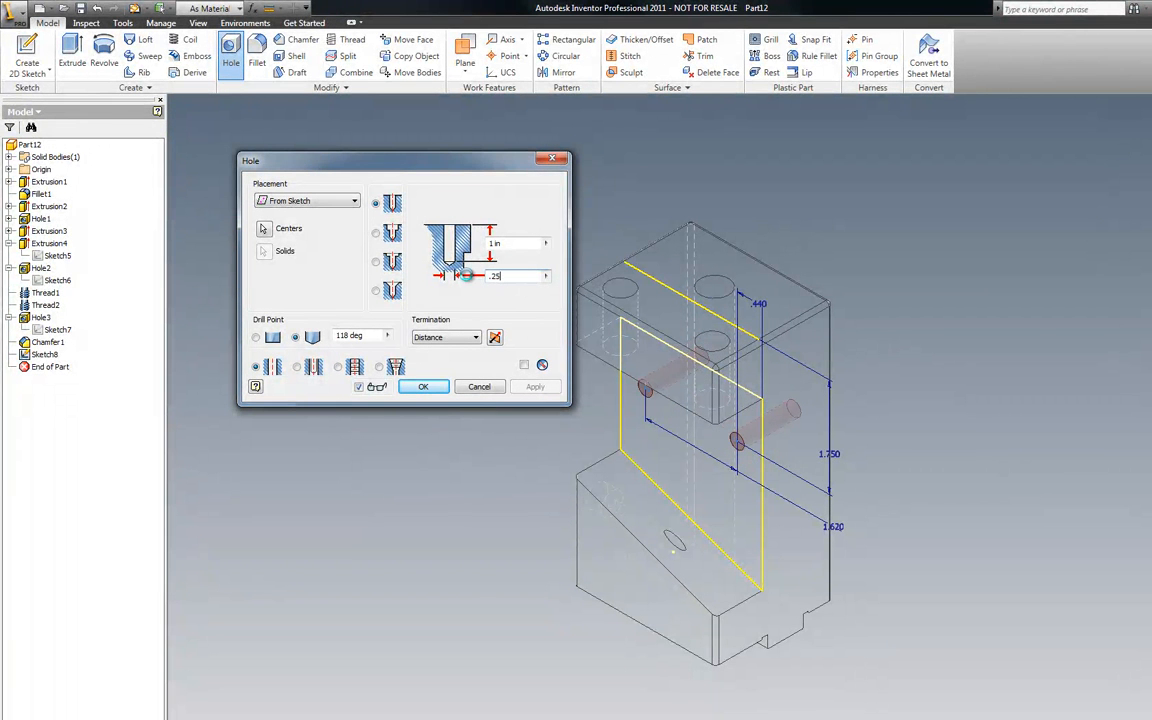
click(476, 337)
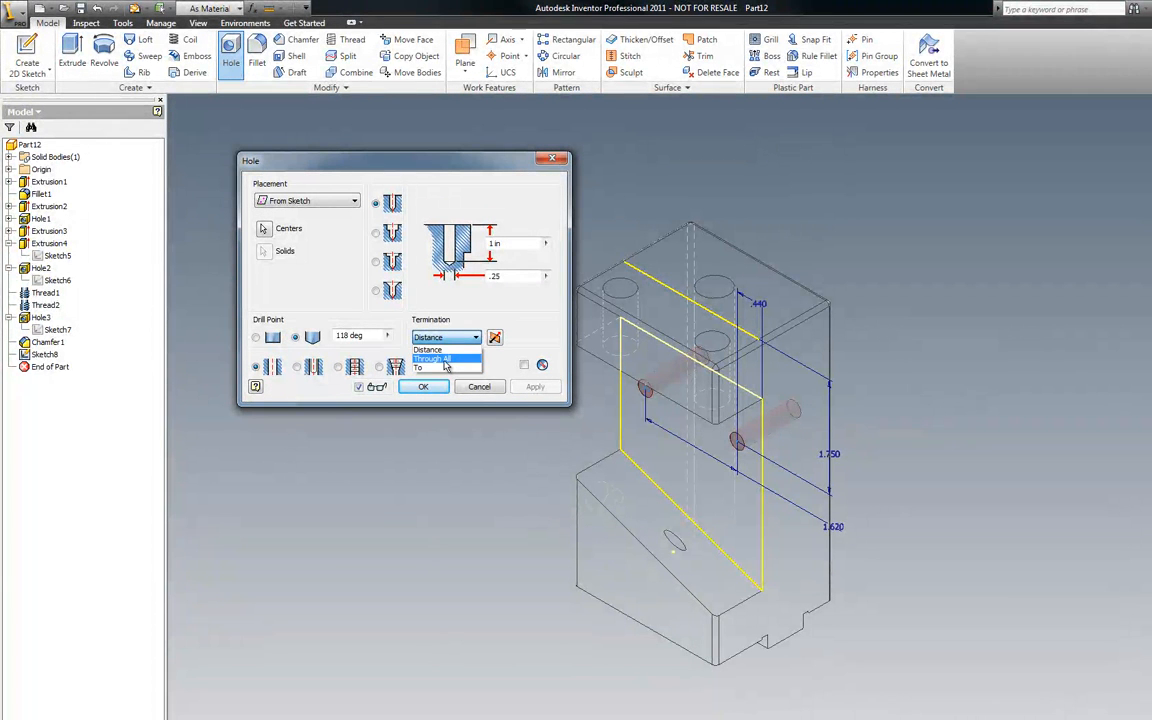
click(433, 358)
click(430, 387)
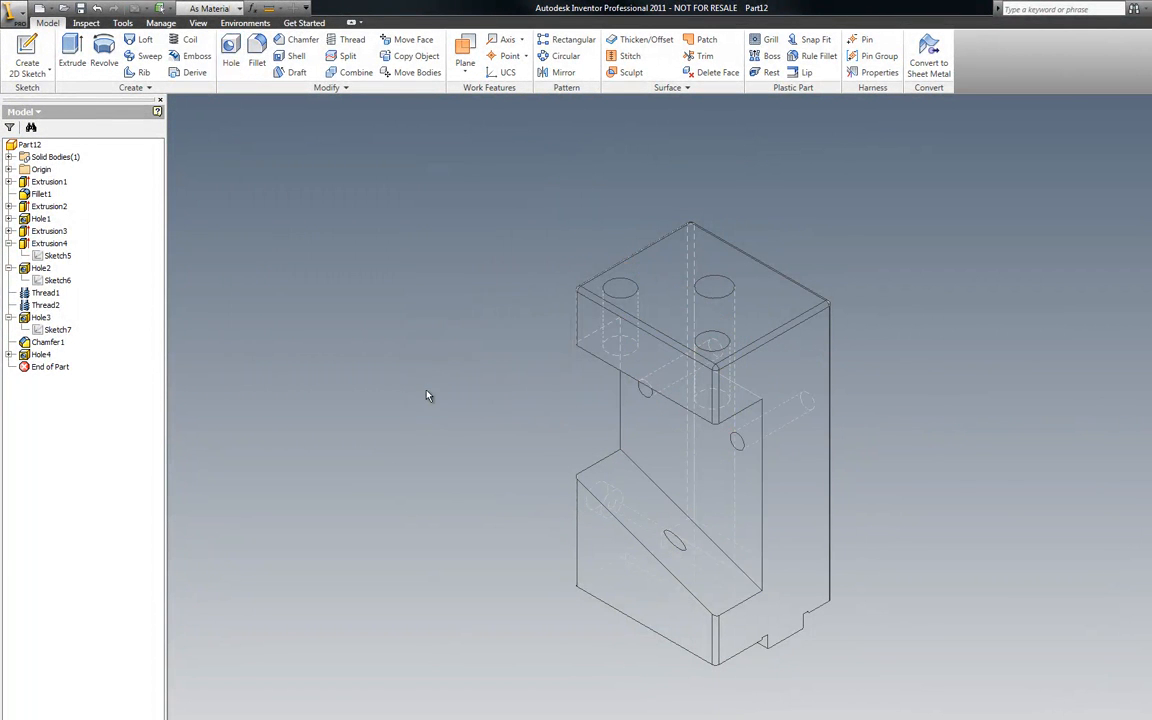
Add a full-length 1/4-20 UNC right-hand thread to the notch-face hole above the low end of the sloped ledge.
click(361, 44)
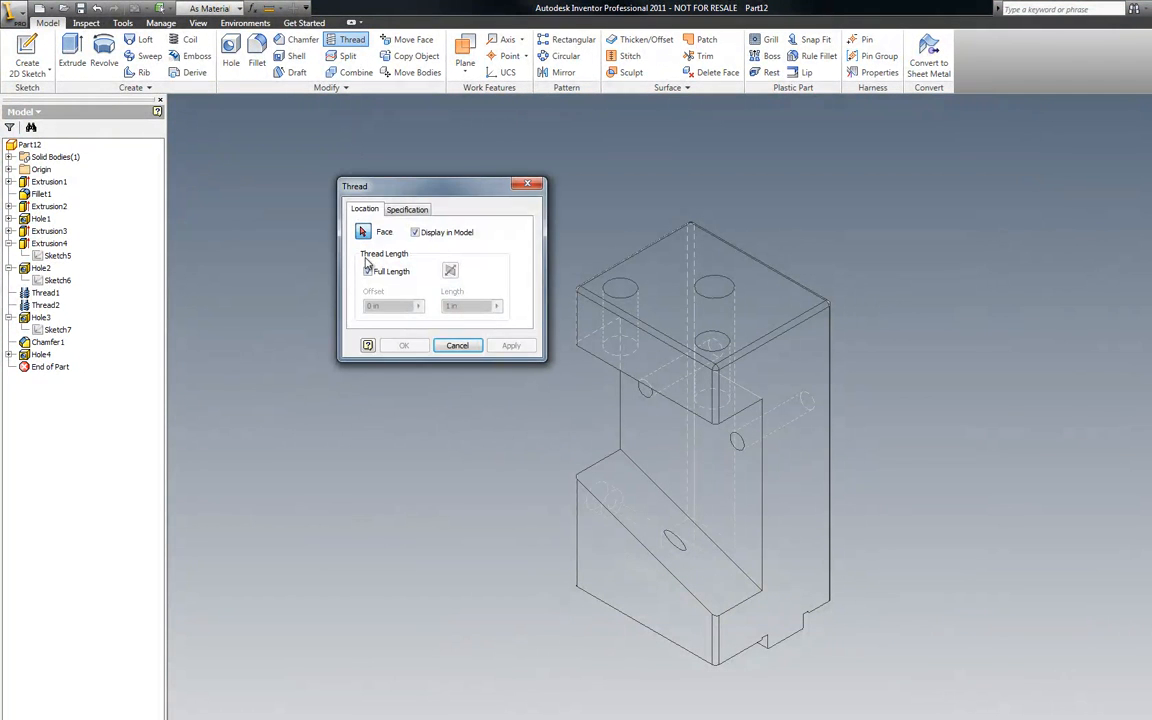
click(739, 443)
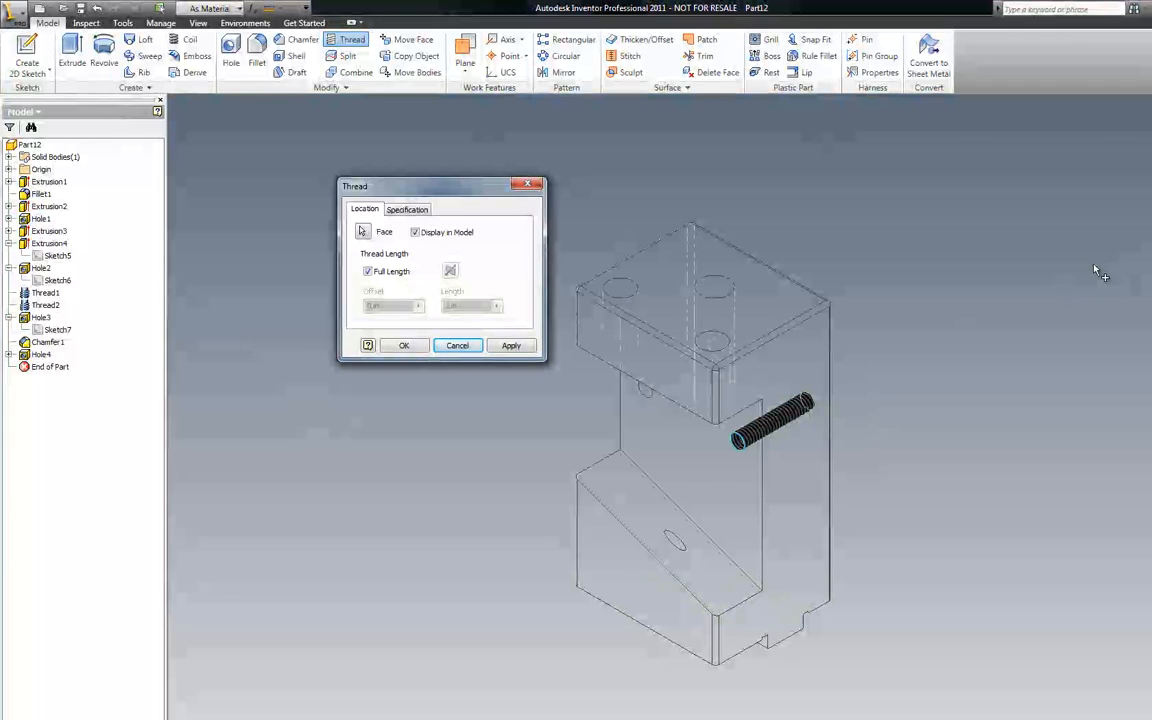
click(1148, 140)
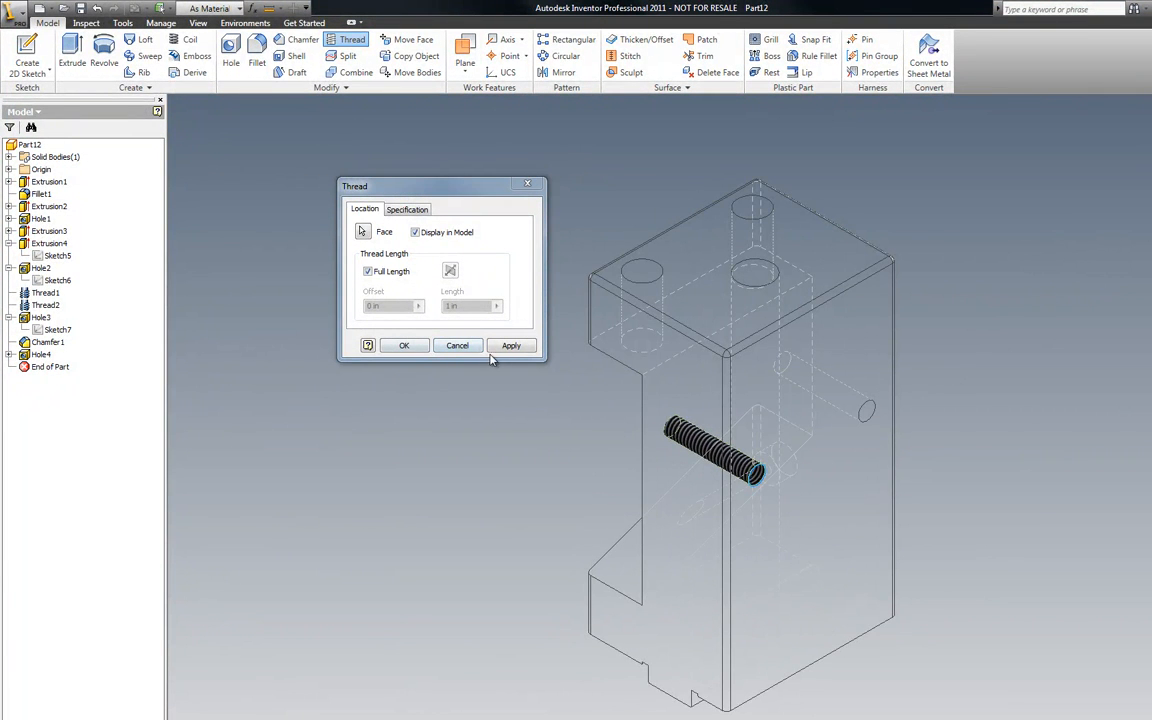
click(406, 210)
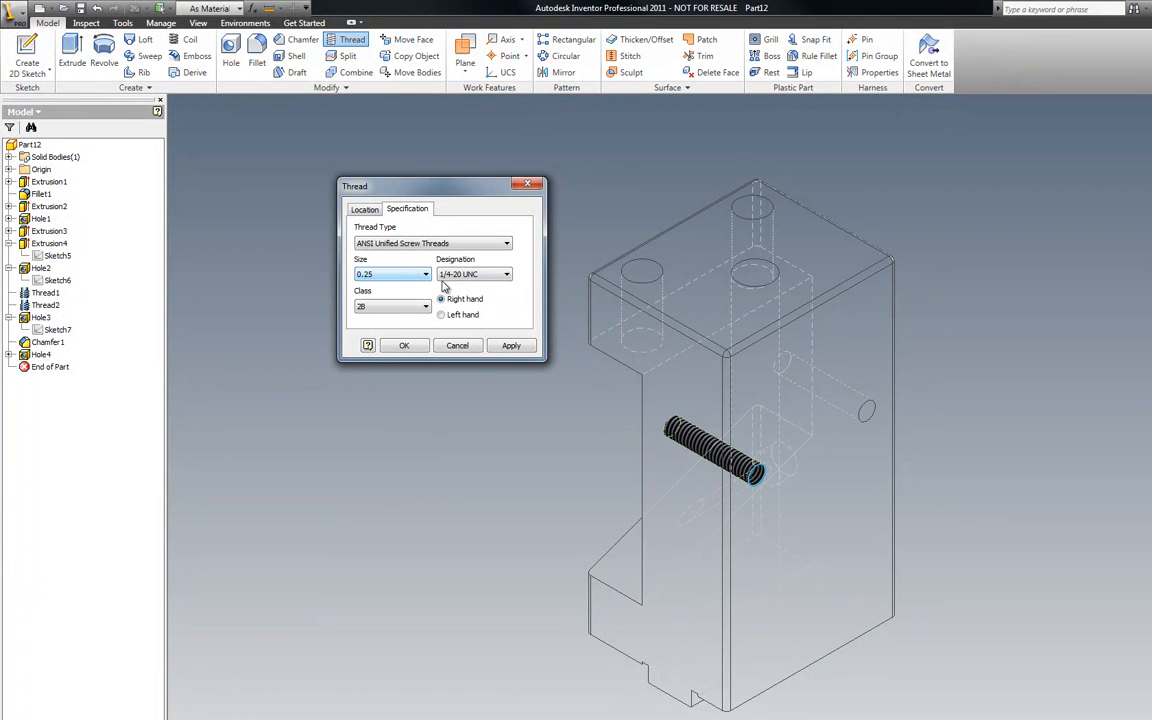
click(515, 347)
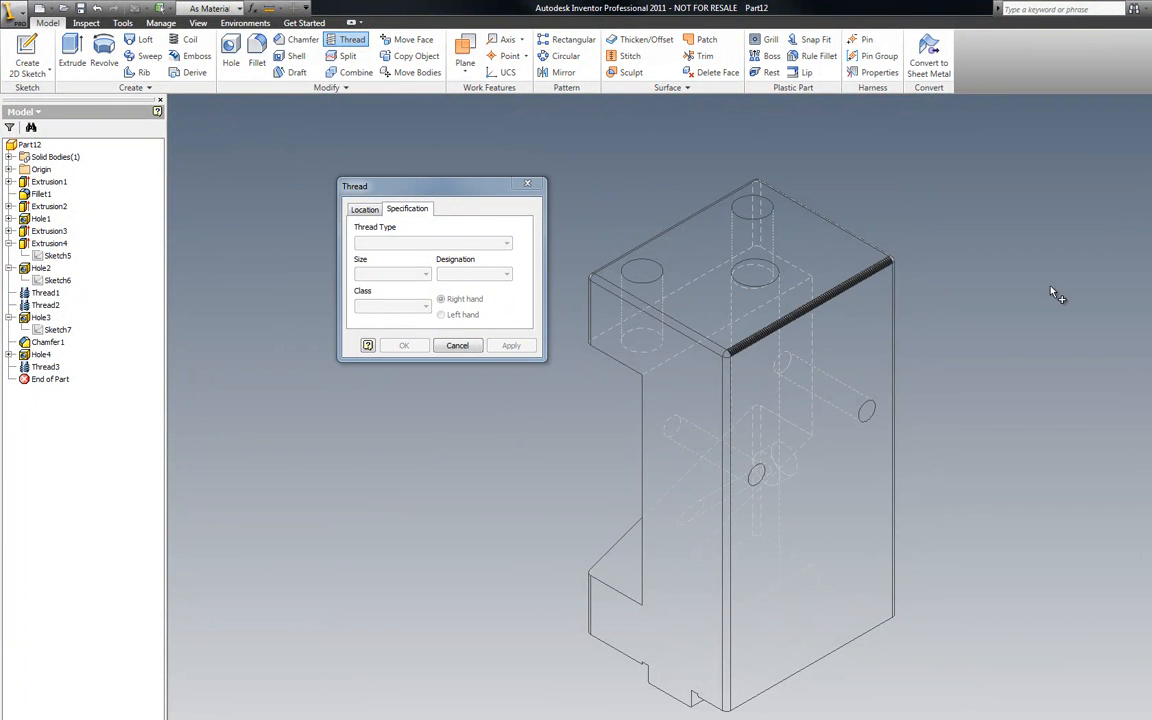
click(754, 285)
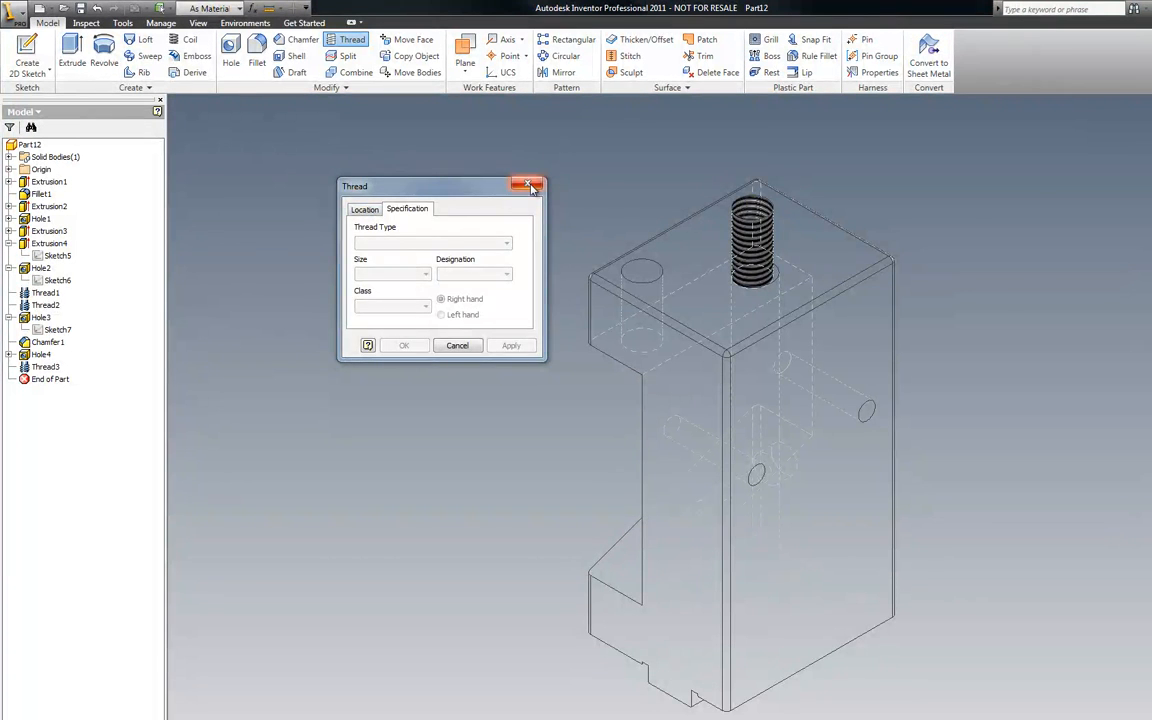
click(527, 183)
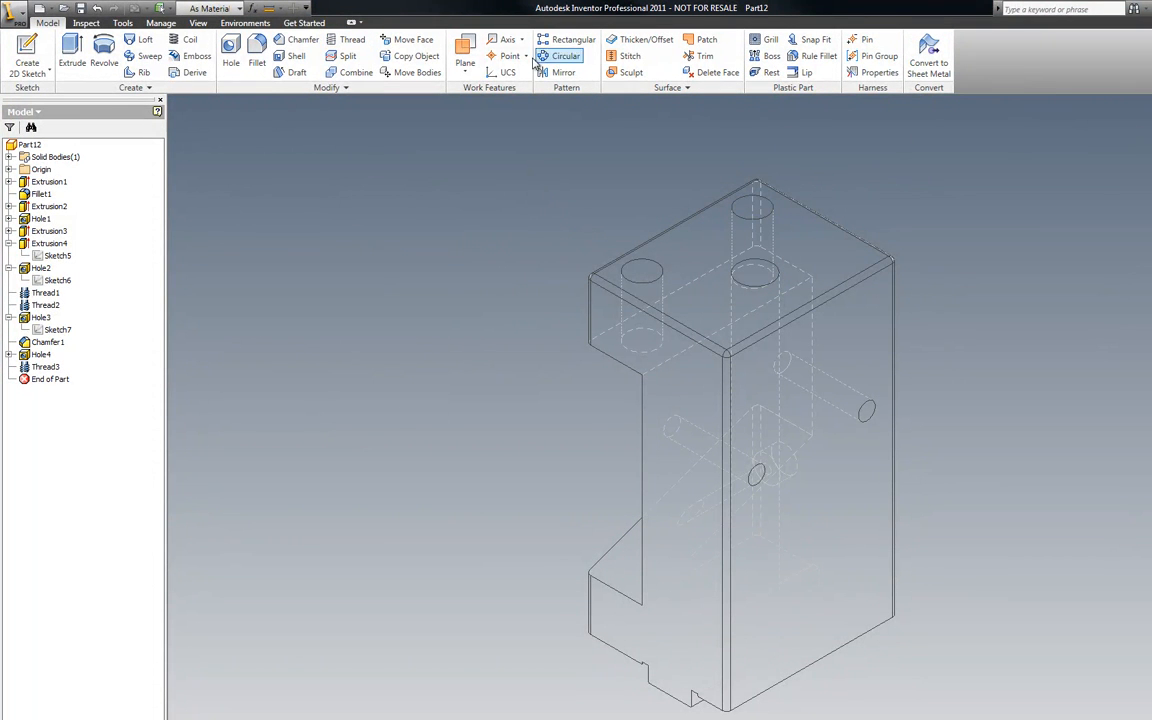
Apply a second full-length thread feature to that same notch-face hole and leave the Thread command.
click(345, 39)
click(758, 474)
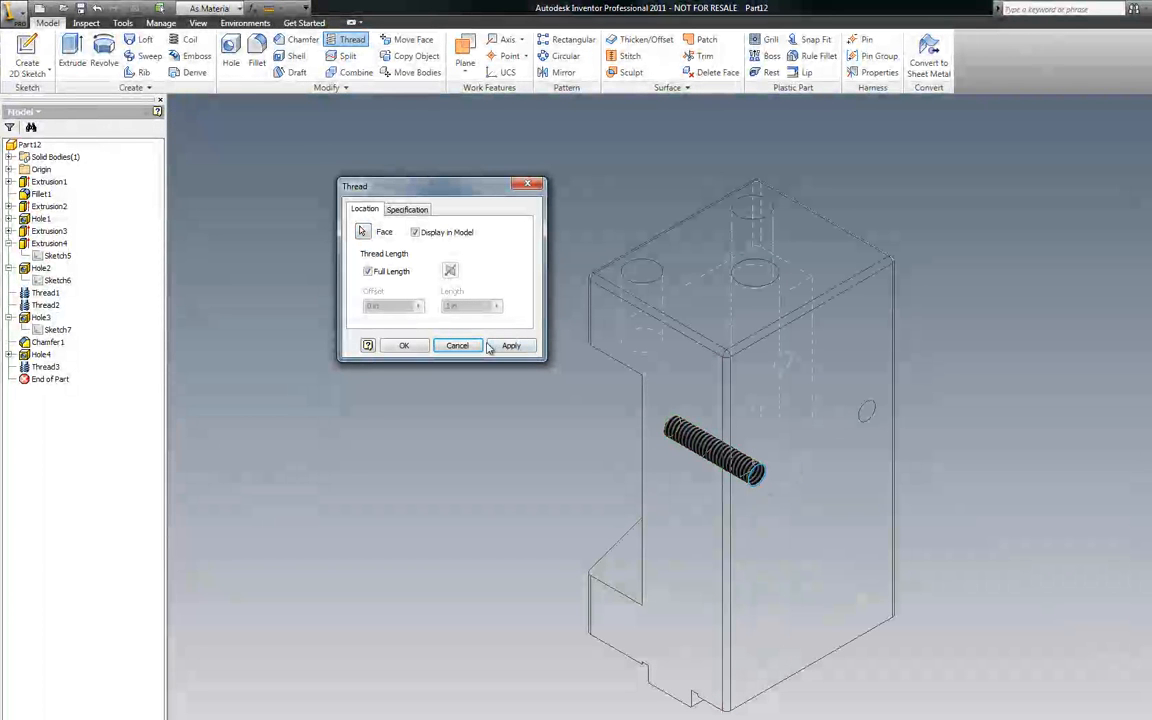
click(500, 347)
click(415, 232)
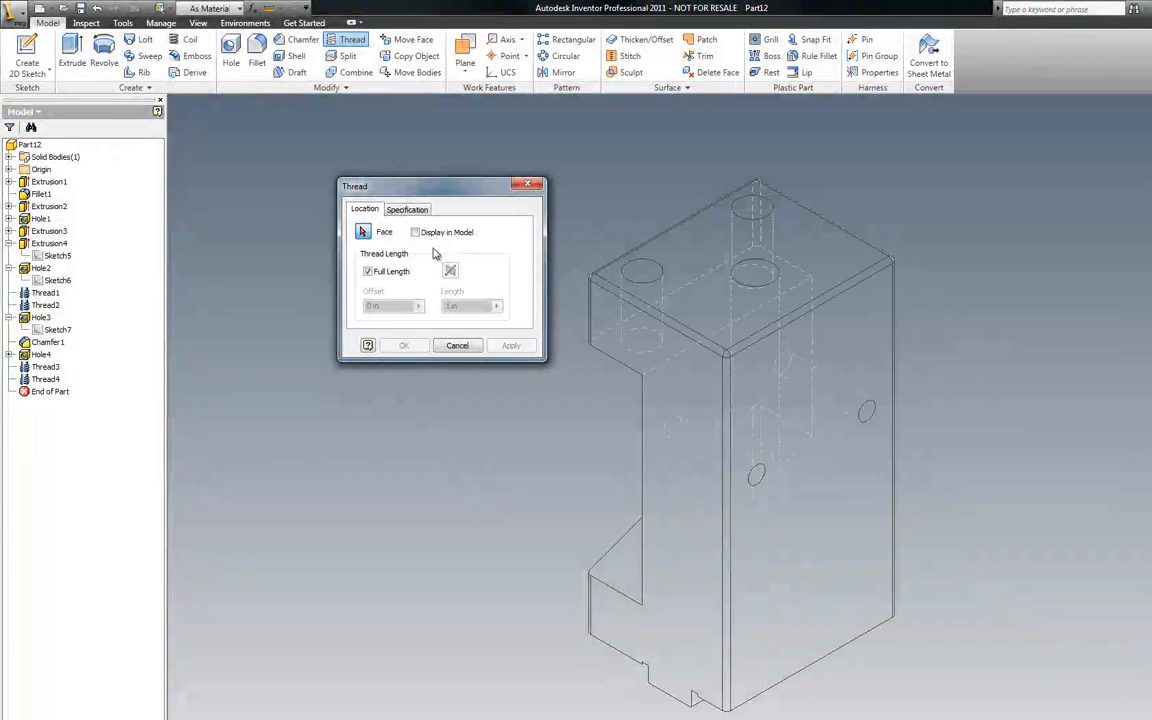
click(364, 233)
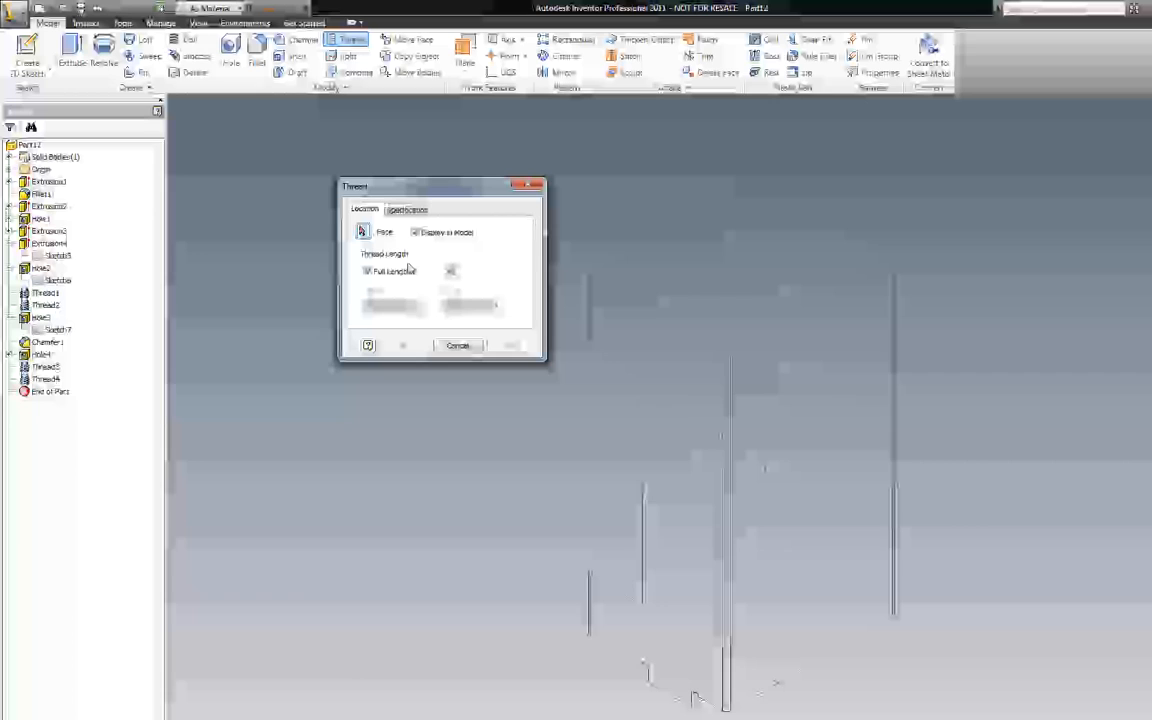
click(531, 186)
Add a full-length thread to the other 0.25 in hole through the notch face.
click(353, 41)
click(866, 412)
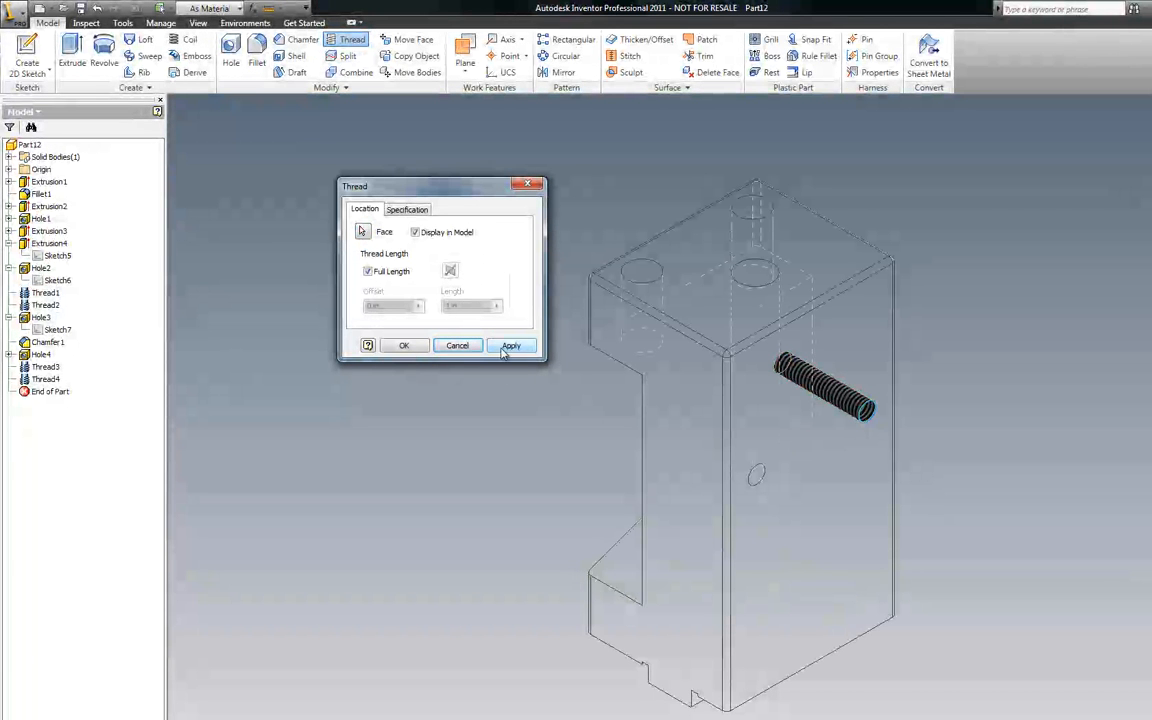
click(401, 346)
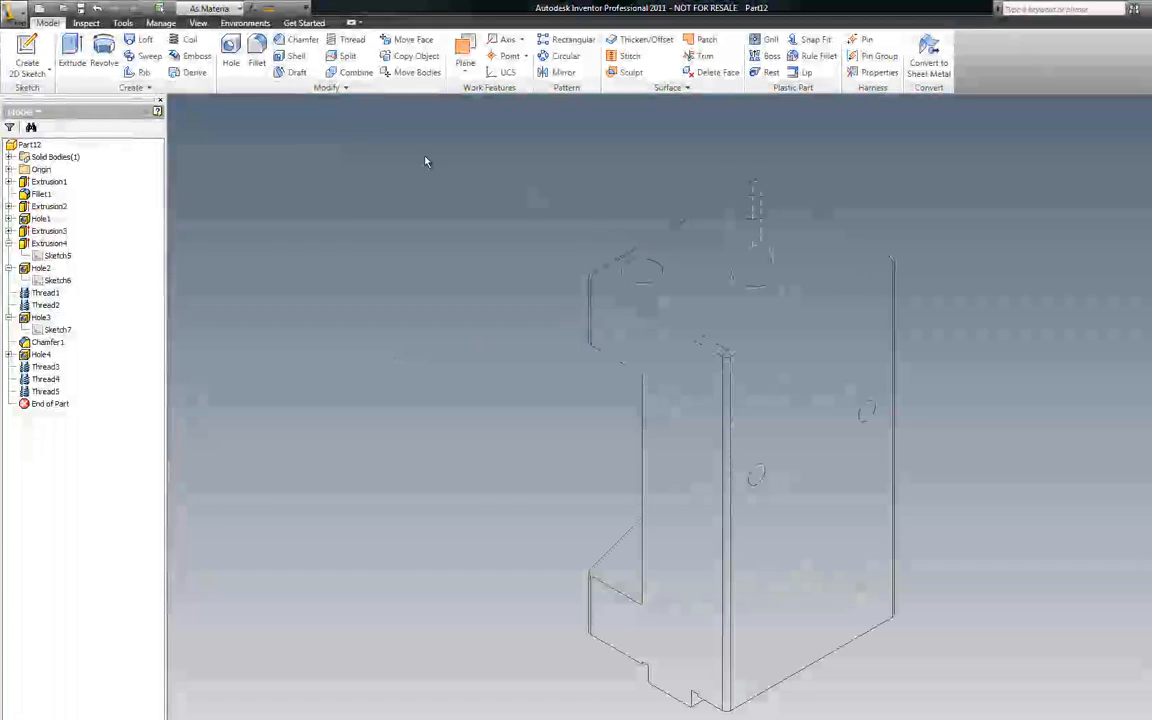
Set the visual style to shaded and show the part in the home view.
click(198, 22)
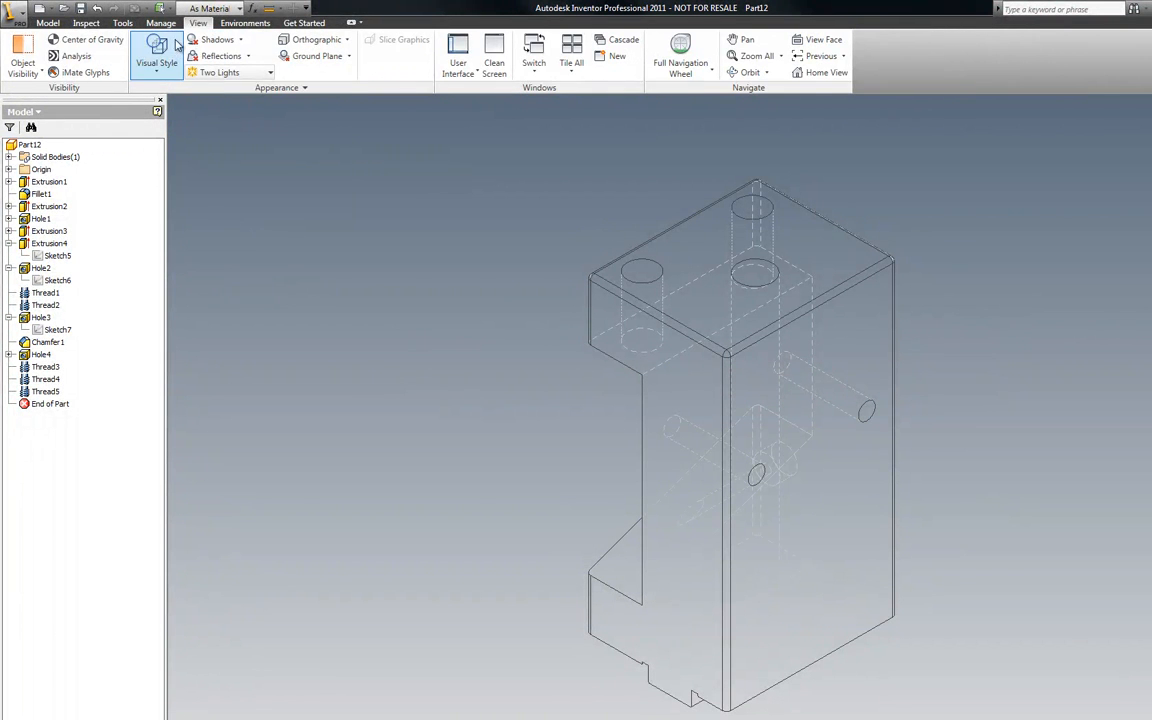
click(156, 52)
click(188, 90)
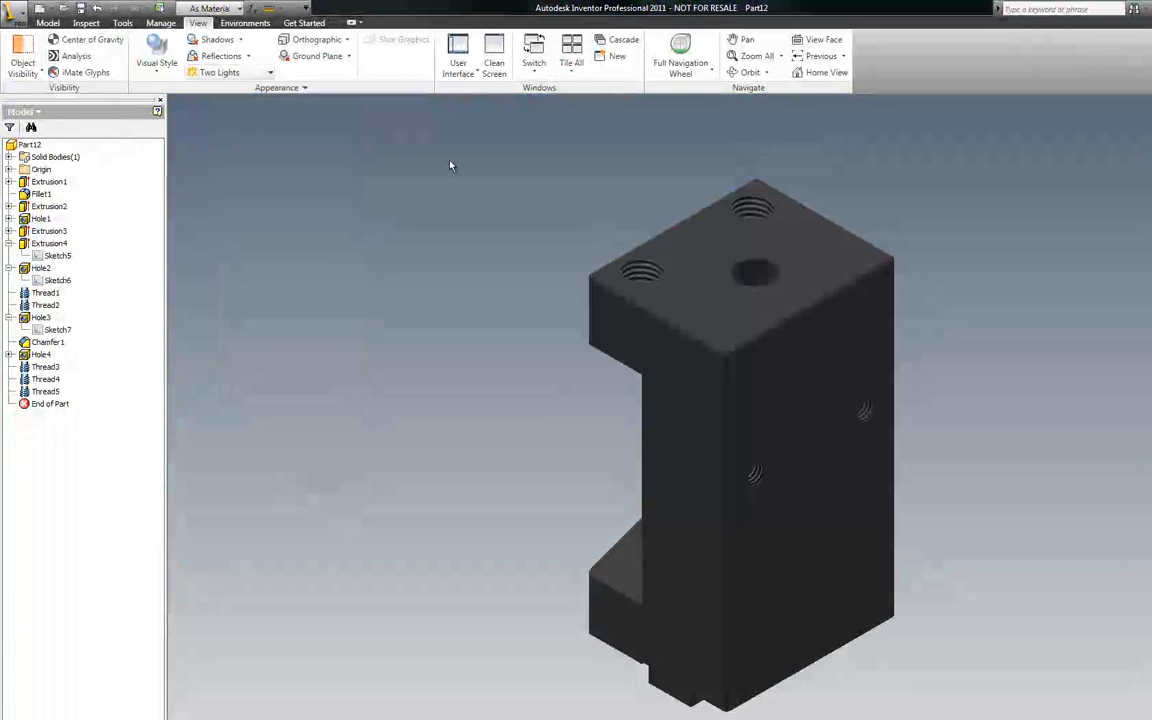
scroll(858, 428, down, 5)
scroll(858, 428, up, 8)
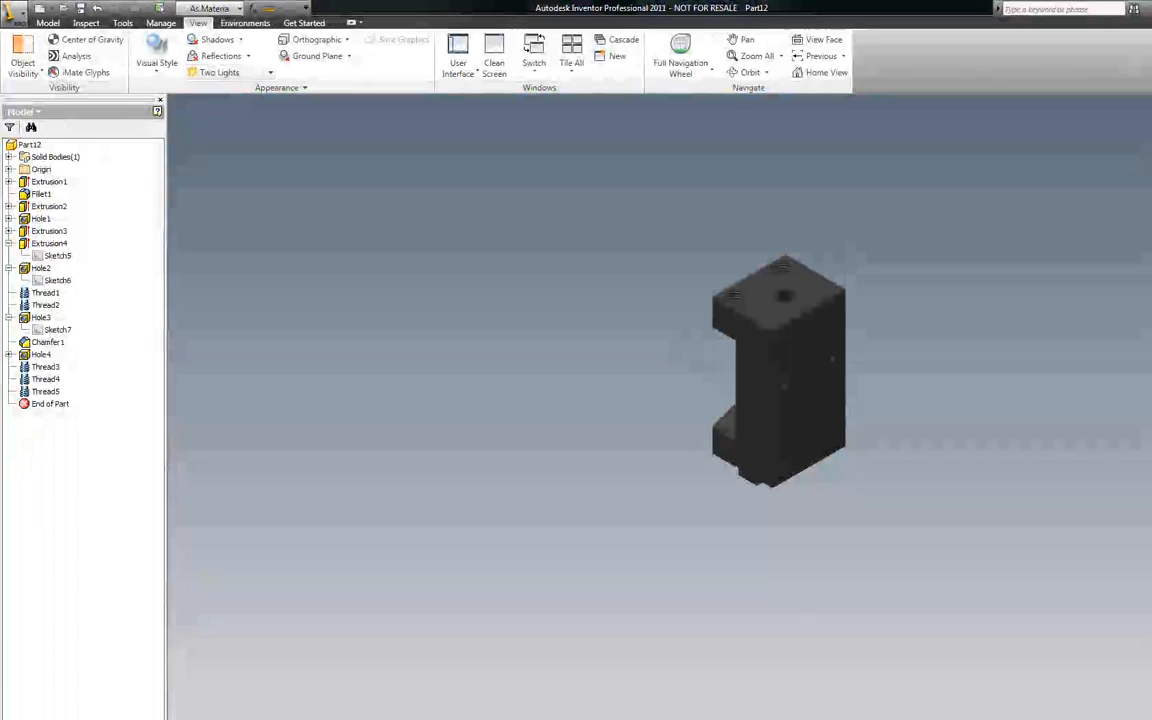
key(F6)
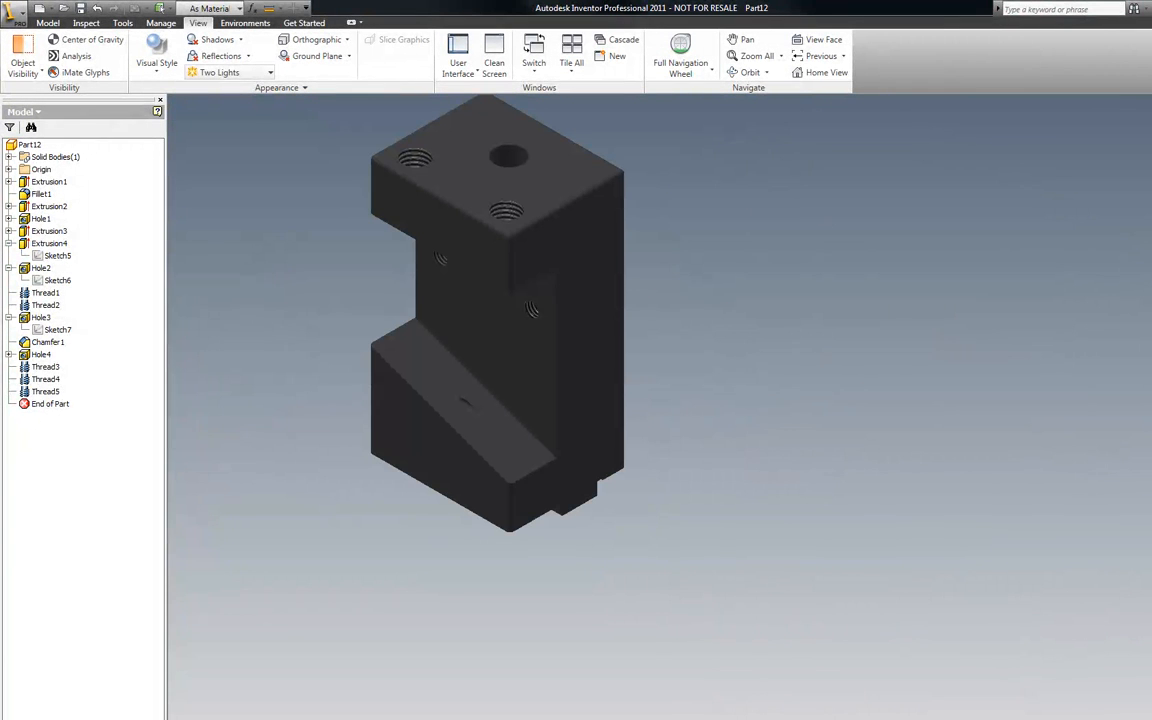
Compare the finished part with the Tool Post Holder drawing in Adobe Reader, then return to the Inventor model.
drag(0, 178, 550, 77)
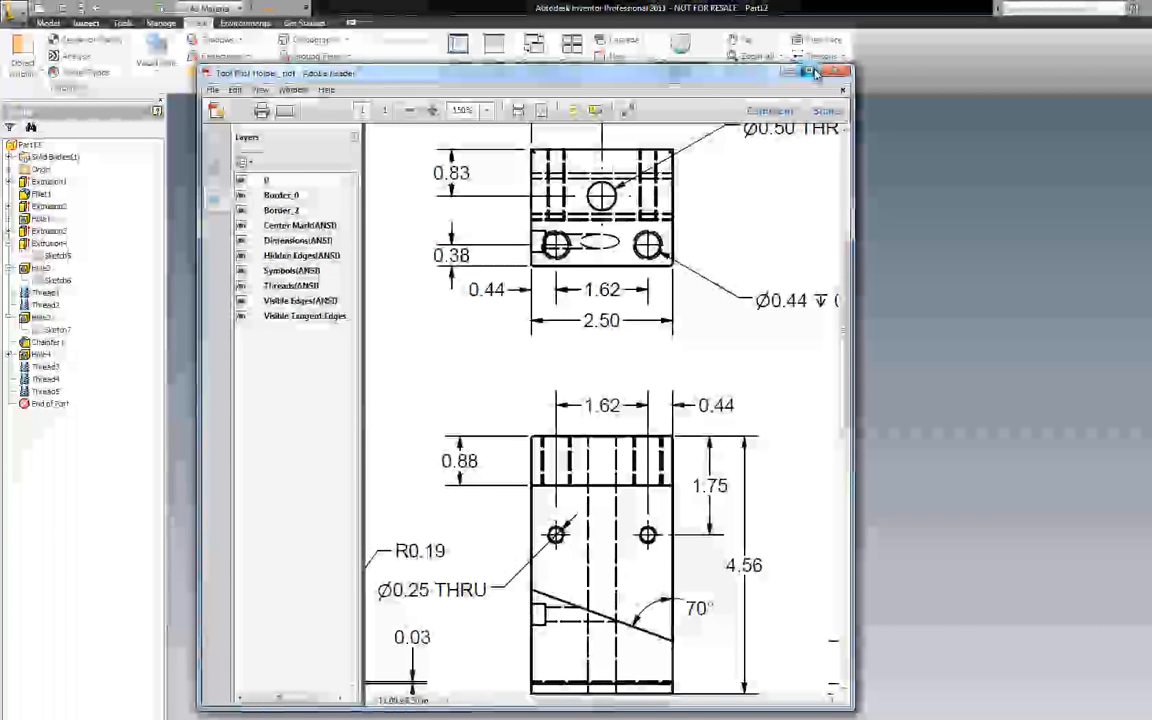
click(811, 72)
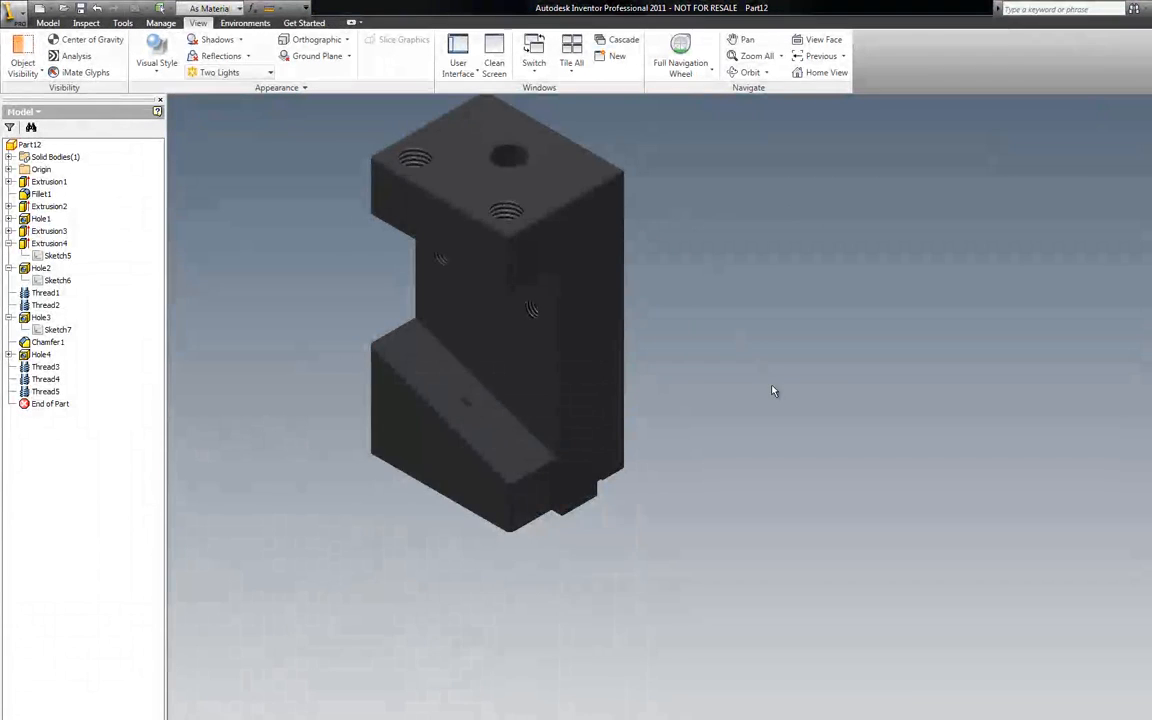
scroll(541, 231, up, 5)
scroll(639, 262, down, 5)
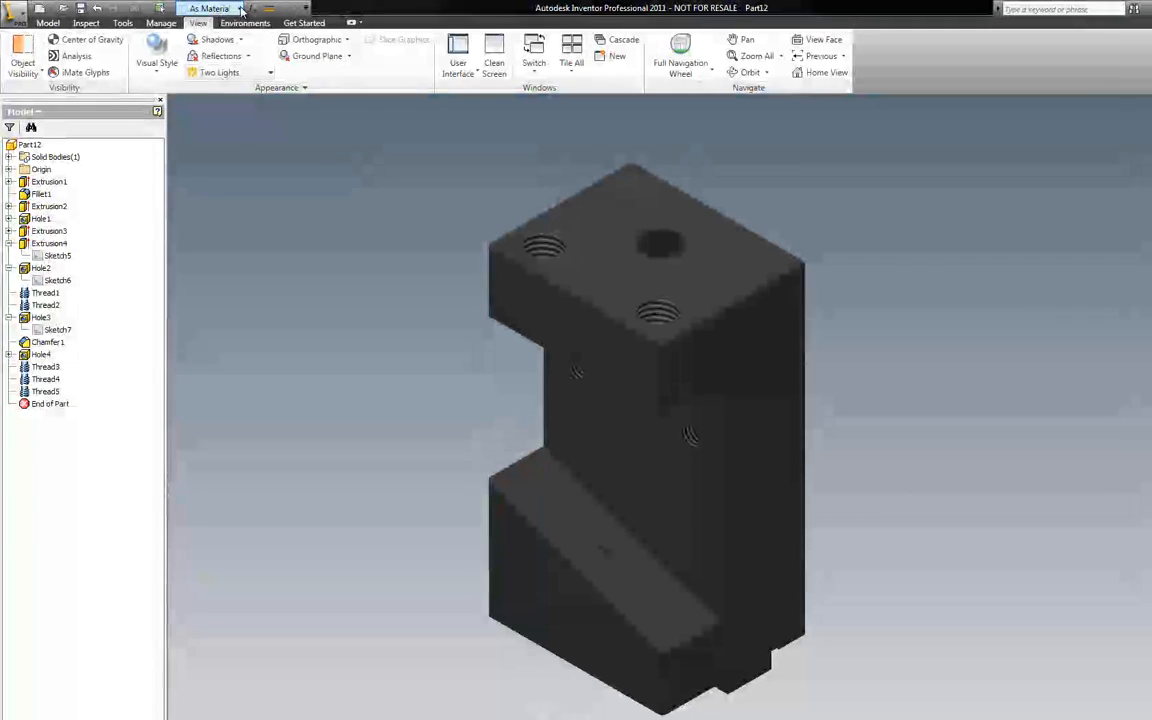
Change the part's color to Metal-2400F Hot.
click(241, 9)
drag(313, 121, 316, 431)
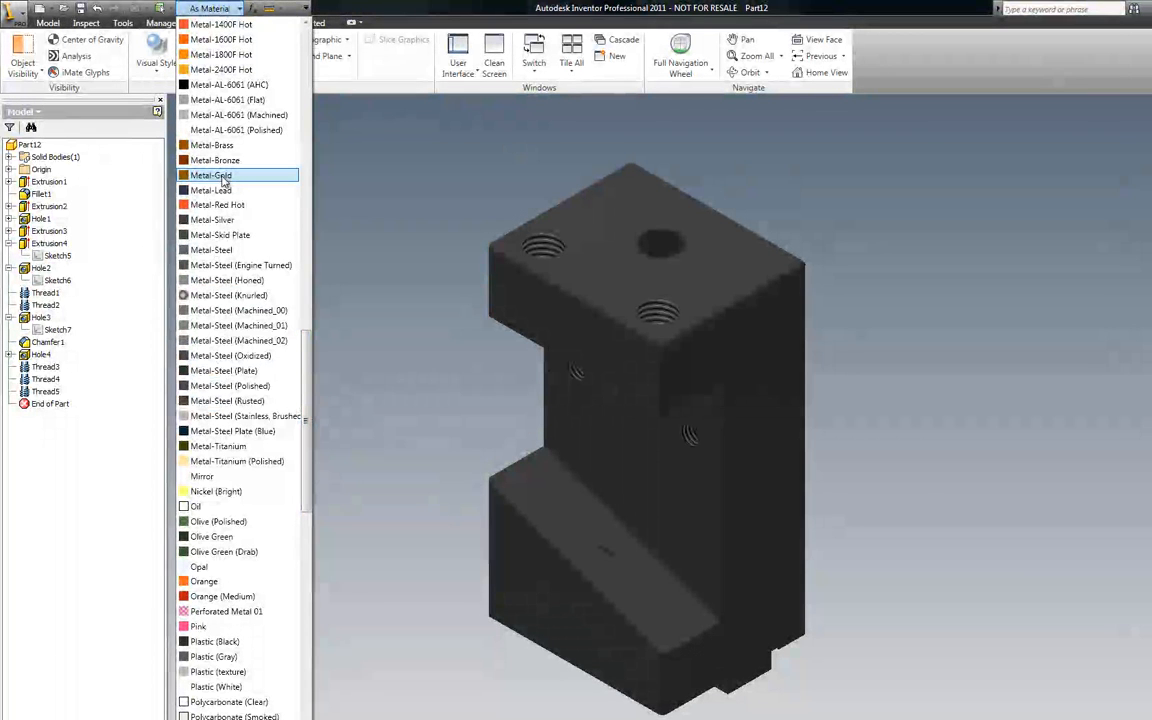
click(245, 70)
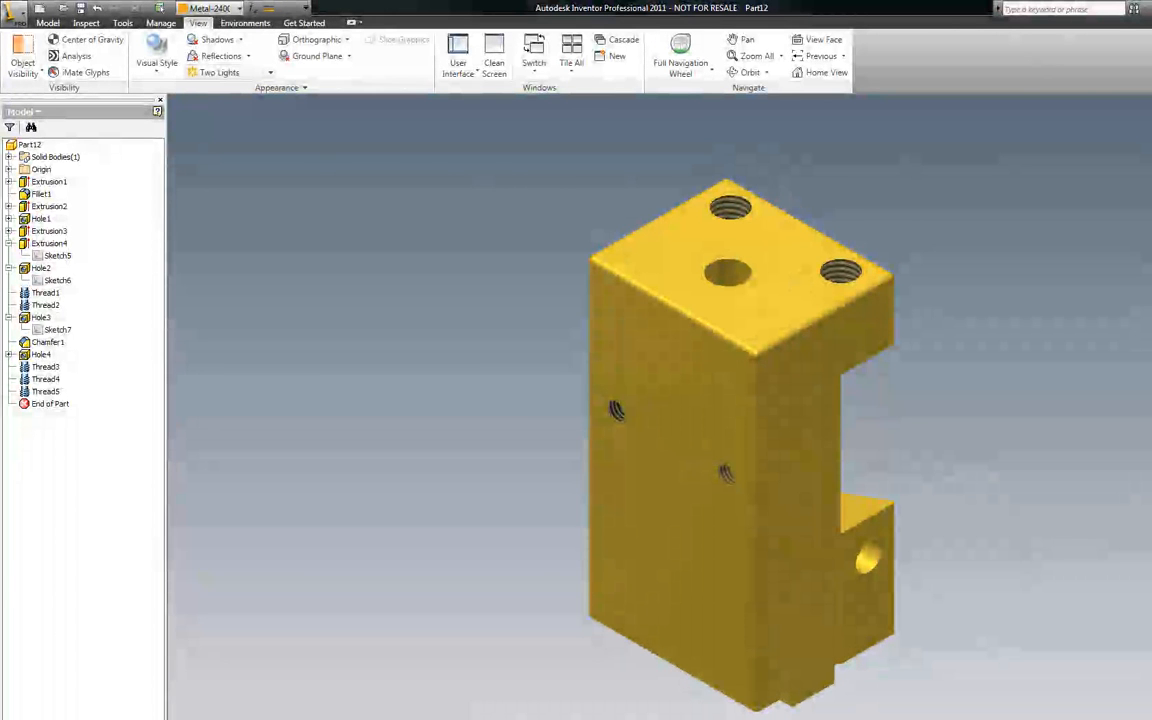
Save the part in the Tool Post folder as Tool Post Holder, without overwriting the existing Tool Post.ipj.
click(12, 10)
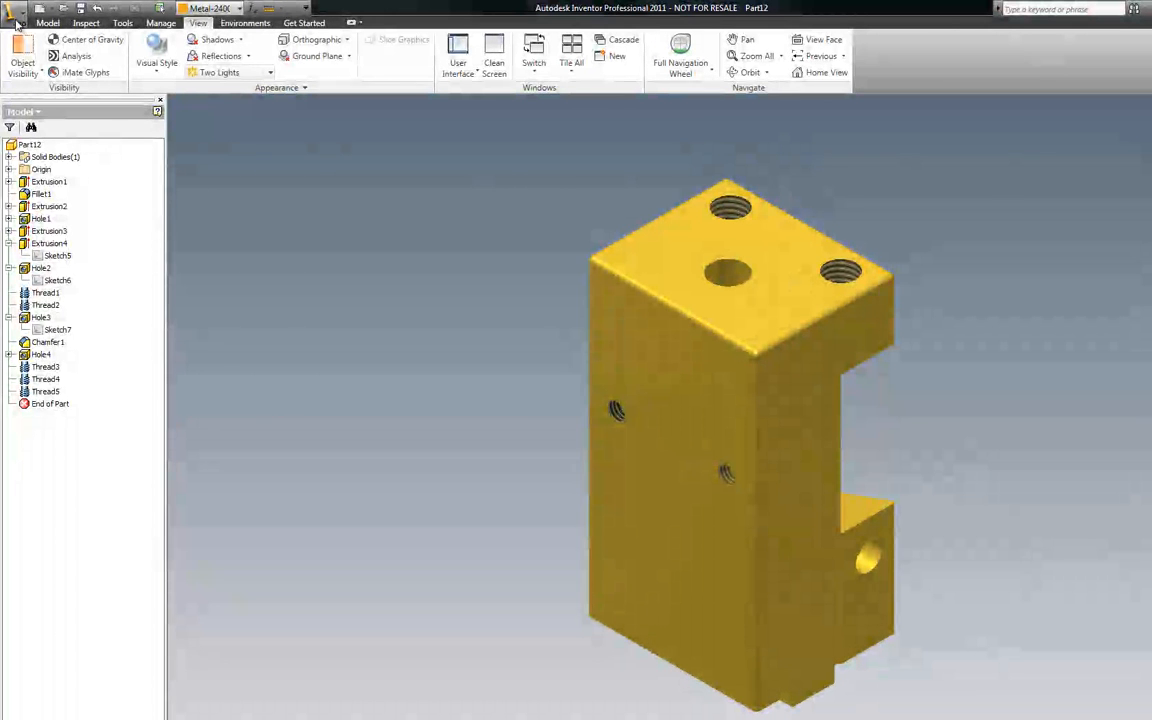
click(45, 174)
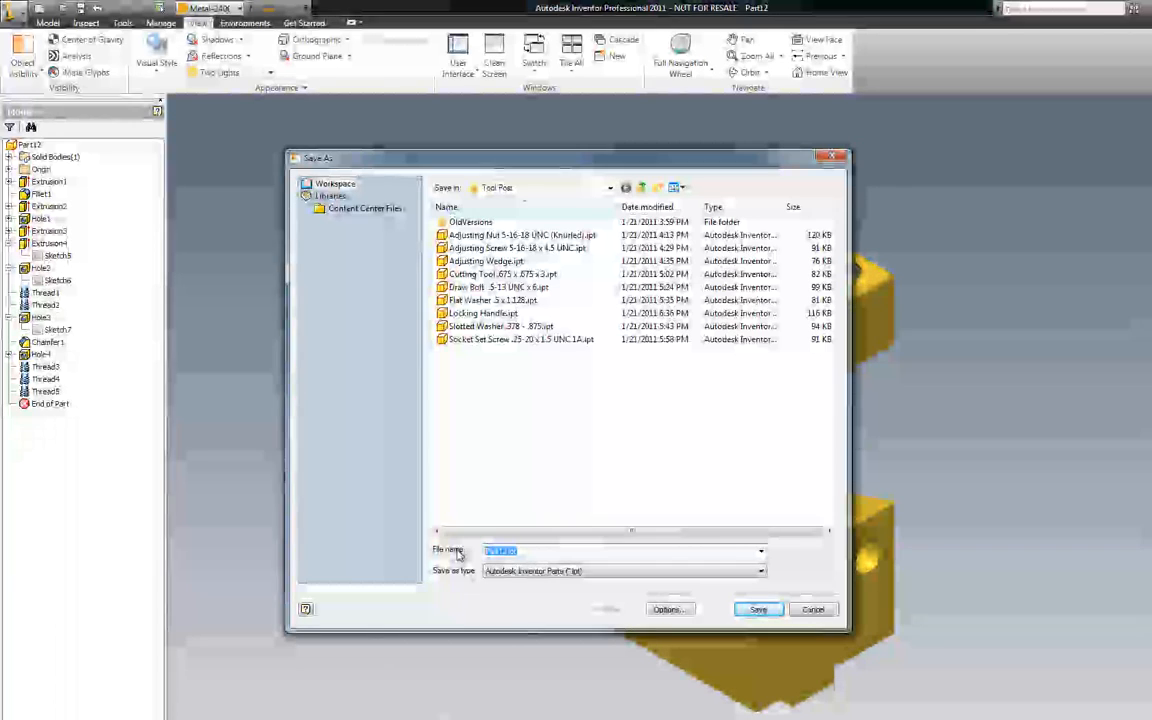
text(Too)
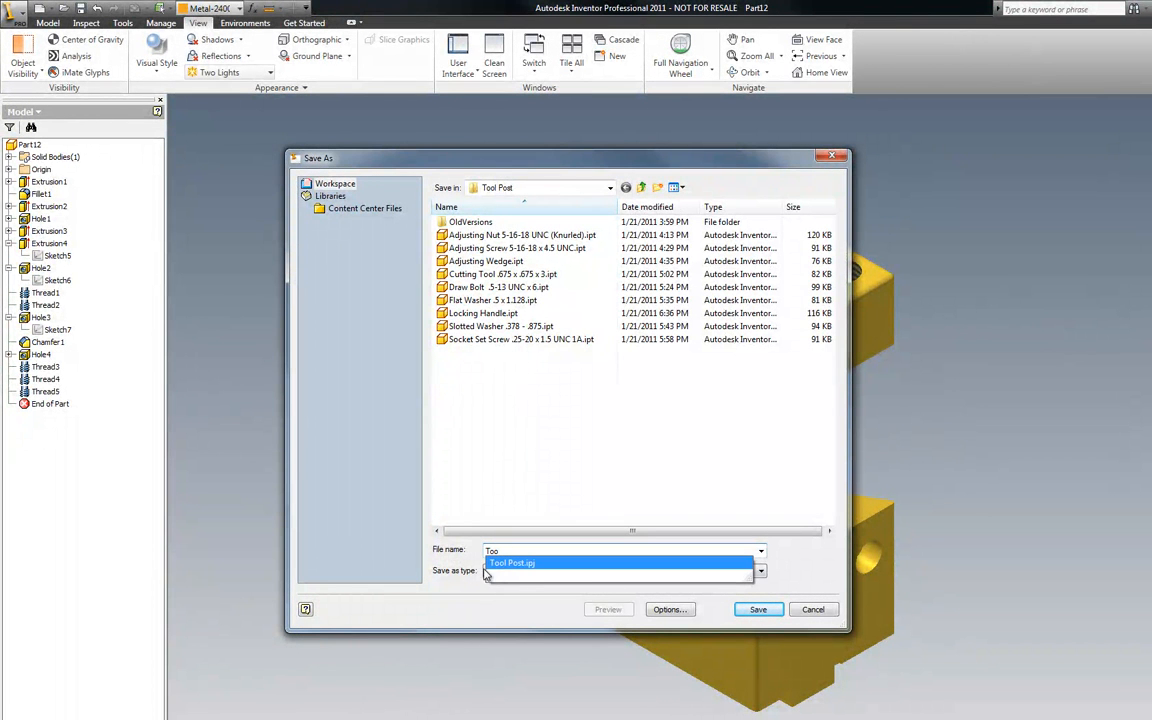
click(502, 562)
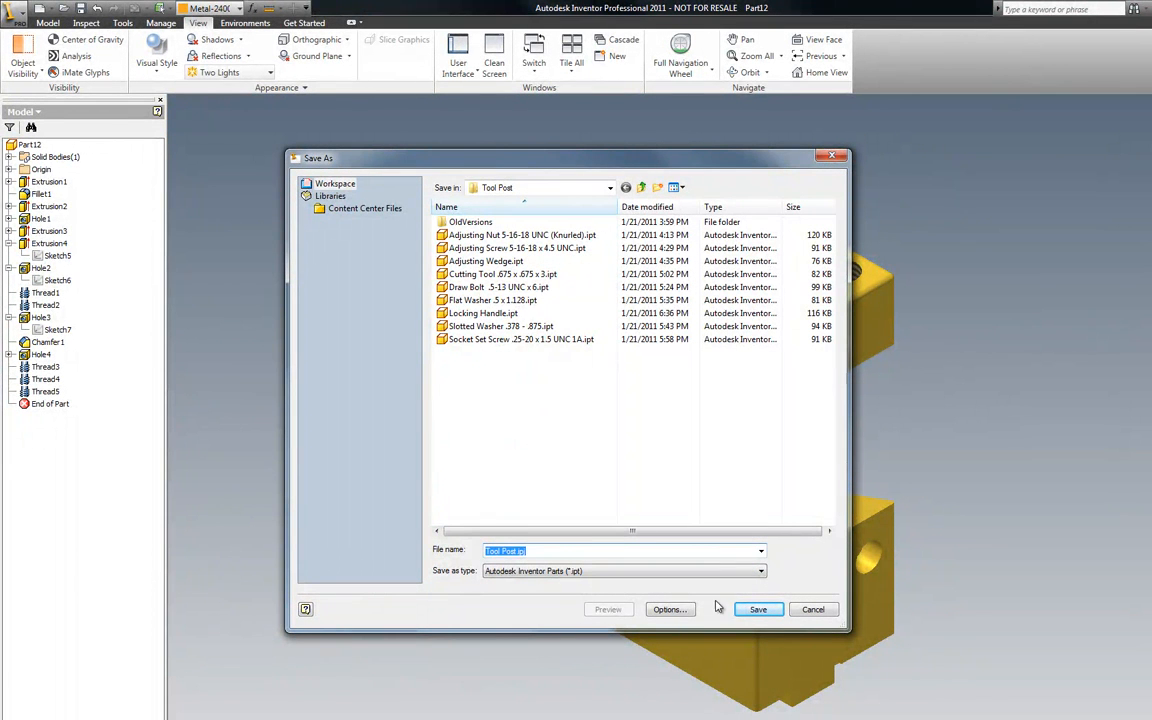
click(757, 609)
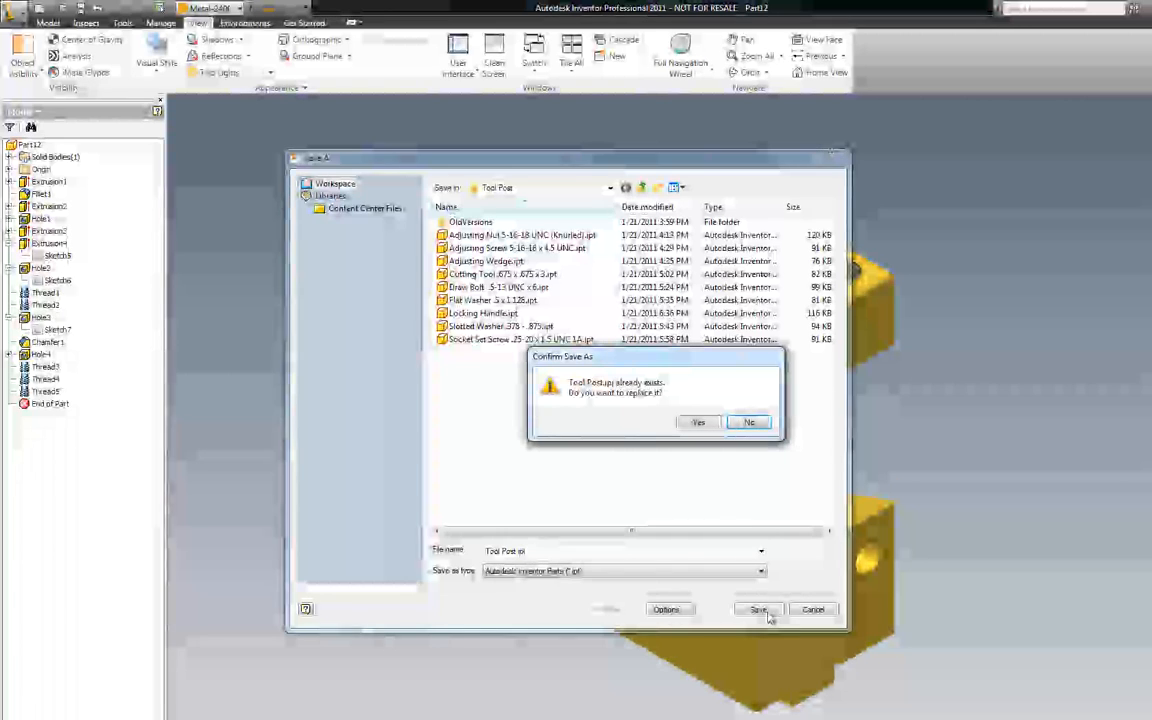
click(750, 422)
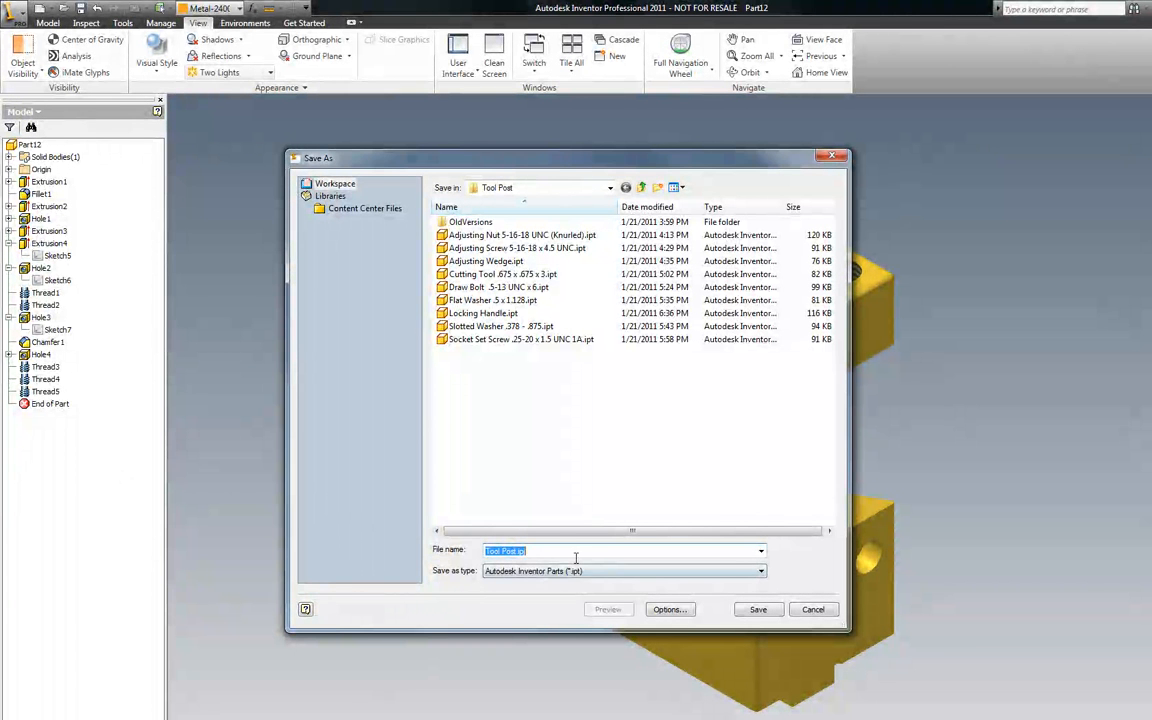
key(BackSpace)
key(BackSpace)
key(BackSpace)
key(BackSpace)
text(Holder)
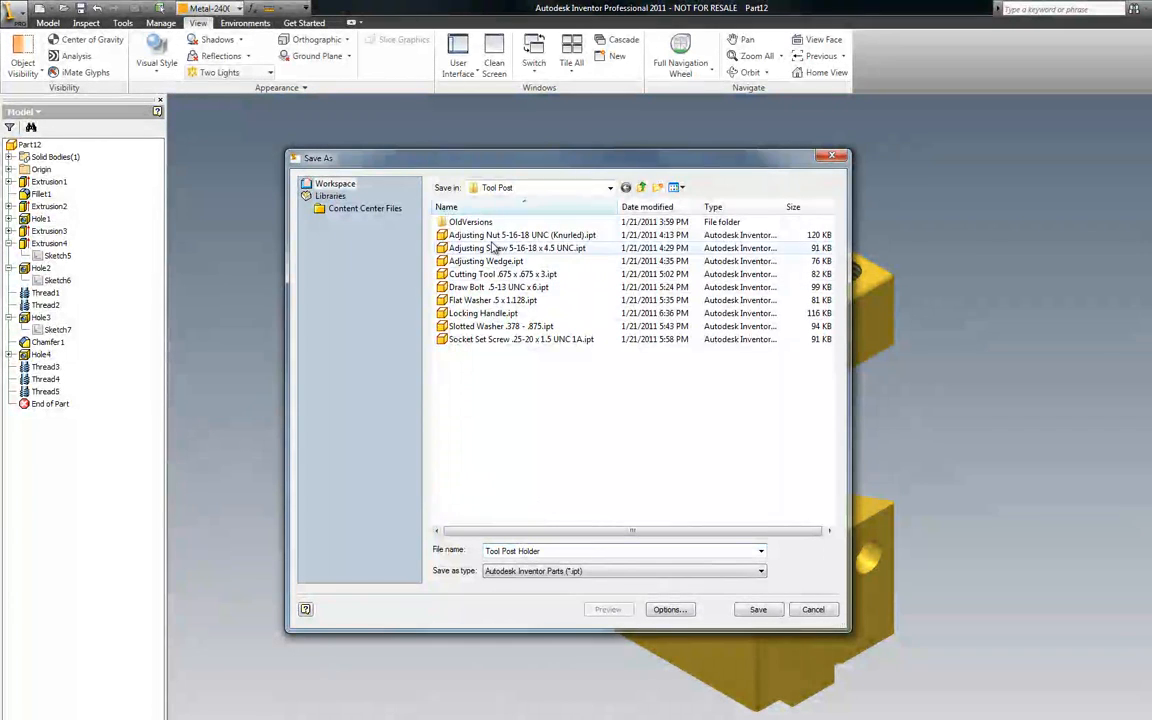
click(777, 611)
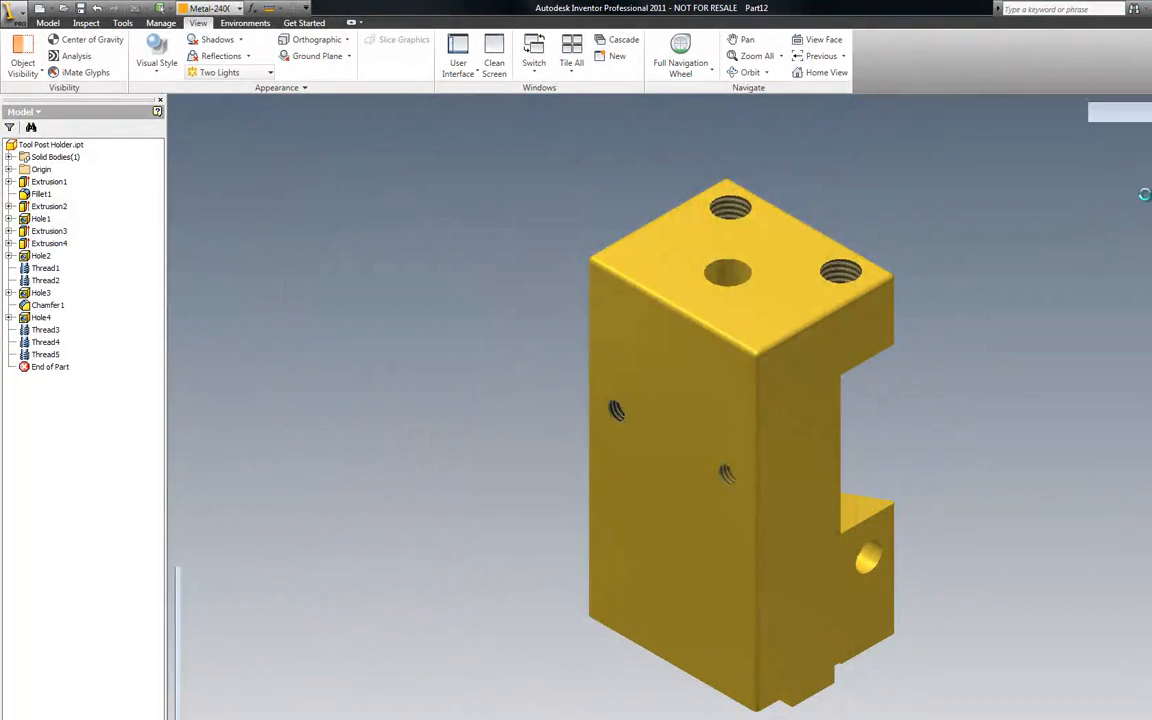